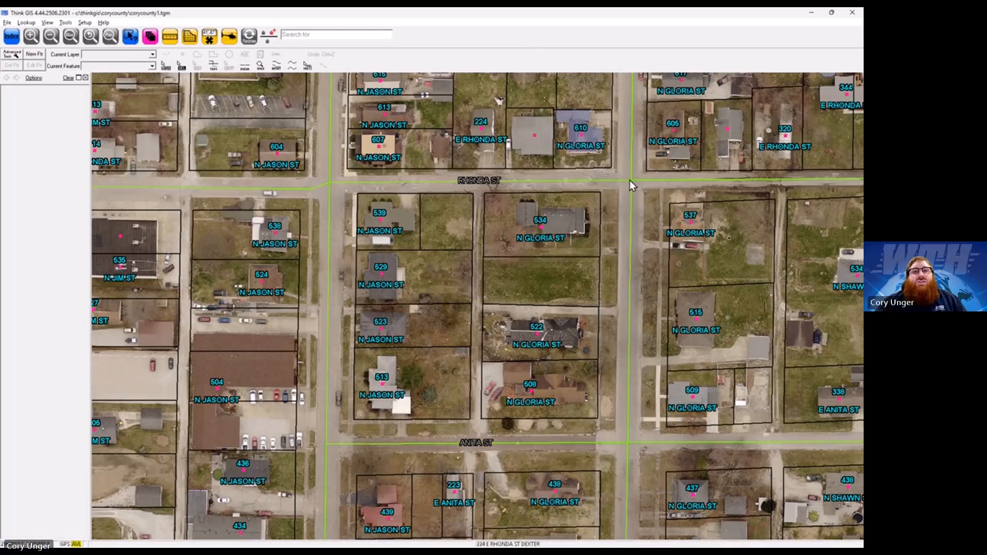
- Mark the Rhonda St block between Jason St and Gloria St in red, inspect the road's feature data, and clear both
mouse_move(631, 175)
left_mouse_down()
mouse_move(429, 177)
mouse_move(321, 150)
mouse_move(660, 161)
mouse_move(637, 177)
left_mouse_up()
scroll(485, 178, "up", 1)
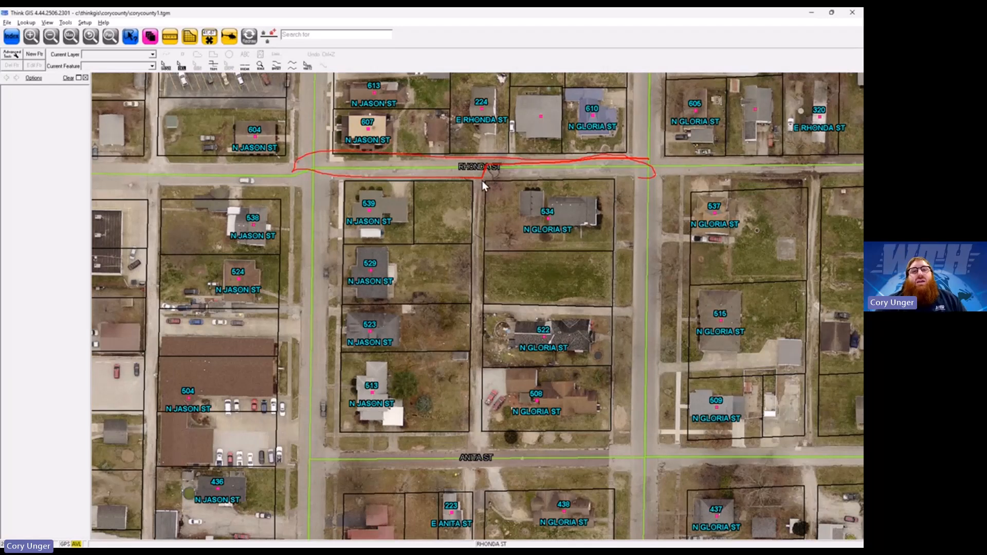
left_click(437, 172)
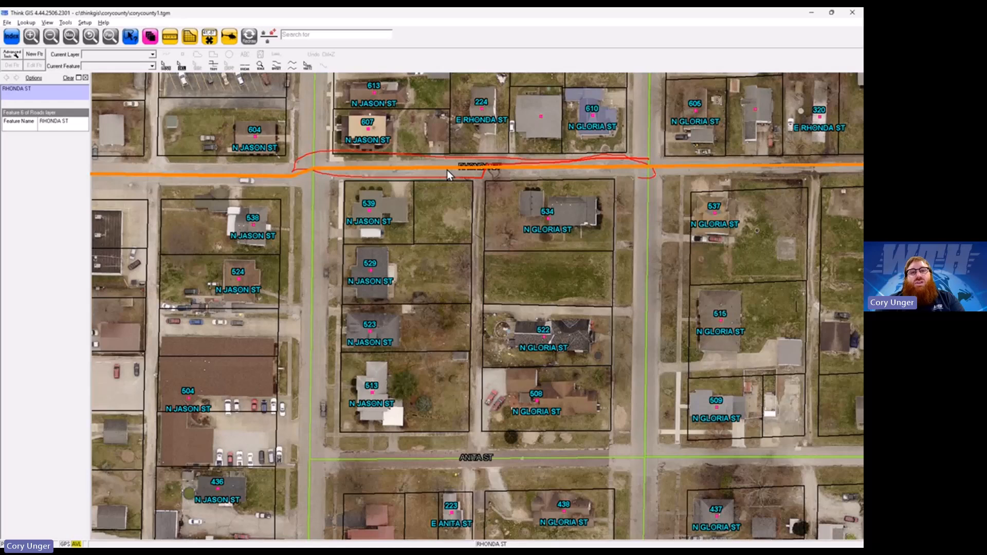
key("Escape")
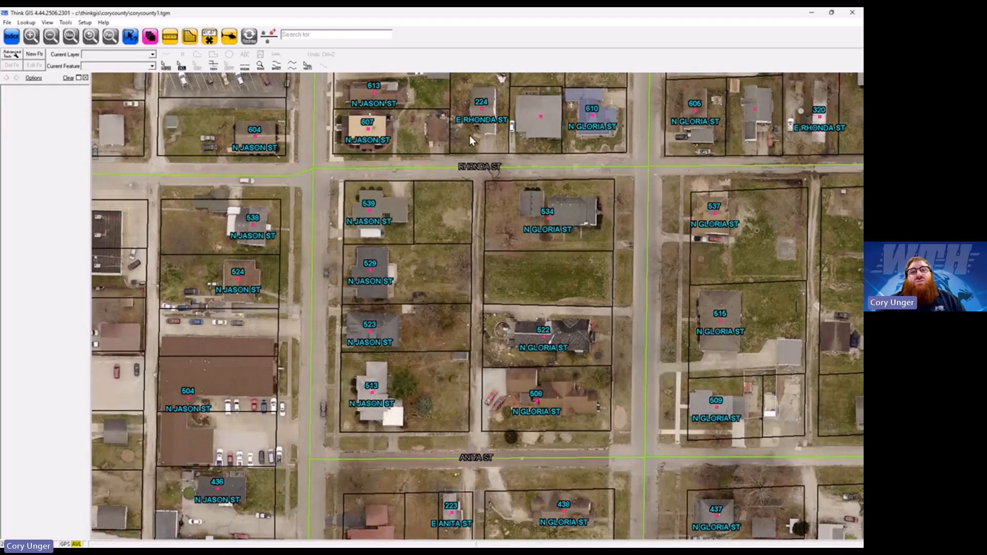
- Circle the empty lot south of Rhonda St in red and draw lines from two houses on its north side across the road
left_click_drag(446, 202, 447, 203)
left_click_drag(485, 125, 486, 174)
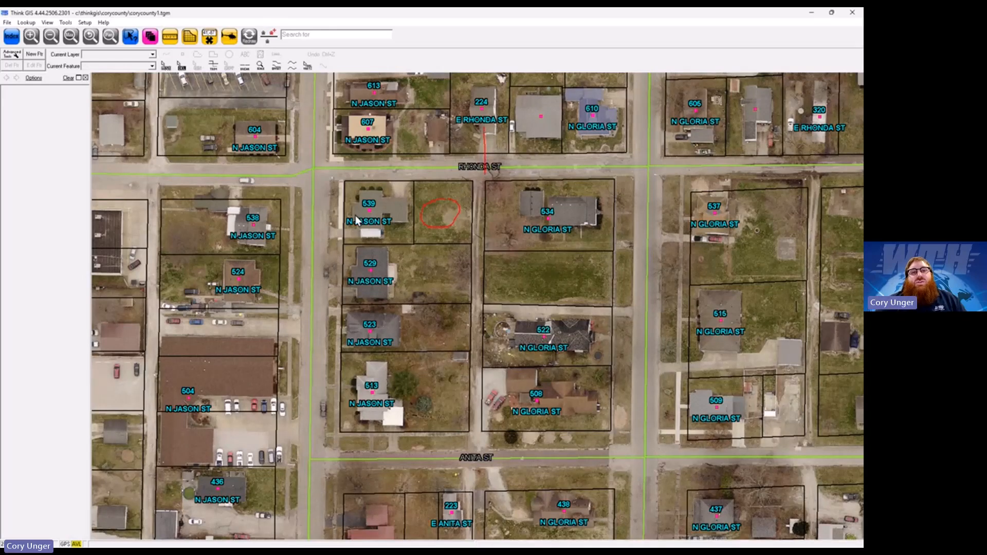
key("Escape")
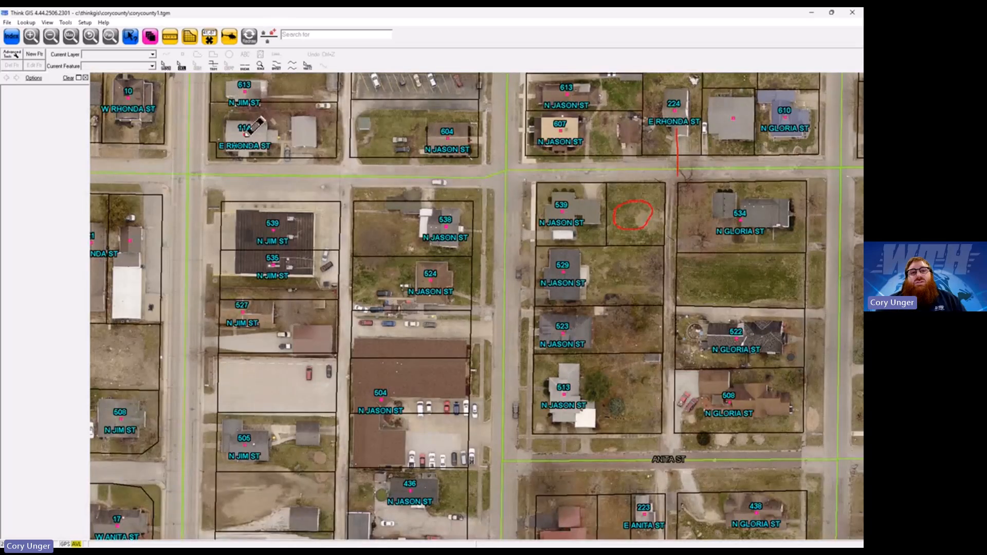
left_click_drag(246, 136, 245, 195)
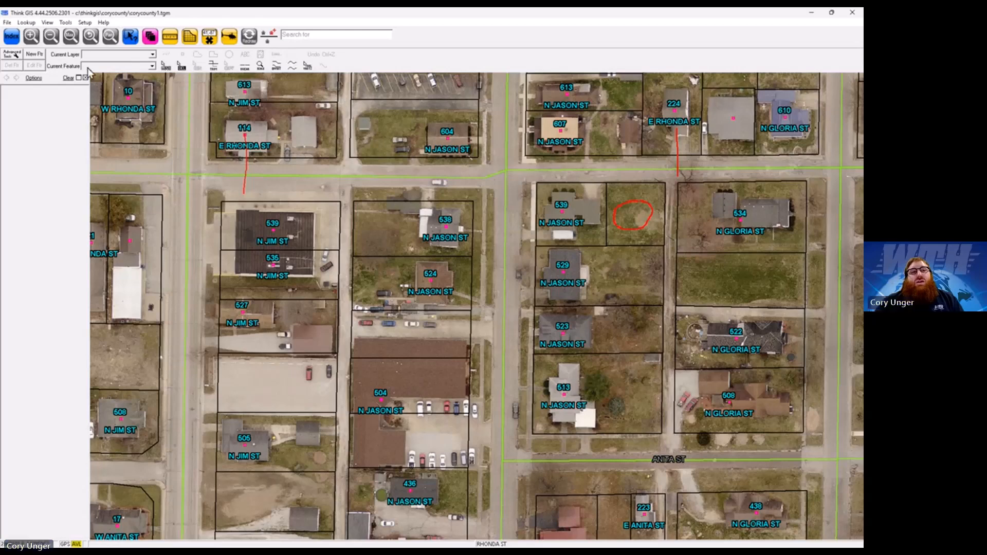
- Open the corycounty2.tgm map and clear the red markings
left_click(11, 23)
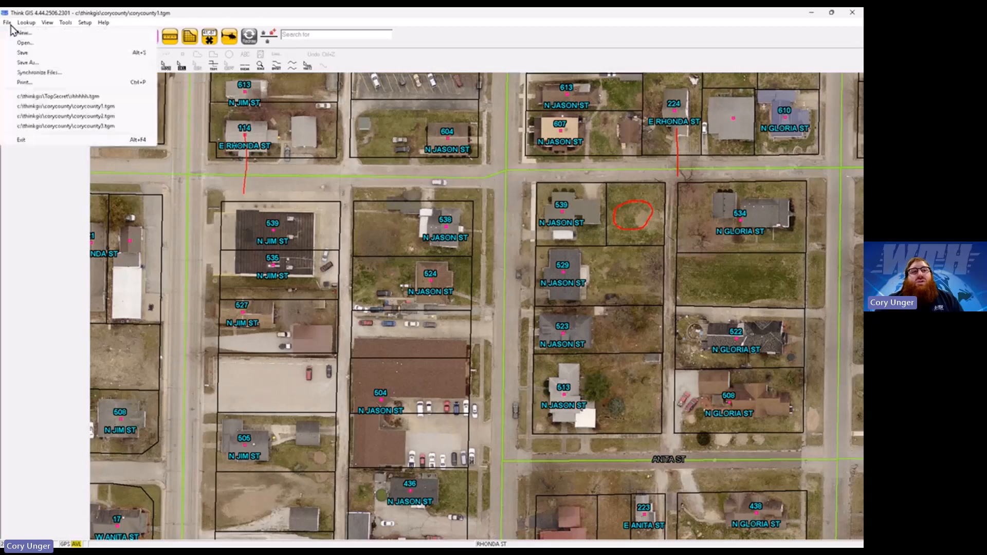
left_click(113, 113)
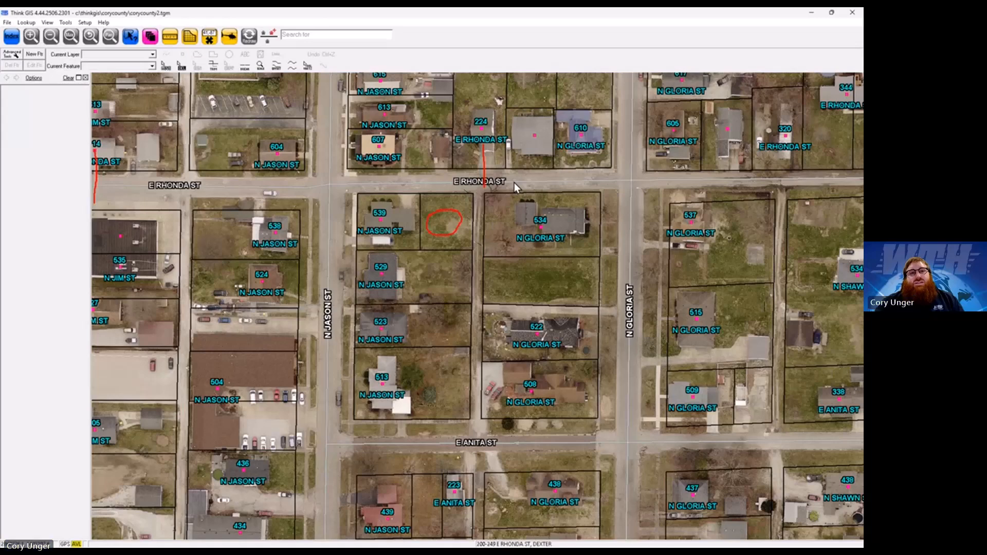
left_click(249, 36)
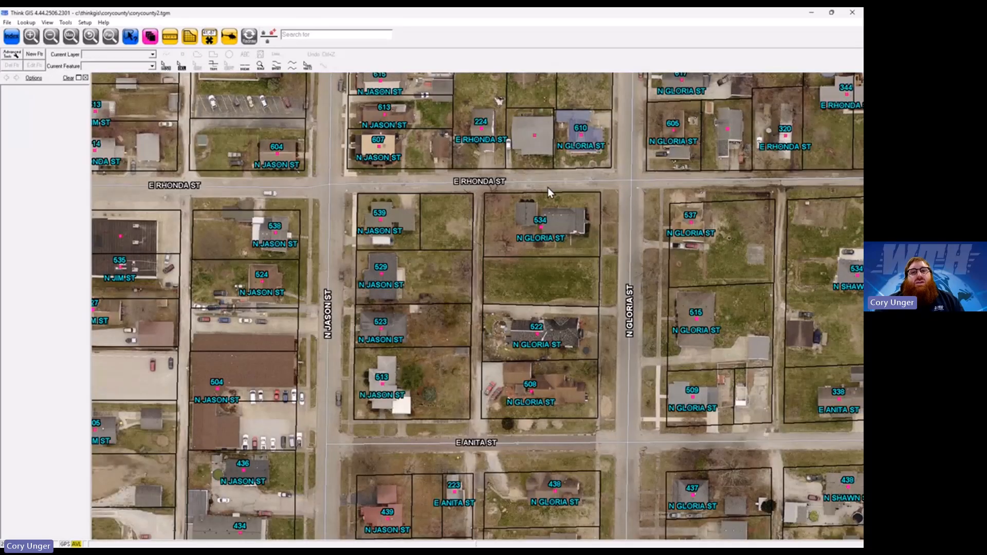
- Examine the address range data of the E Rhonda St segment between N Jason St and N Gloria St, including its full record
left_click(547, 187)
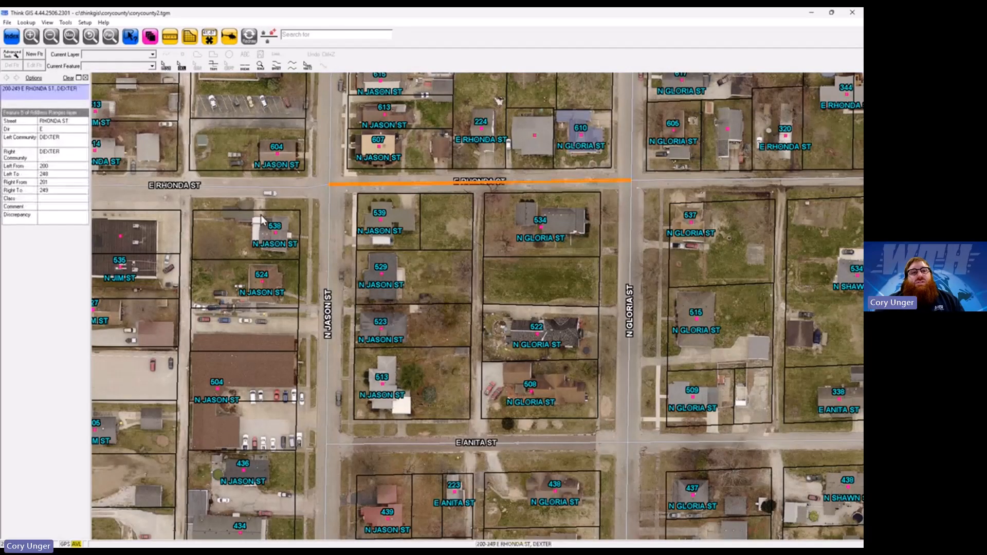
double_click(435, 182)
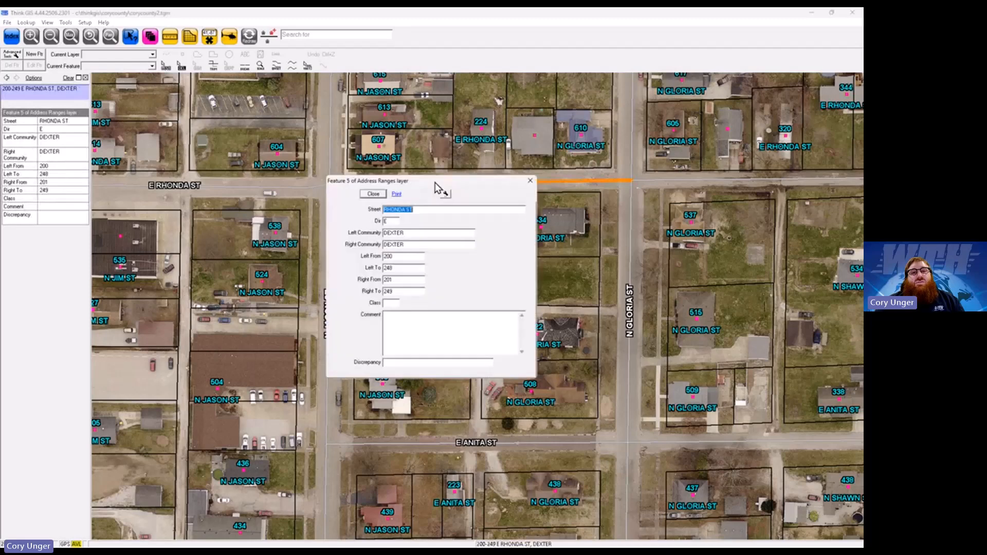
left_click(371, 196)
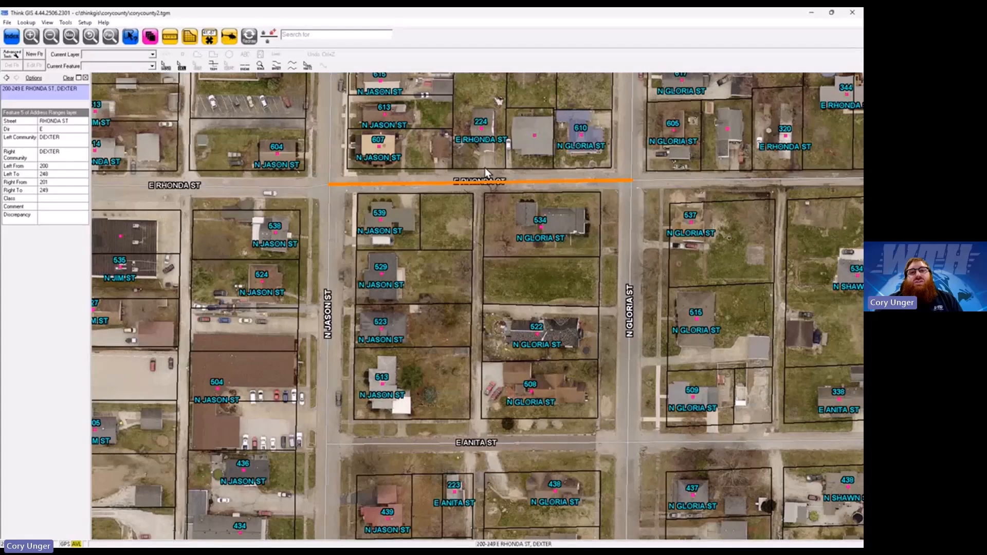
left_click(457, 220)
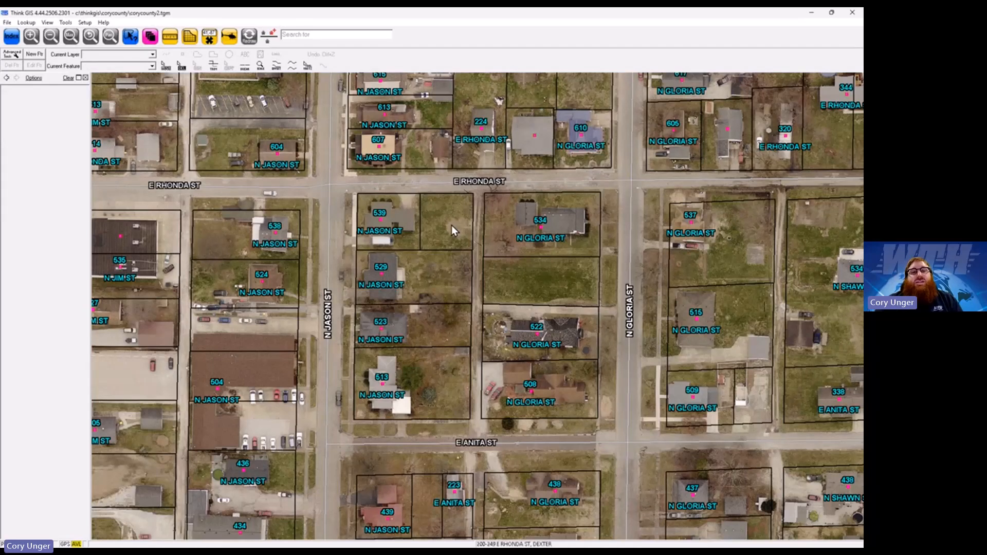
left_click(445, 184)
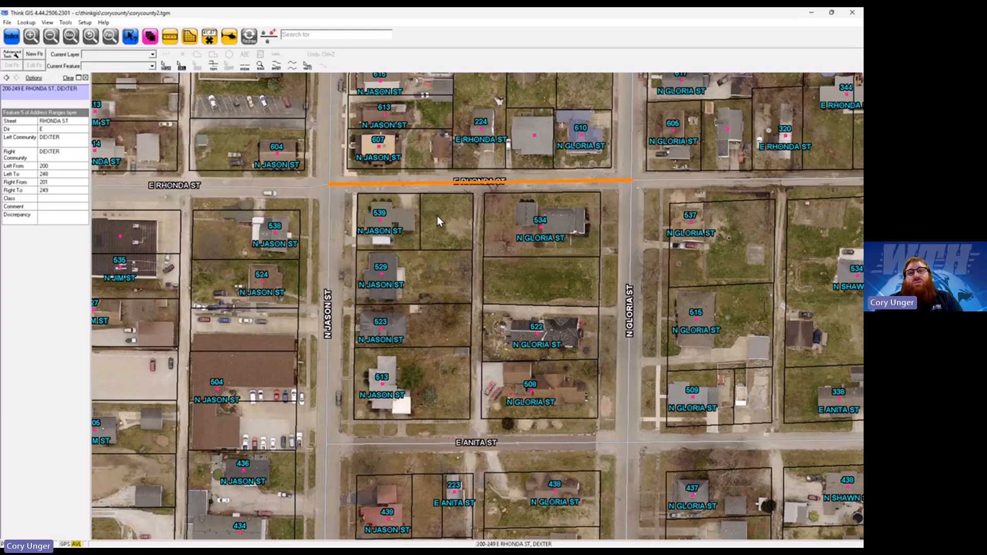
key("Escape")
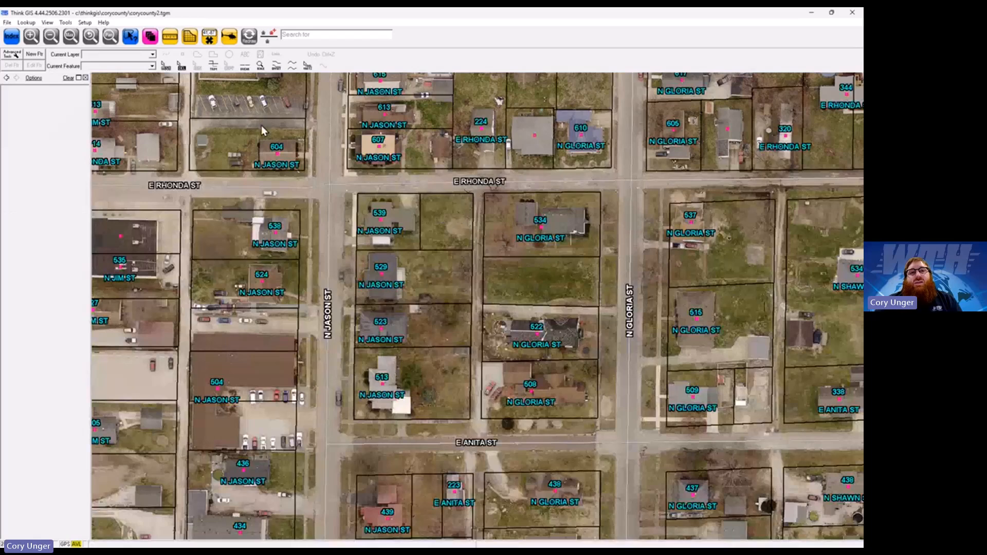
- Reopen the corycounty1.tgm map and look through the advanced Production Tools for the address wizards
left_click(8, 22)
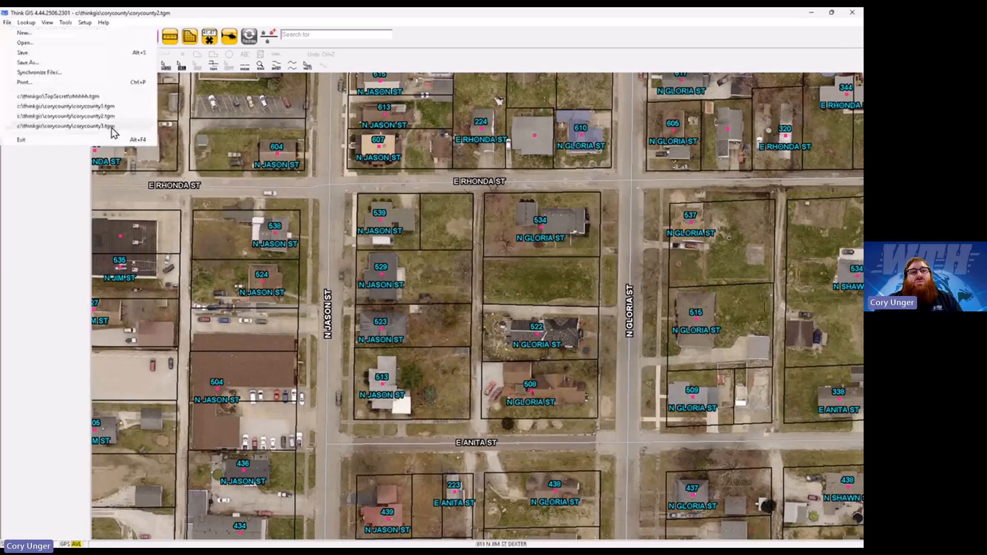
left_click(112, 107)
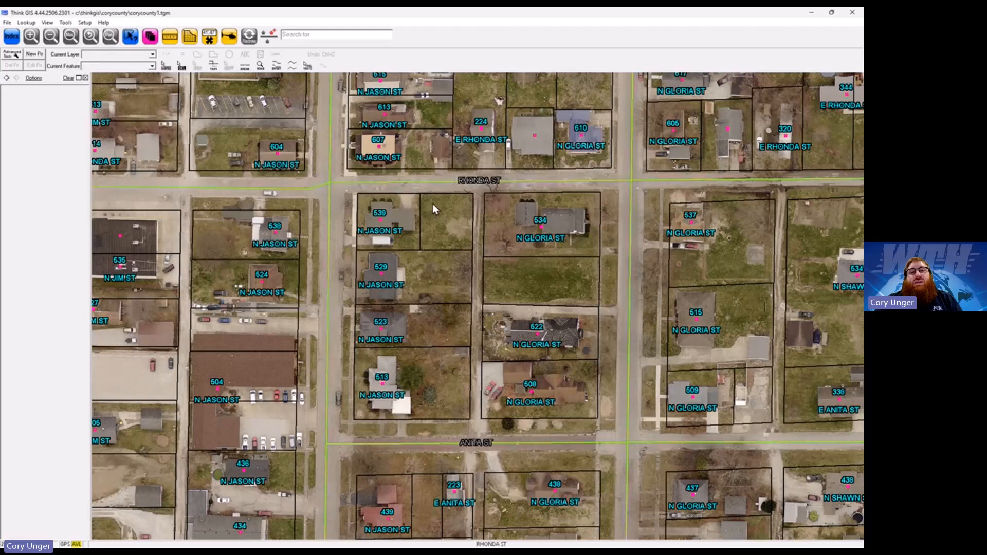
left_click(66, 23)
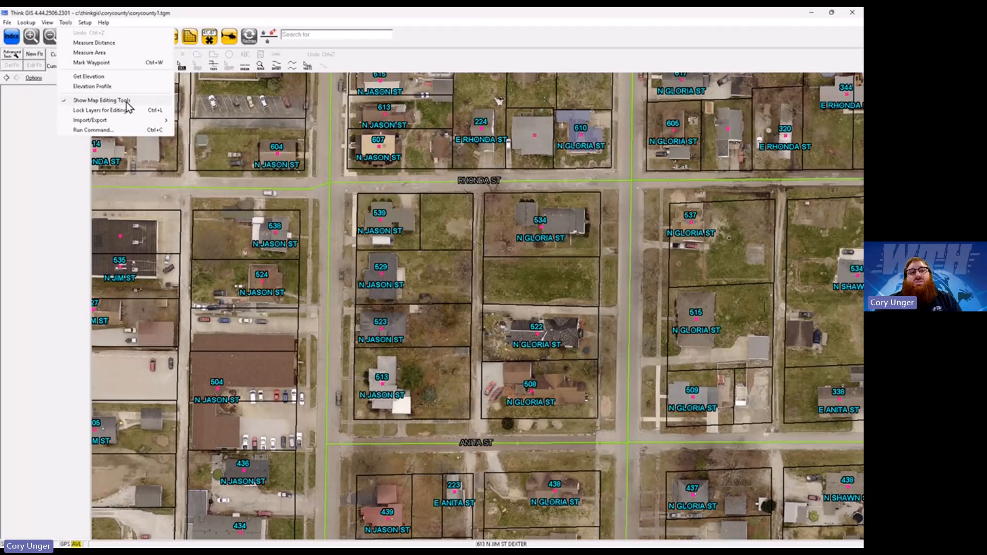
left_click(11, 54)
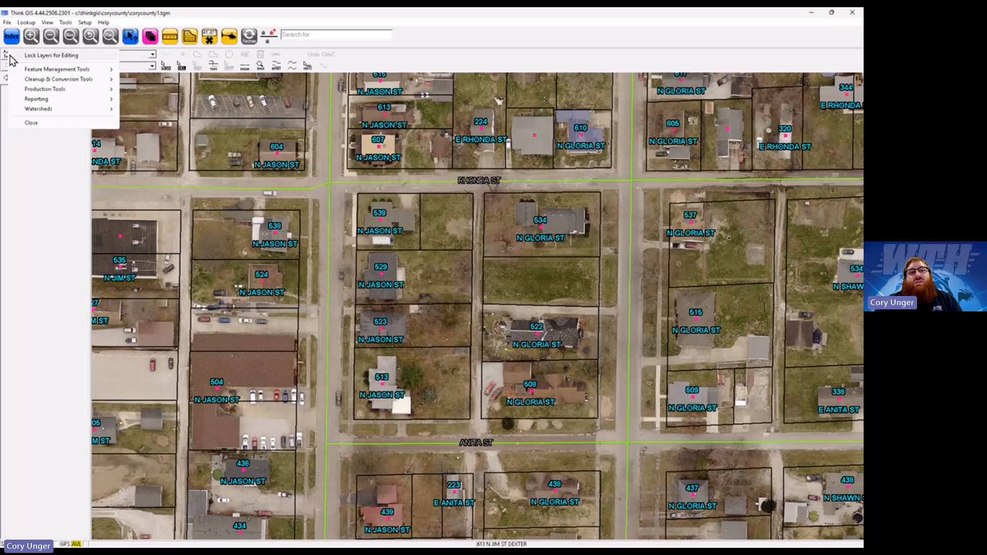
mouse_move(91, 91)
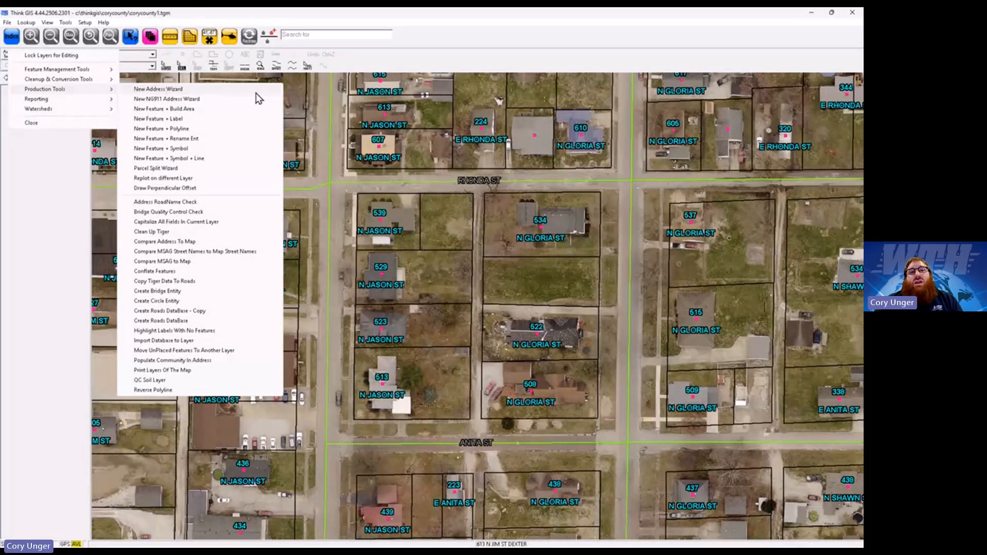
left_click(273, 21)
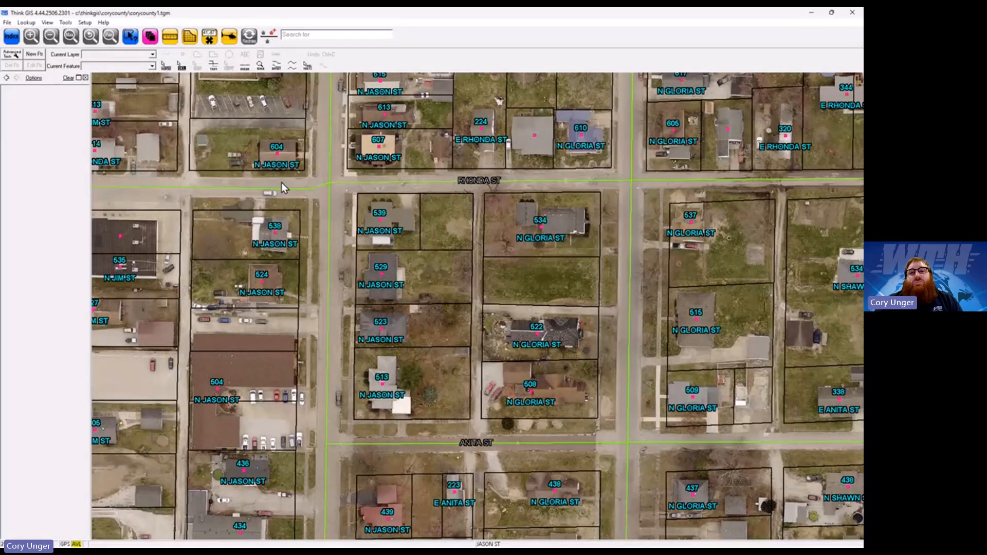
- Calculate an address with the New Address Wizard for the empty lot west of Gloria St, accepting the proposed reference points
left_click(269, 40)
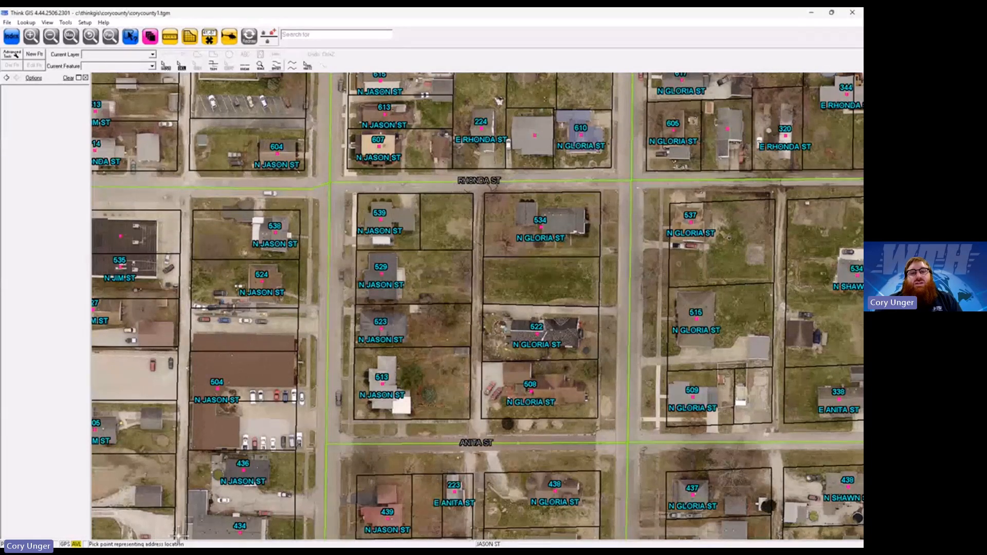
left_click(543, 280)
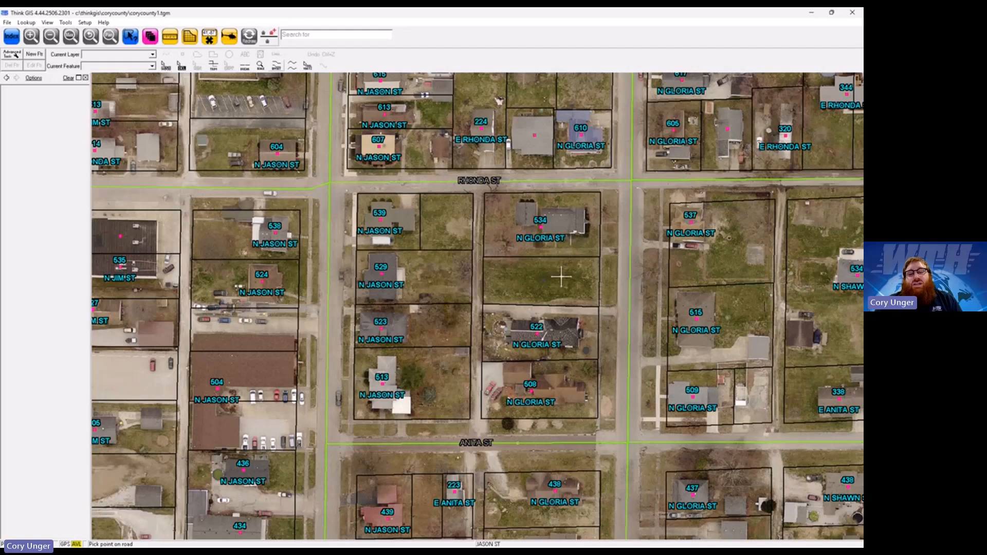
left_click(629, 279)
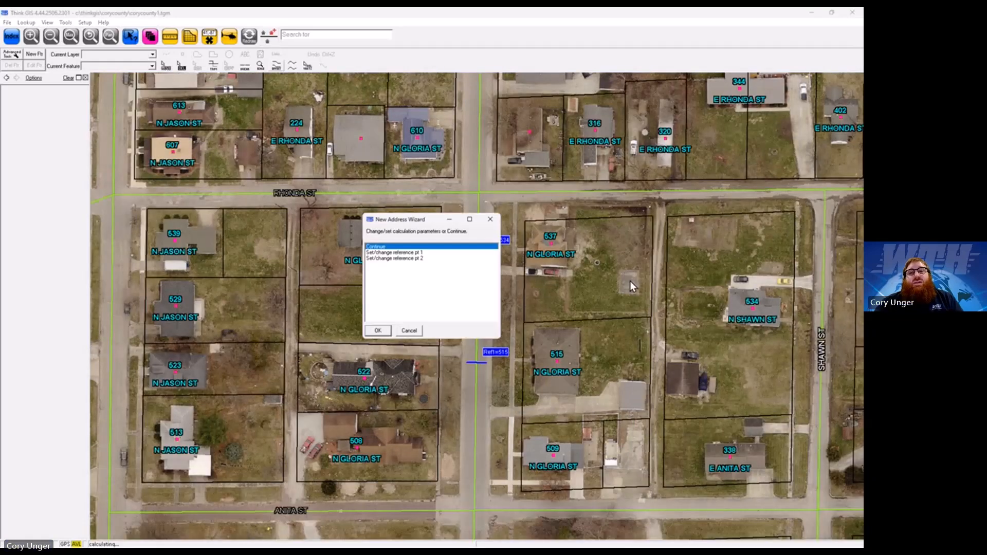
left_click_drag(427, 221, 259, 220)
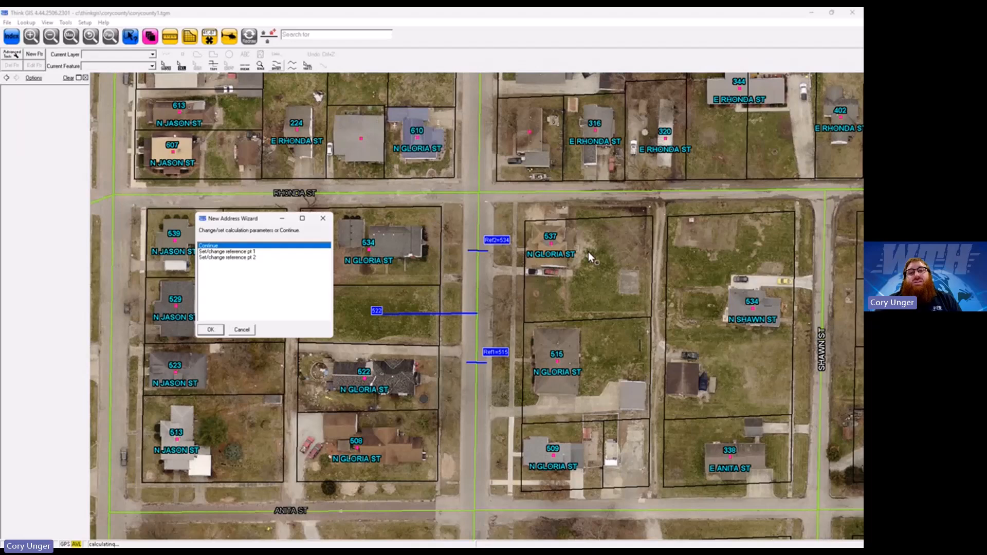
left_click(211, 331)
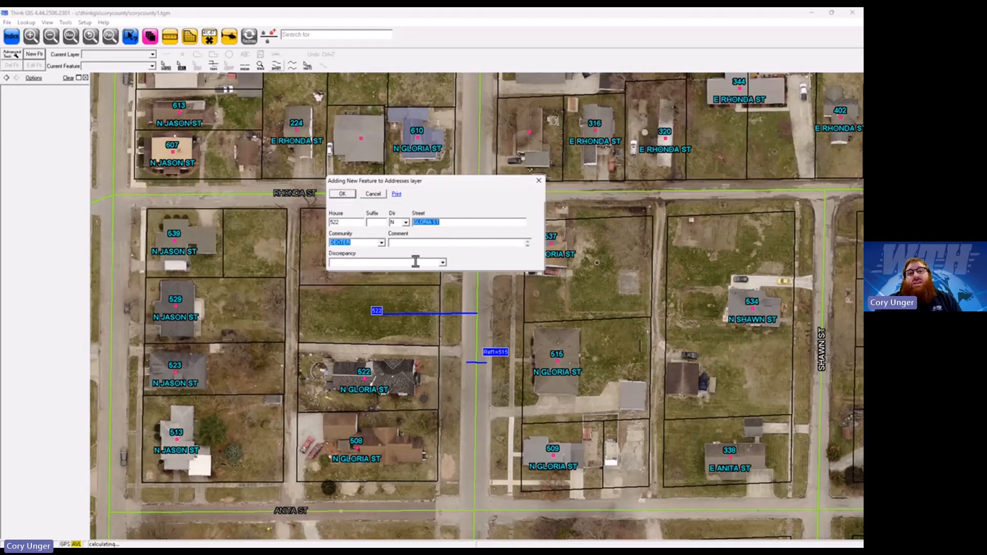
- Add the calculated Gloria St address as a duplicate feature with the discrepancy left blank, and save the map
left_click(442, 262)
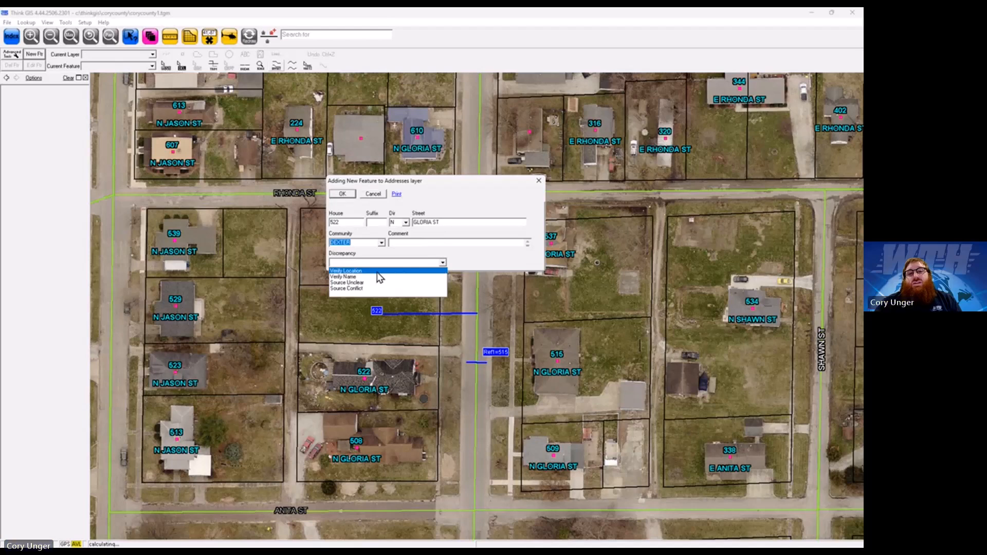
left_click(467, 259)
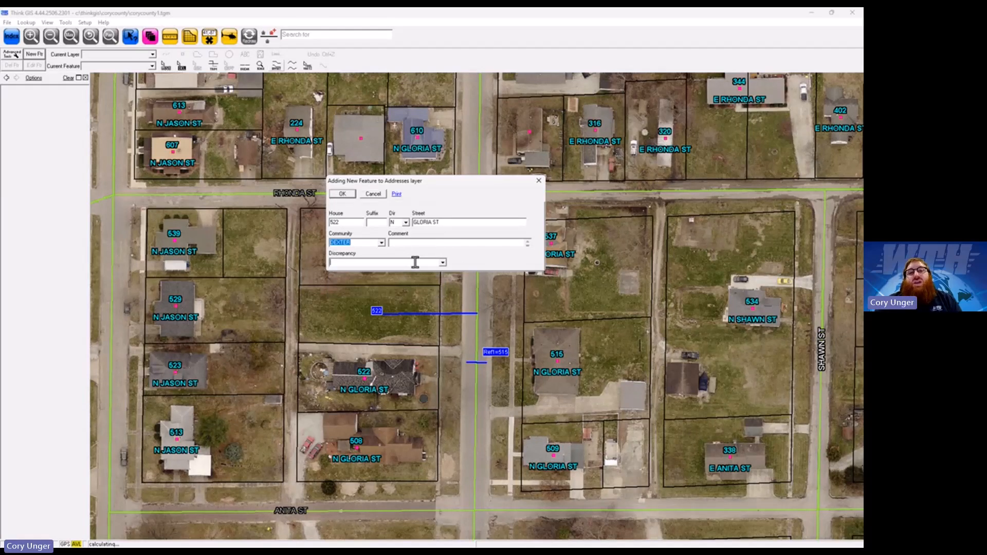
left_click(342, 194)
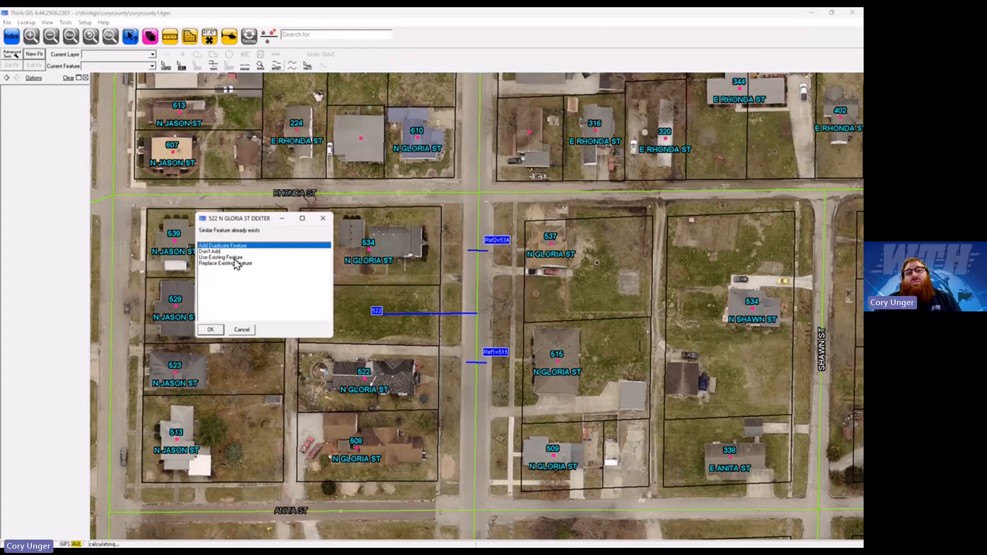
left_click(210, 329)
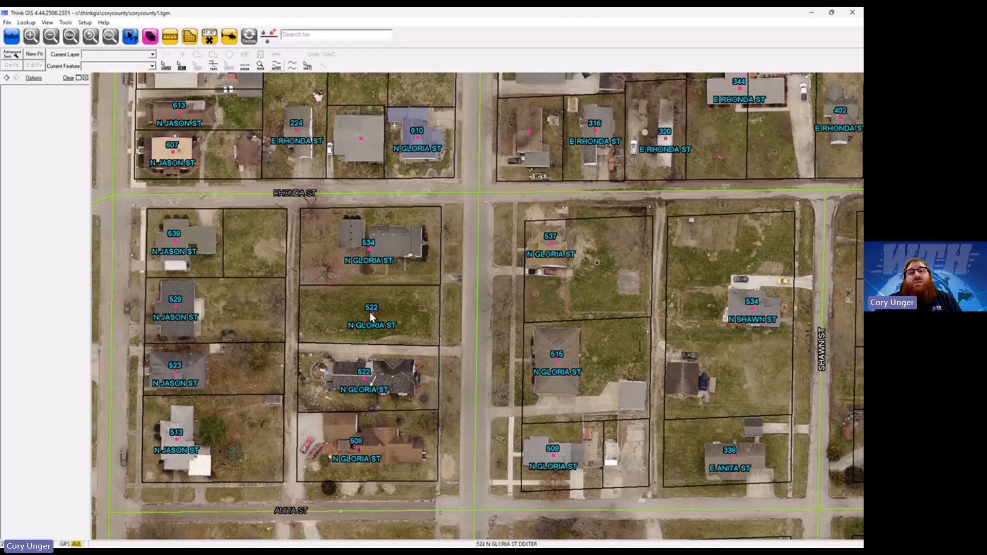
left_click(7, 22)
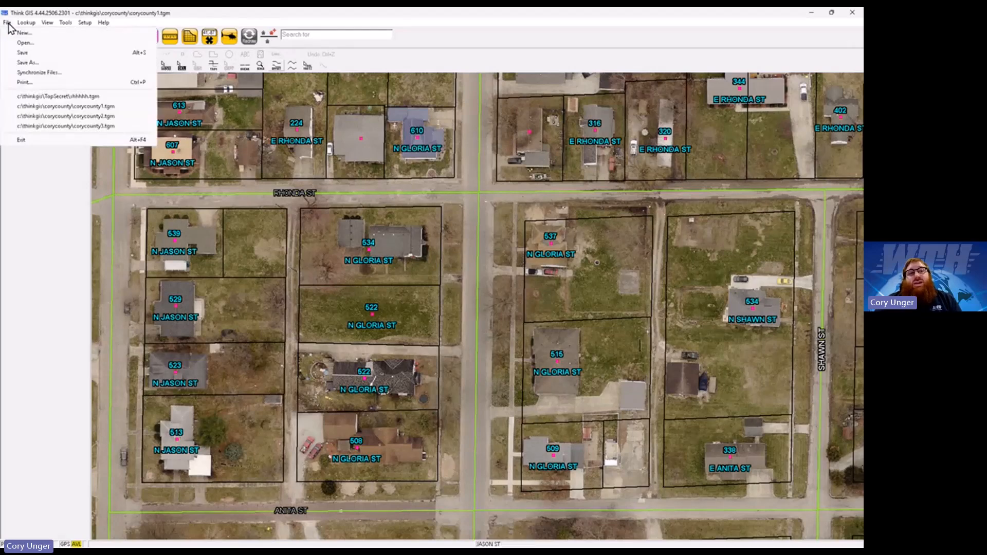
left_click(40, 53)
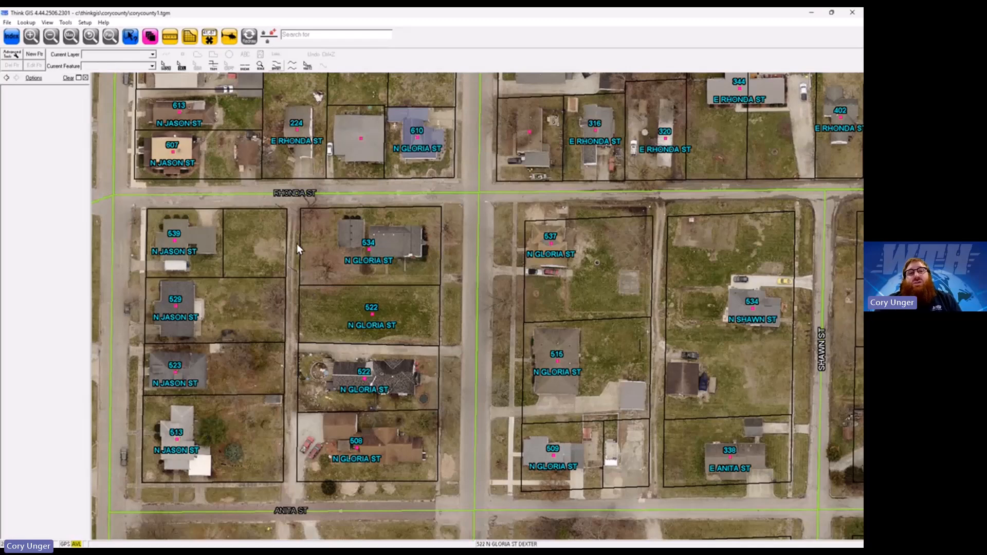
- Start a New Address Wizard calculation for the empty lot east of house 539 on Jason St, using Rhonda St as its road
mouse_move(277, 203)
left_mouse_down()
mouse_move(213, 257)
mouse_move(288, 280)
mouse_move(289, 205)
left_mouse_up()
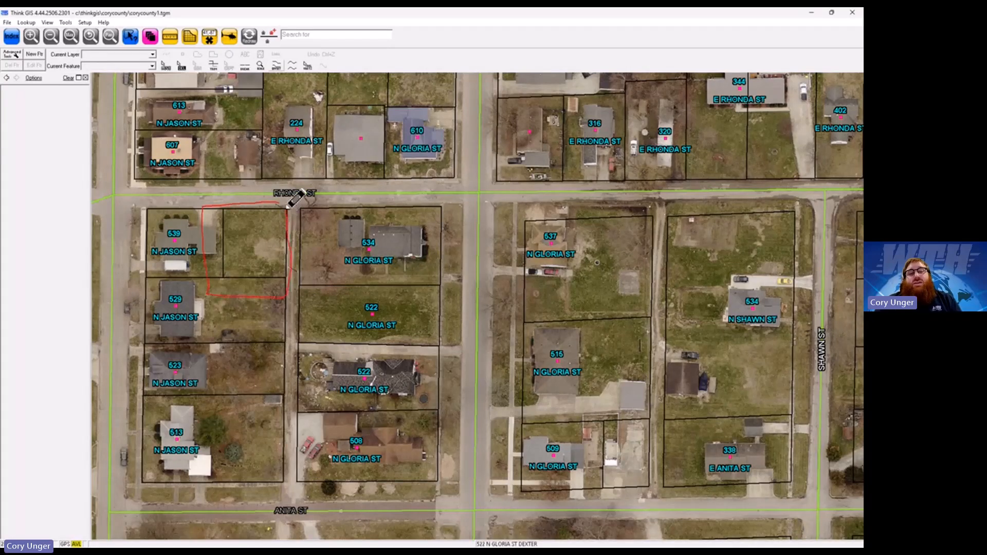
left_click(253, 237)
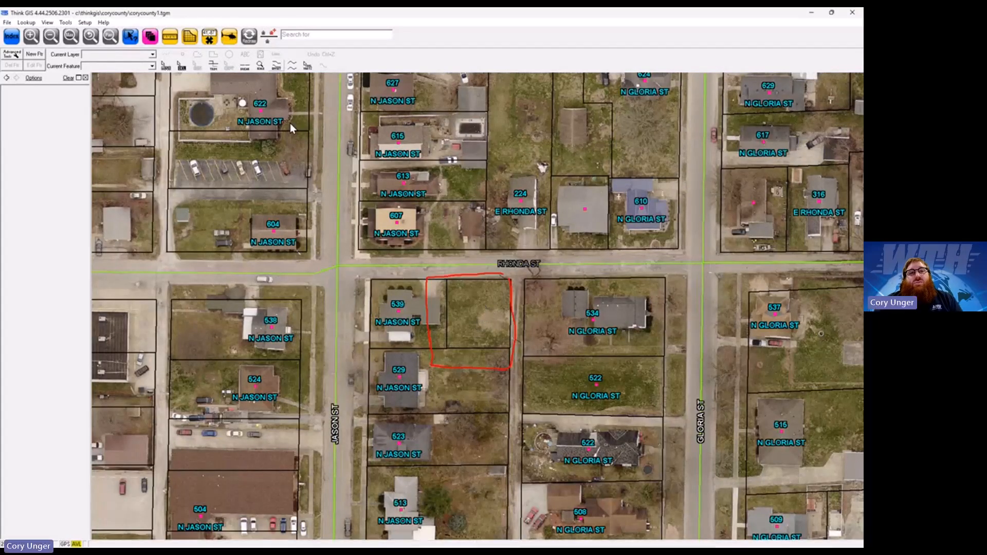
left_click(269, 37)
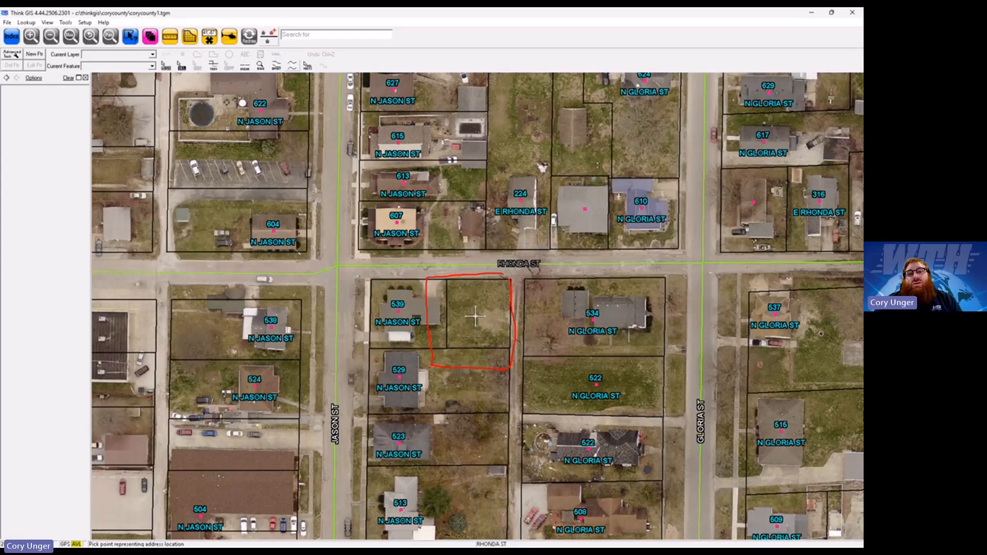
left_click(476, 316)
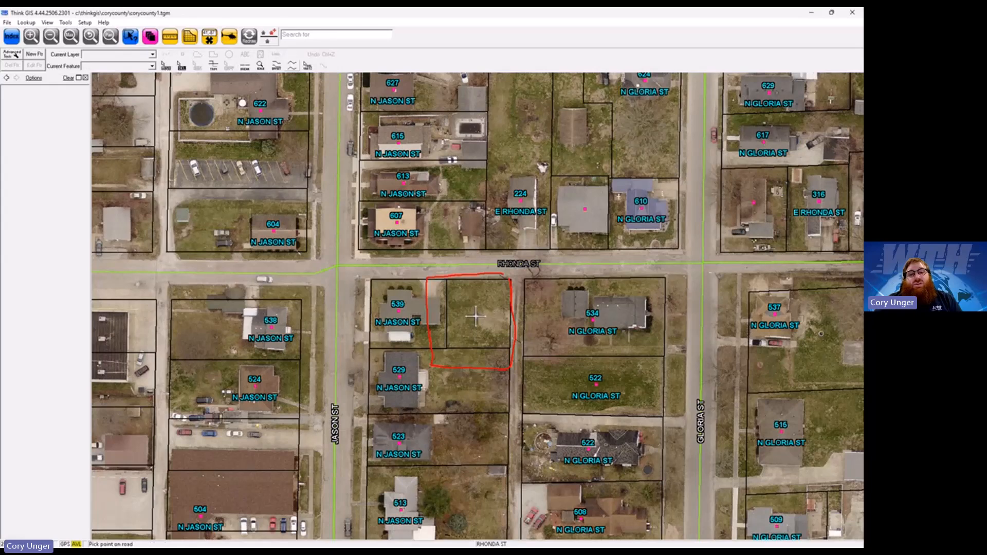
left_click(474, 265)
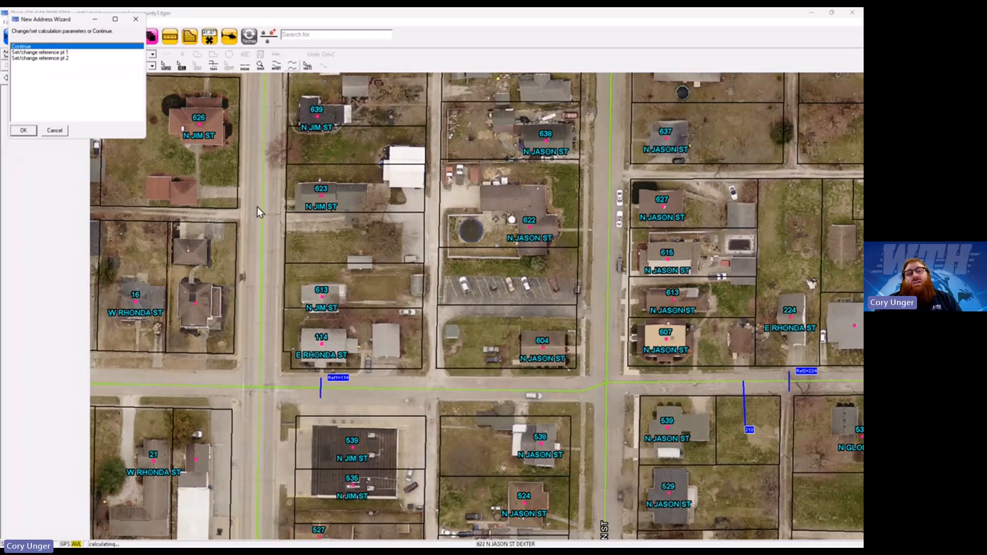
- Change reference point 1 to house number 200 at the Jason St and Rhonda St intersection, and add the recalculated Rhonda St address
left_click(60, 52)
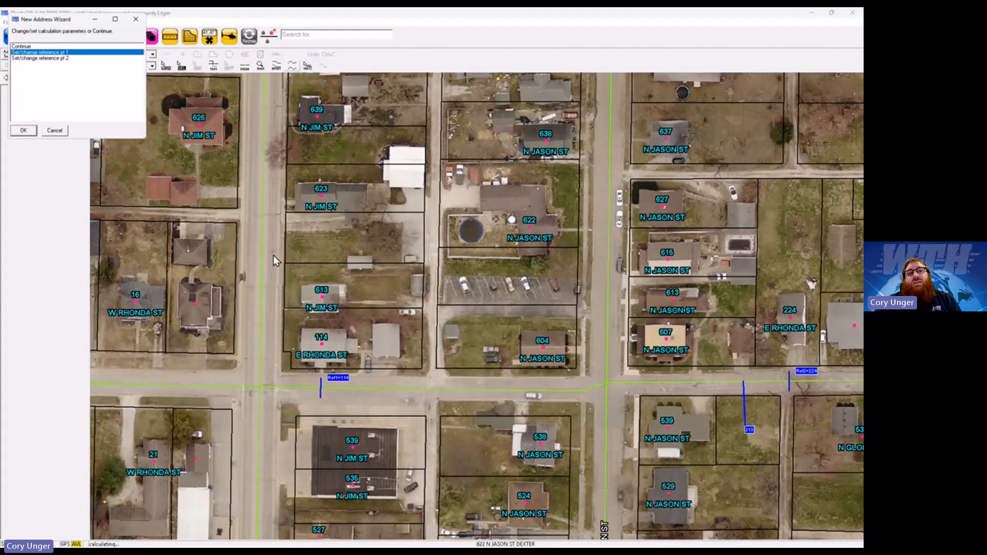
left_click_drag(73, 20, 483, 260)
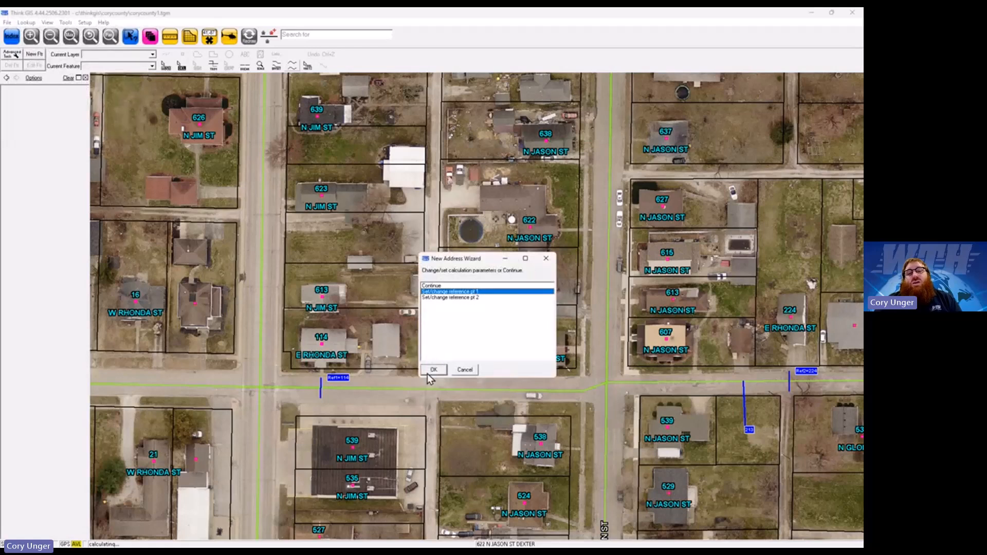
left_click(605, 385)
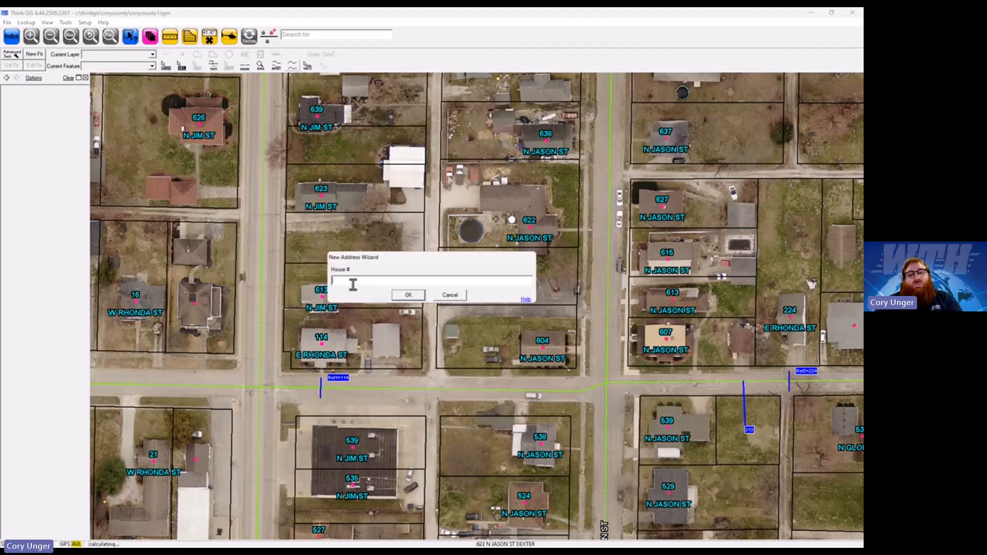
type("200")
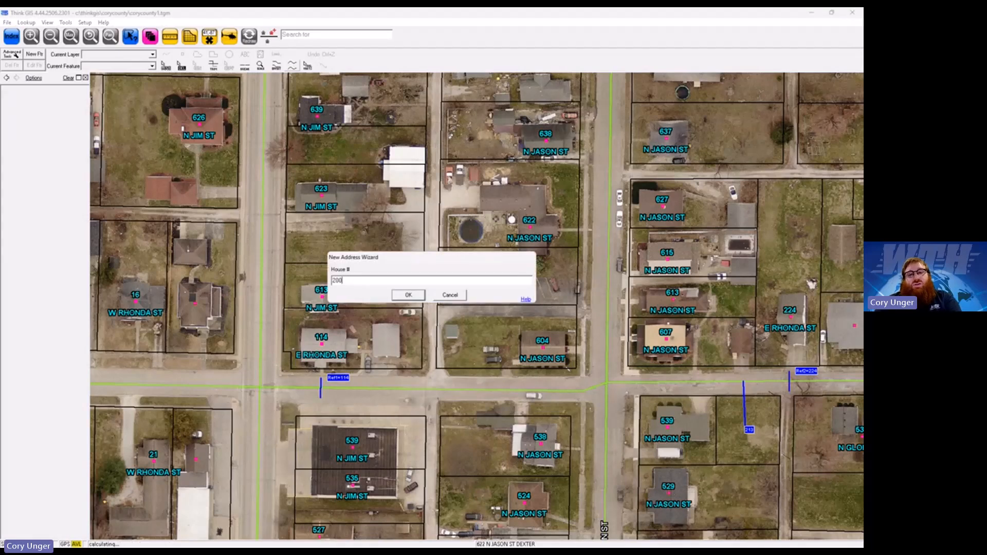
left_click(406, 297)
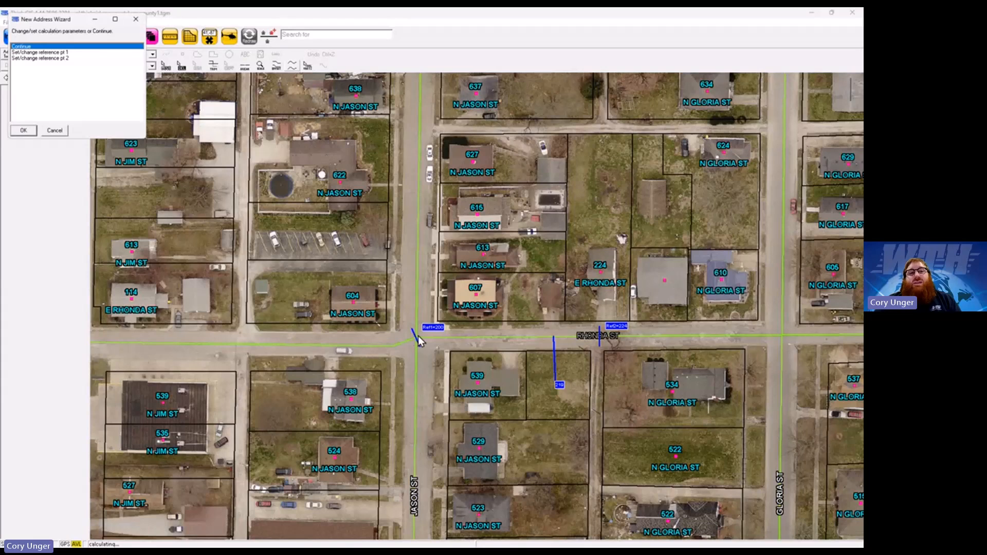
left_click(26, 131)
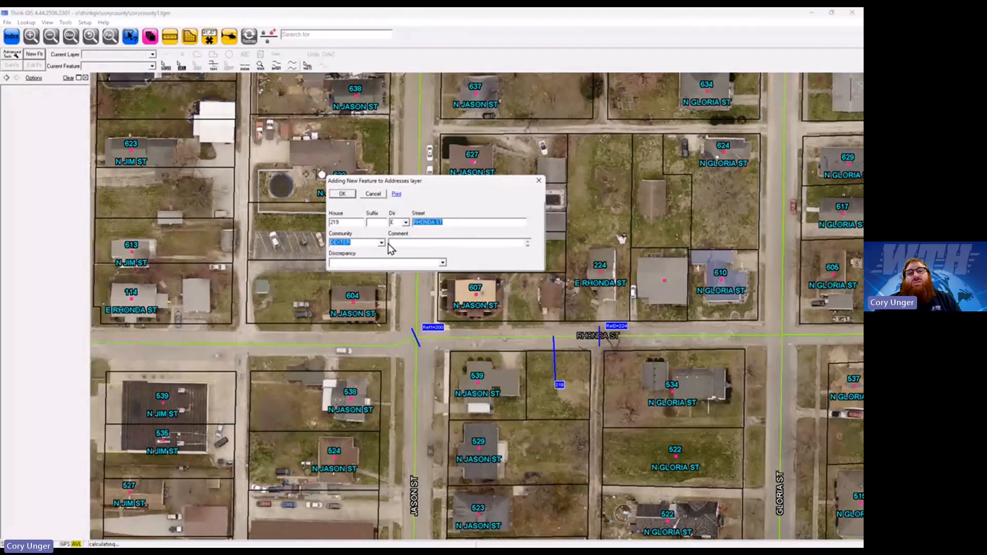
left_click(350, 194)
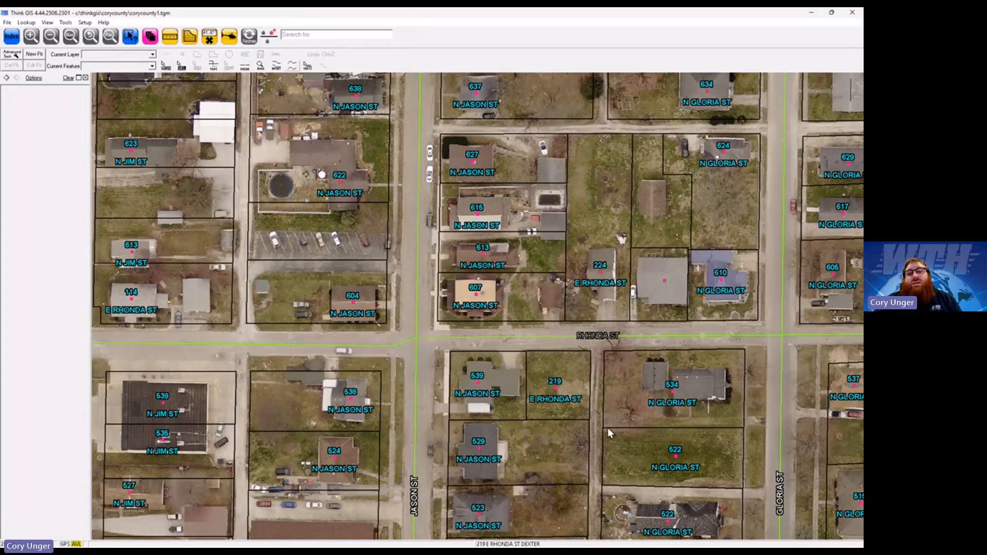
- Calculate an address on Gloria St for the open ground between houses 537 and 515, accepting the proposed reference points
left_click_drag(602, 449, 489, 294)
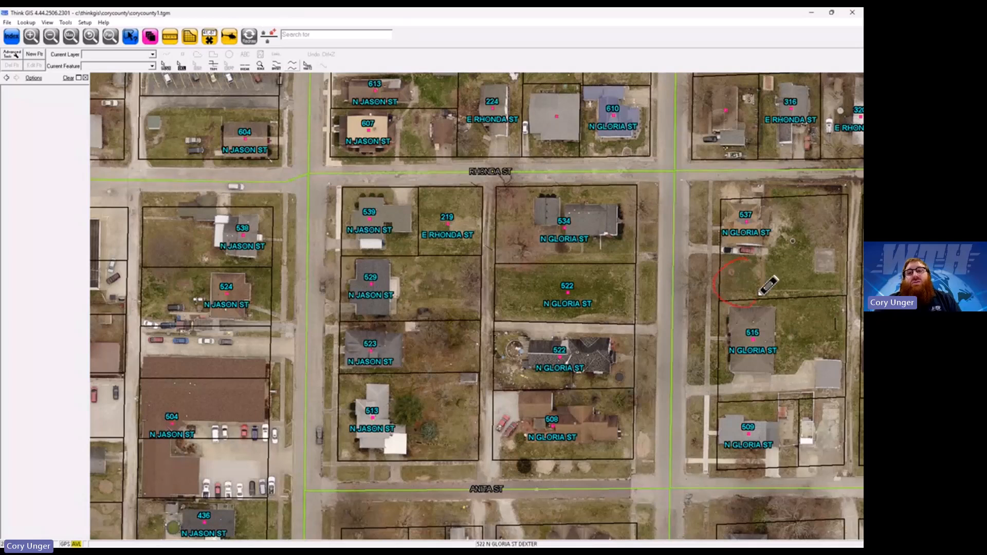
mouse_move(748, 254)
left_mouse_down()
mouse_move(727, 257)
mouse_move(743, 253)
left_mouse_up()
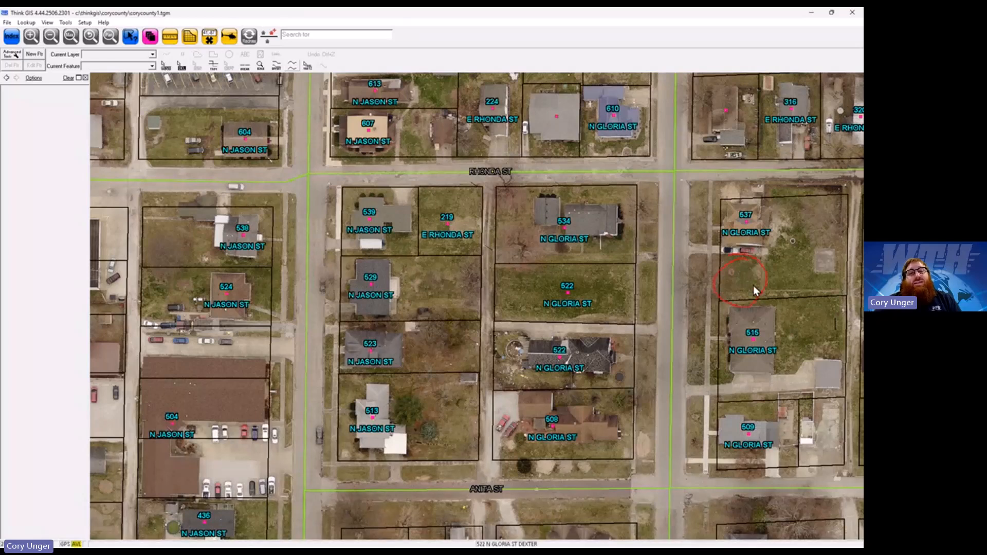
left_click(268, 37)
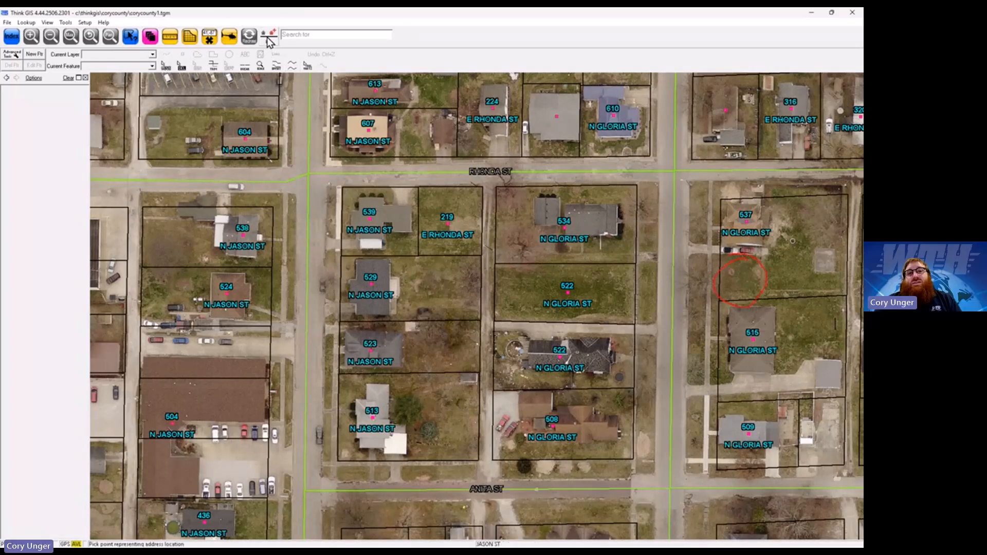
left_click(743, 276)
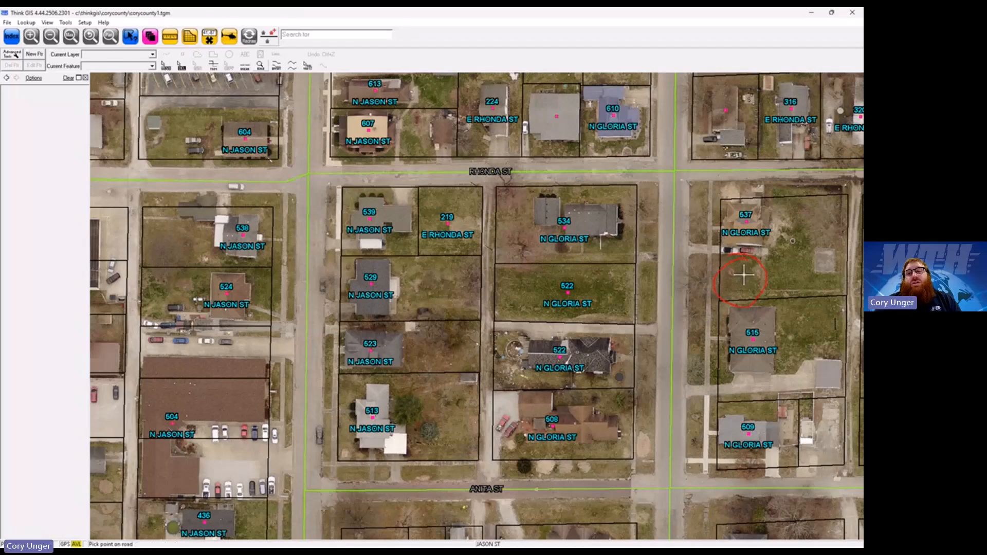
left_click(673, 276)
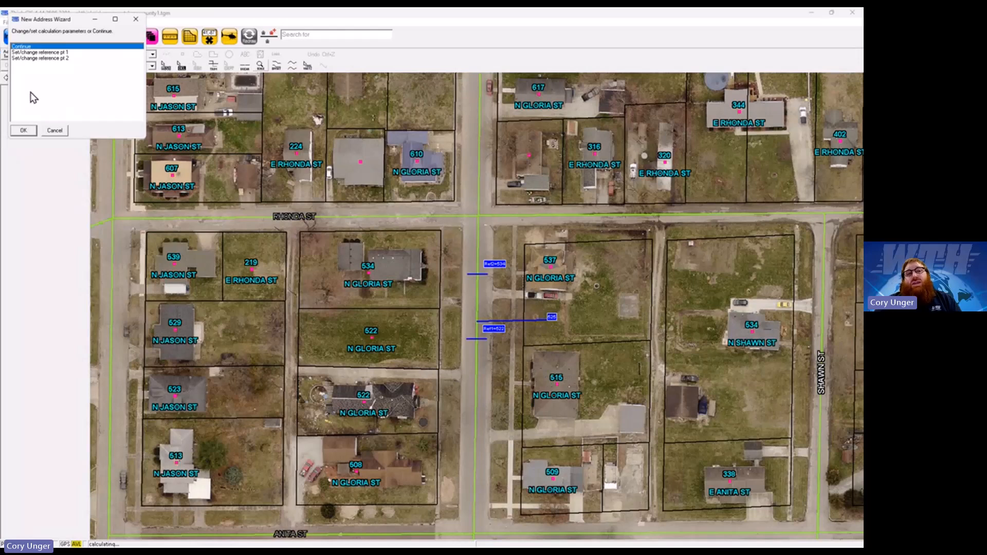
left_click(27, 129)
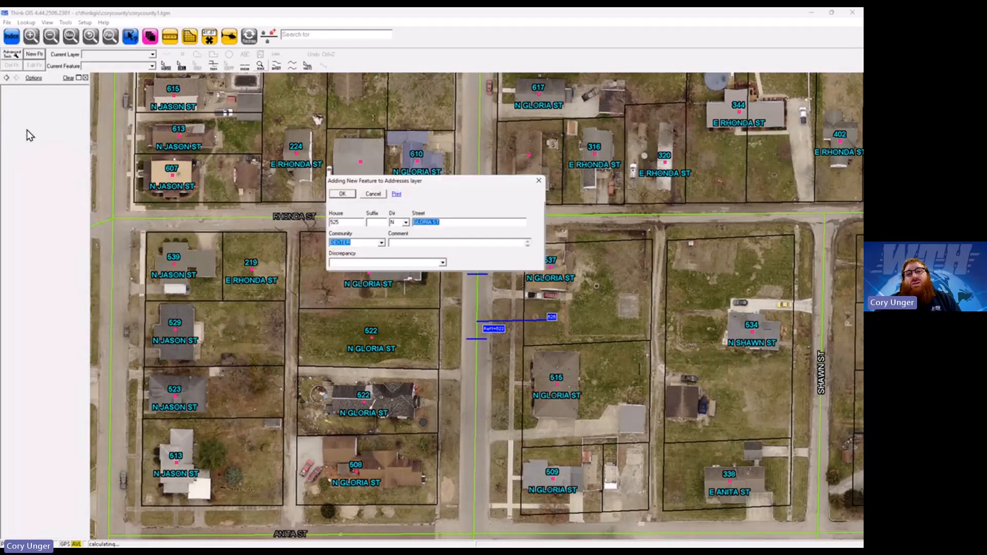
- Override the new Gloria St feature's house number with 523 and add it to the Addresses layer
left_click(344, 222)
left_click_drag(453, 182, 384, 186)
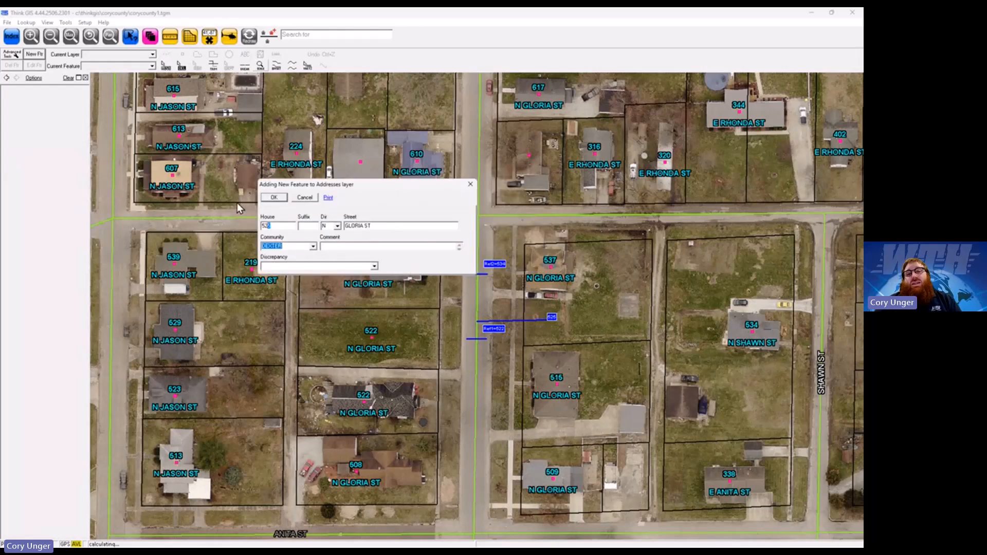
left_click(289, 227)
key("BackSpace")
type("3")
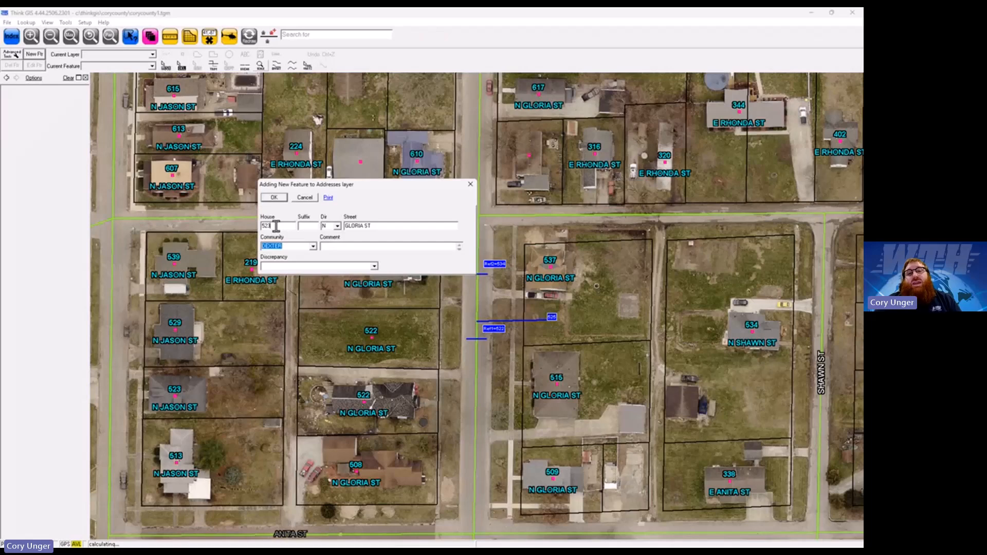
left_click(273, 197)
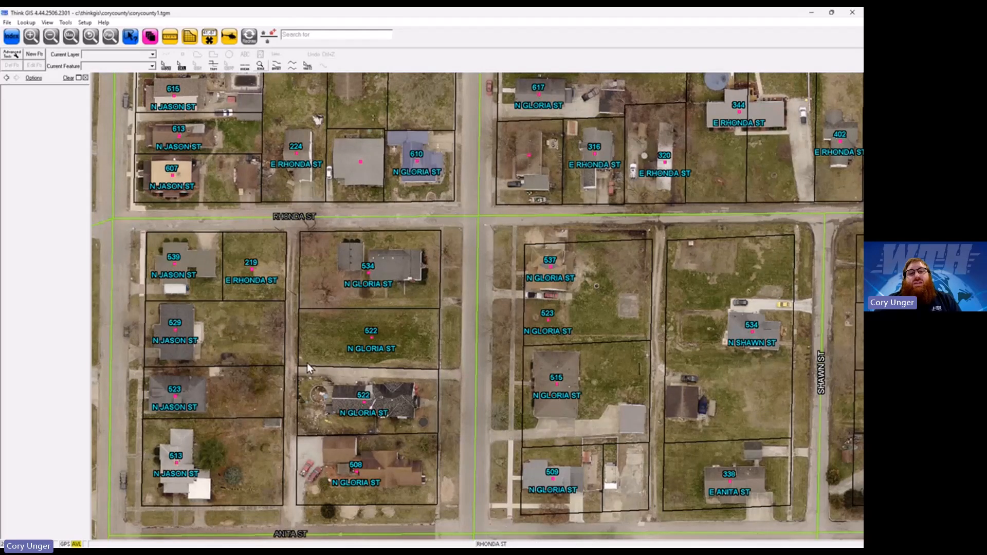
- Go to the Steve Cir loop off Leslie Ct and mark the loop road, house 115 and the empty lot west of it
left_click_drag(307, 363, 322, 354)
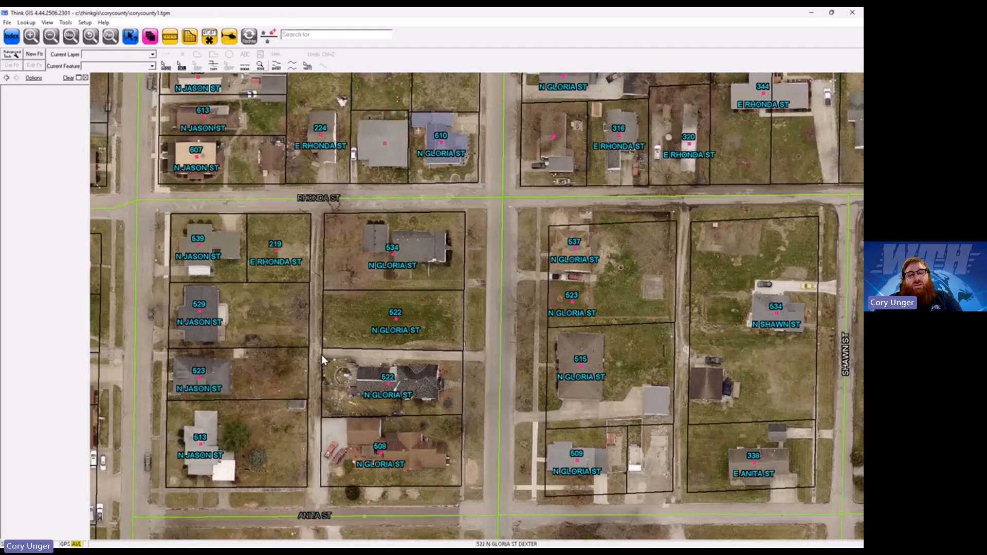
key("F2")
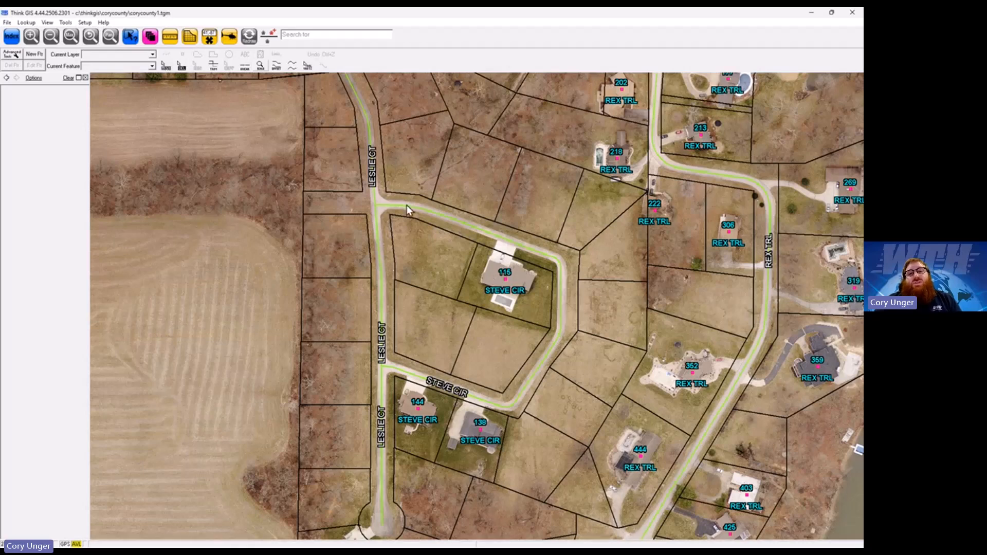
mouse_move(375, 205)
left_mouse_down()
mouse_move(460, 215)
mouse_move(581, 270)
mouse_move(573, 325)
mouse_move(518, 399)
mouse_move(380, 371)
left_mouse_up()
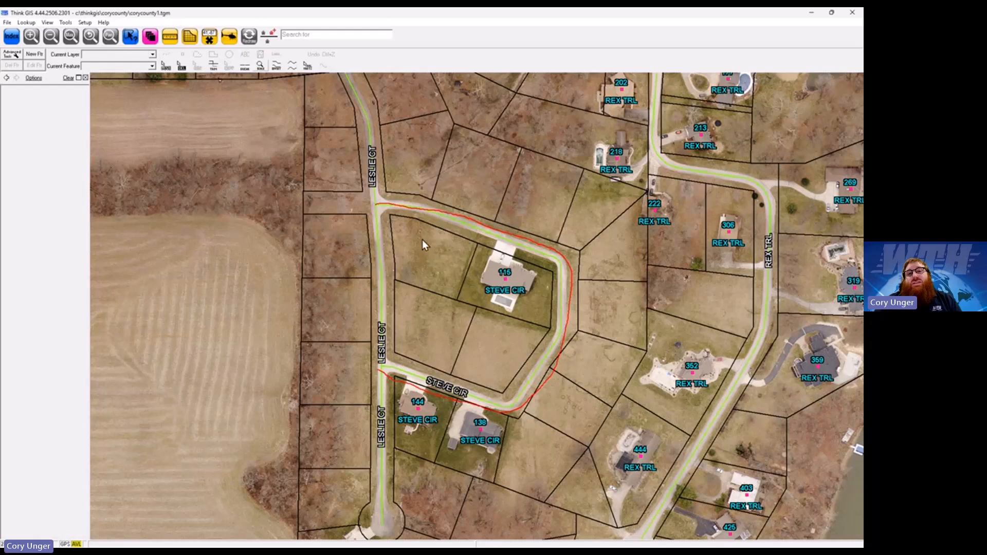
left_click_drag(375, 215, 379, 177)
mouse_move(520, 282)
left_mouse_down()
mouse_move(492, 277)
mouse_move(521, 266)
left_mouse_up()
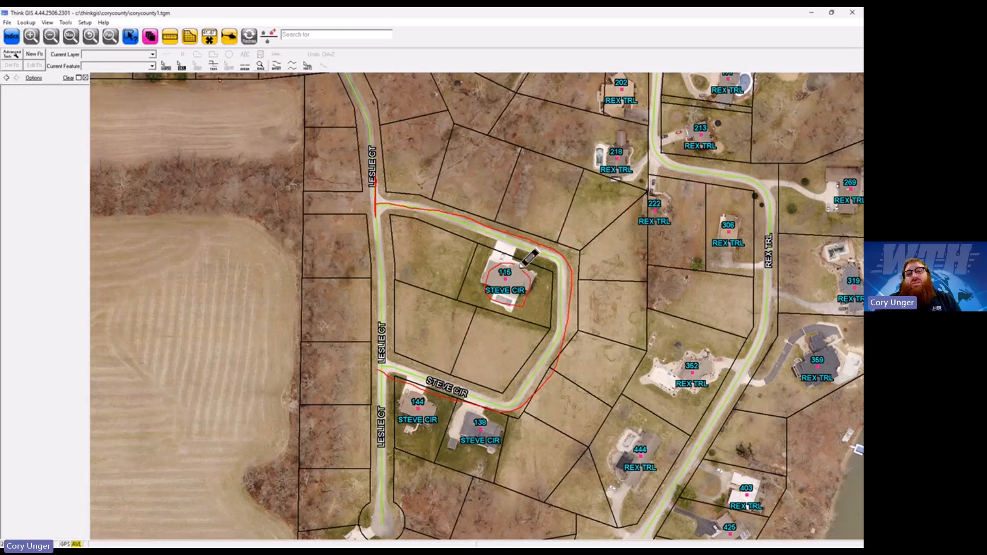
mouse_move(416, 245)
left_mouse_down()
mouse_move(450, 244)
mouse_move(424, 245)
left_mouse_up()
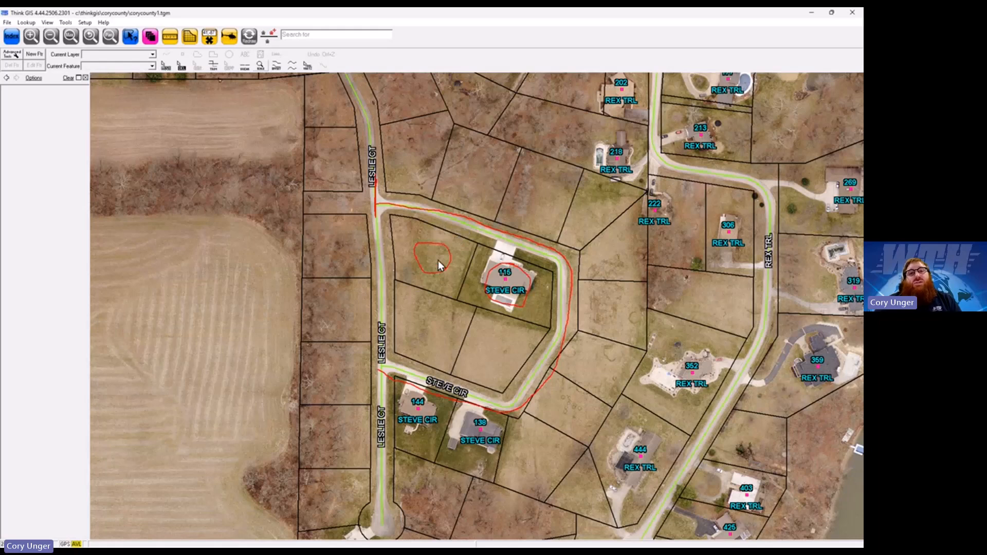
- Calculate a Steve Cir address for the empty lot west of house 115 with the proposed reference points, and add it to the Addresses layer
left_click(270, 41)
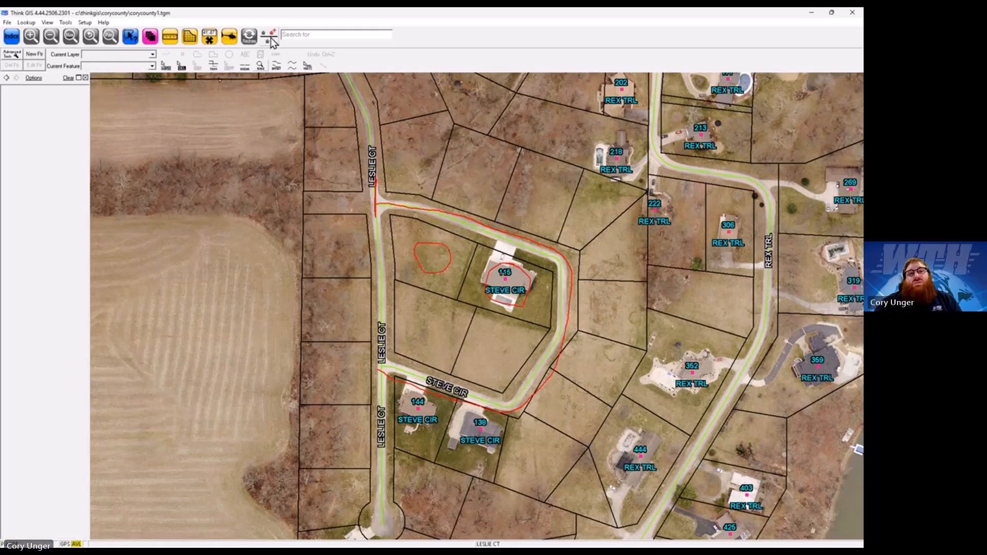
left_click(431, 258)
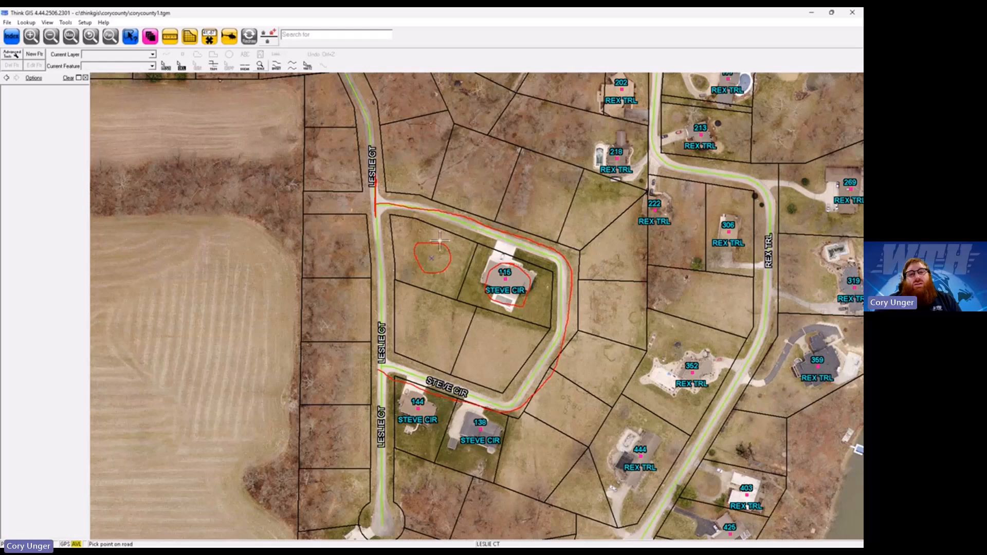
left_click(449, 219)
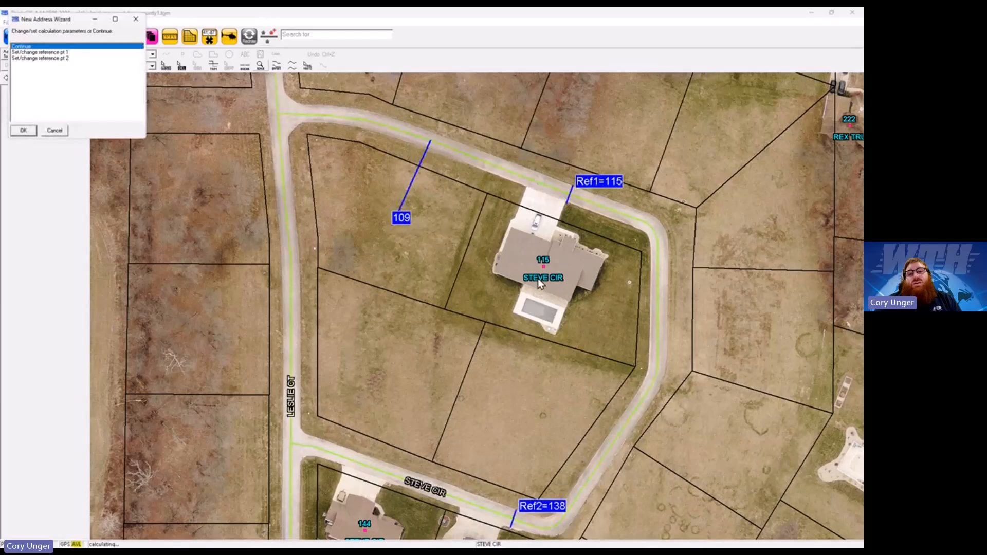
scroll(532, 326, "down", 1)
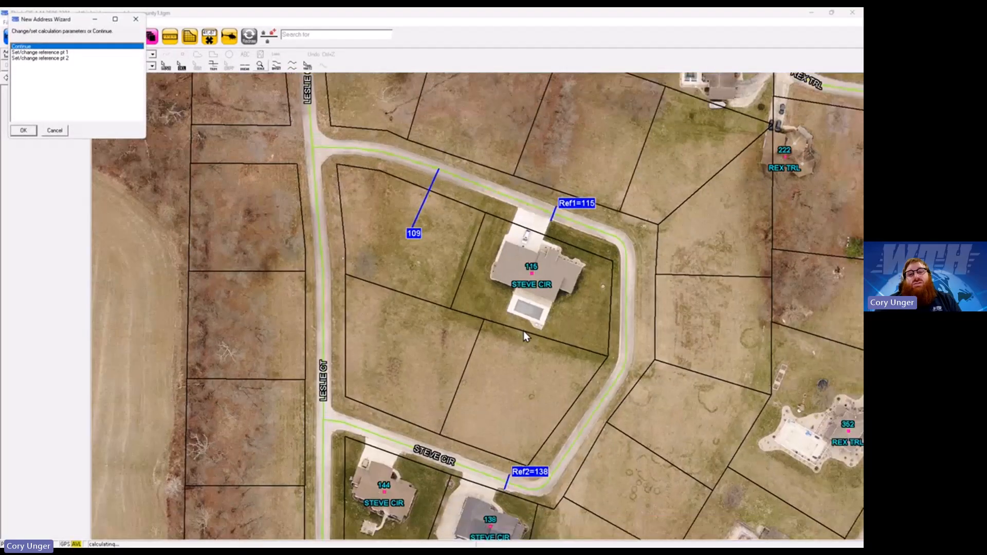
scroll(523, 331, "down", 1)
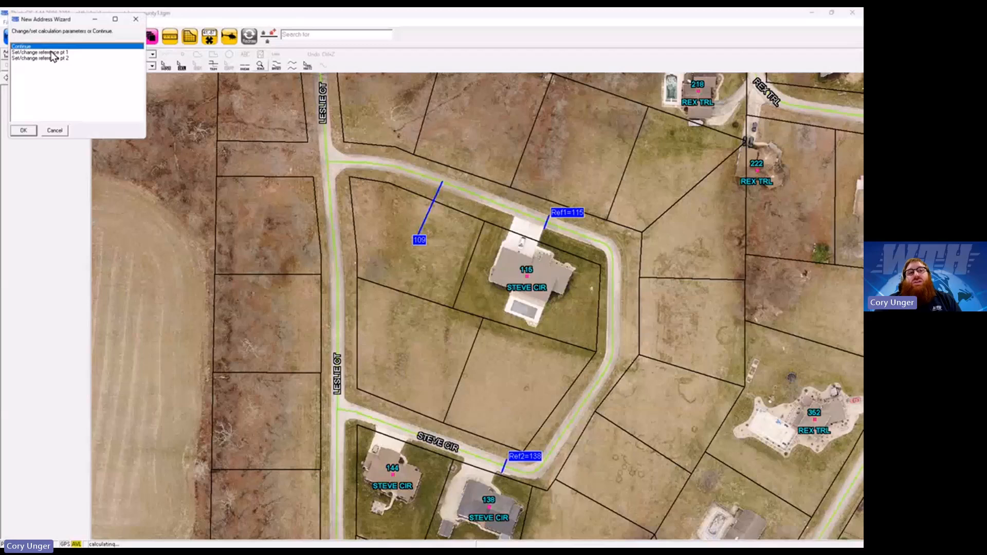
left_click(23, 132)
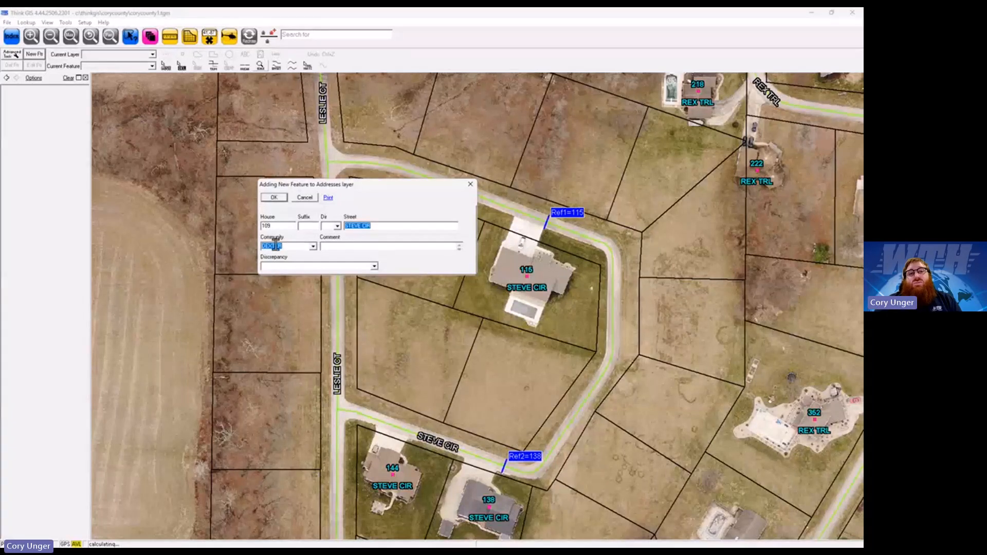
left_click(274, 197)
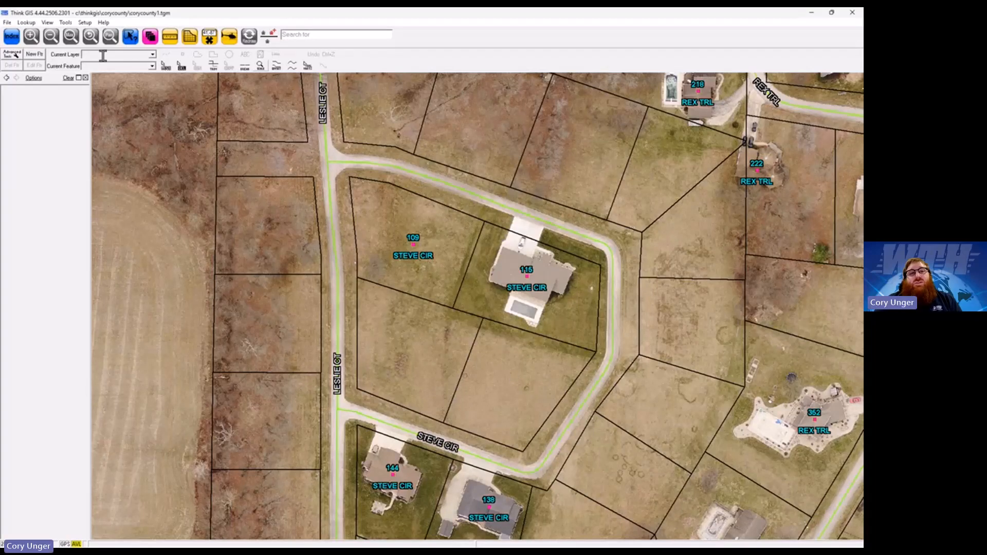
- Look over Leslie Ct between its cul-de-sac and Jennifer Dr, and identify the house at the road's north end
left_click(70, 36)
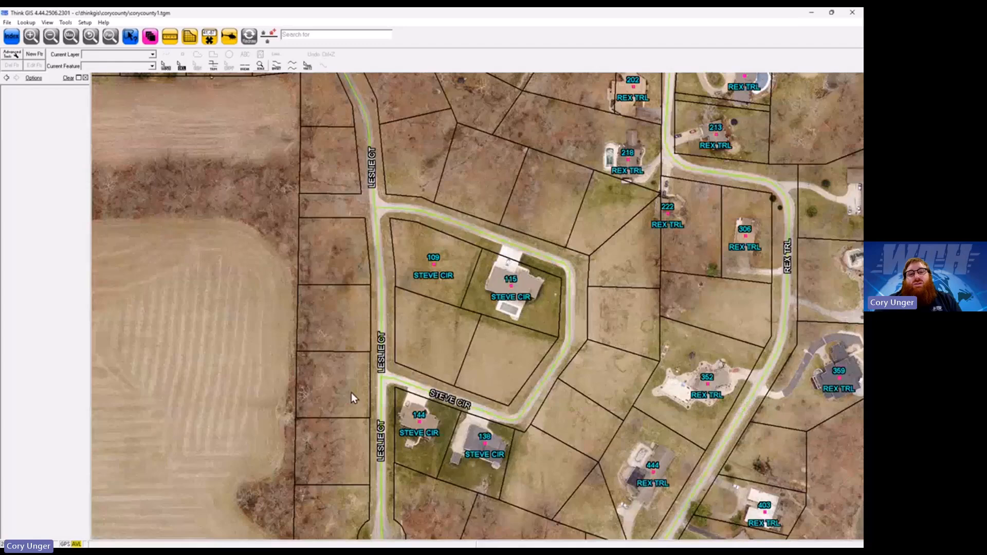
left_click_drag(409, 485, 419, 329)
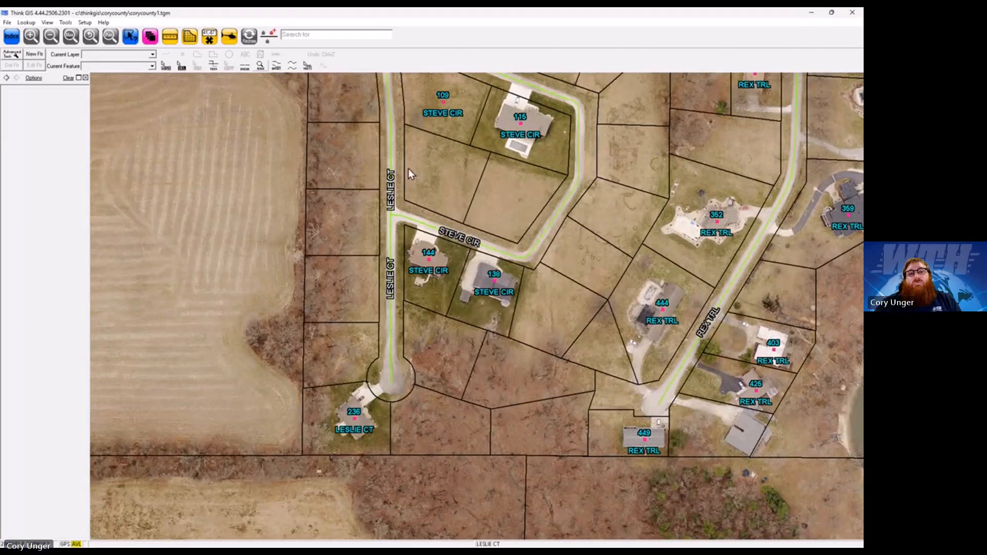
mouse_move(408, 168)
left_mouse_down()
mouse_move(424, 402)
mouse_move(412, 181)
left_mouse_up()
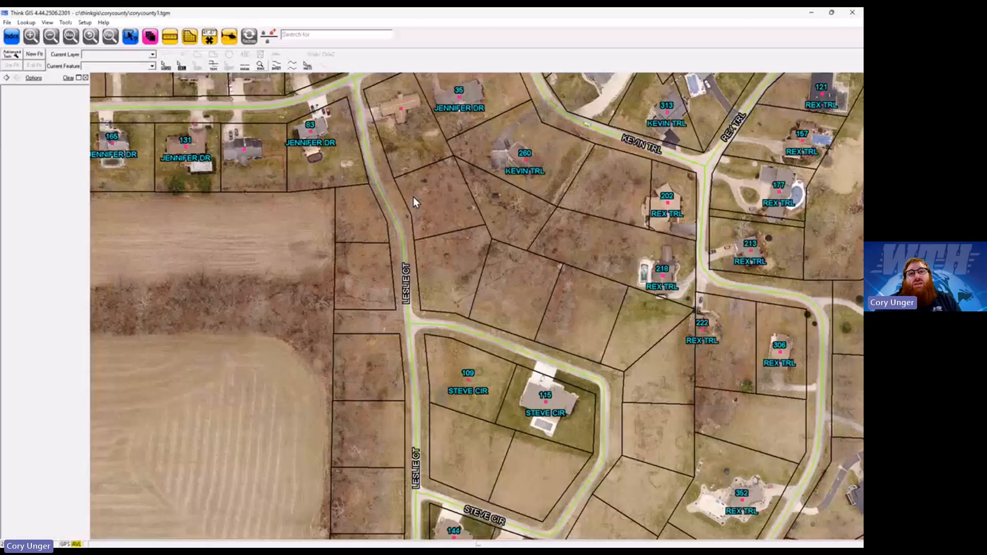
left_click(401, 111)
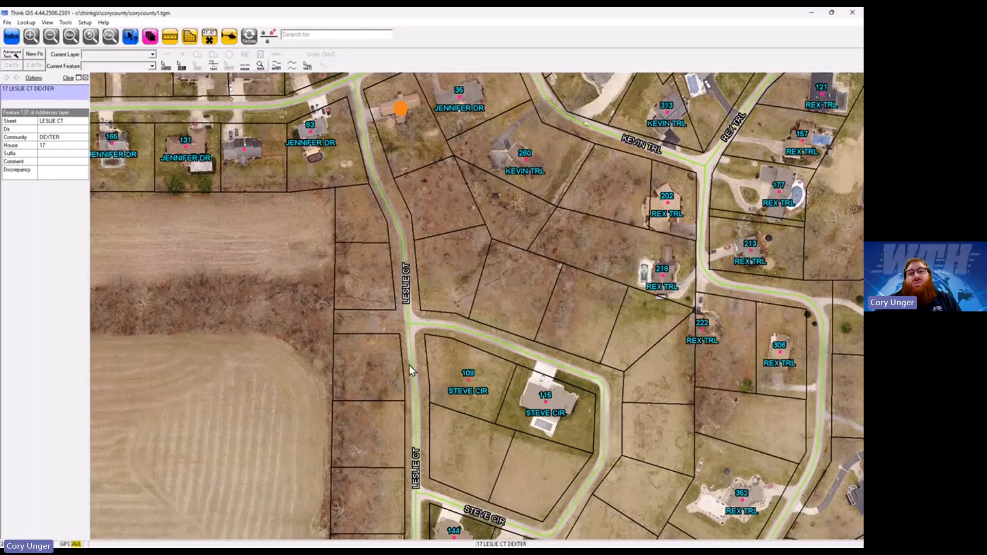
left_click_drag(449, 441, 459, 289)
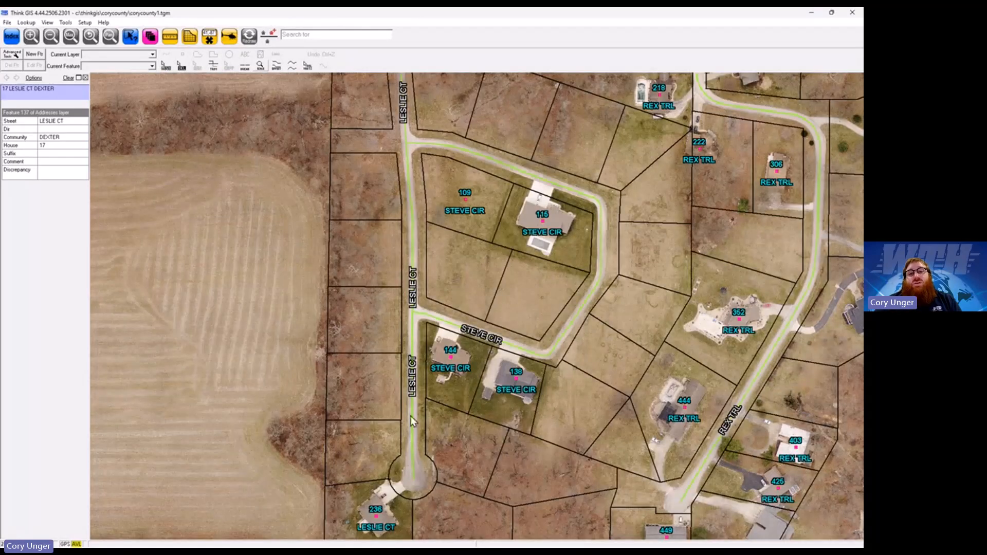
- Circle the empty lot west of Leslie Ct between the Steve Cir intersections and start calculating its Leslie Ct address with the New Address Wizard
left_click_drag(354, 234, 360, 229)
left_click(273, 38)
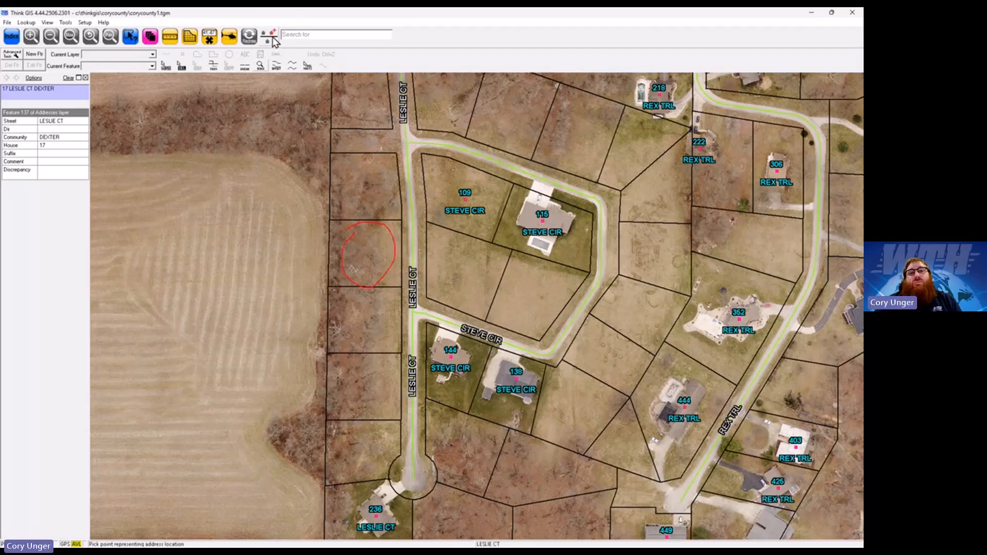
left_click(366, 254)
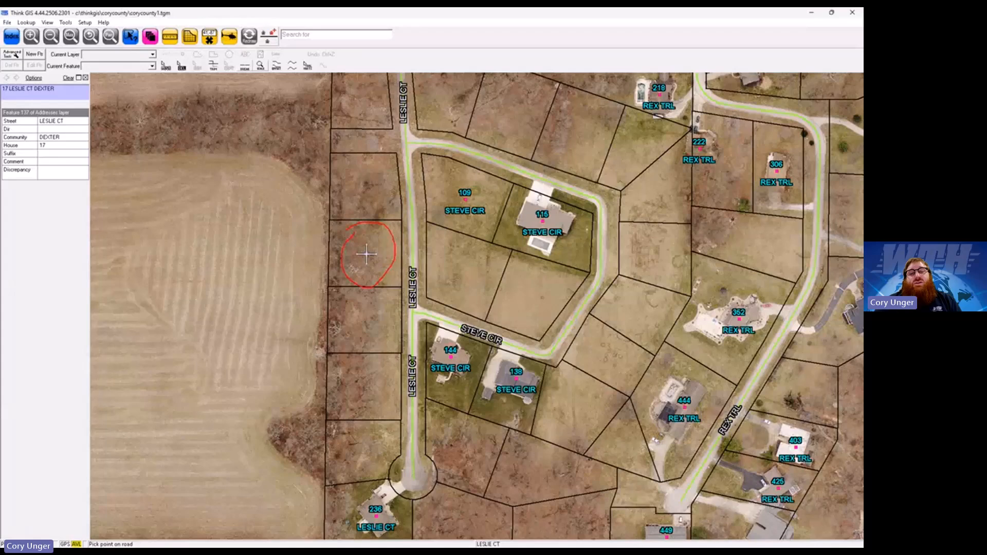
left_click(413, 254)
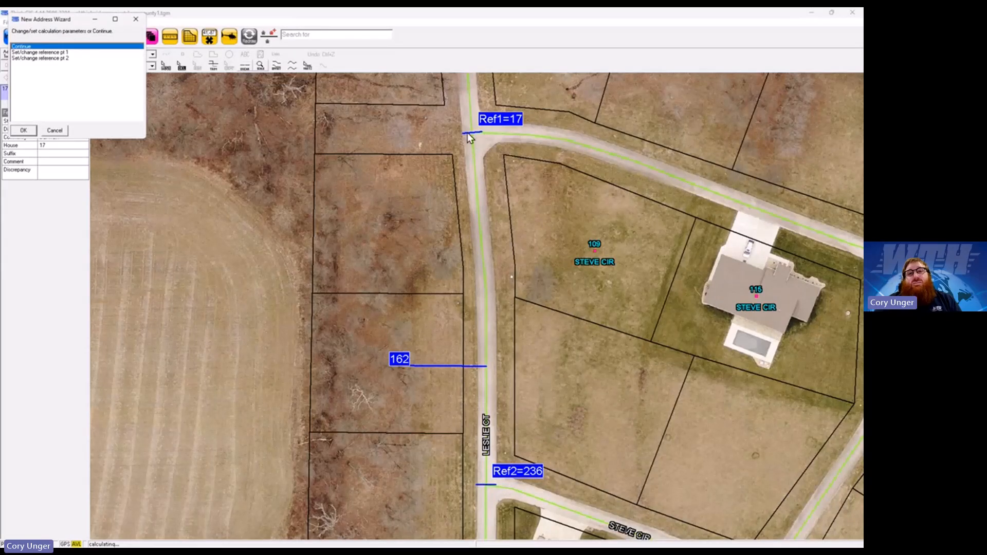
scroll(406, 220, "down", 1)
scroll(407, 221, "down", 2)
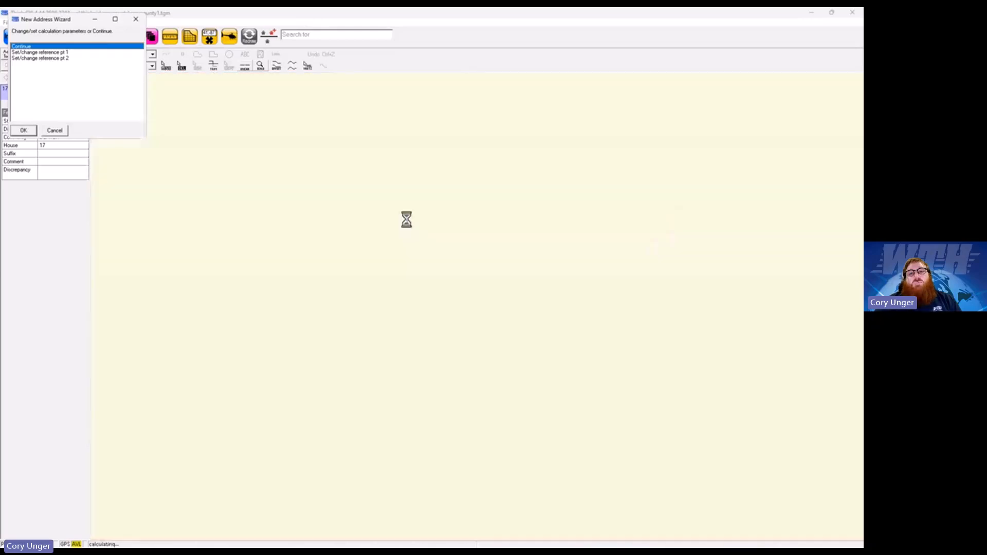
scroll(425, 245, "down", 1)
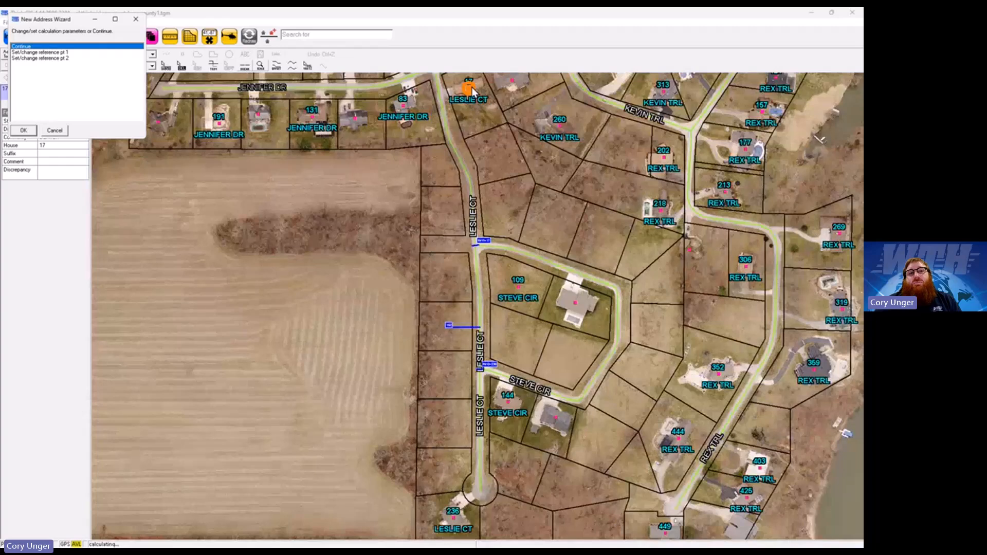
left_click(61, 53)
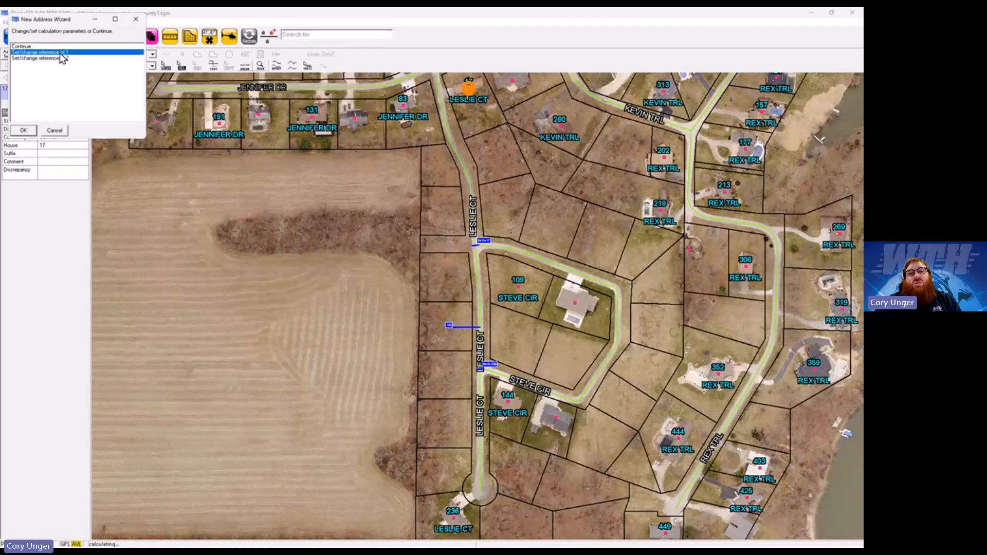
left_click(23, 130)
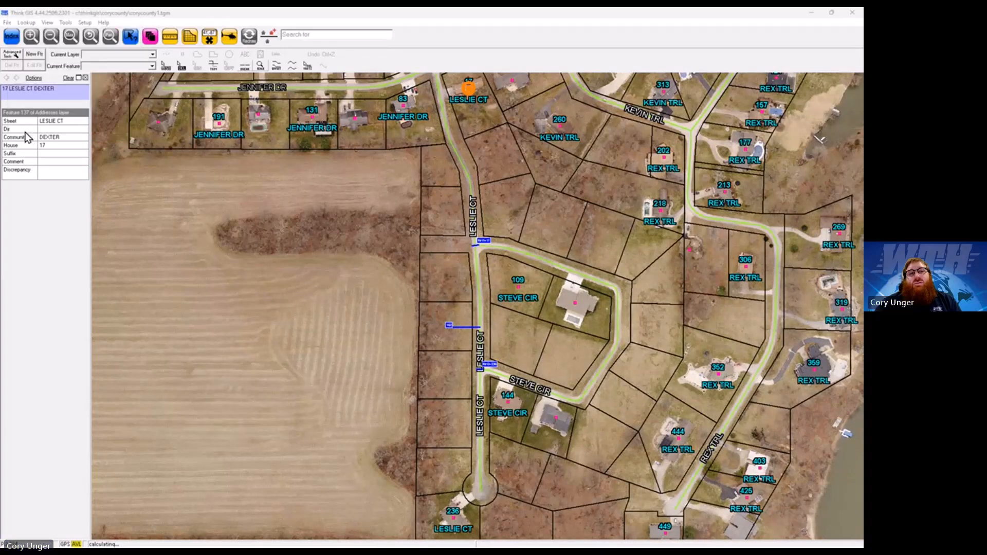
left_click(425, 96)
type("17")
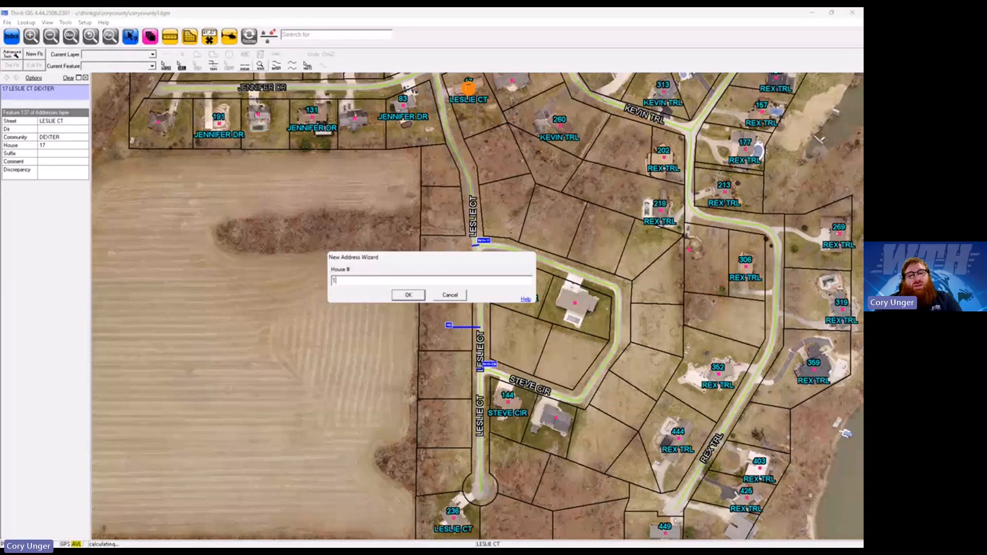
left_click(408, 294)
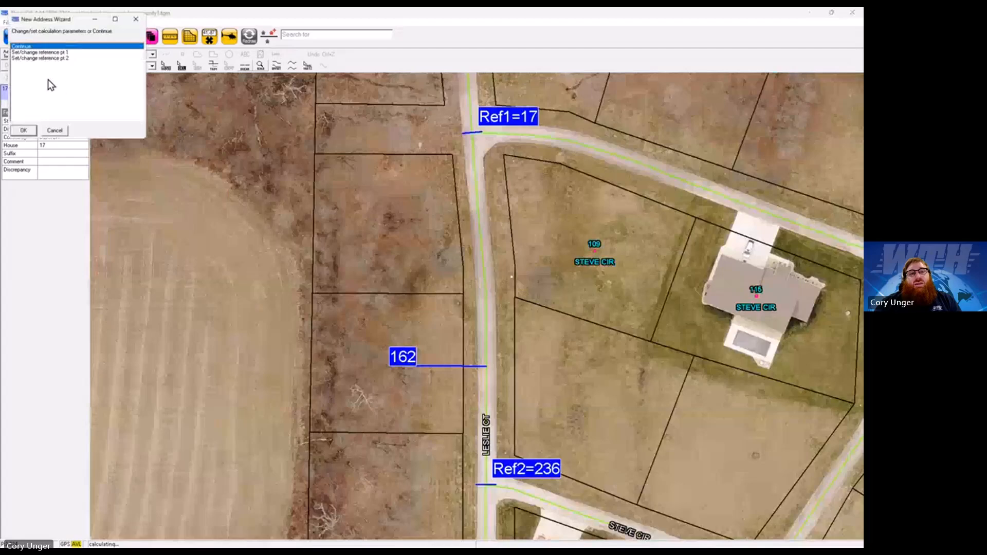
- Change reference point 2 to the Leslie Ct cul-de-sac with house number 236, and add the calculated address to the Addresses layer
left_click(54, 59)
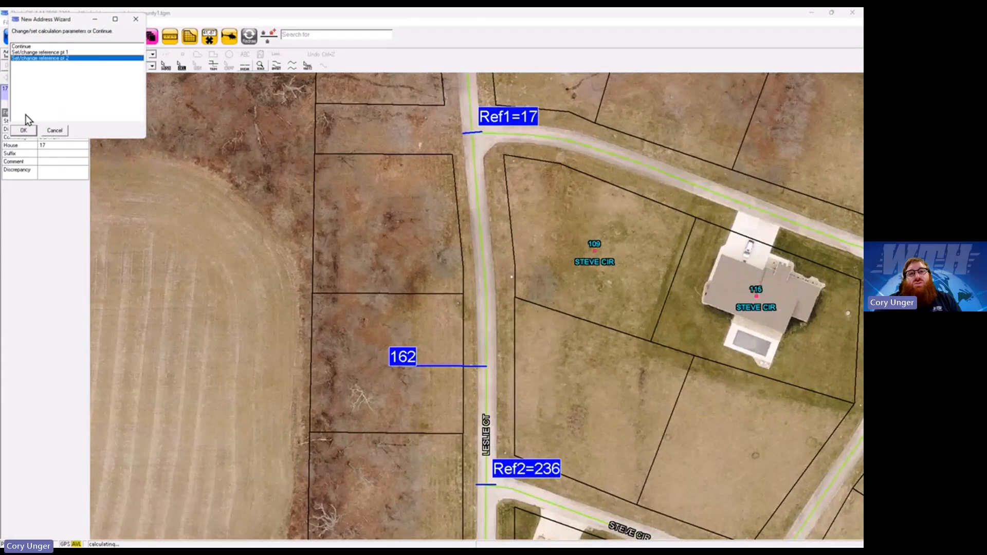
left_click(23, 130)
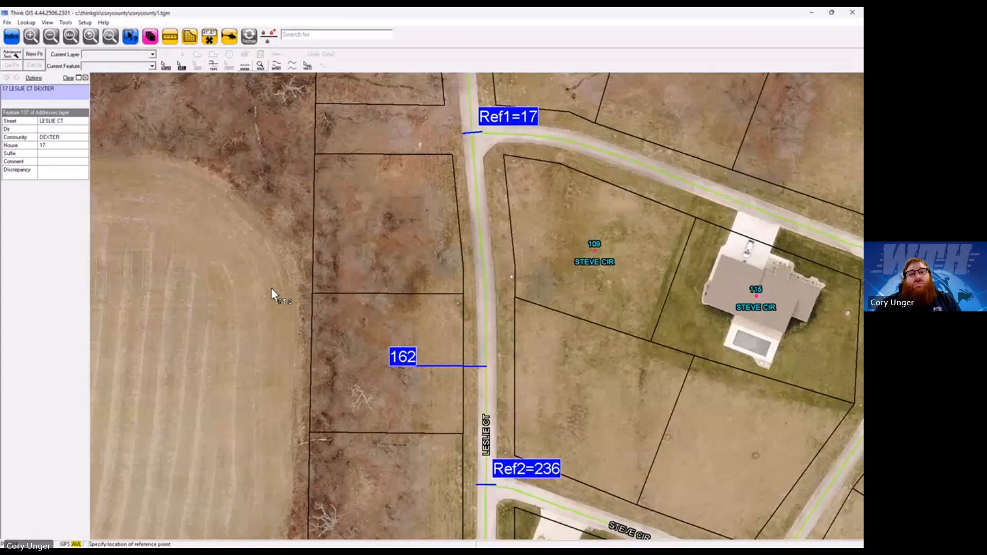
left_click(476, 418)
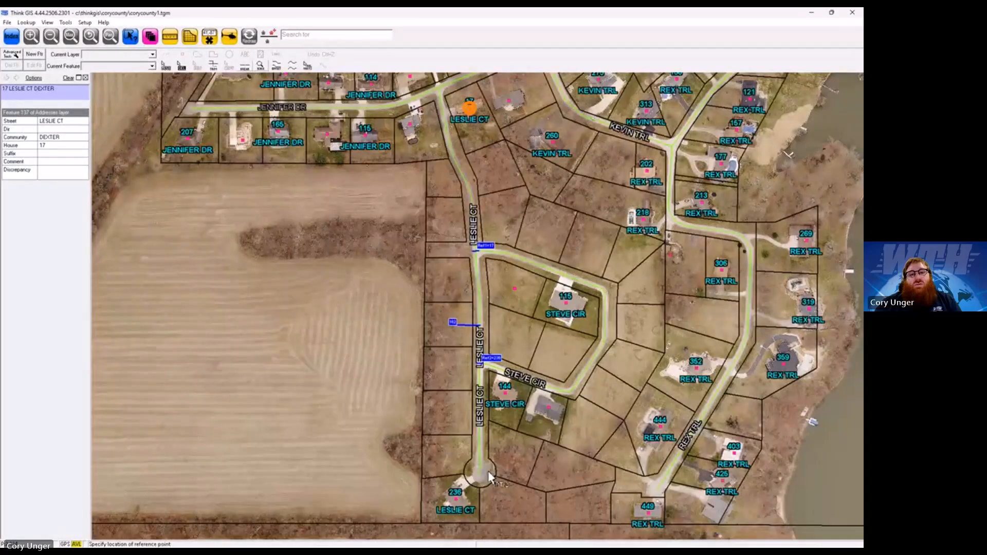
left_click(479, 476)
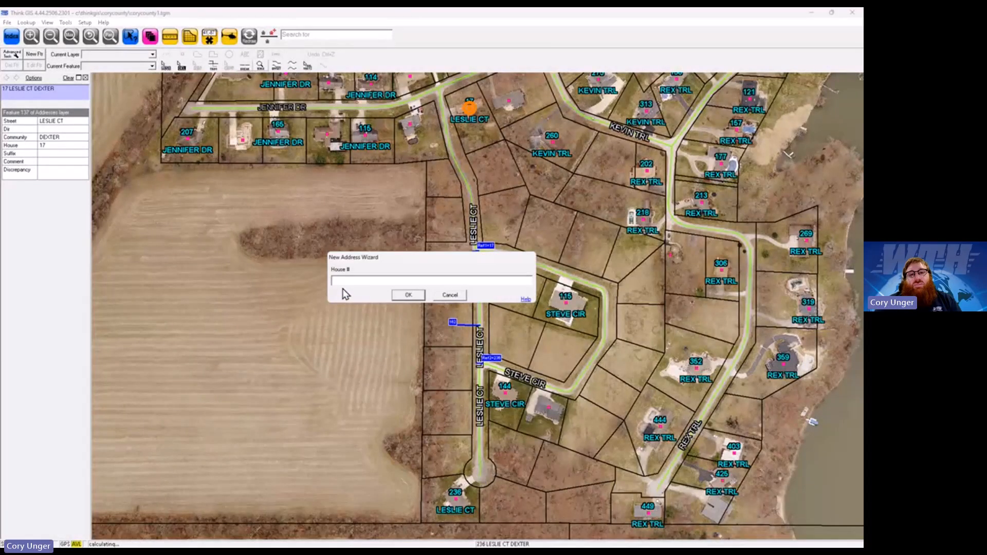
type("236")
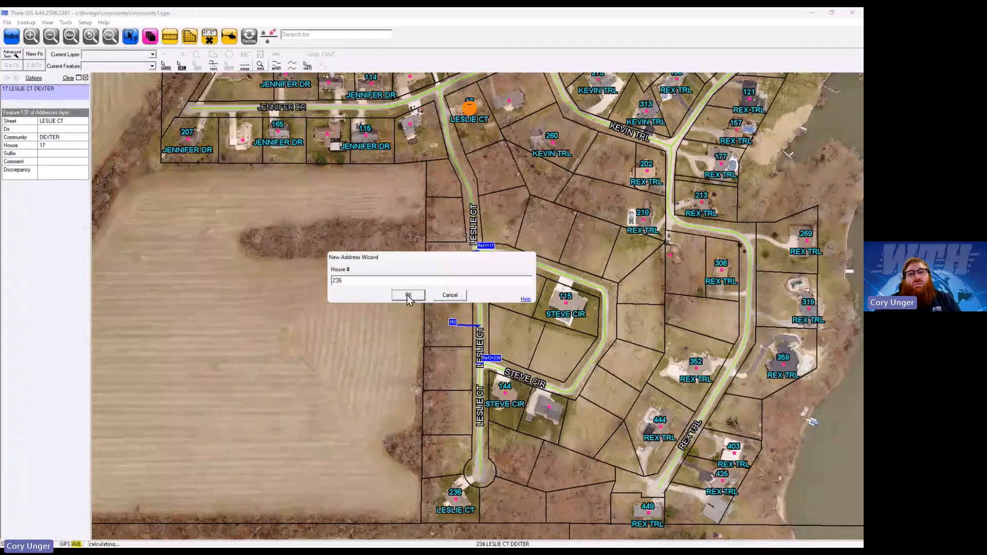
left_click(406, 294)
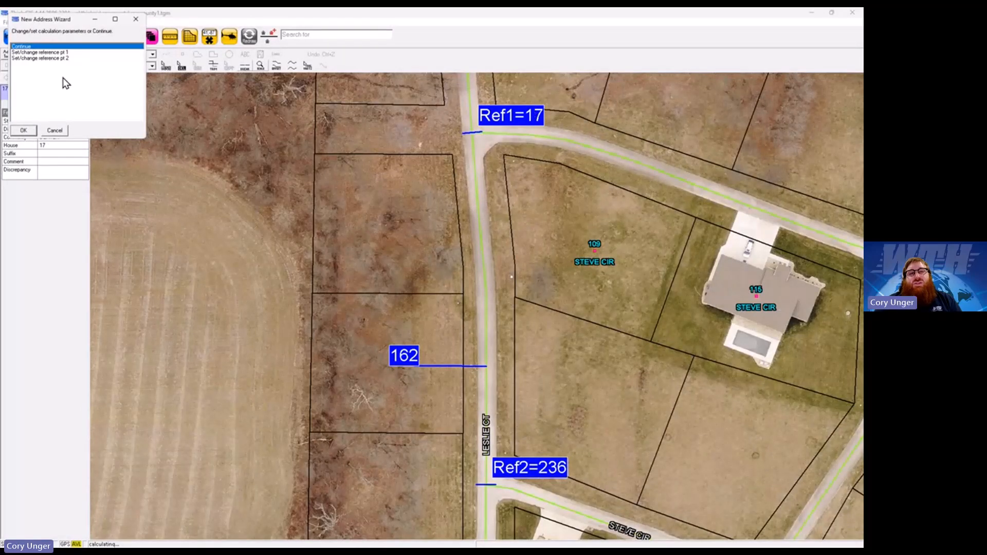
left_click(23, 130)
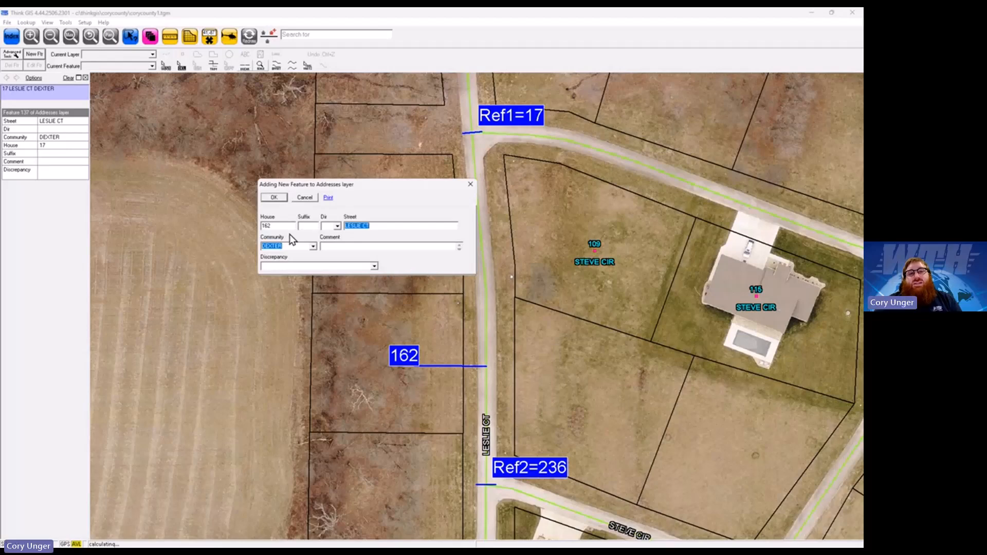
left_click(274, 197)
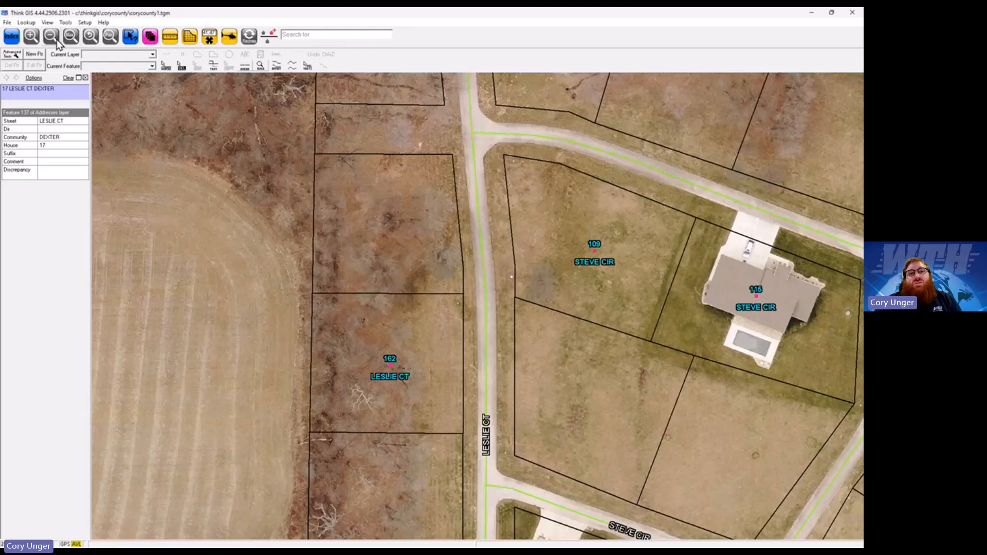
- Measure the distance along Leslie Ct from Jennifer Dr to the point opposite the new address
left_click(55, 42)
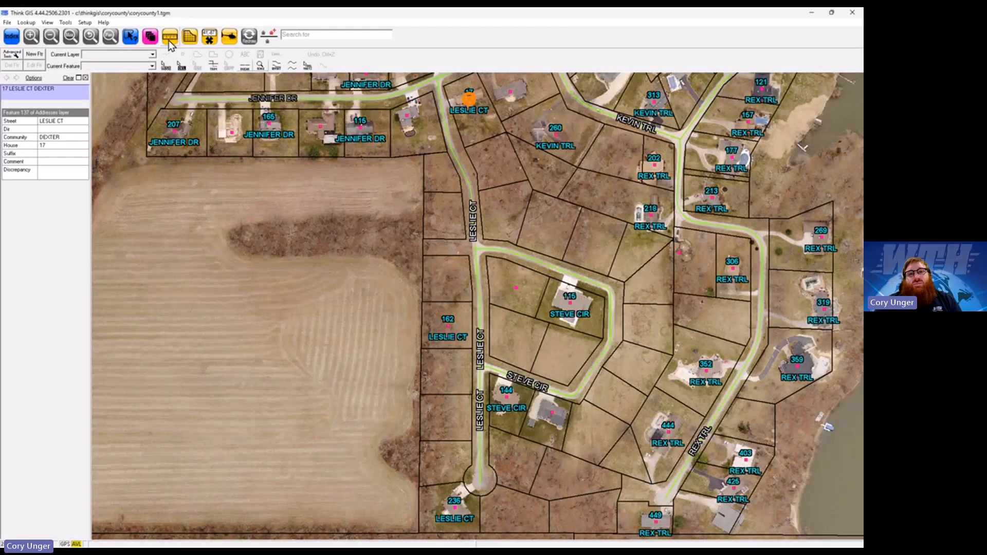
left_click(437, 78)
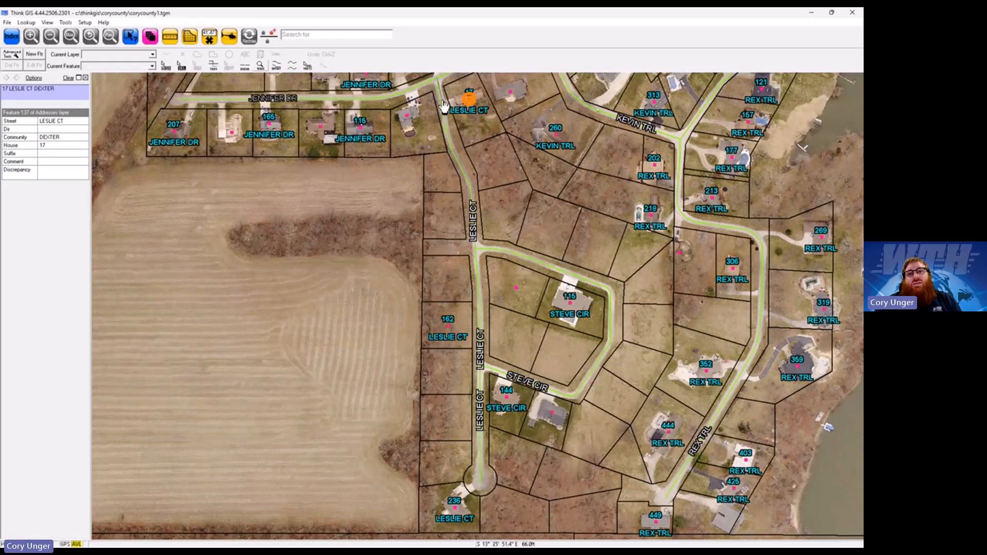
left_click(448, 146)
left_click(467, 180)
left_click(476, 256)
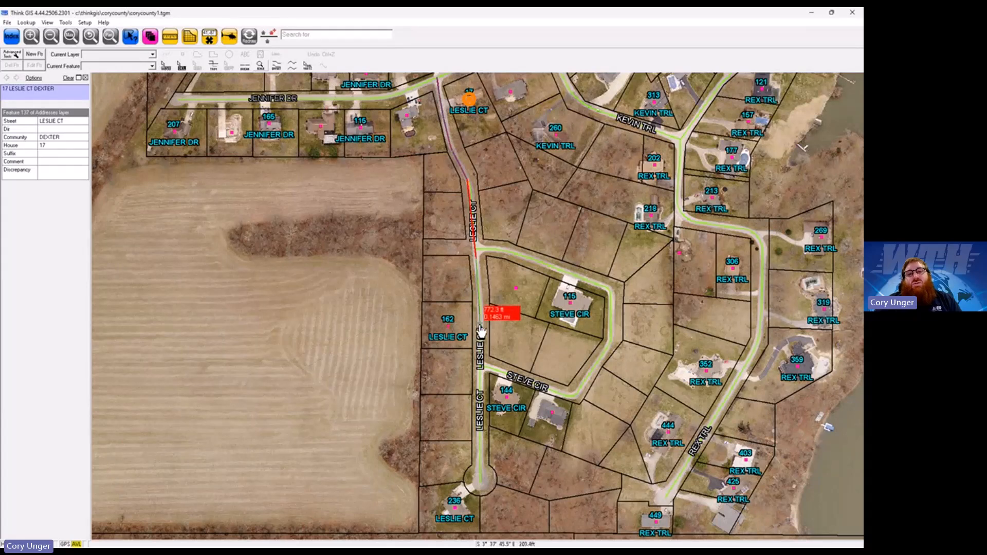
left_click(480, 330)
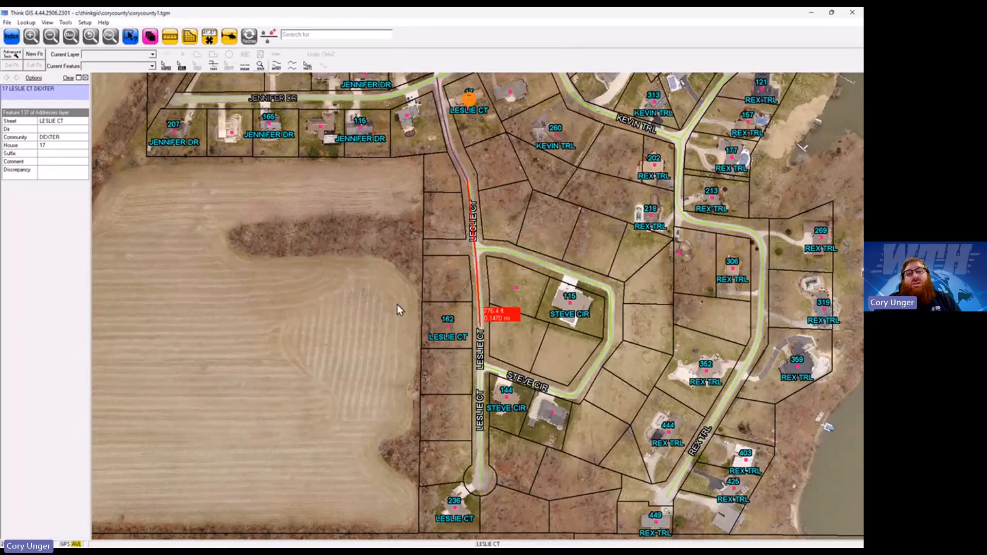
right_click(476, 316)
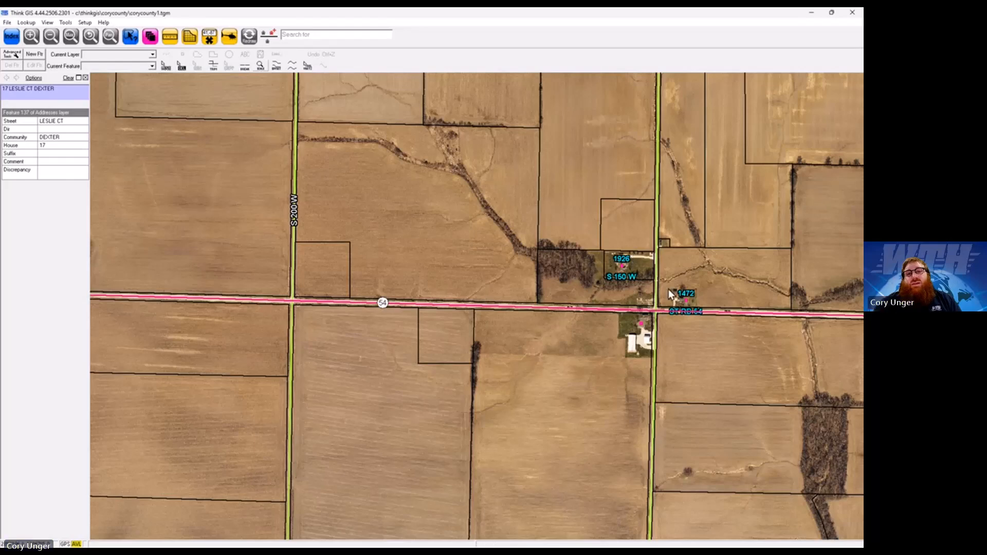
- Go to ST RD 54 between S 200 W and S 150 W and sketch a southward arrow, "2000" on the road and a box around the corner parcel
left_click_drag(431, 166, 427, 335)
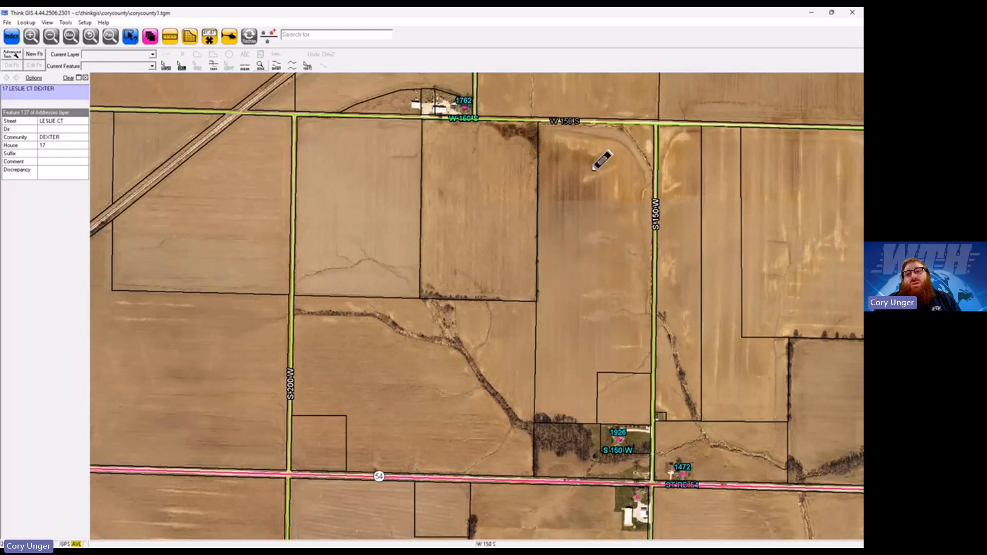
mouse_move(593, 168)
left_mouse_down()
mouse_move(550, 267)
mouse_move(632, 237)
left_mouse_up()
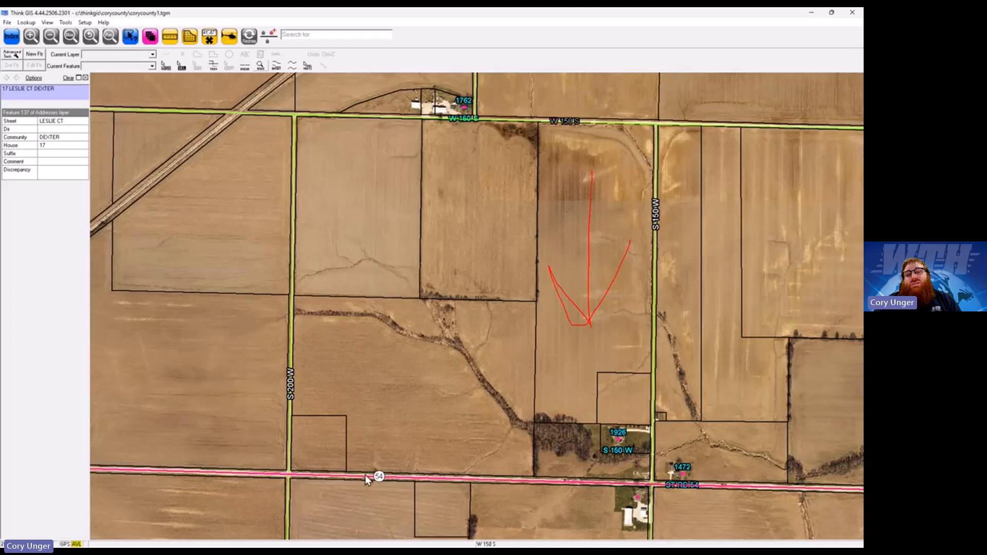
mouse_move(442, 456)
left_mouse_down()
mouse_move(469, 470)
mouse_move(483, 501)
left_mouse_up()
left_click_drag(501, 462, 571, 461)
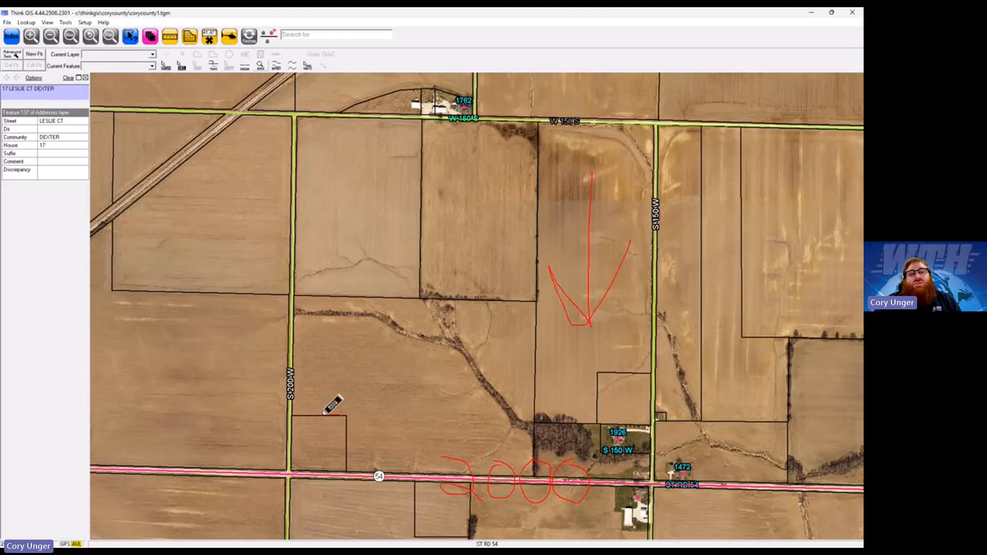
mouse_move(334, 415)
left_mouse_down()
mouse_move(286, 452)
mouse_move(342, 469)
mouse_move(343, 415)
left_mouse_up()
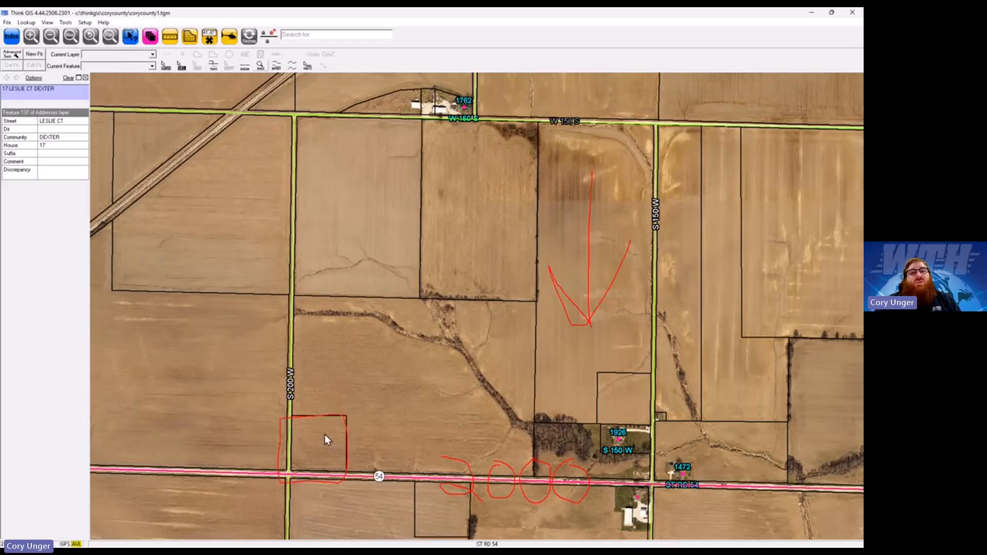
- Calculate a ST RD 54 address for the boxed corner parcel east of S 200 W, accepting the proposed reference points
left_click(268, 38)
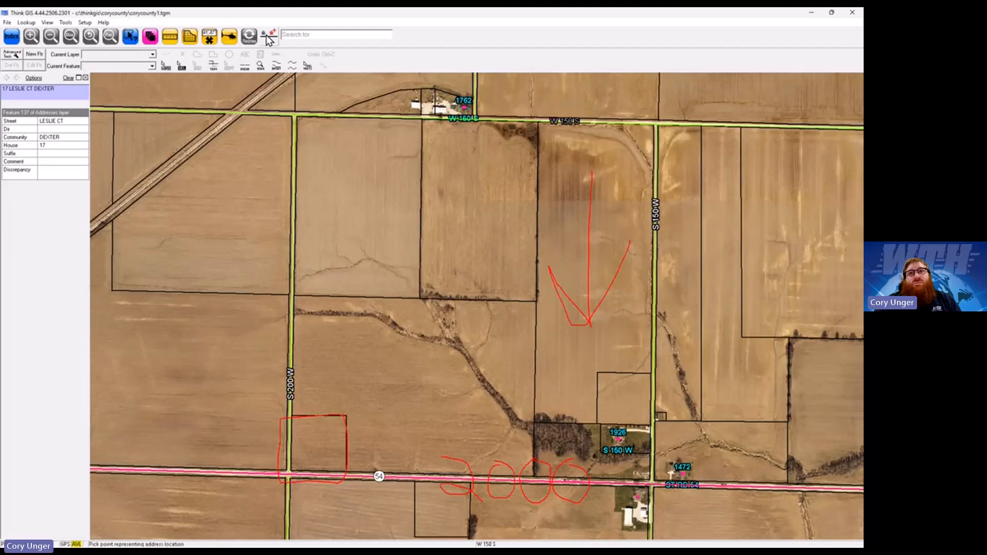
left_click(316, 442)
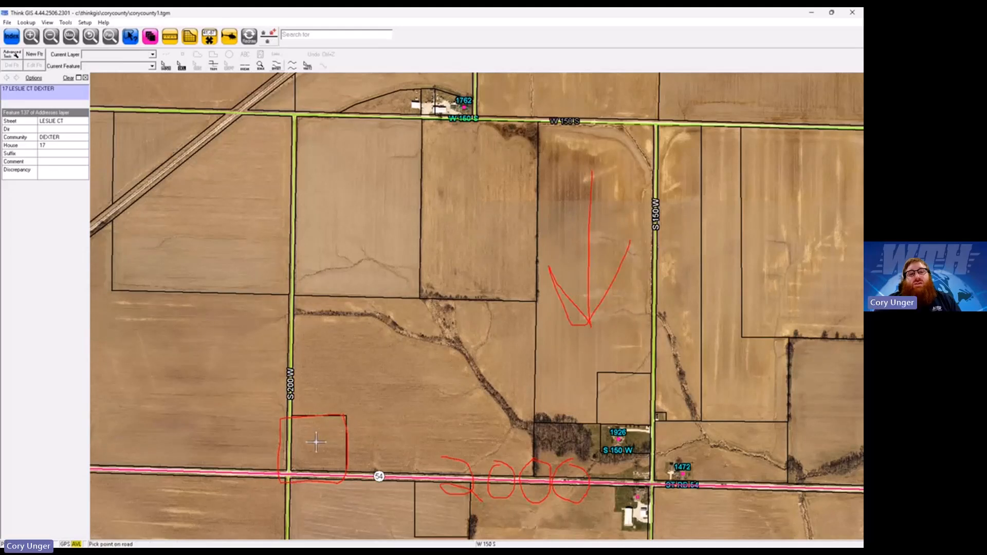
left_click(315, 475)
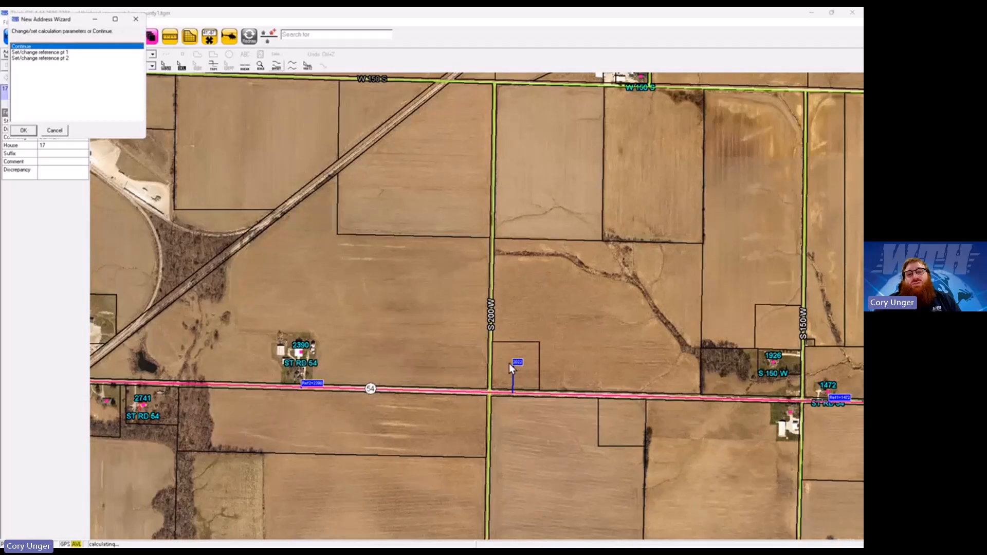
left_click(30, 132)
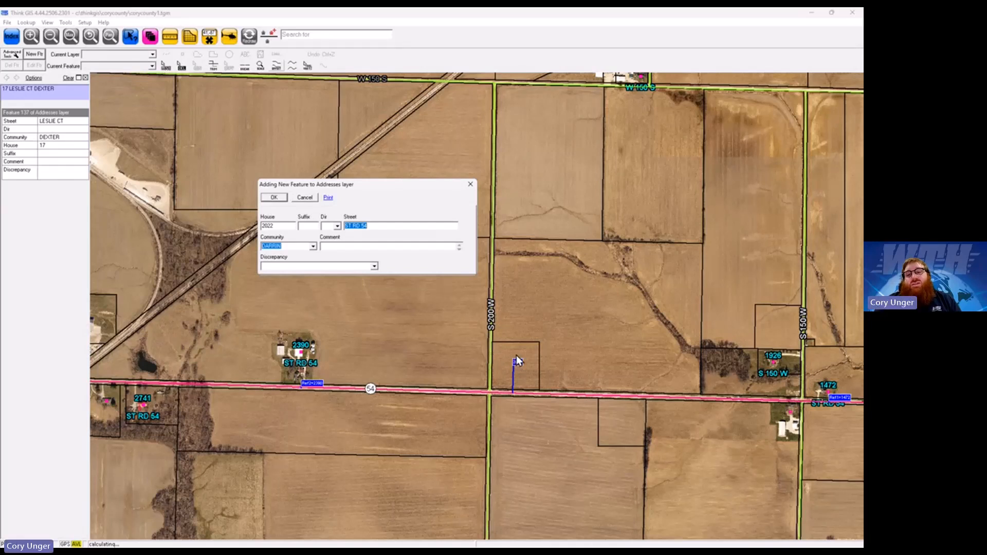
- Change reference point 2 to the ST RD 54 and S 200 W intersection with house number 2000, and recalculate the address
left_click(310, 199)
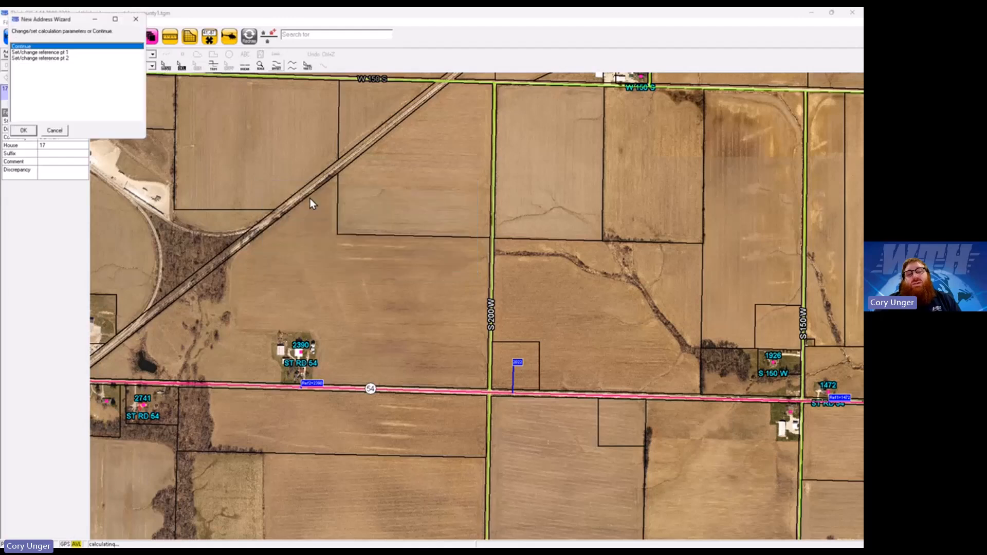
left_click(58, 59)
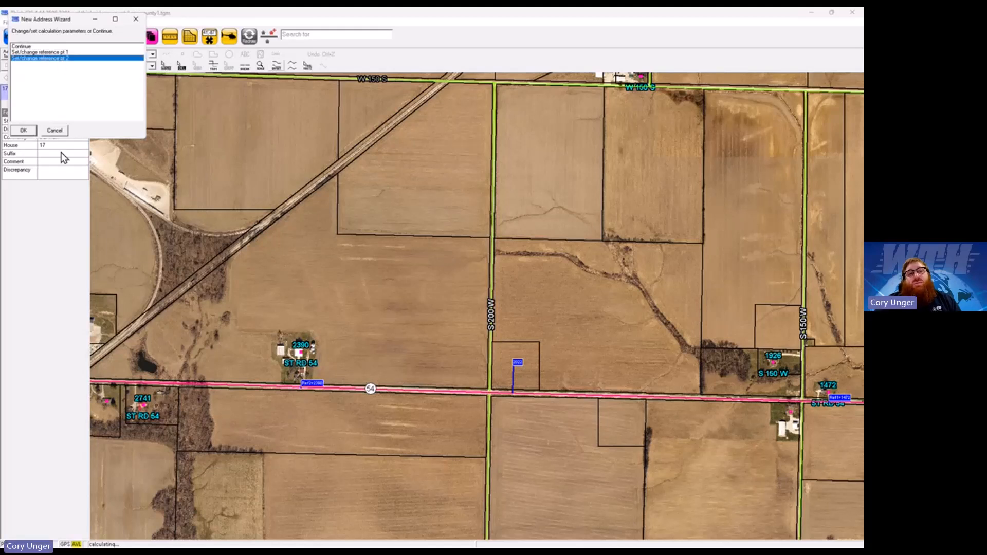
left_click(34, 130)
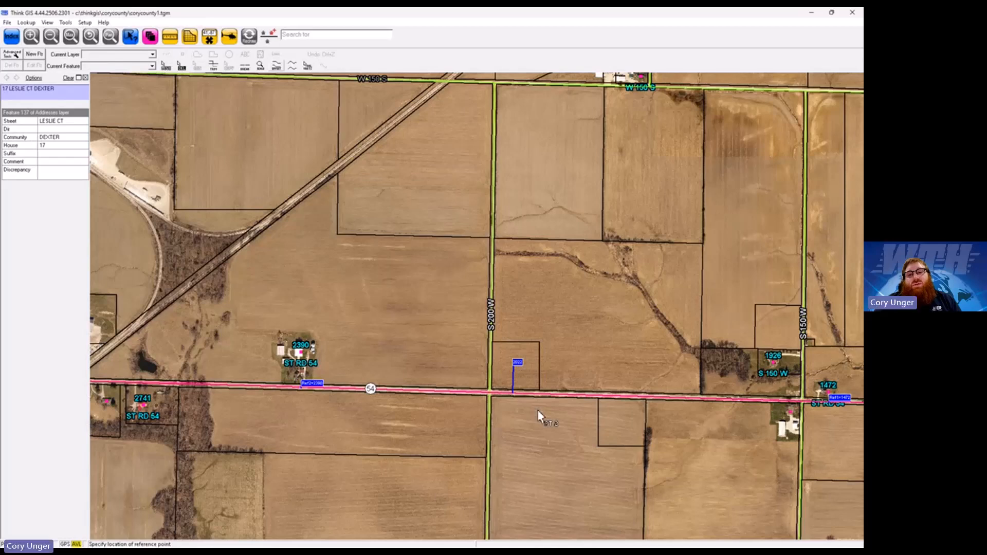
left_click(487, 392)
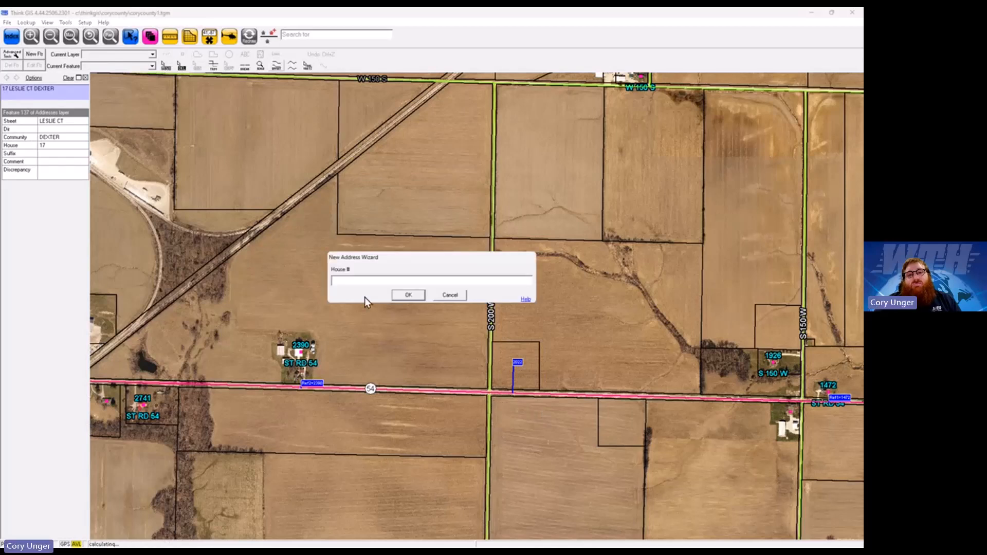
type("2000")
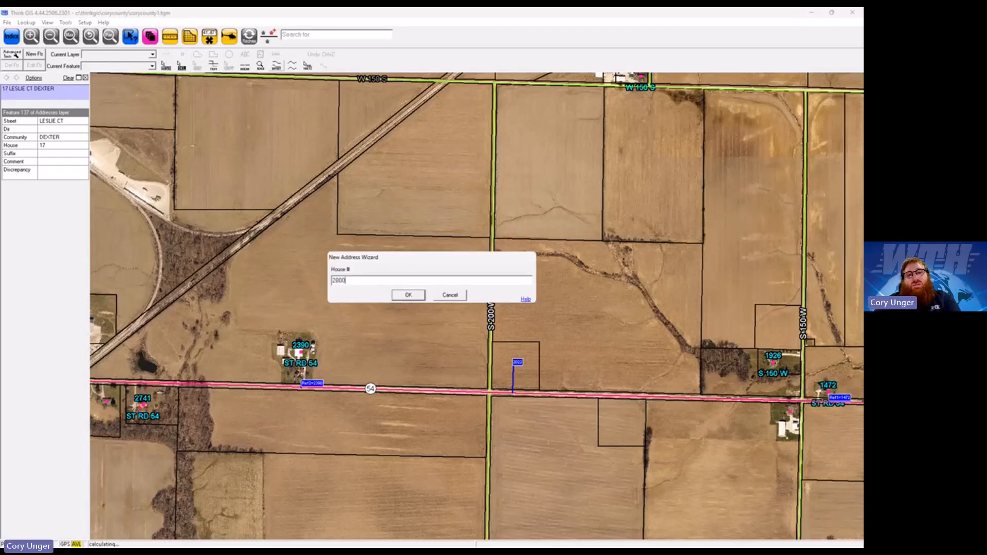
left_click(413, 296)
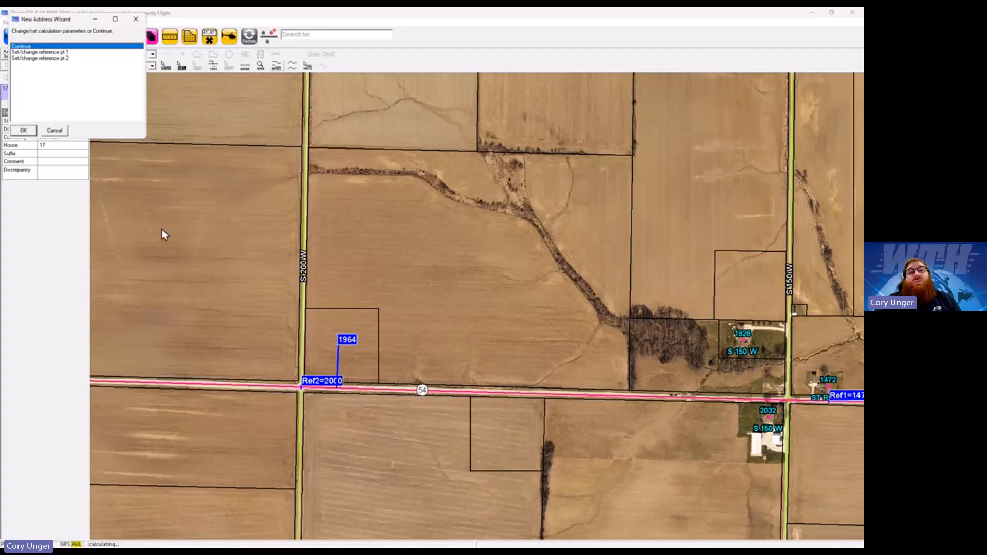
left_click(27, 131)
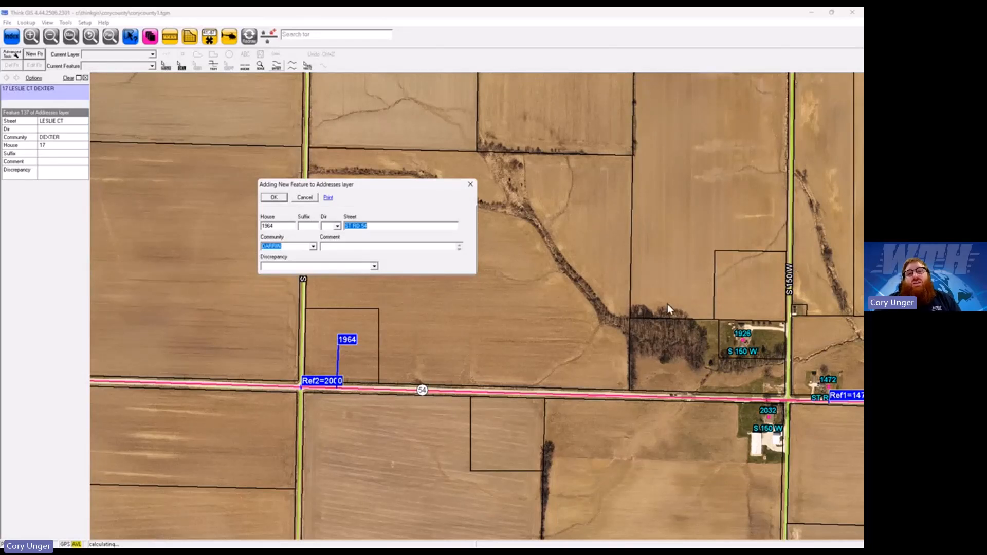
- Change reference point 1 to the S 150 W intersection with house number 1500, and add the recalculated ST RD 54 address to the Addresses layer
left_click(305, 199)
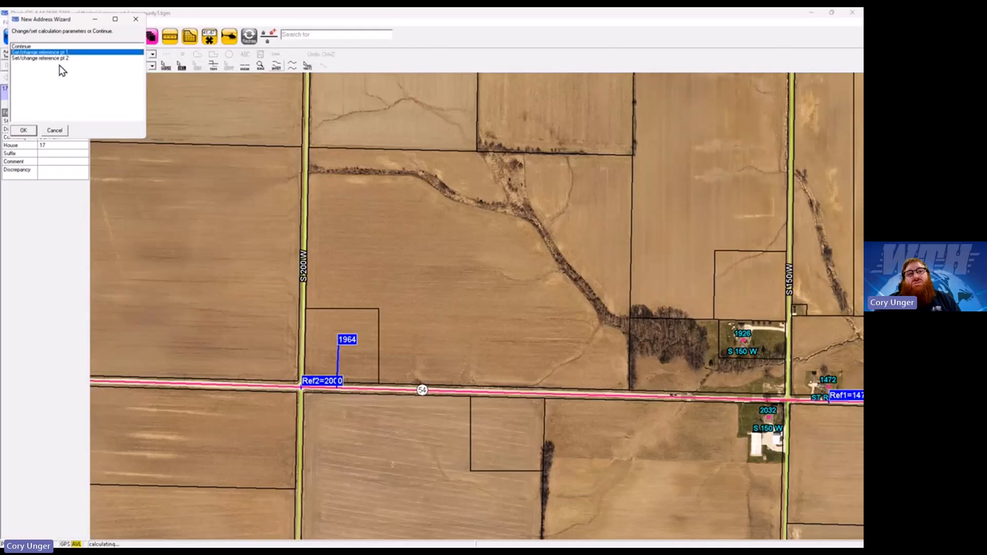
left_click(24, 131)
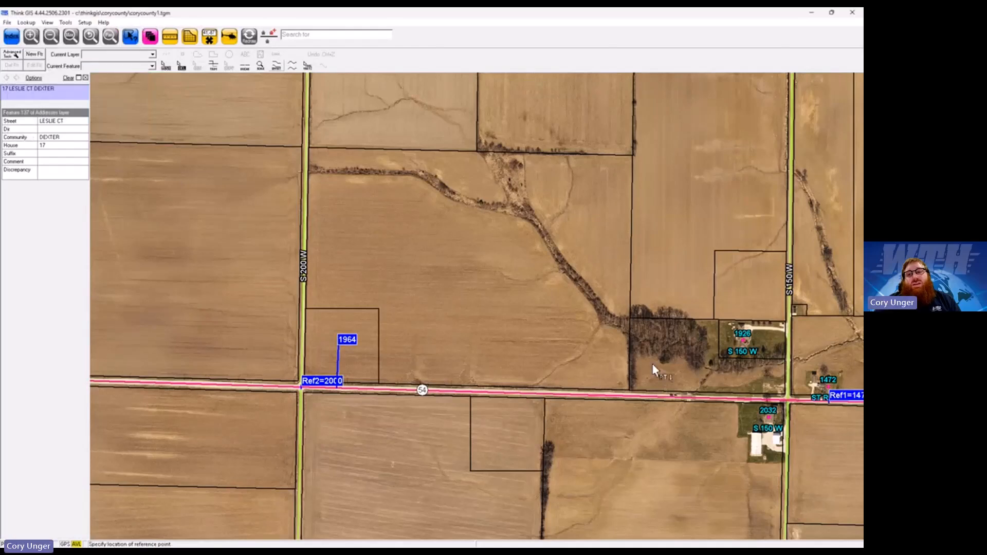
left_click(789, 403)
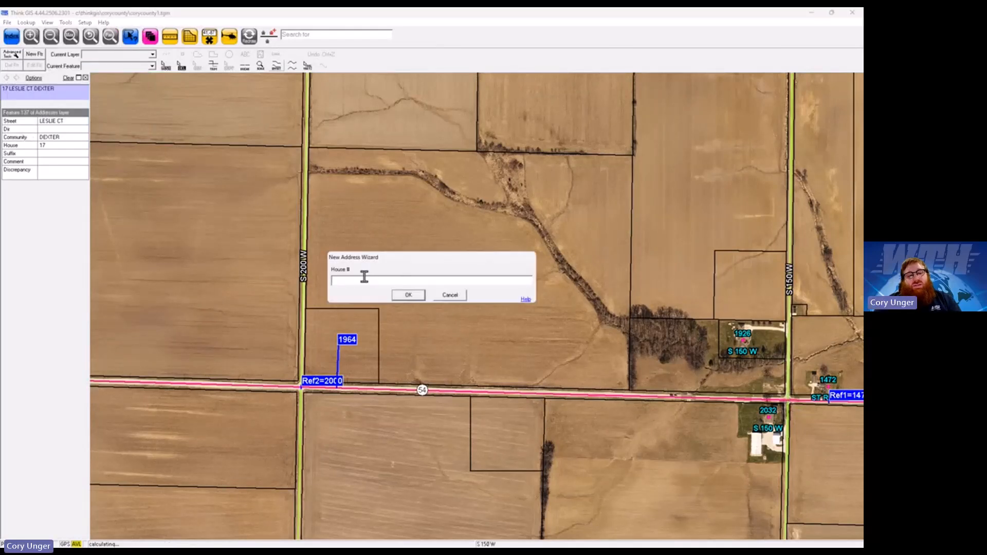
type("1500")
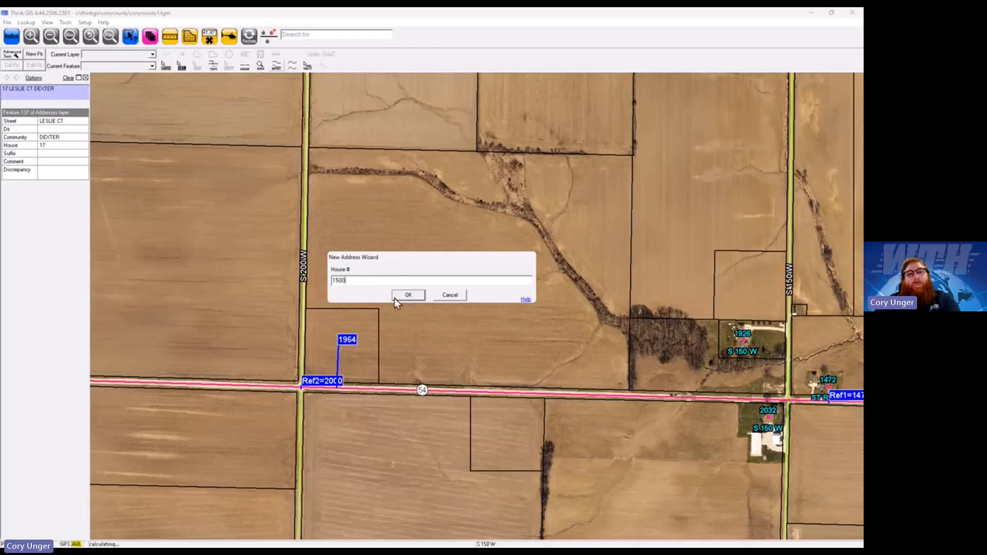
left_click(395, 297)
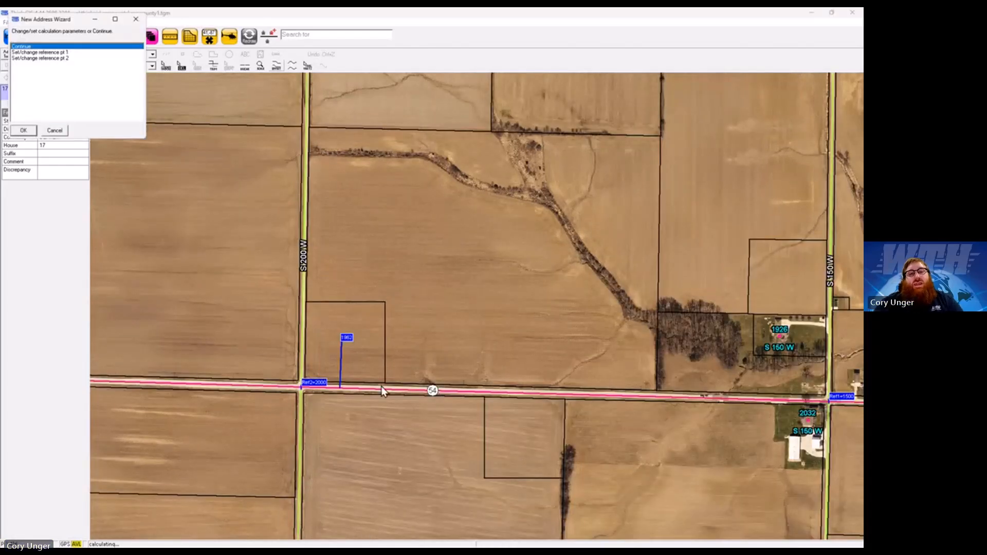
left_click(31, 131)
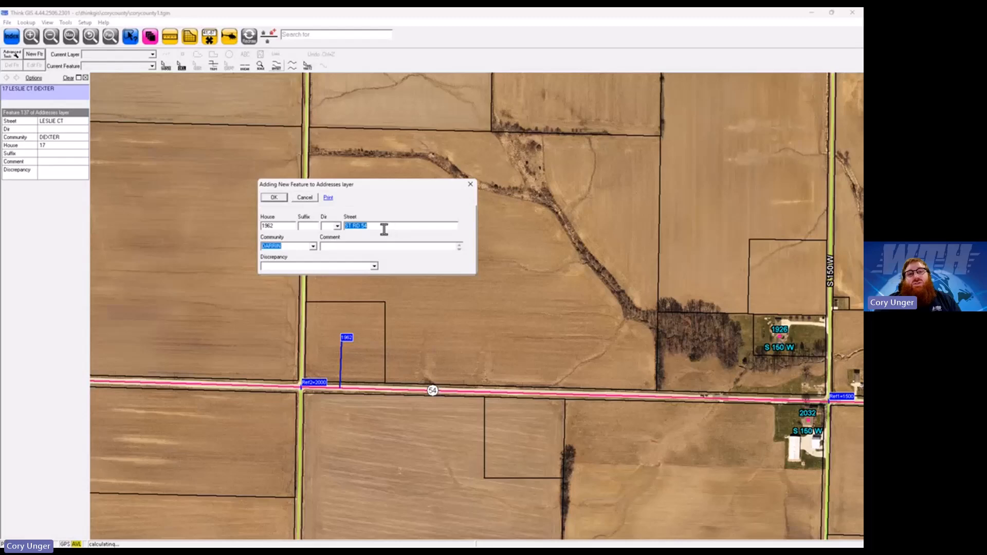
left_click(273, 199)
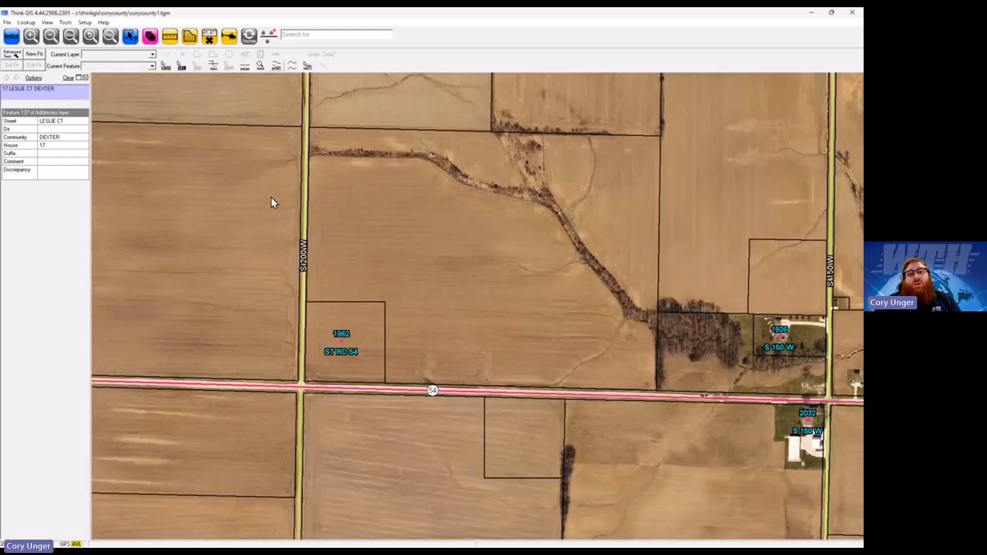
- Delete the new ST RD 54 address from the corner parcel east of S 200 W
left_click(340, 341)
left_click(376, 197)
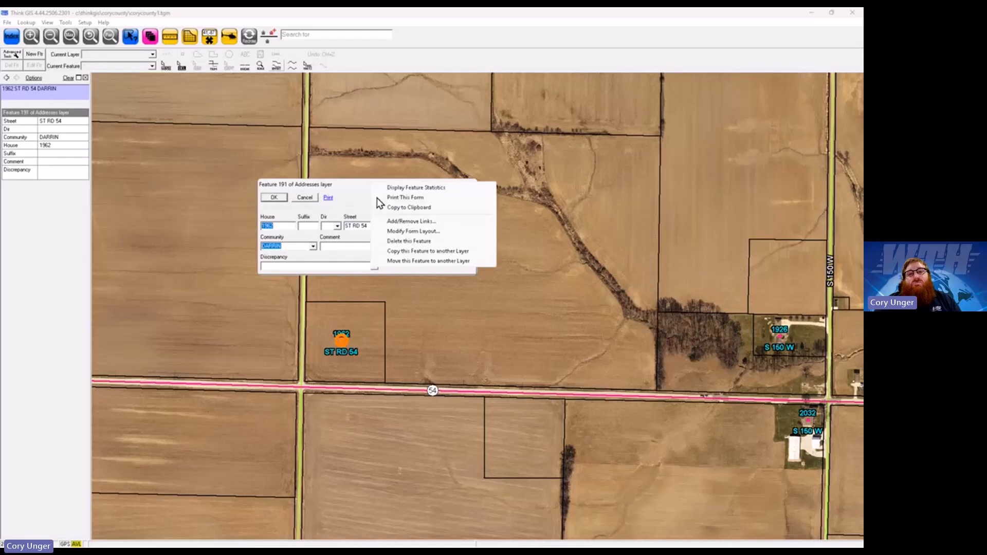
left_click(418, 241)
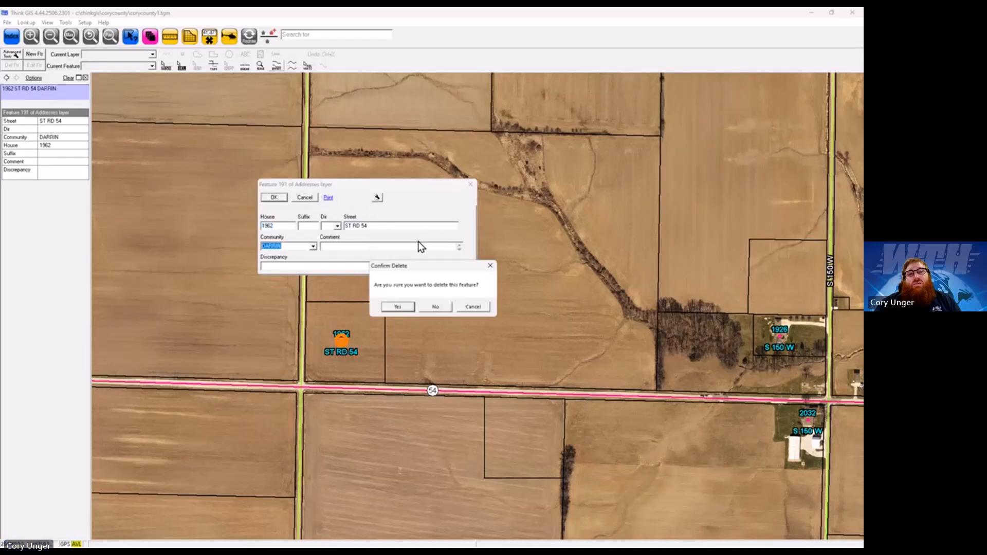
left_click(405, 306)
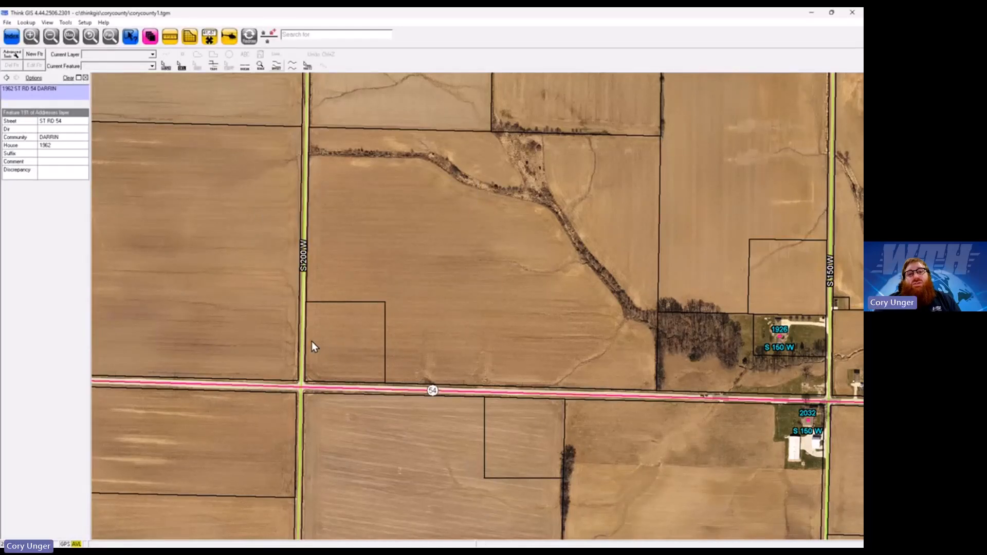
- Start a new address in the center of the same corner parcel, with its road point on S 200 W
left_click(268, 37)
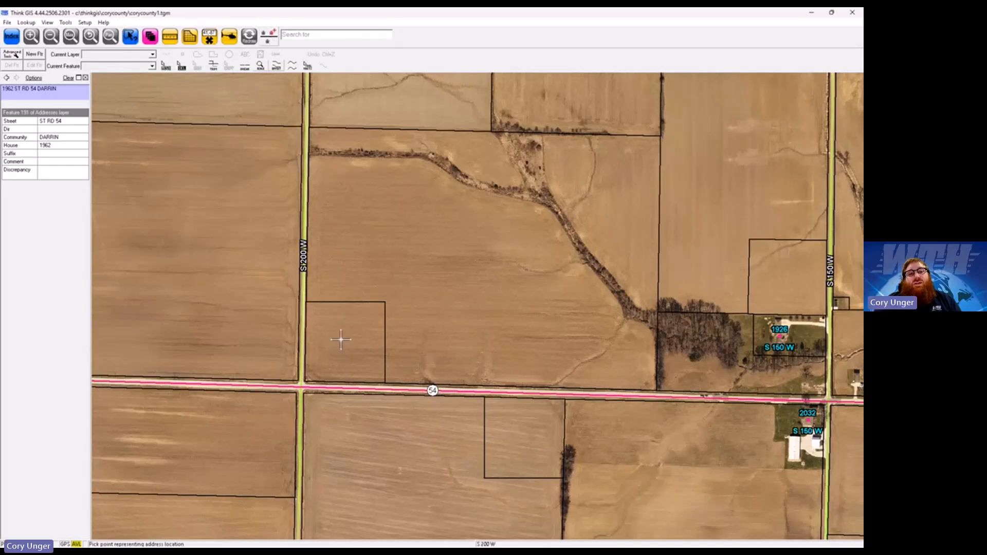
left_click(342, 341)
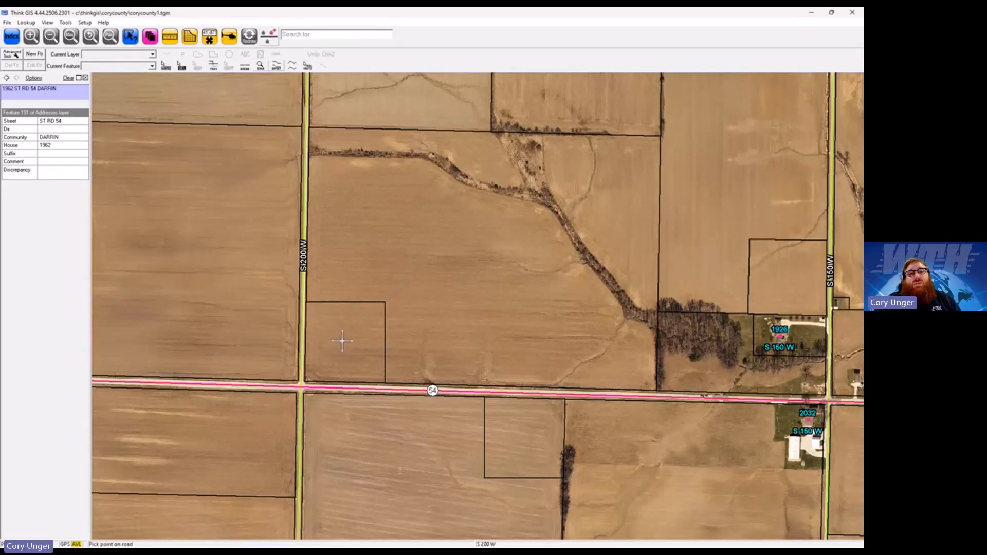
left_click(302, 339)
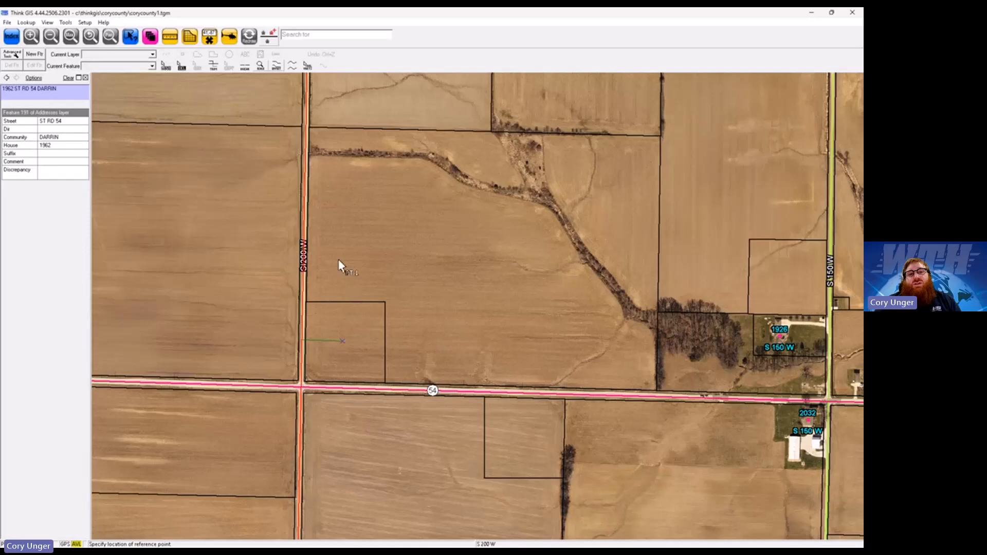
- Place reference point 1 at the S 200 W and W 150 S intersection with house number 1500
scroll(337, 260, "down", 1)
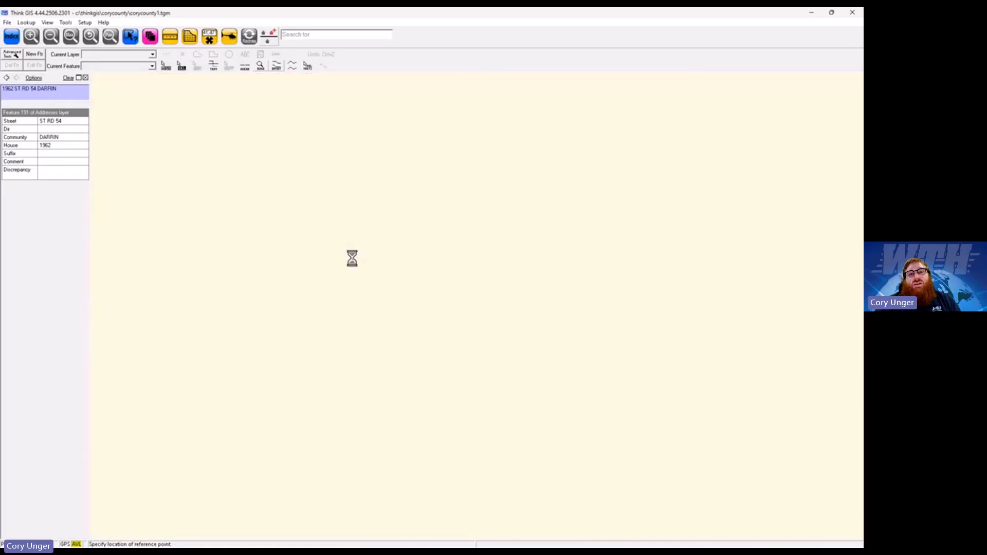
scroll(375, 248, "down", 3)
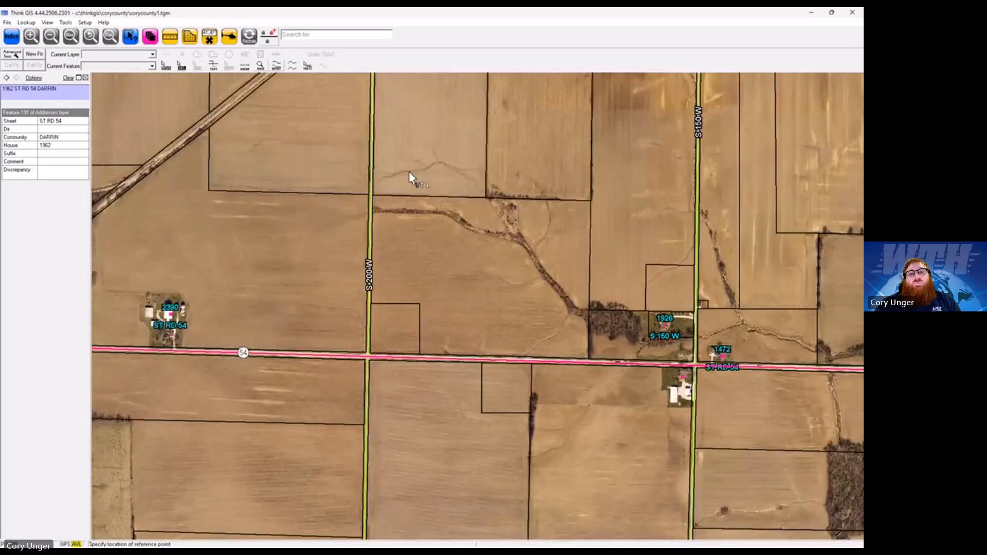
scroll(418, 161, "down", 1)
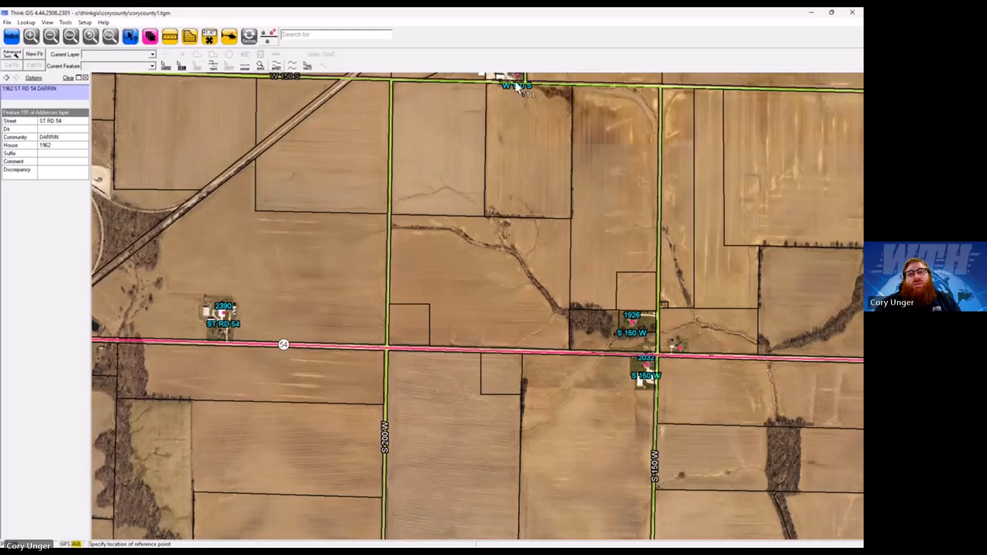
left_click(391, 84)
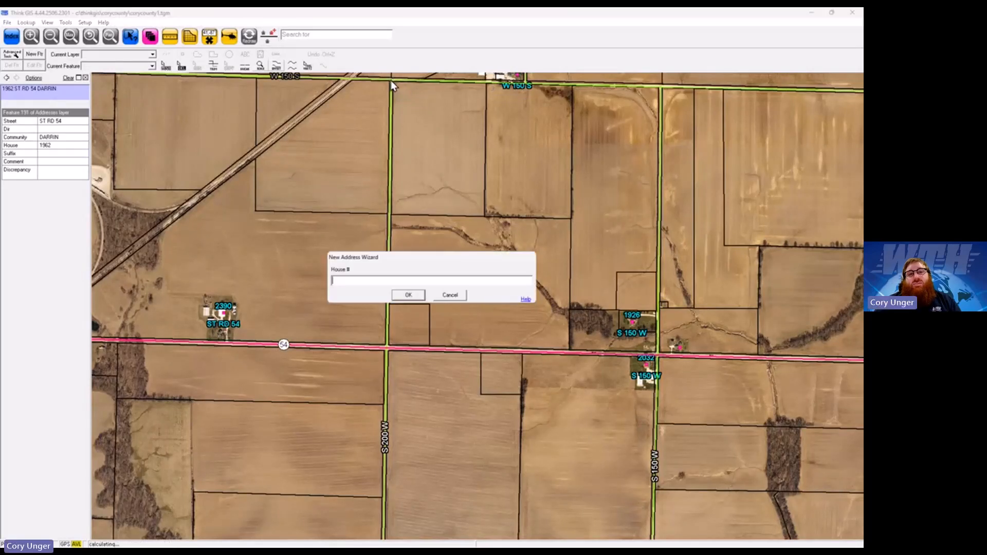
type("1")
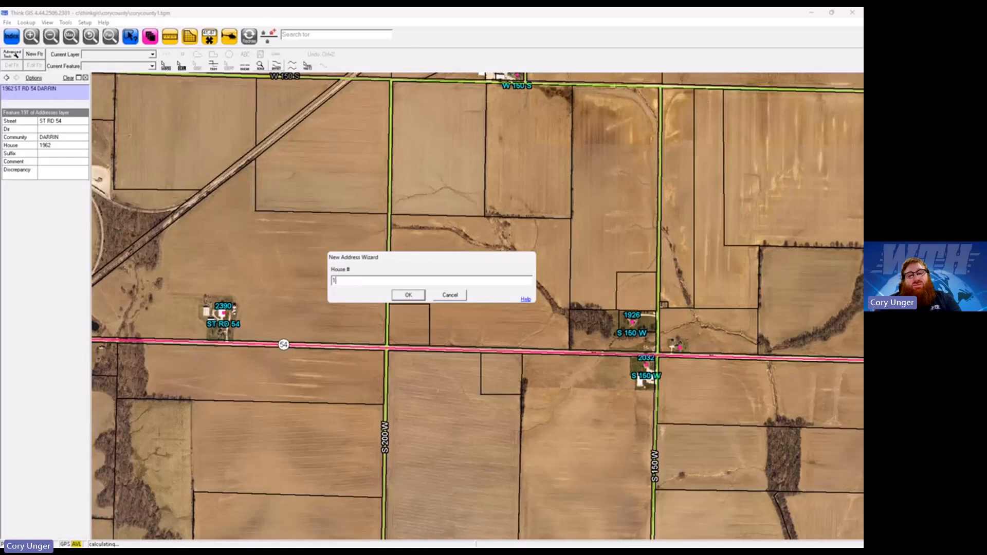
type("500")
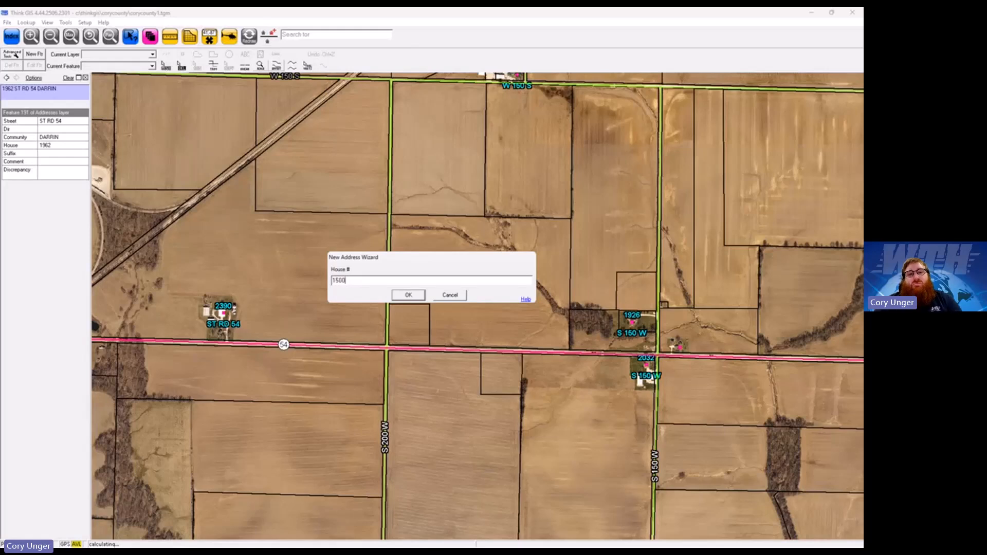
left_click(412, 297)
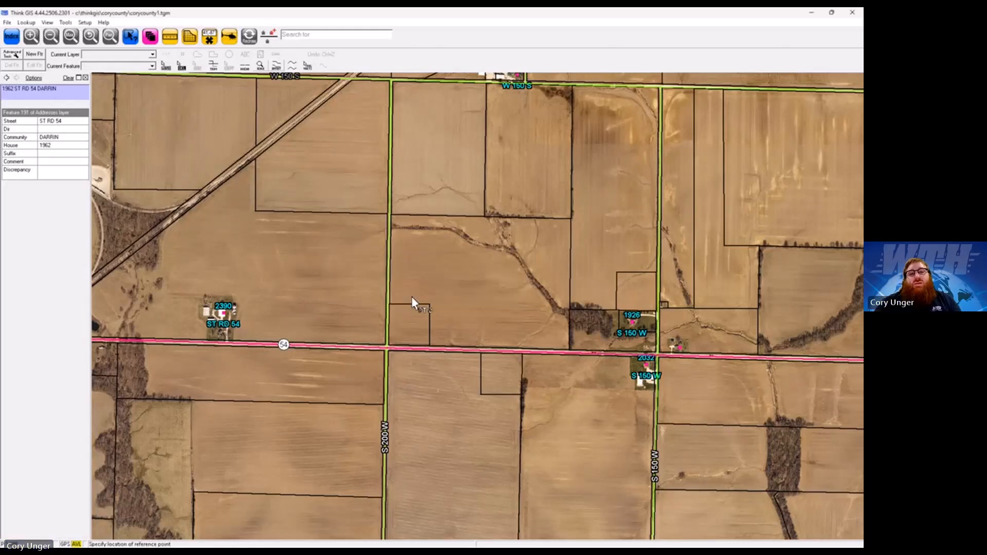
- Place reference point 2 at the S 200 W and ST RD 54 intersection with house number 2000, and accept the calculation
left_click(387, 353)
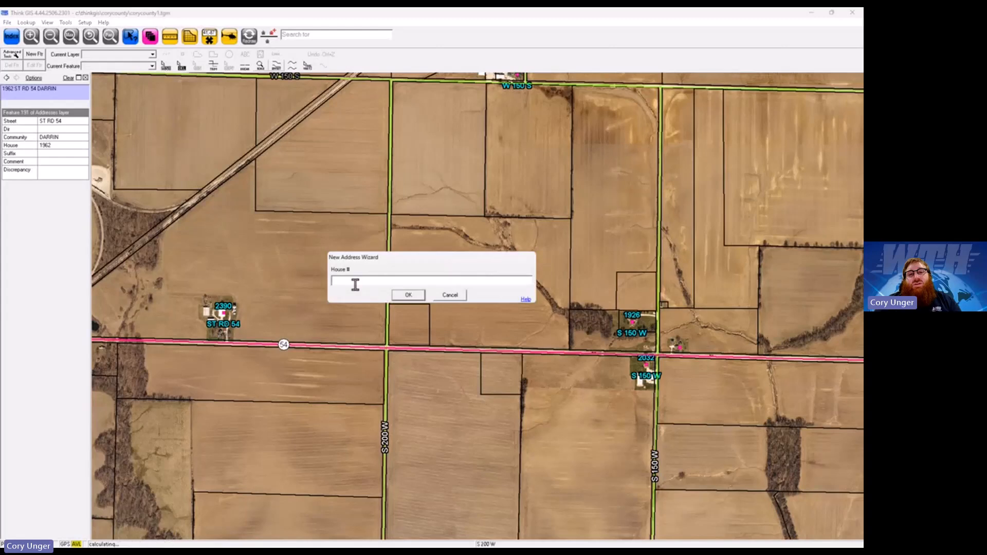
type("2000")
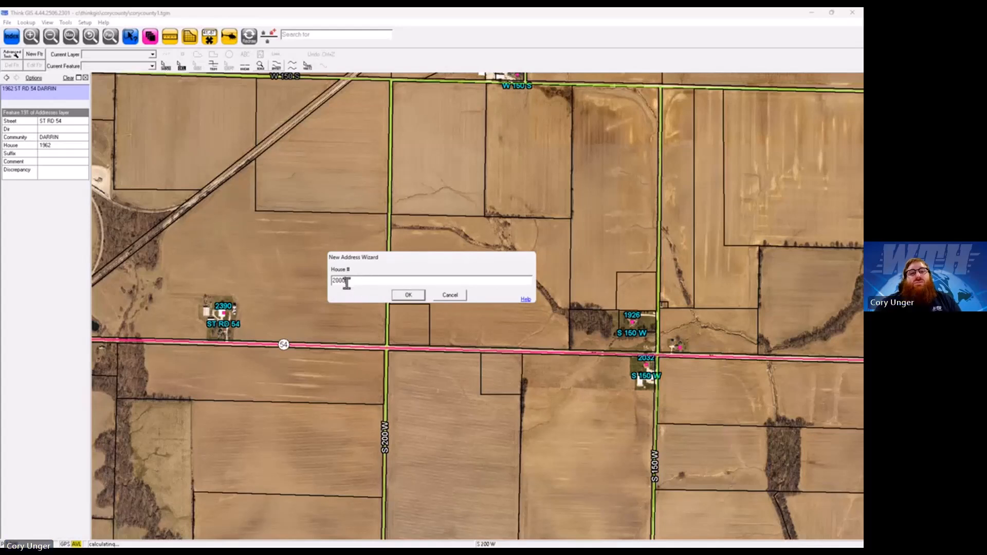
left_click(409, 297)
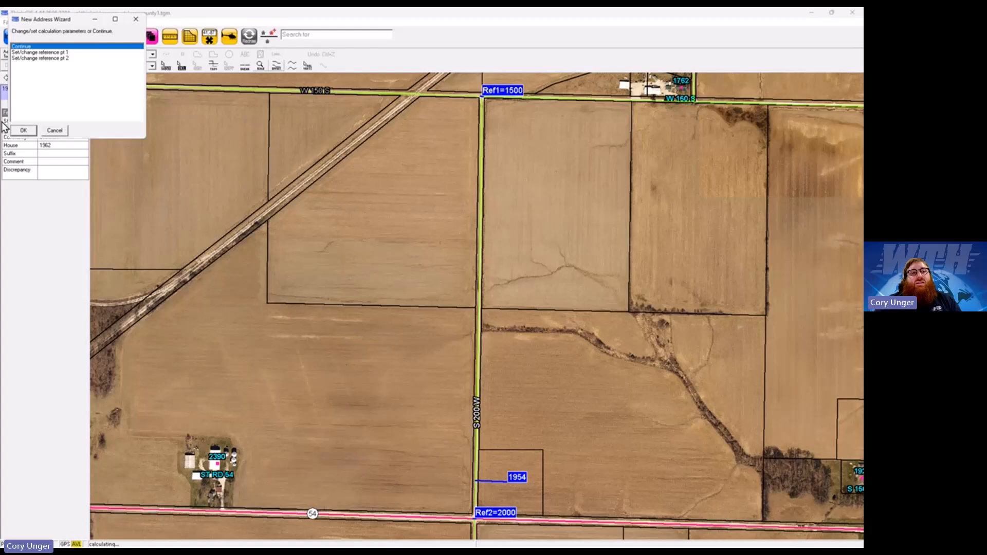
left_click(25, 131)
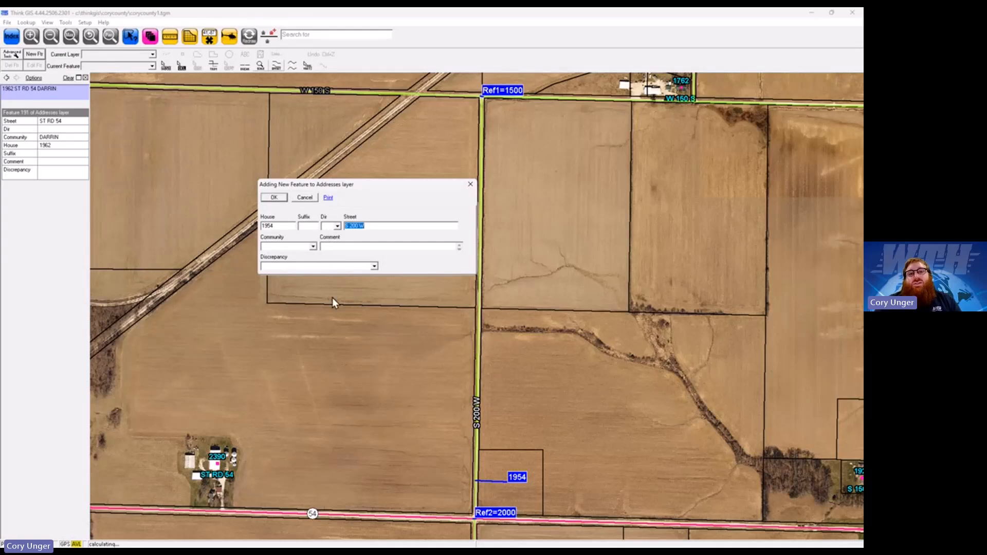
- Complete the new corner-parcel address with community DARRIN, direction S and street 200 W, and add it to the Addresses layer
left_click(313, 247)
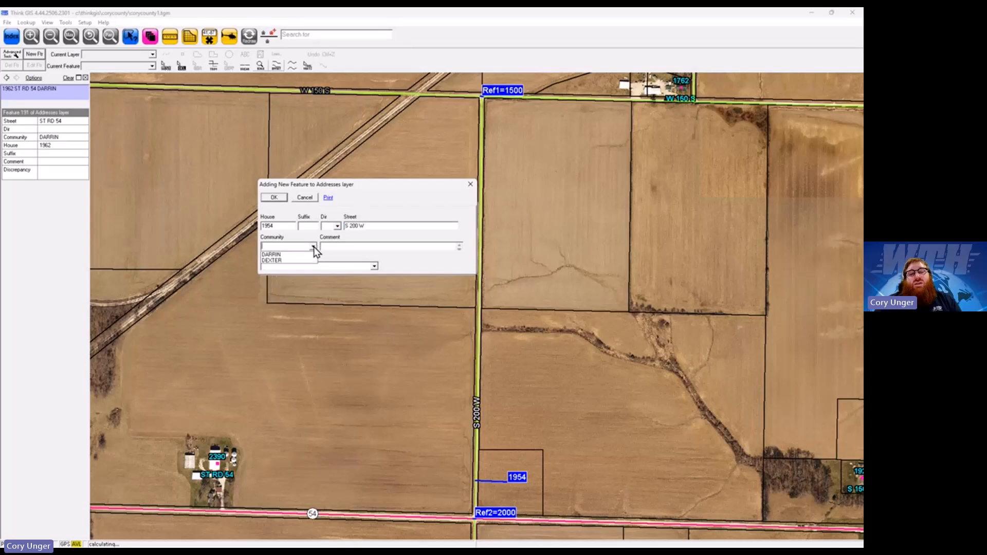
left_click(304, 255)
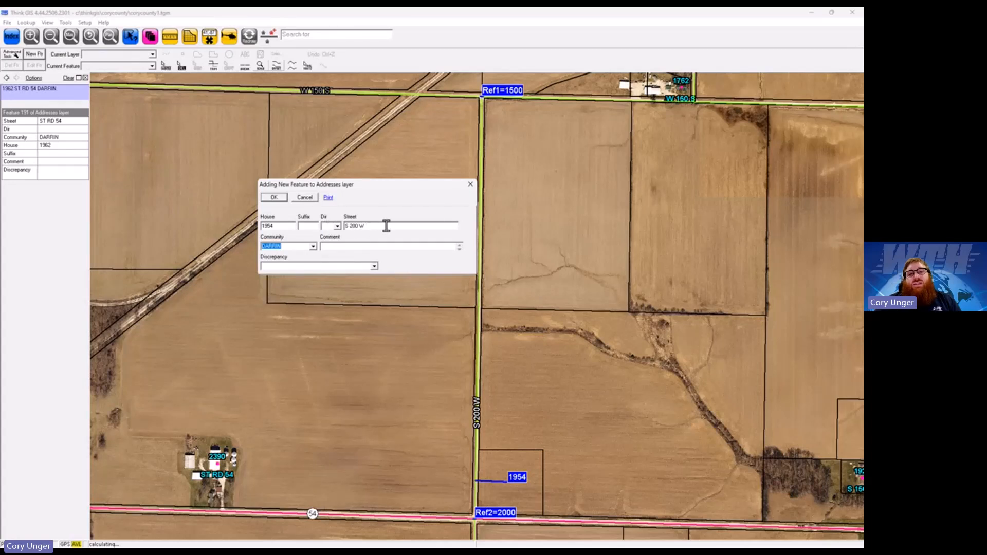
left_click(330, 226)
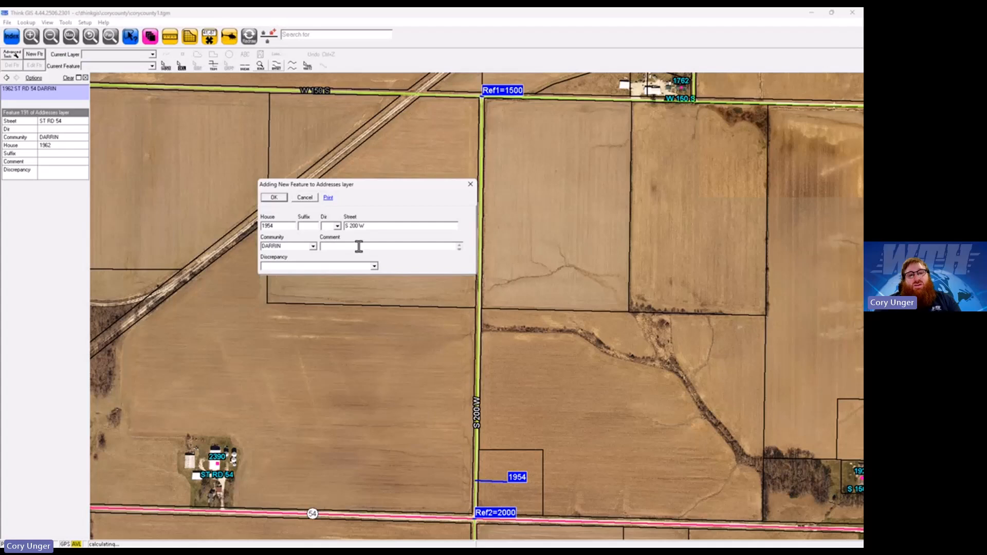
type("S")
left_click(349, 226)
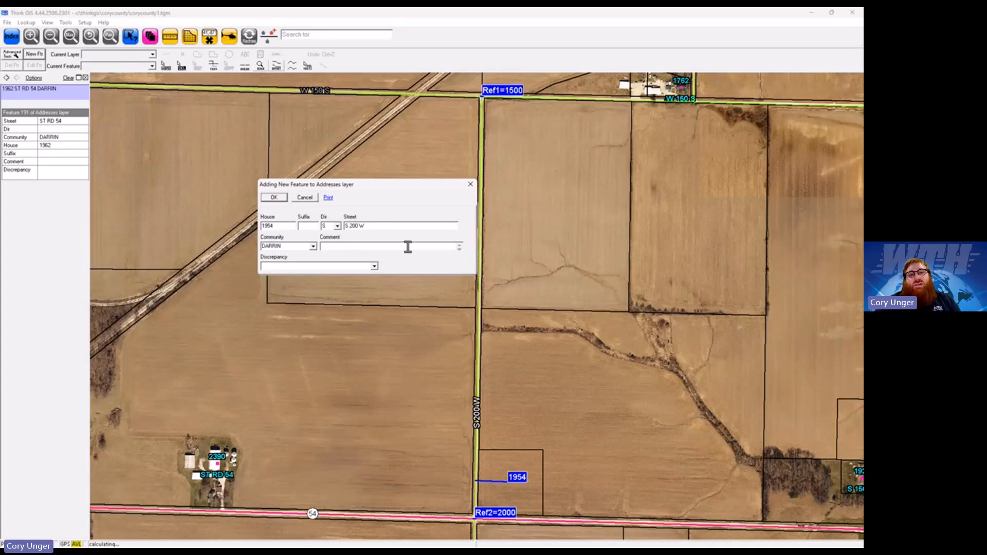
key("BackSpace")
key("BackSpace")
left_click(274, 198)
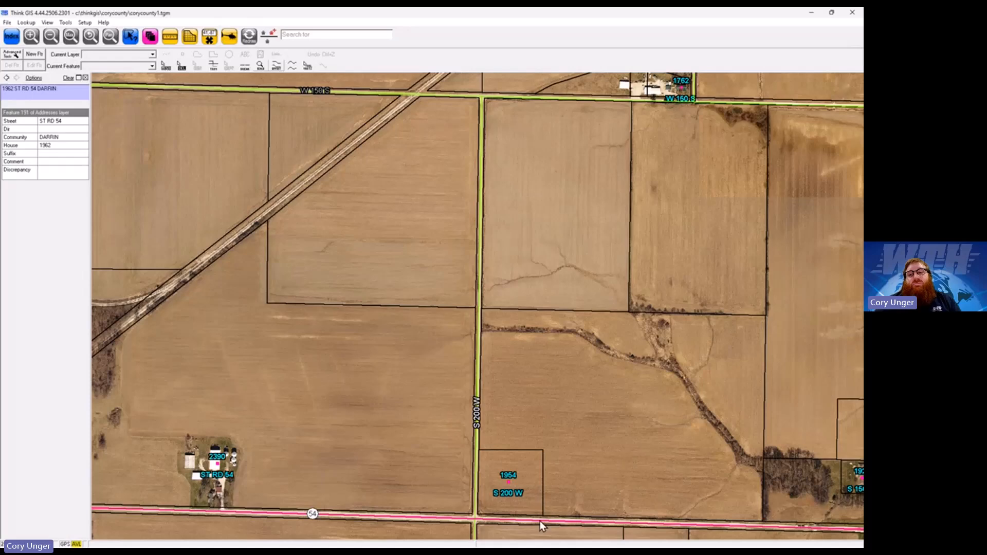
- Start a new address in the center of the small parcel south of ST RD 54, with its road point on ST RD 54
left_click_drag(679, 451, 504, 280)
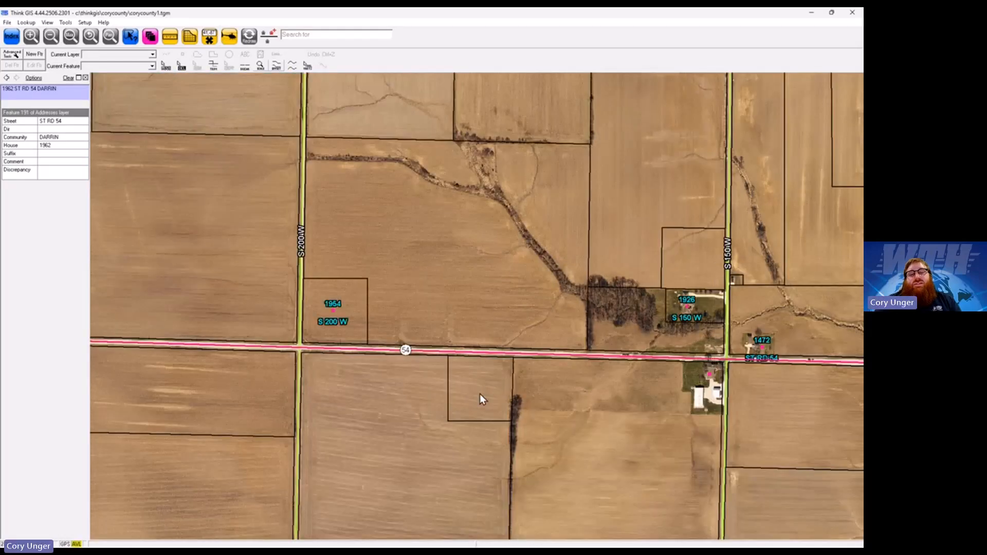
mouse_move(482, 372)
left_mouse_down()
mouse_move(500, 389)
mouse_move(483, 403)
mouse_move(485, 357)
left_mouse_up()
left_click(268, 35)
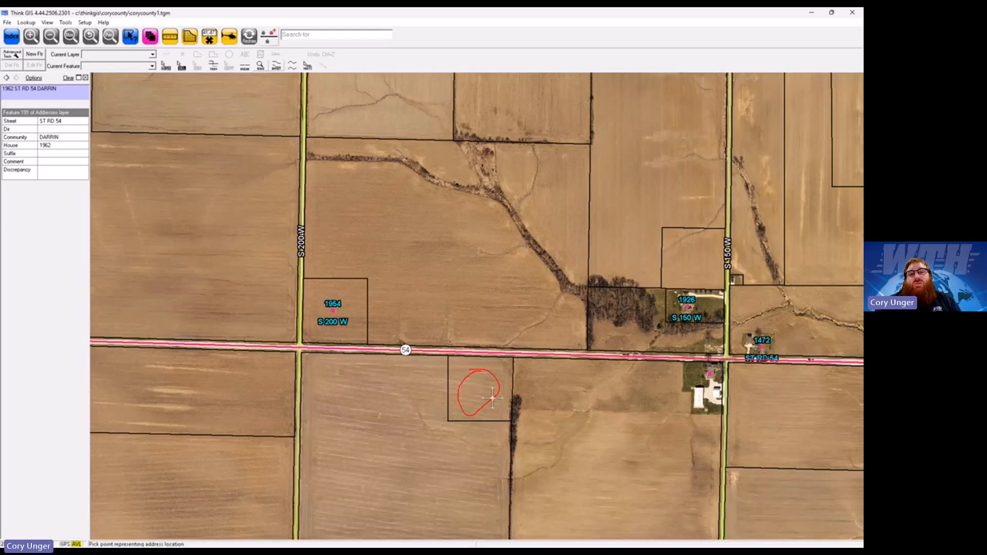
left_click(479, 390)
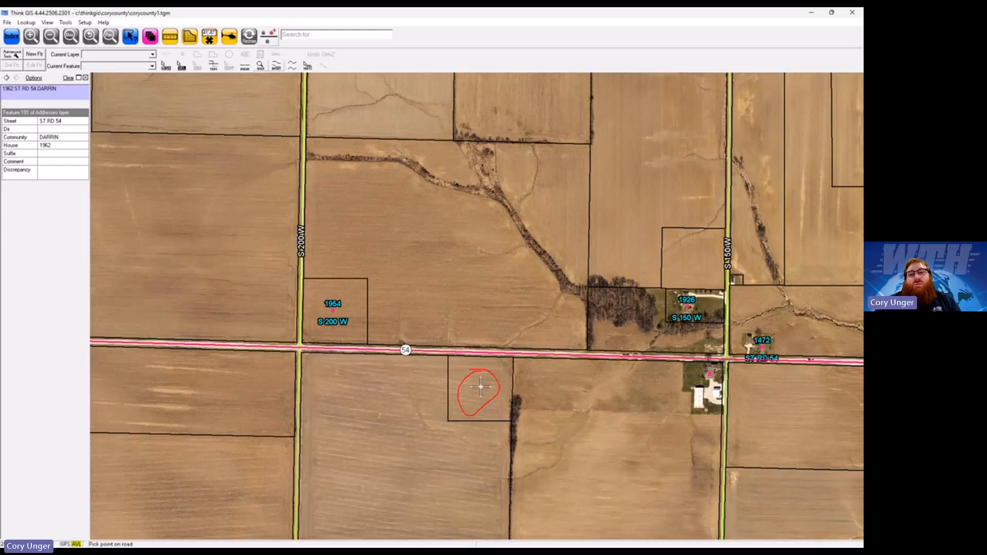
left_click(480, 353)
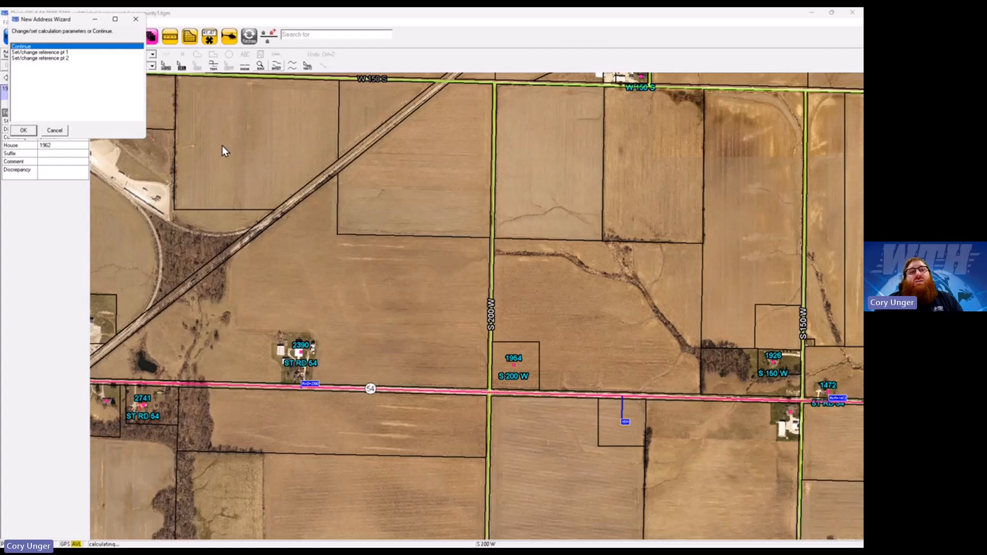
- Move reference point 2 to the S 200 W and ST RD 54 intersection with house number 2000, and add the calculated address
left_click(64, 58)
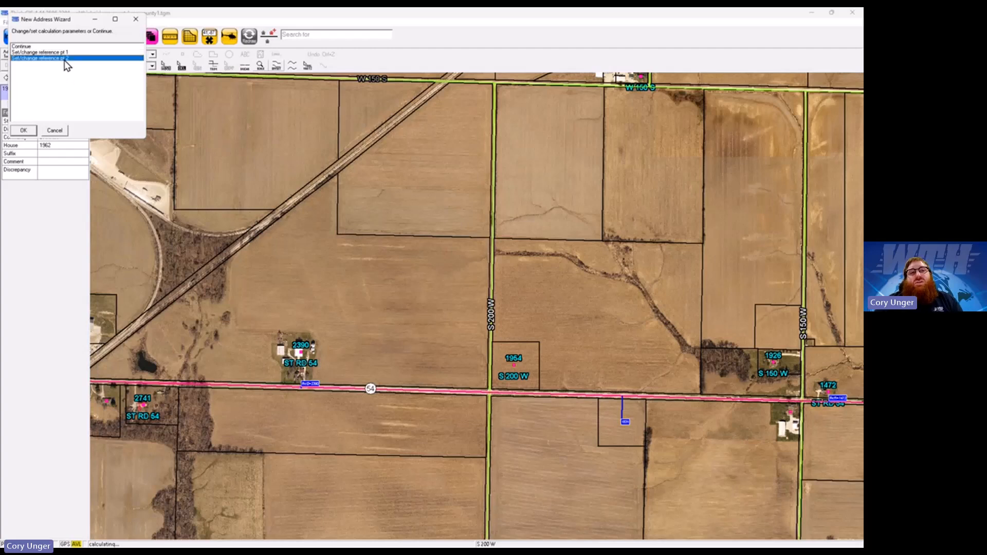
left_click(25, 130)
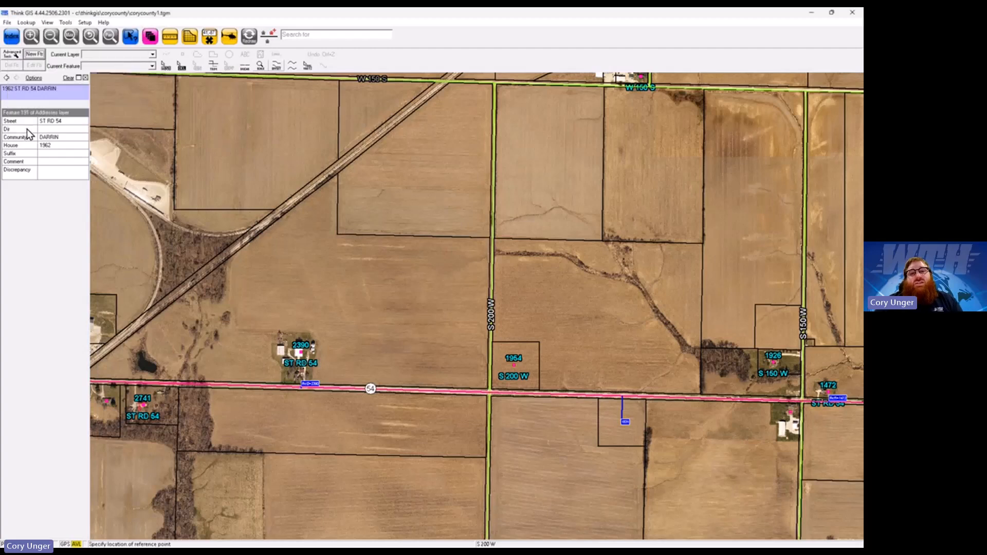
left_click(490, 395)
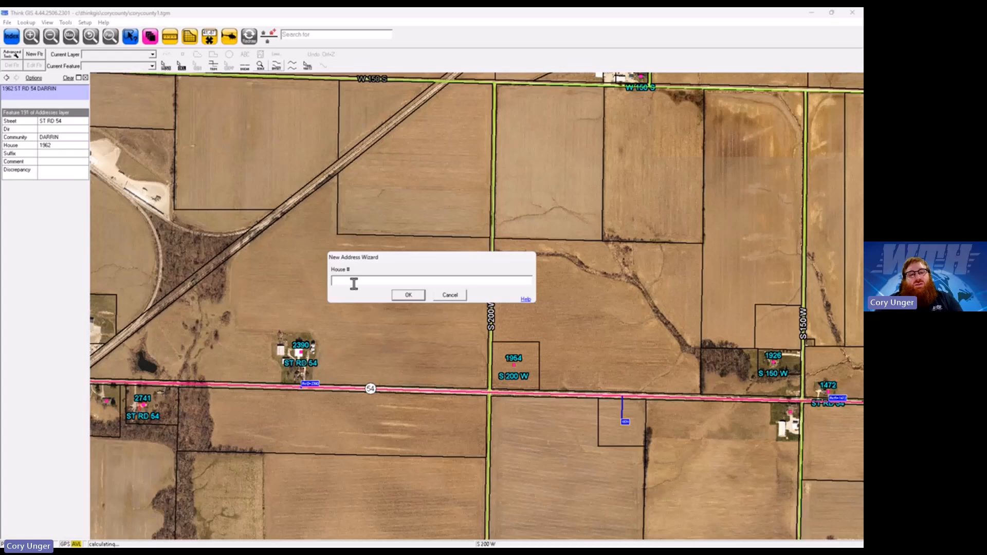
type("2000")
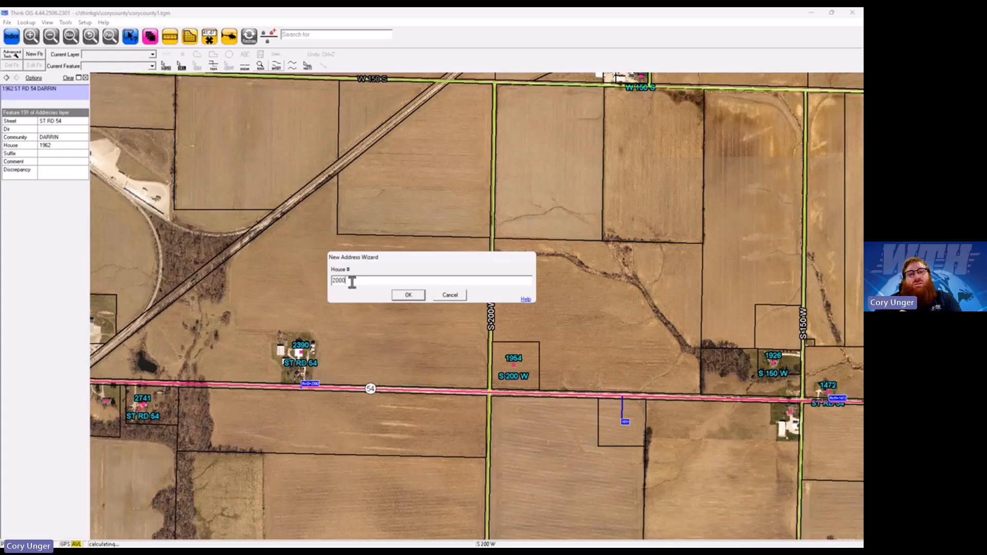
left_click(404, 294)
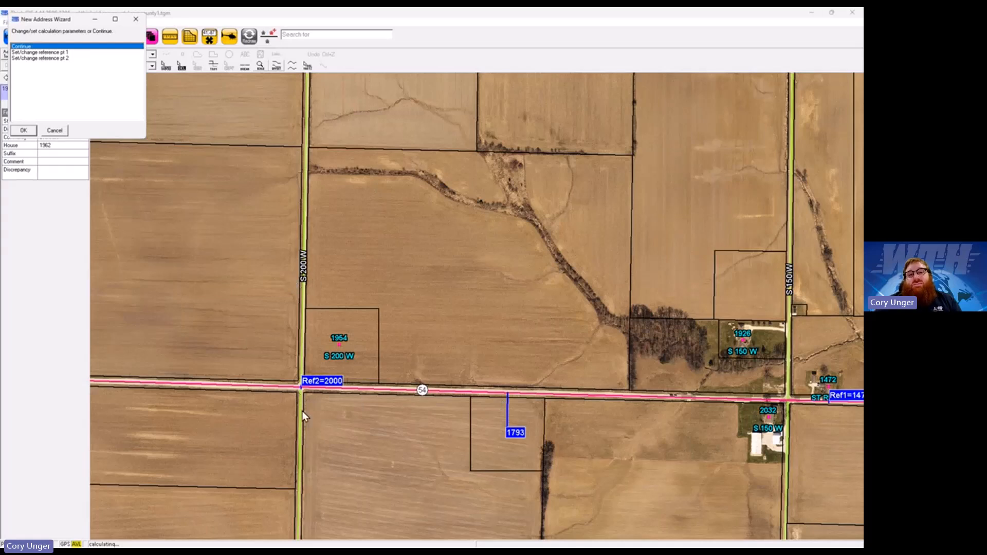
left_click(23, 131)
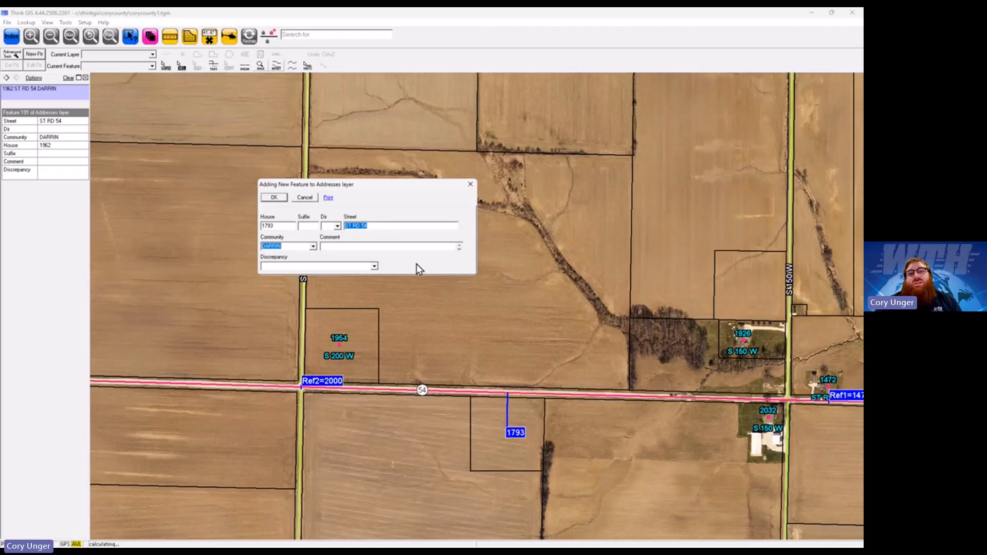
left_click(274, 198)
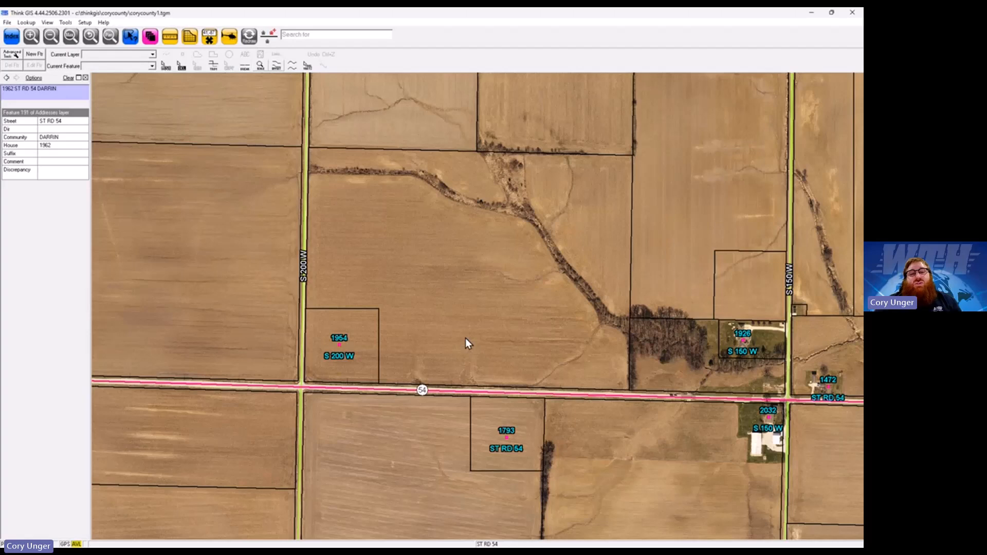
- Save the current map and open corycounty2.tgm
left_click(7, 23)
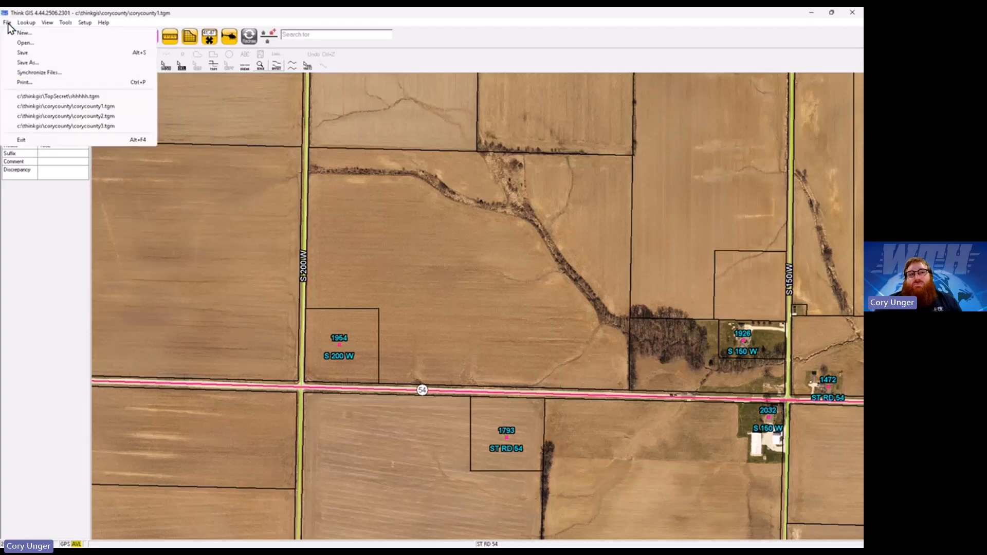
left_click(37, 53)
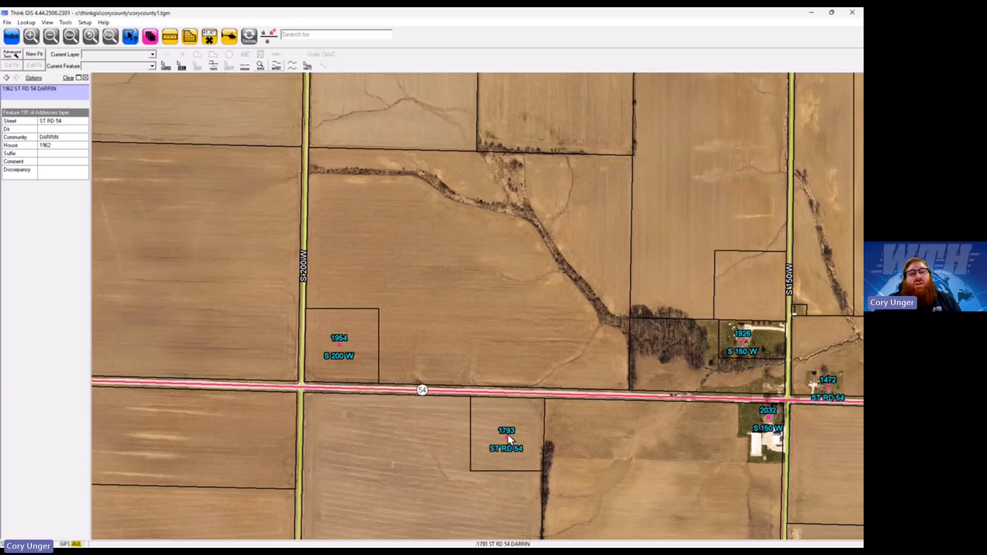
left_click(8, 24)
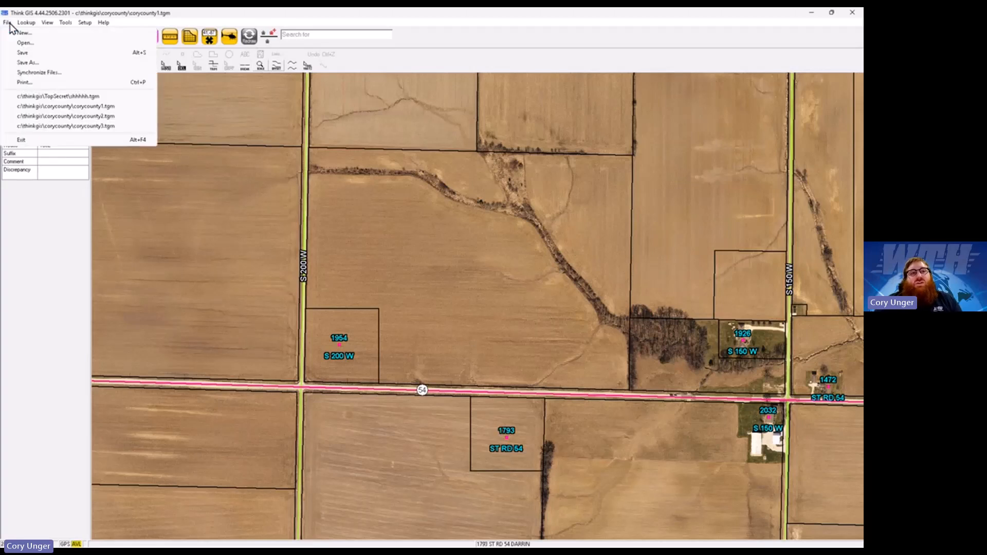
left_click(126, 116)
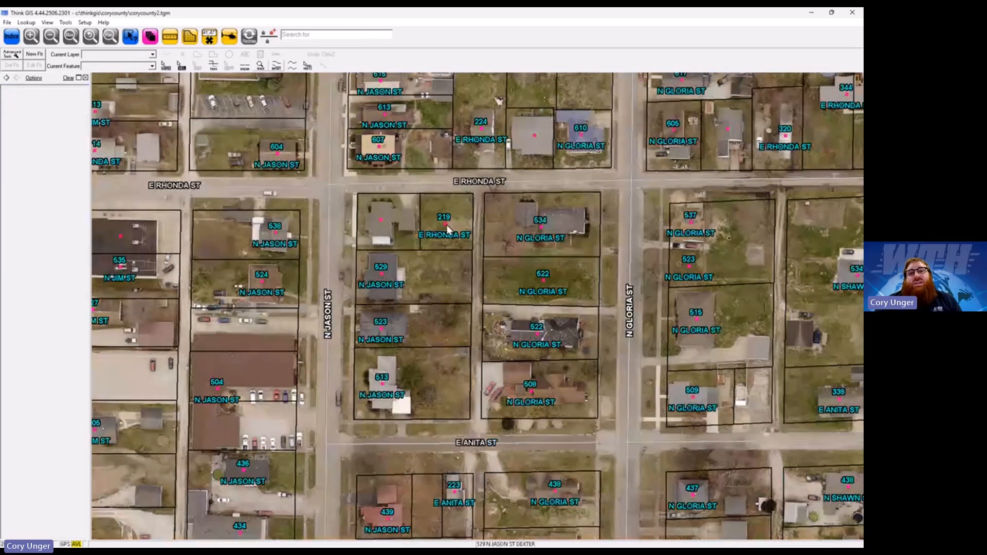
double_click(445, 224)
left_click(377, 197)
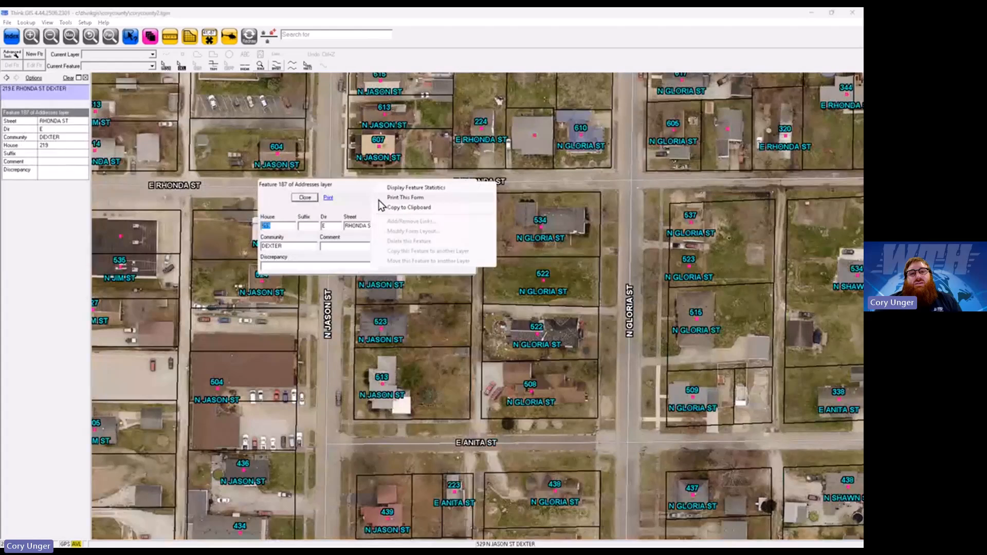
left_click(305, 198)
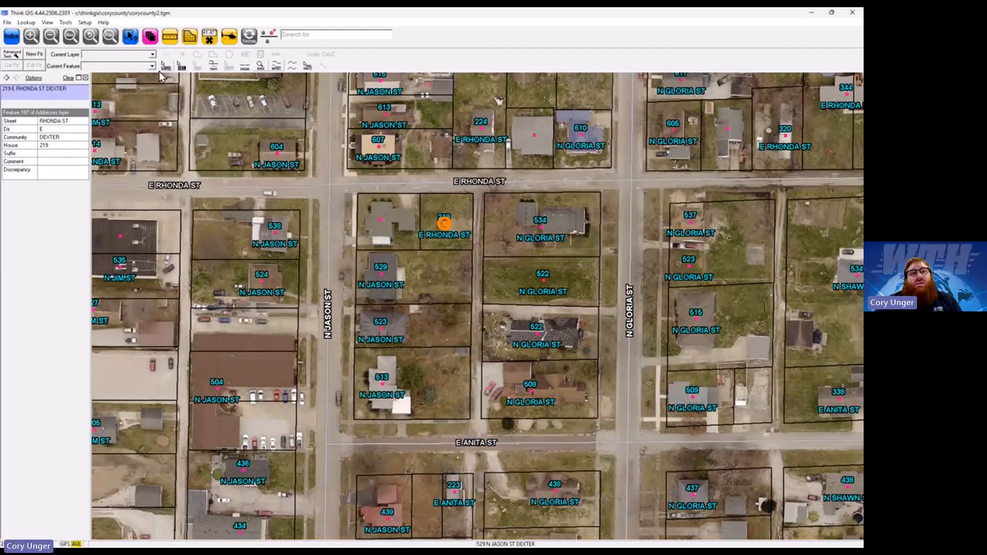
- Lock the Addresses layer for editing
left_click(67, 23)
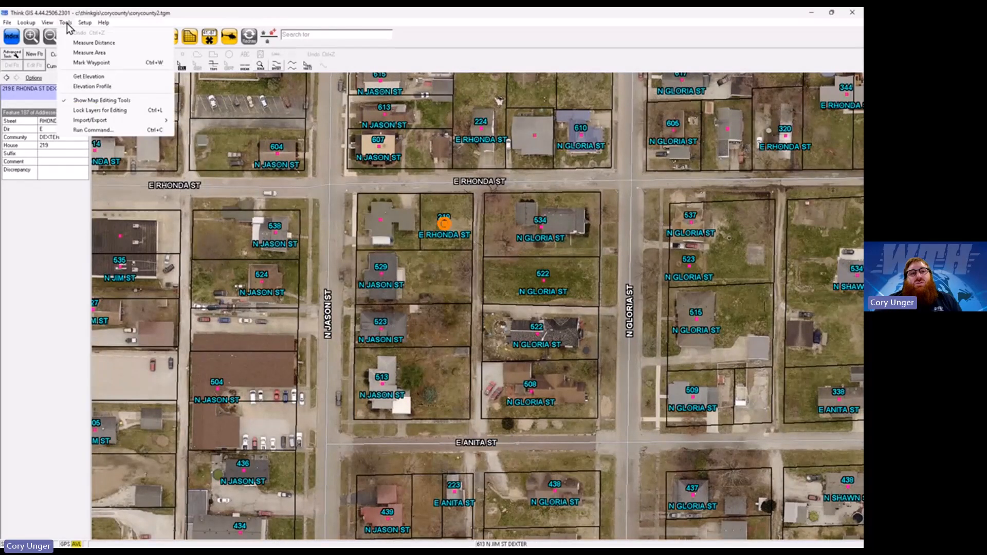
left_click(106, 111)
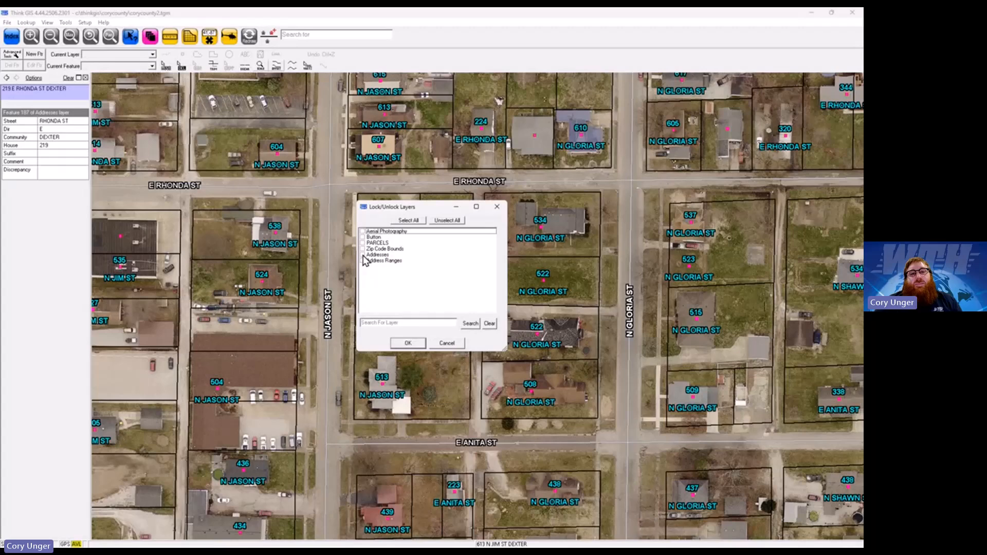
left_click(363, 255)
left_click(409, 343)
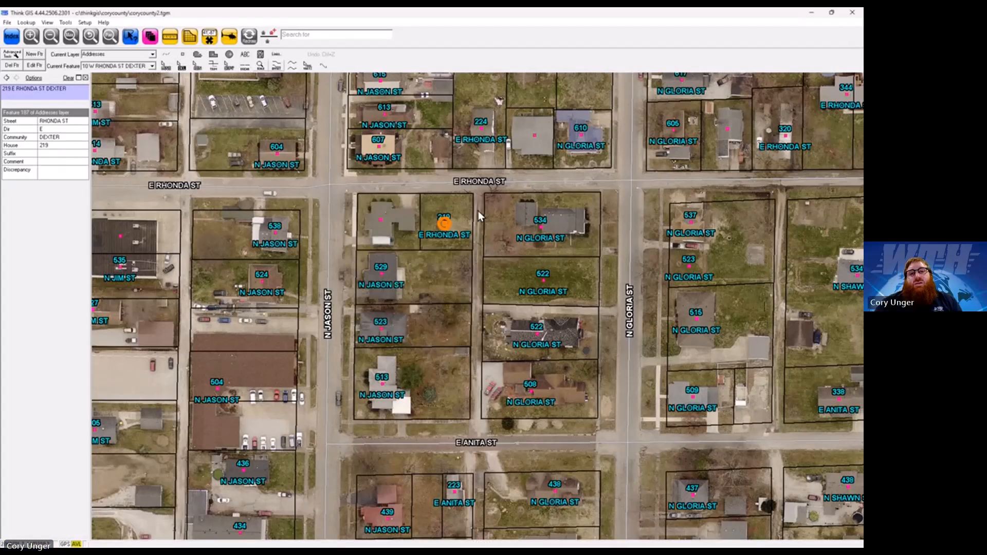
- Delete the E RHONDA ST address from the vacant lot between N JASON ST and the alley
left_click(443, 220)
left_click(377, 198)
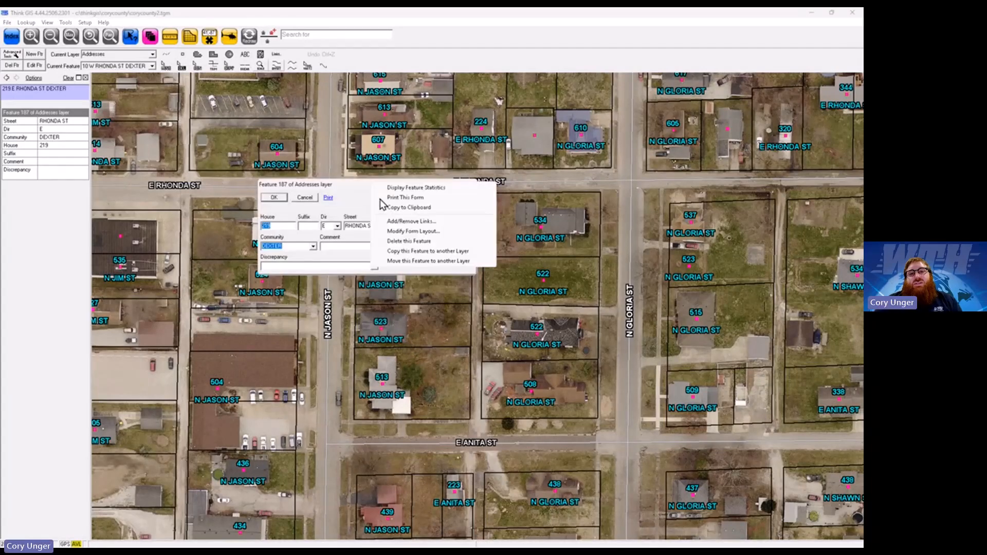
left_click(424, 243)
left_click(398, 306)
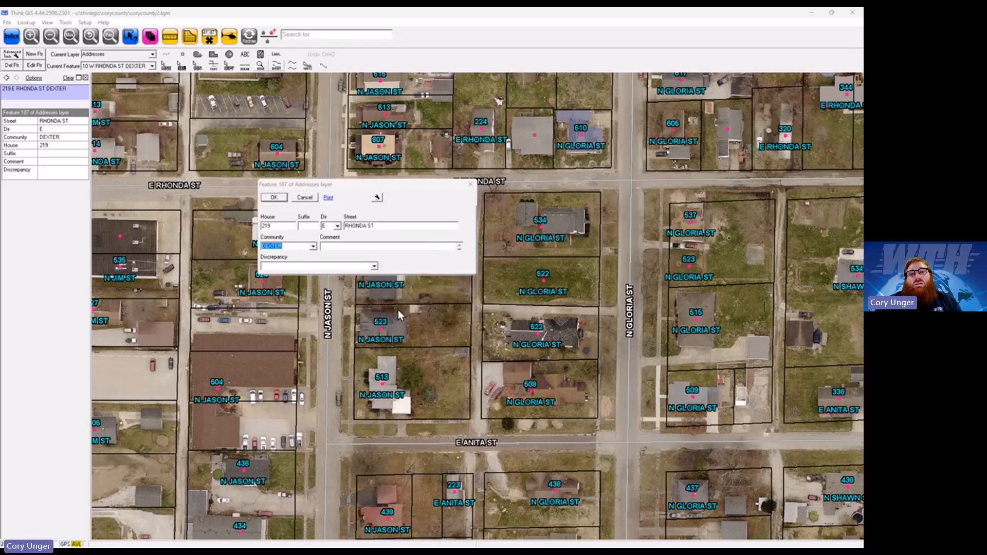
- Delete the N GLORIA ST address from the vacant lot west of N GLORIA ST, second south of E RHONDA ST
left_click(550, 288)
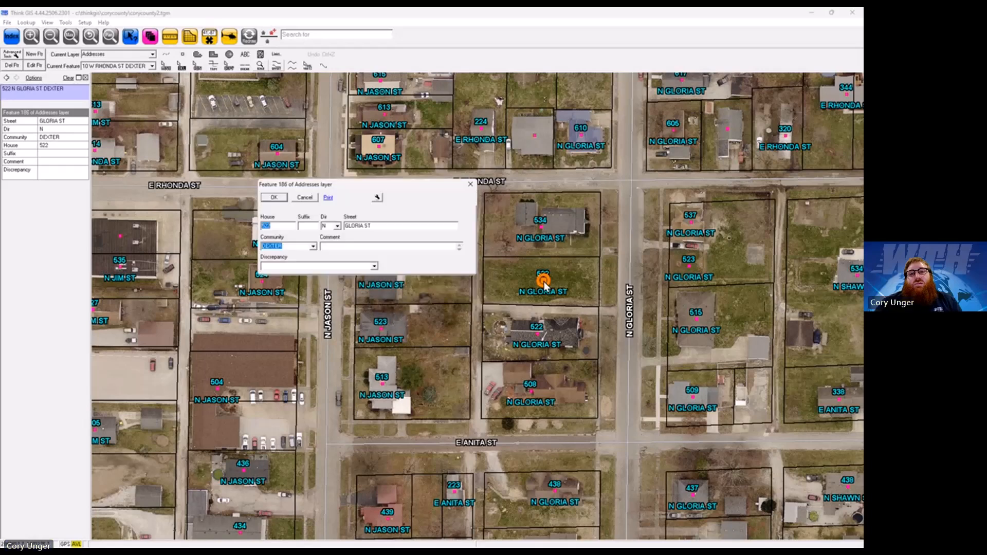
left_click(380, 199)
left_click(411, 241)
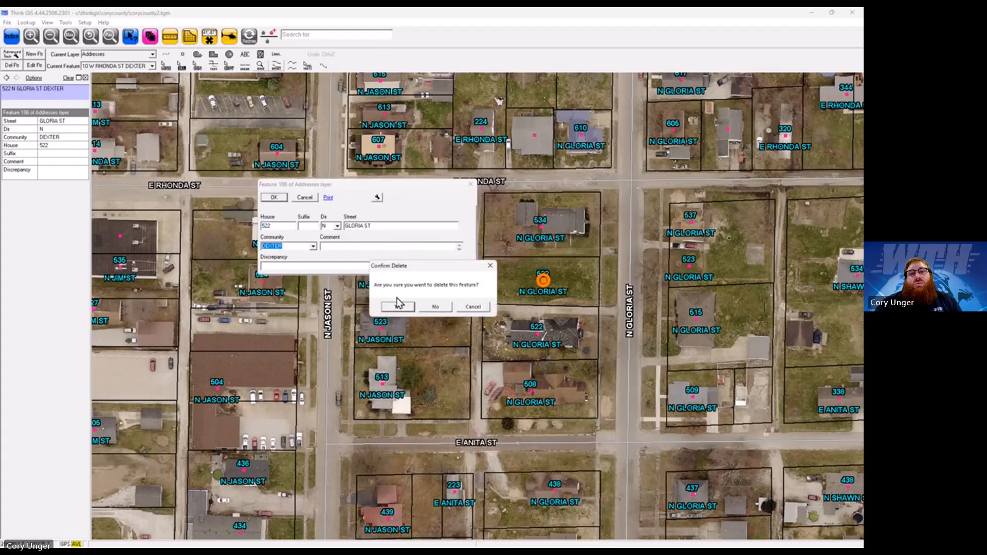
left_click(399, 305)
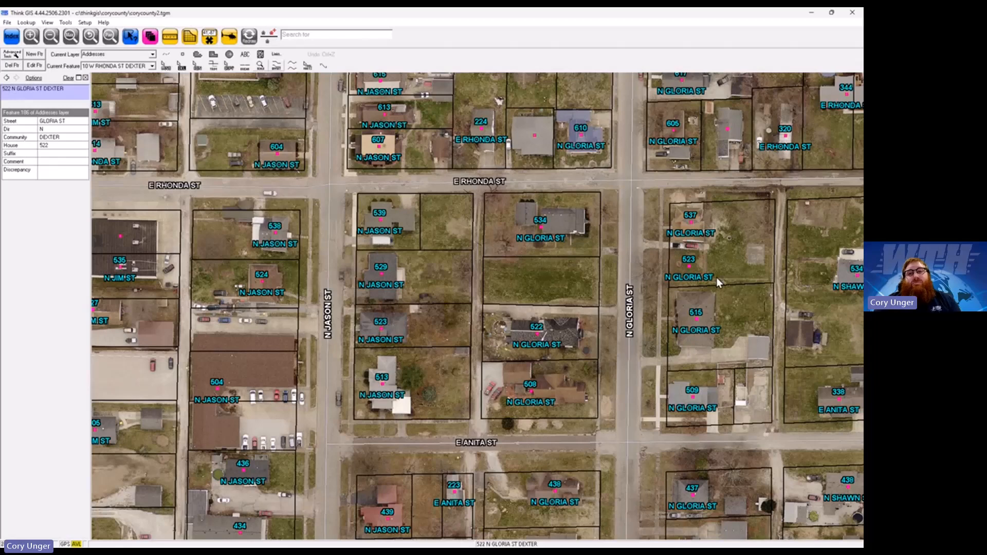
- Delete the second N GLORIA ST address south of E RHONDA ST on the east side of N GLORIA ST
left_click(688, 267)
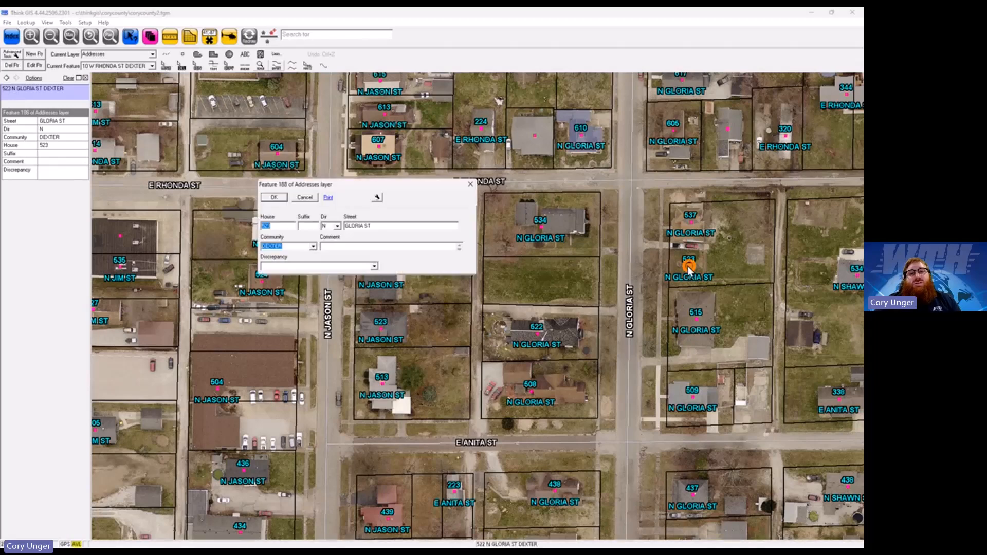
left_click(377, 198)
left_click(402, 239)
left_click(400, 307)
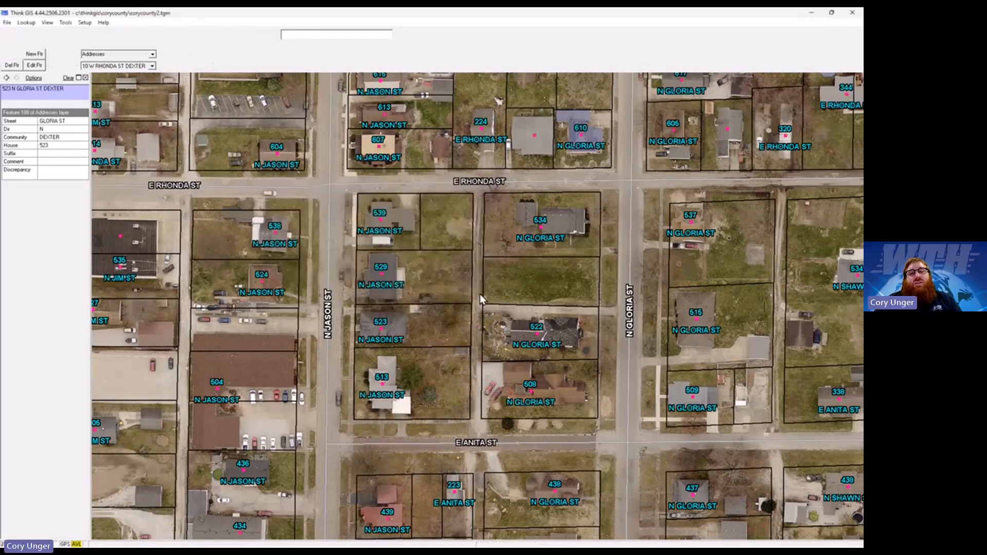
- Examine the E RHONDA ST address range east of N JASON ST, and mark the vacant lot and the E RHONDA ST address near N JIM ST
left_click(449, 181)
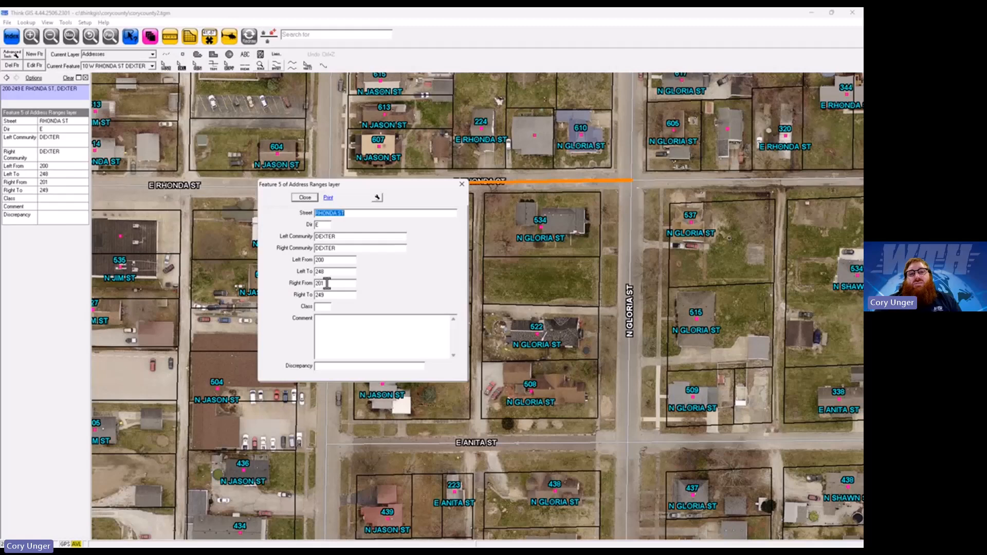
left_click(307, 197)
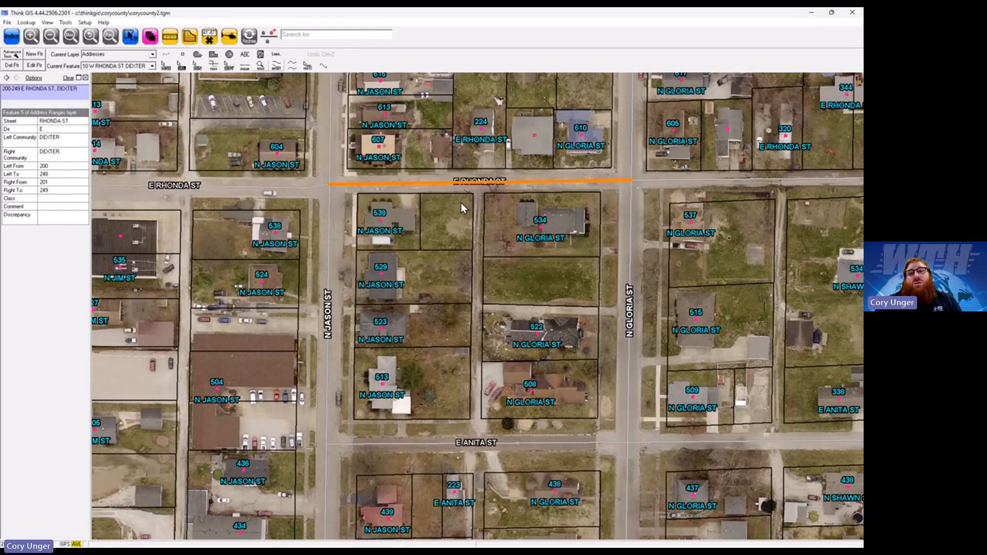
mouse_move(471, 194)
left_mouse_down()
mouse_move(413, 254)
mouse_move(473, 258)
mouse_move(476, 195)
left_mouse_up()
left_click_drag(385, 221, 460, 224)
mouse_move(177, 133)
left_mouse_down()
mouse_move(195, 191)
mouse_move(186, 134)
left_mouse_up()
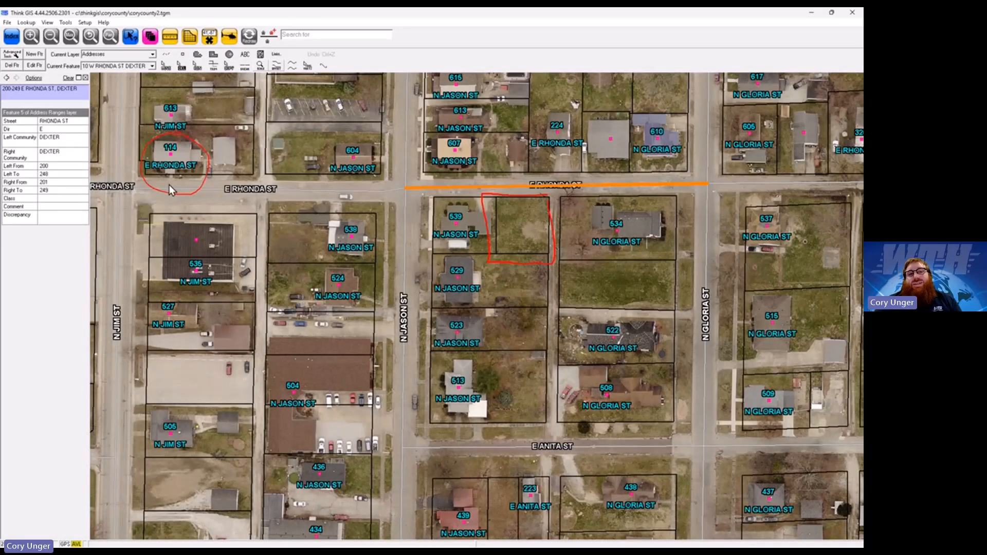
- Mark the N JASON ST intersection and add an E RHONDA ST address in community DEXTER to the marked vacant lot using the New Address Wizard
left_click_drag(408, 152, 408, 209)
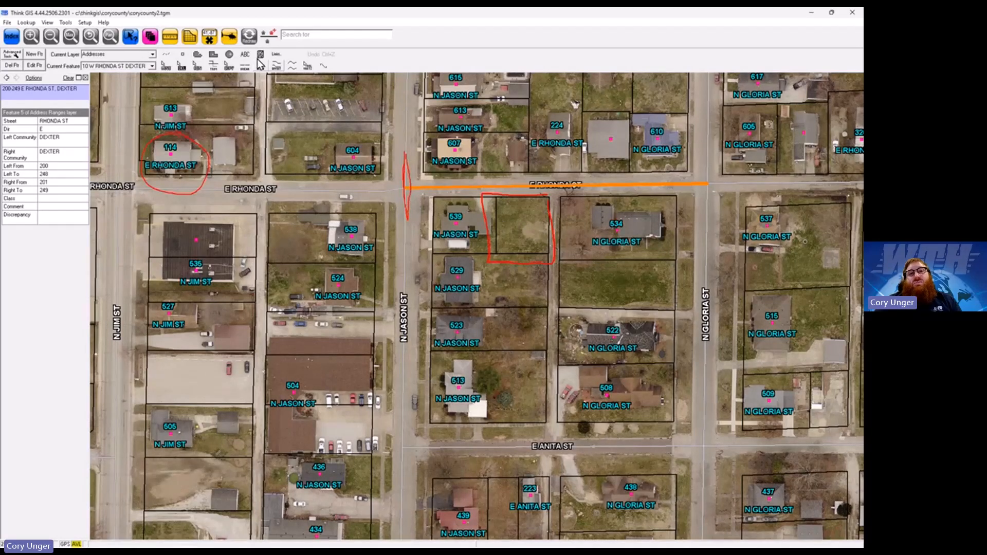
left_click(268, 36)
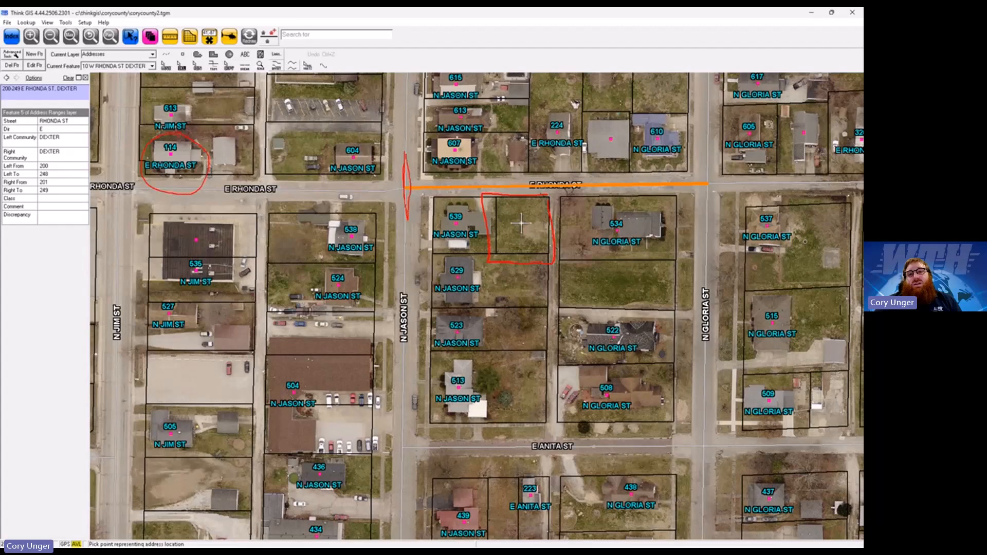
left_click(519, 225)
left_click(519, 186)
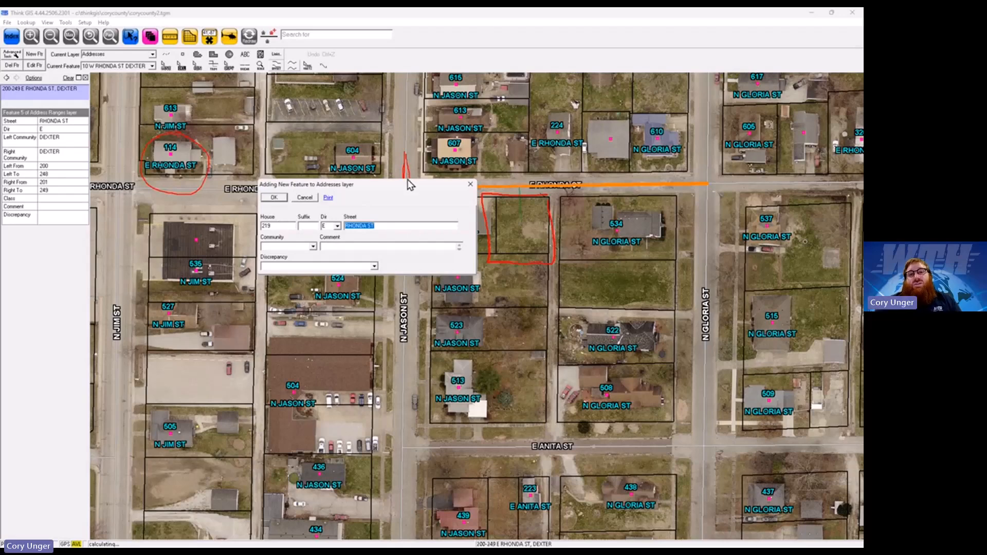
left_click_drag(407, 182, 419, 256)
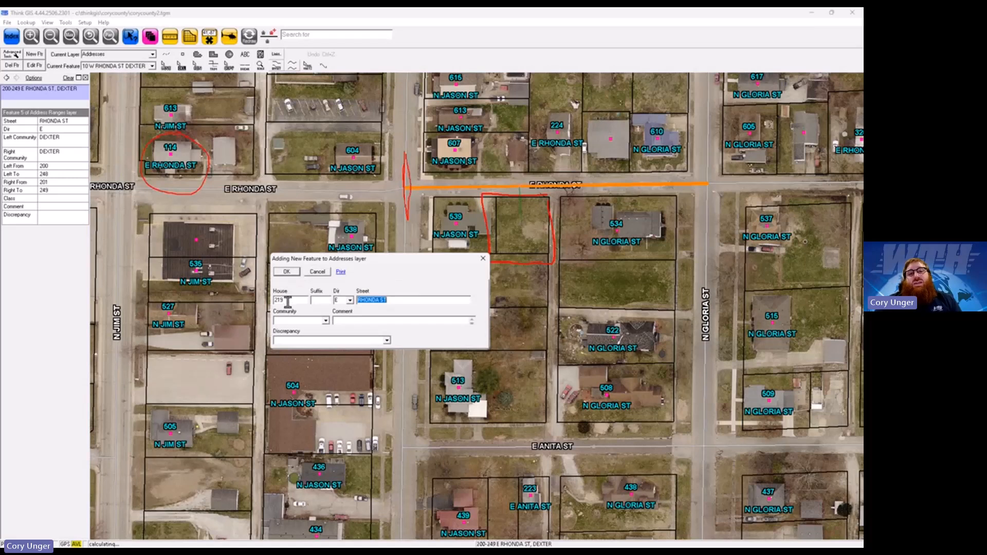
left_click(325, 321)
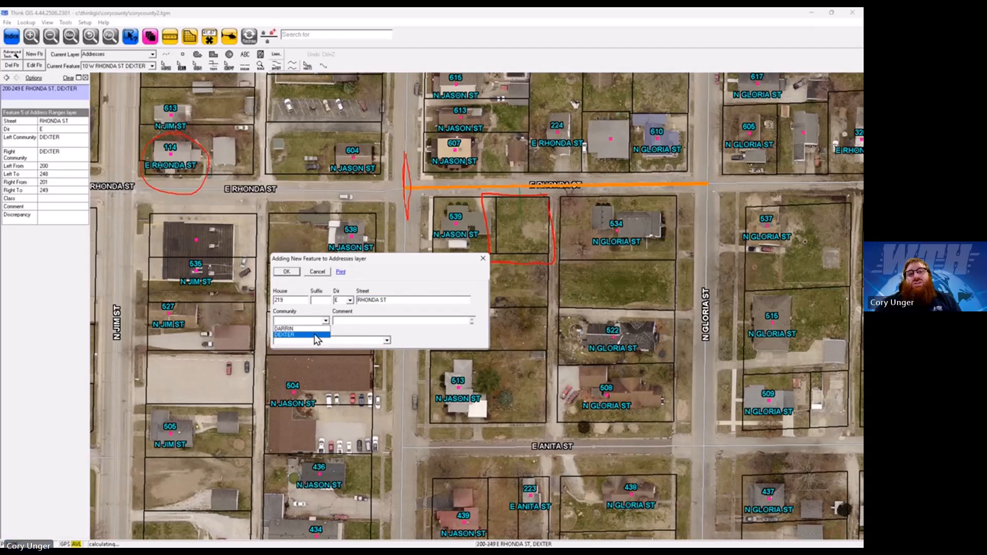
left_click(327, 335)
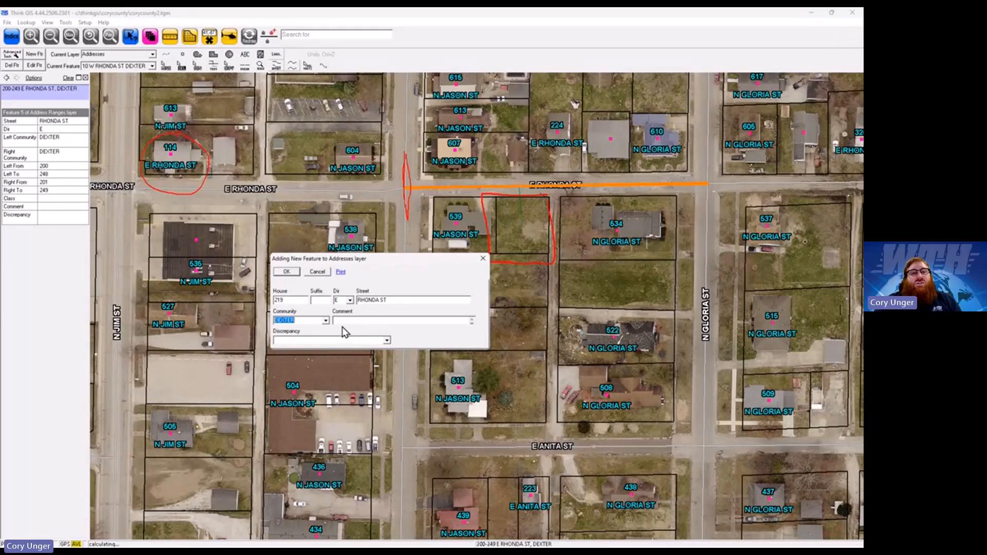
left_click(293, 272)
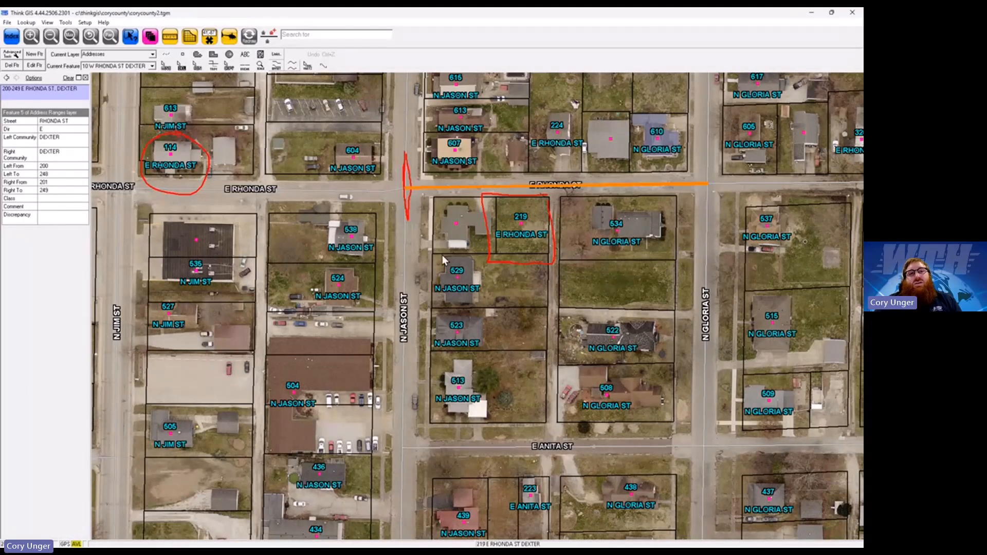
- Add an N GLORIA ST address in community DEXTER to the vacant lot west of N GLORIA ST, second south of E RHONDA ST
left_click(268, 36)
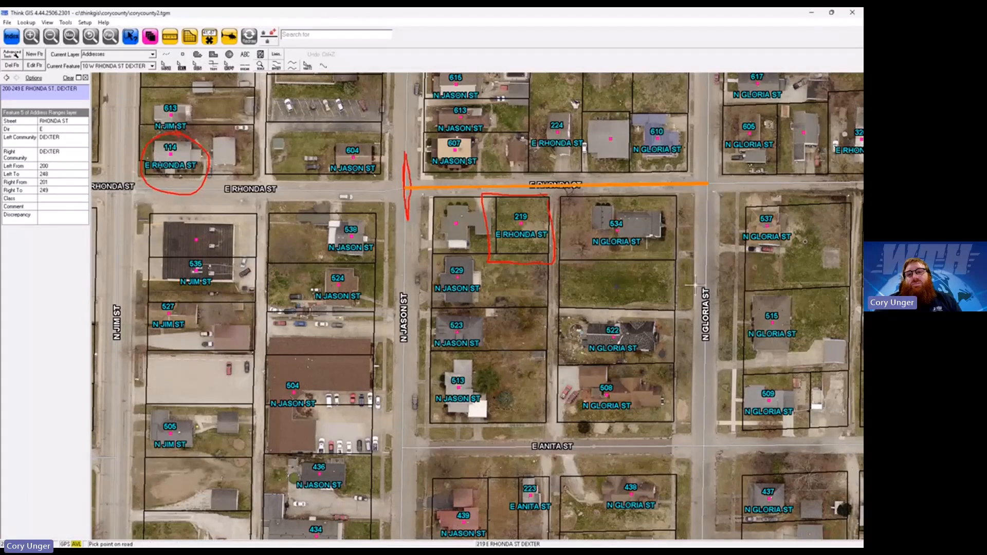
left_click(705, 283)
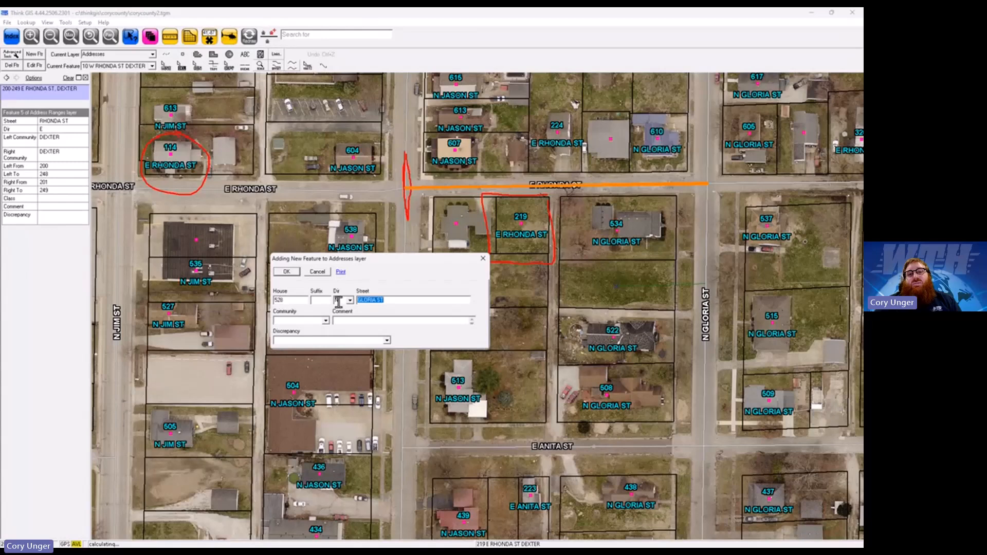
left_click(325, 320)
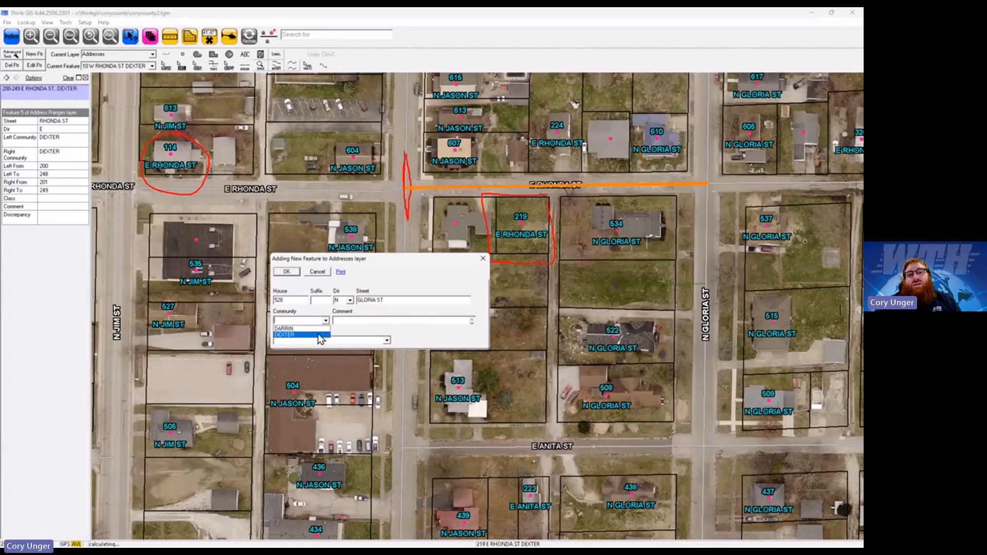
left_click(321, 334)
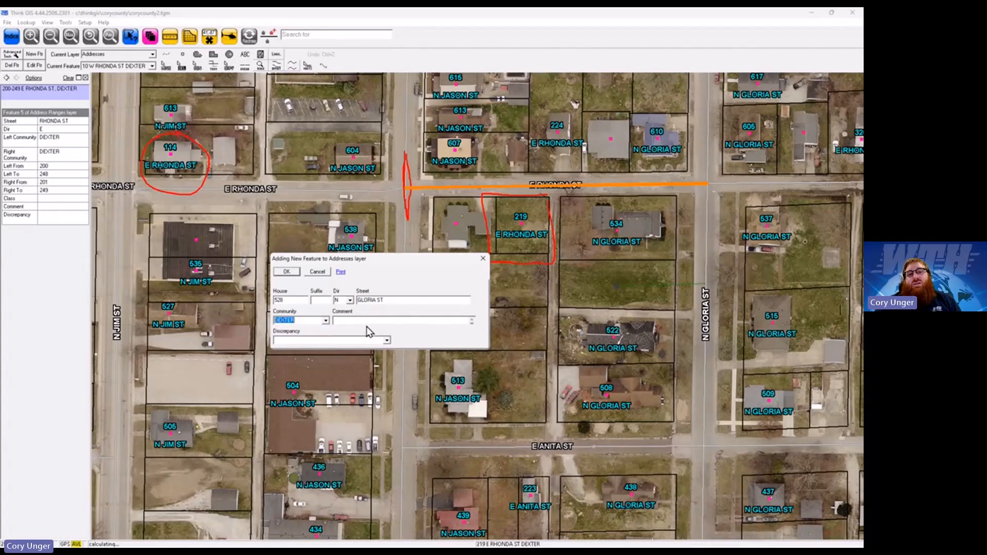
left_click(287, 272)
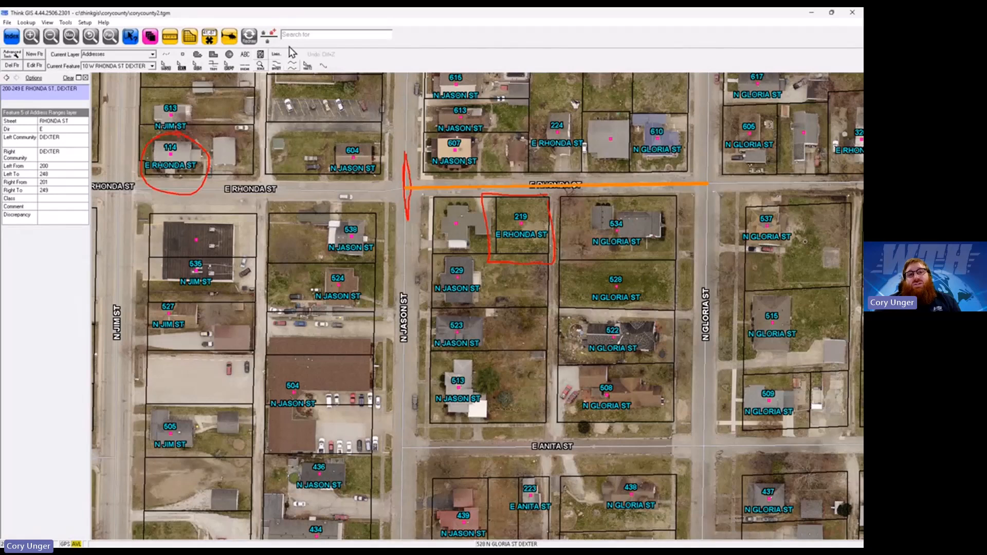
left_click(268, 36)
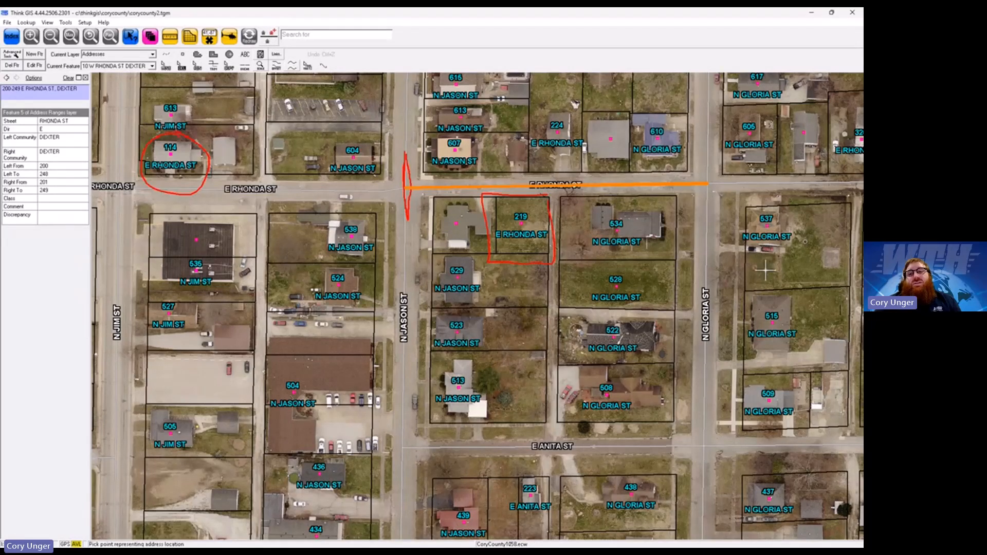
left_click(765, 269)
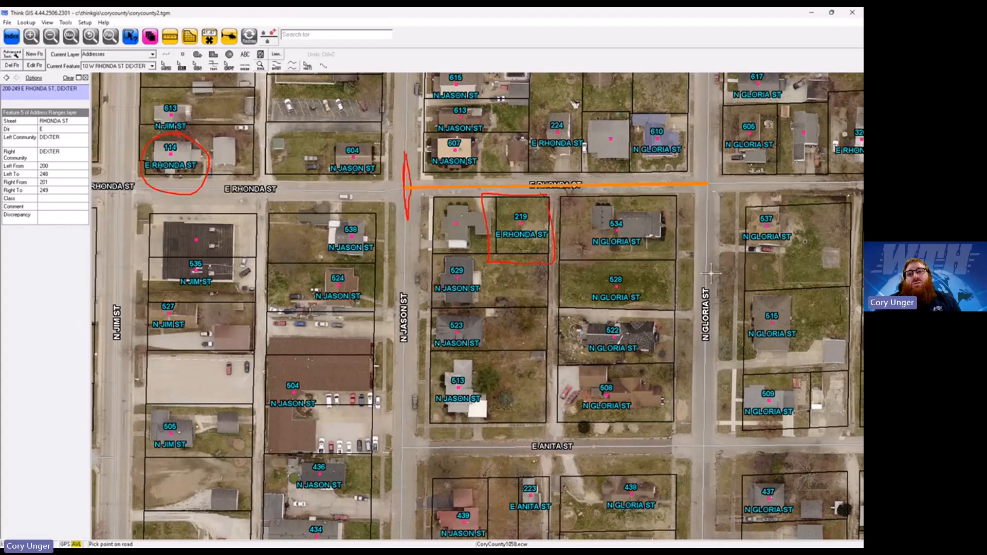
left_click(705, 273)
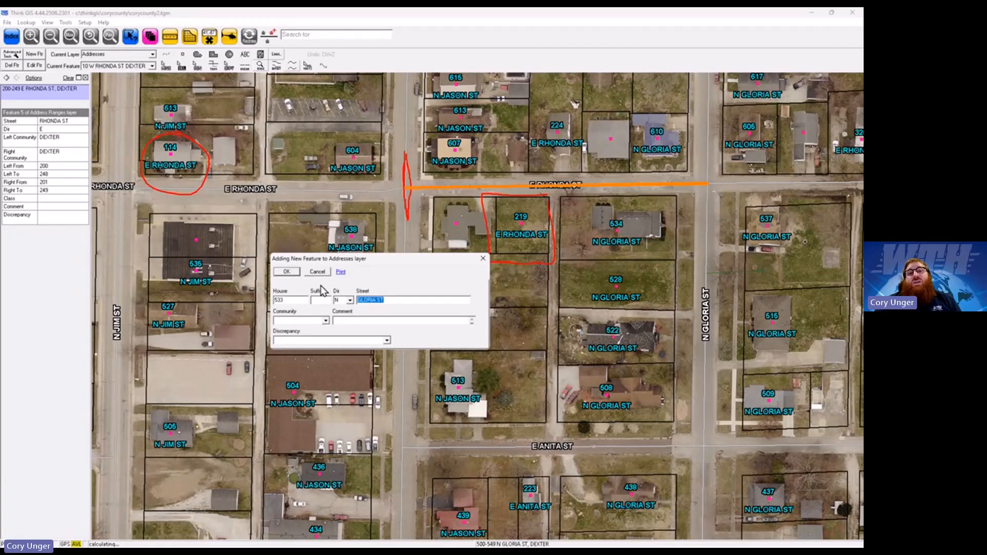
left_click(318, 273)
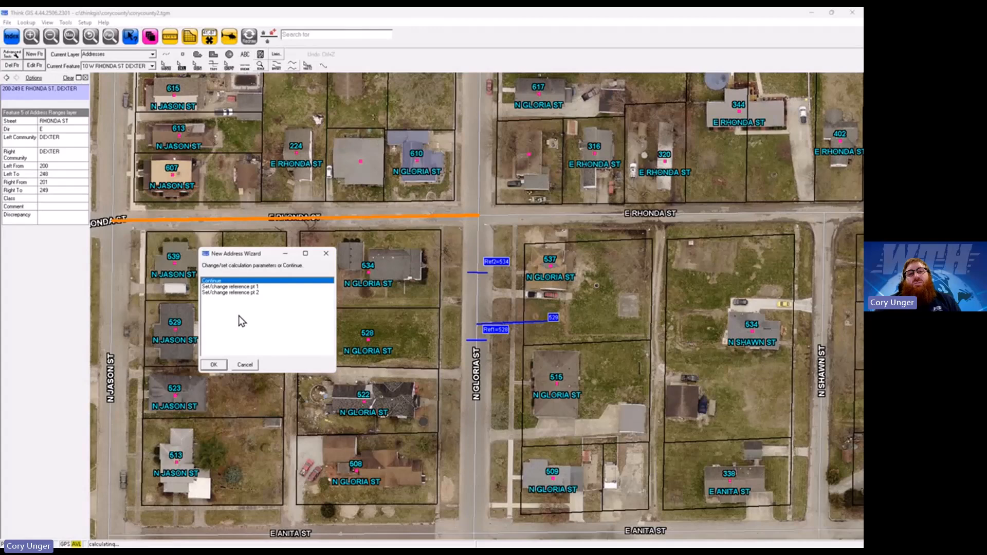
- Set reference point 2 on N GLORIA ST to house number 537 and add the calculated address for the east-side lot south of it
left_click(252, 293)
left_click(216, 364)
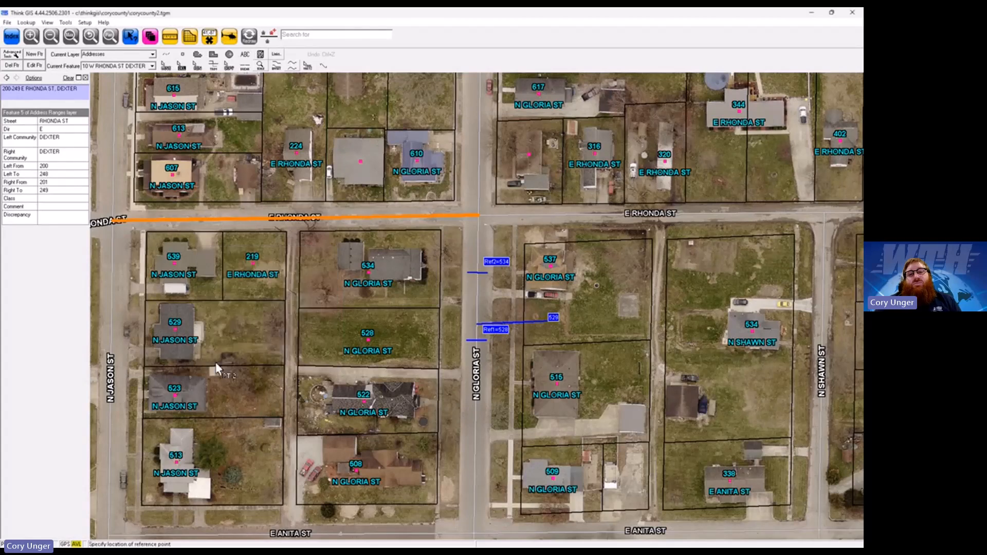
left_click(477, 292)
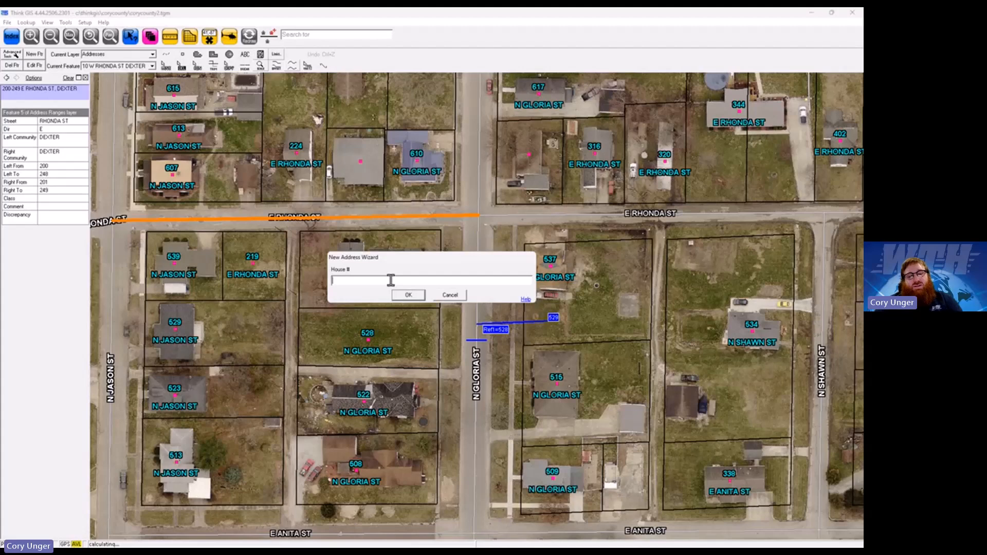
type("537")
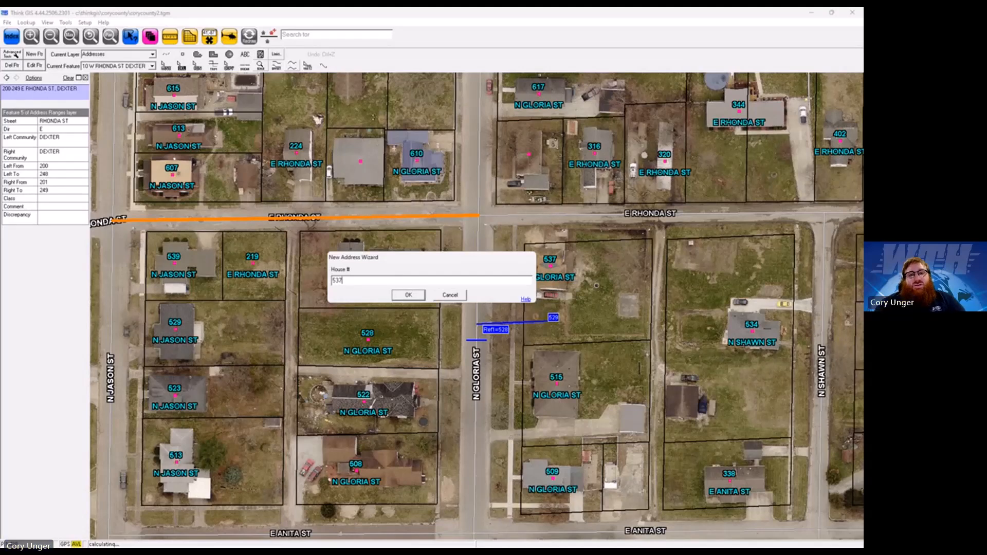
left_click(408, 295)
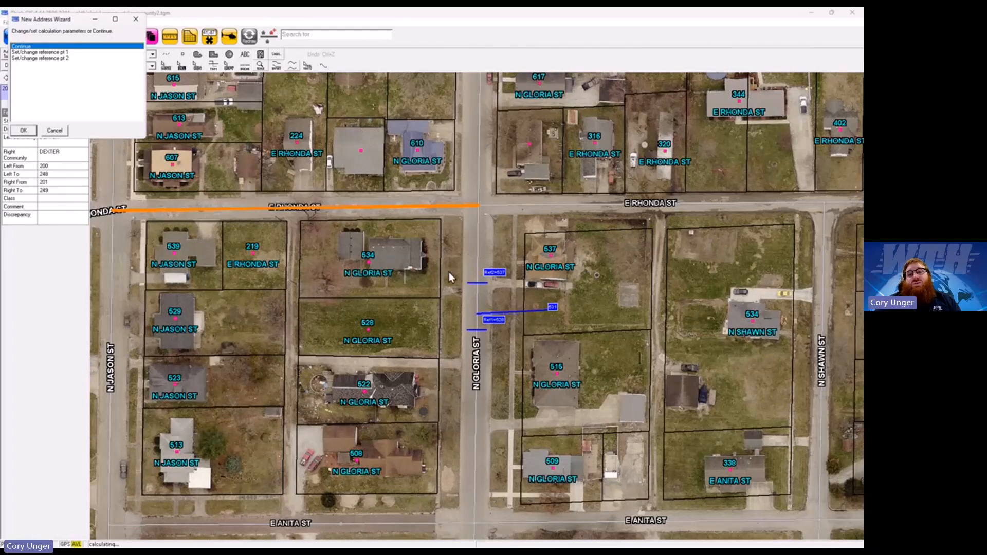
left_click(25, 131)
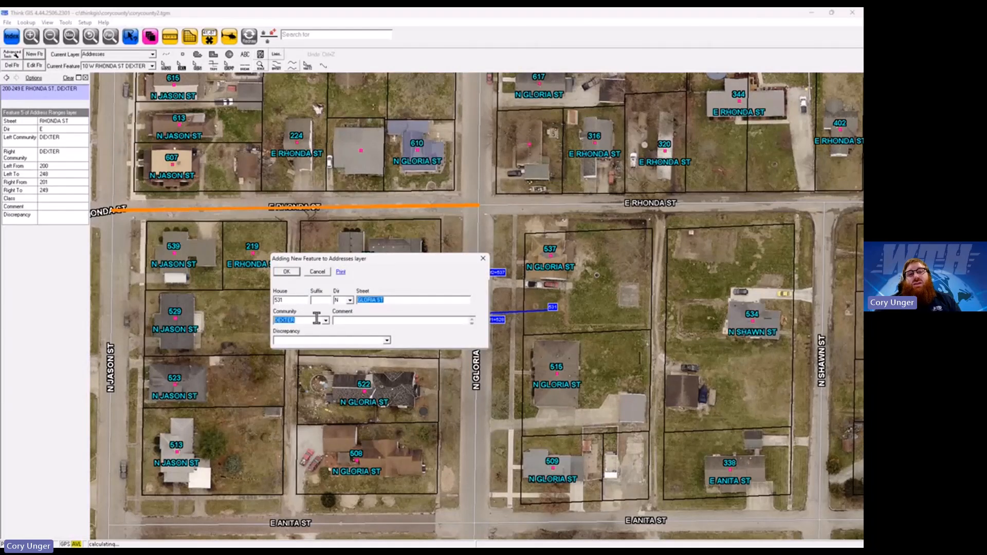
left_click(286, 272)
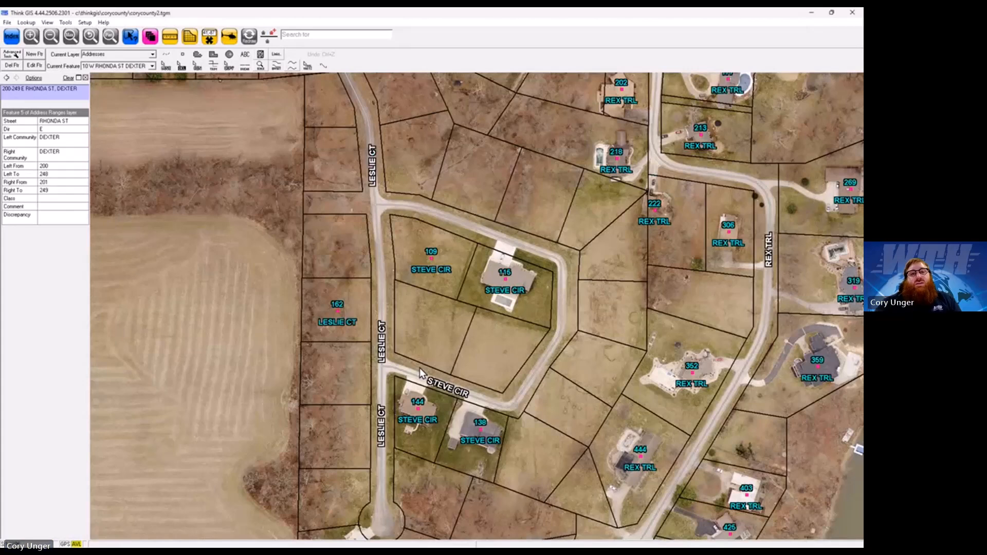
- Delete the STEVE CIR address from the lot inside the STEVE CIR loop beside the northern LESLIE CT junction
double_click(431, 257)
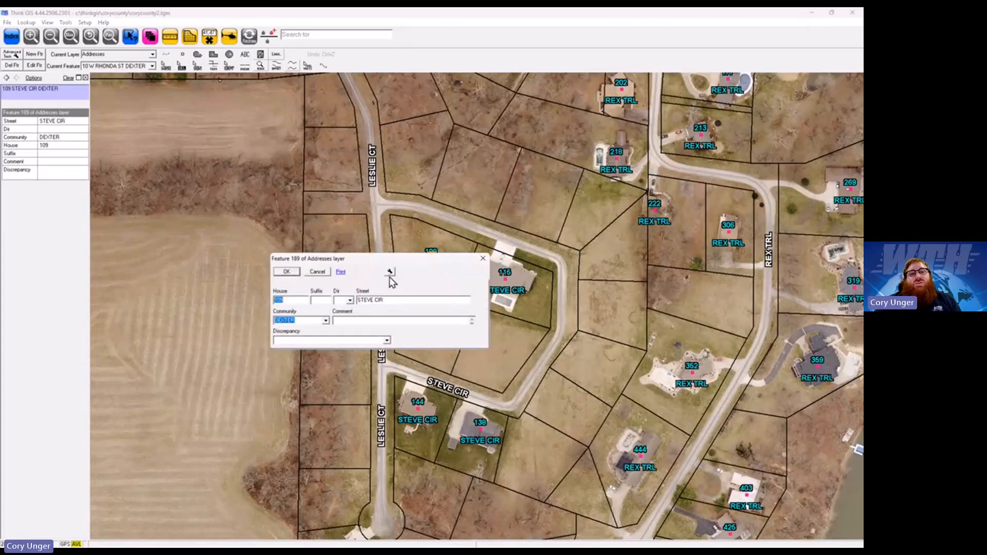
left_click(389, 273)
left_click(426, 314)
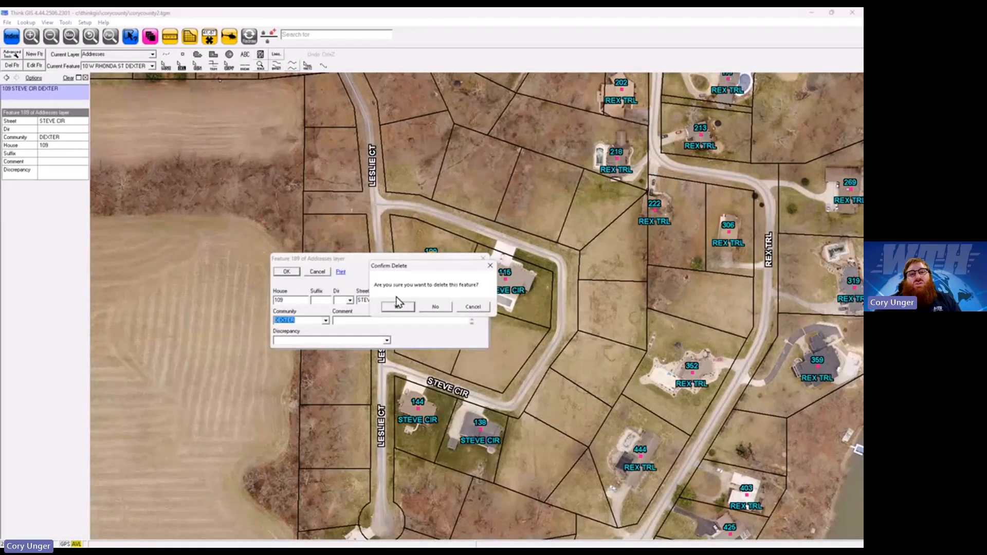
left_click(398, 306)
- Delete the LESLIE CT address from the lot on the west side of LESLIE CT, opposite the STEVE CIR loop
double_click(337, 311)
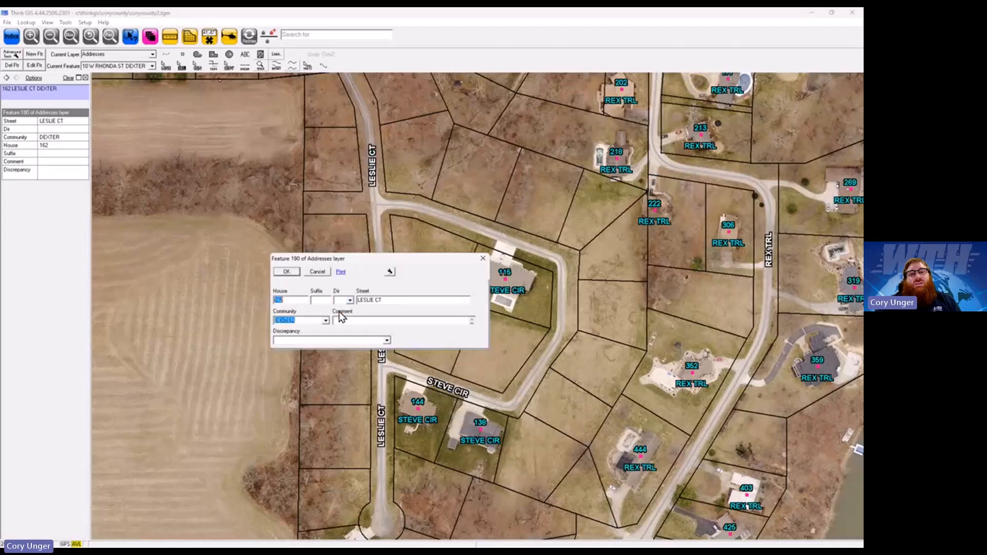
left_click(390, 274)
left_click(439, 317)
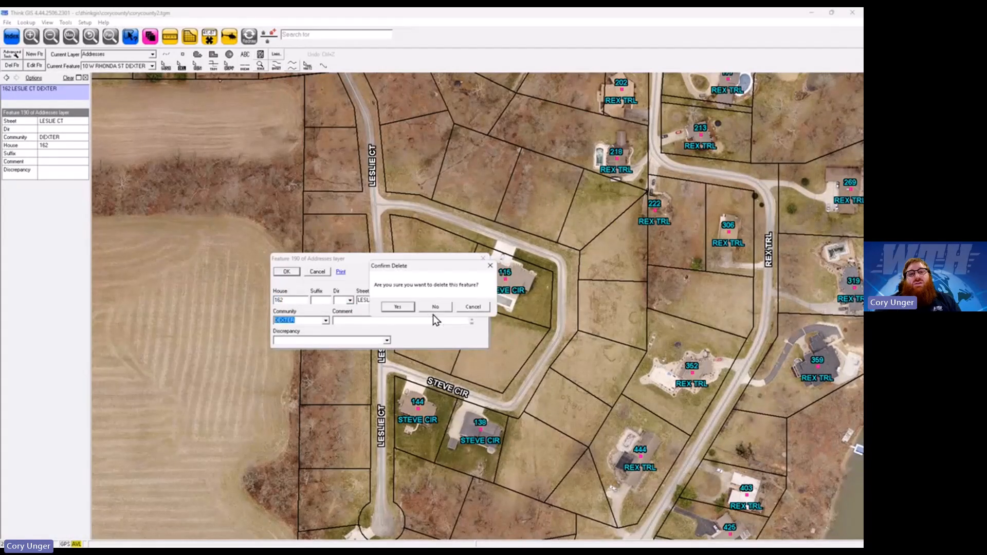
left_click(408, 310)
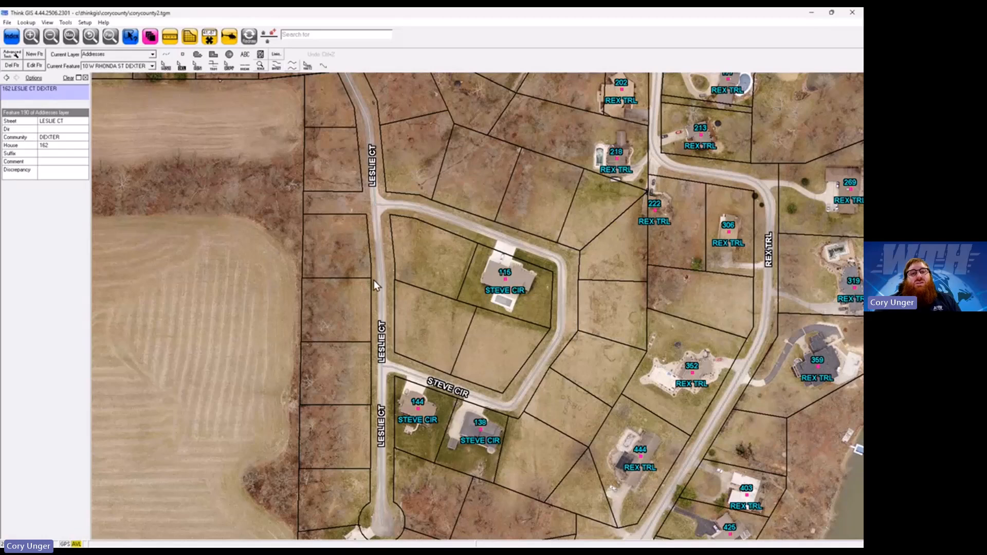
- Mark the emptied lot west of LESLIE CT and add a LESLIE CT address to it from the street's address range, with community DEXTER
mouse_move(367, 277)
left_mouse_down()
mouse_move(294, 328)
mouse_move(372, 340)
mouse_move(370, 277)
left_mouse_up()
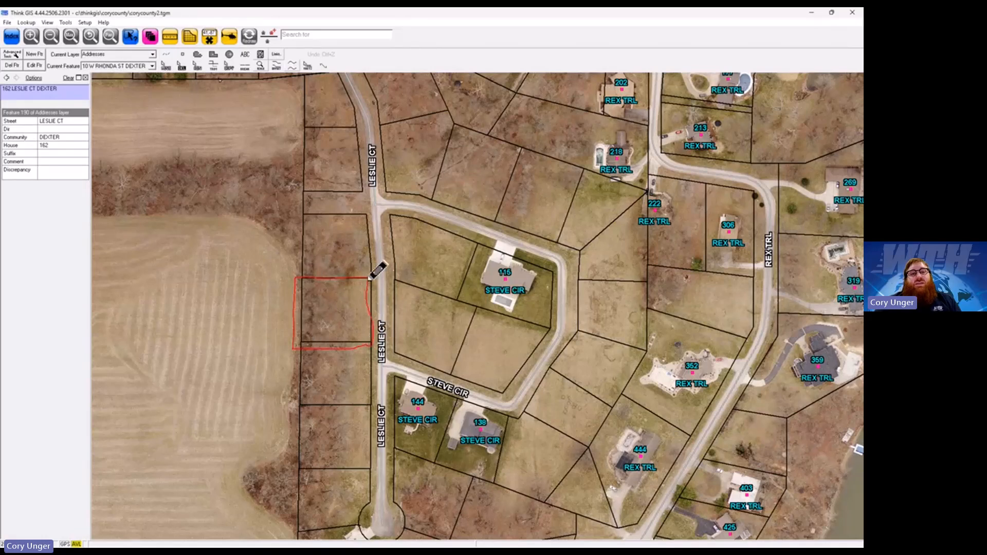
left_click(378, 243)
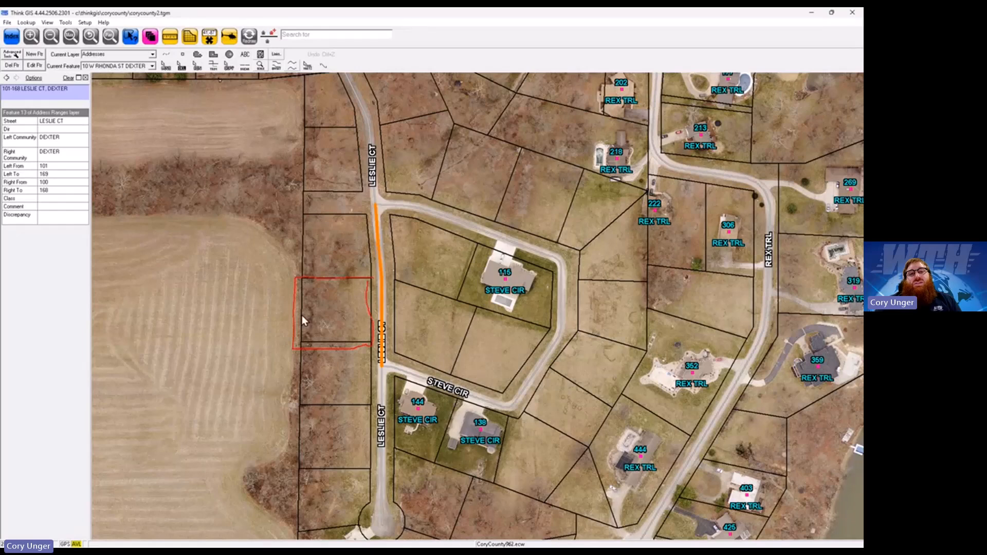
left_click(268, 36)
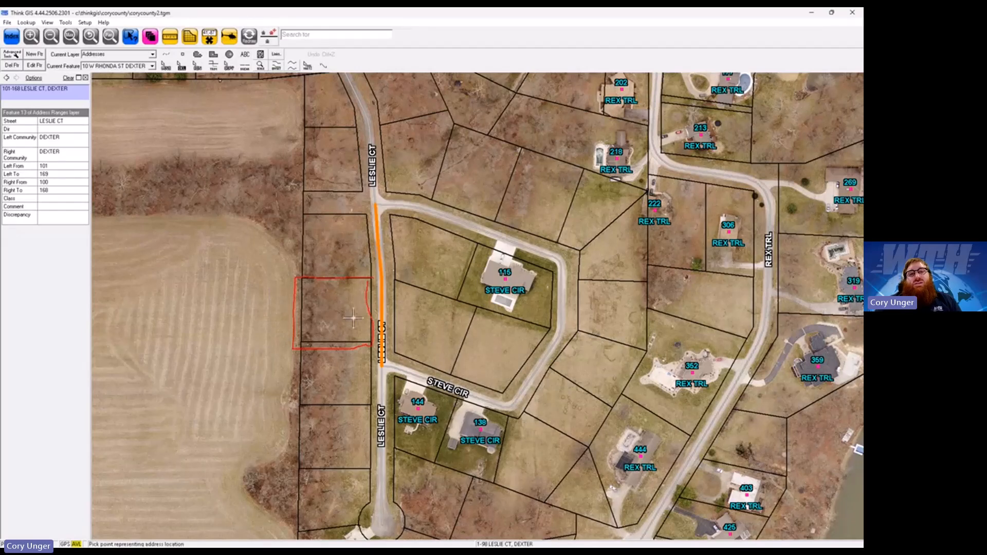
left_click(334, 312)
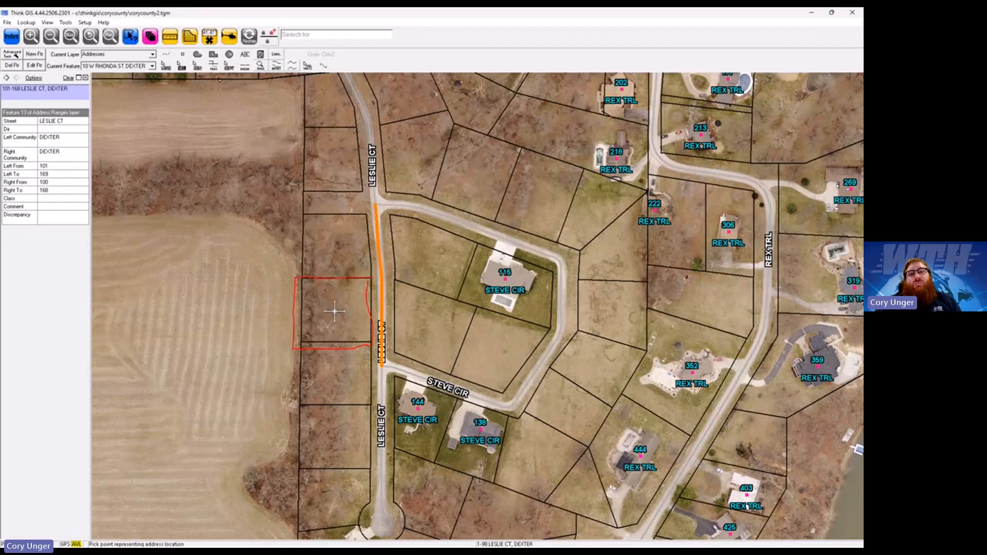
left_click(380, 308)
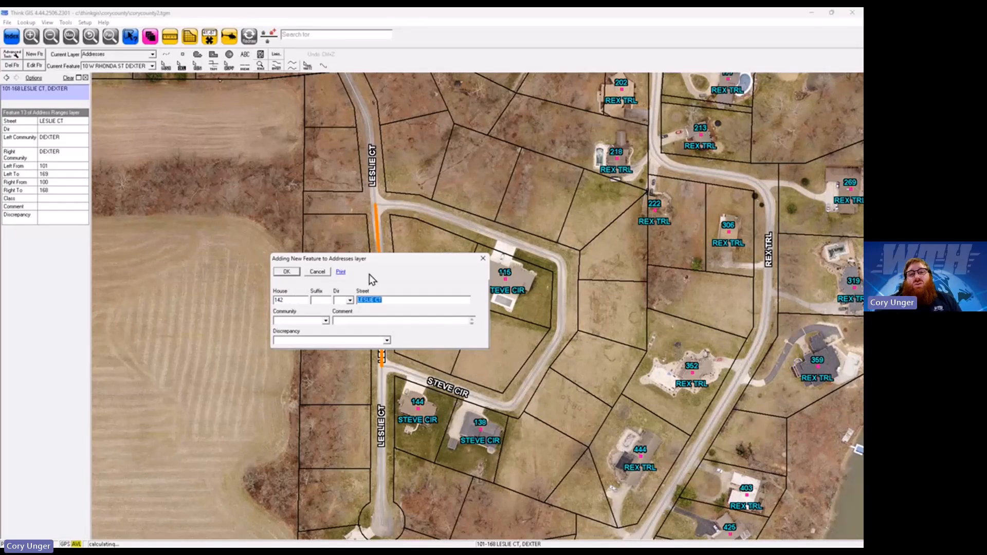
left_click_drag(381, 260, 244, 210)
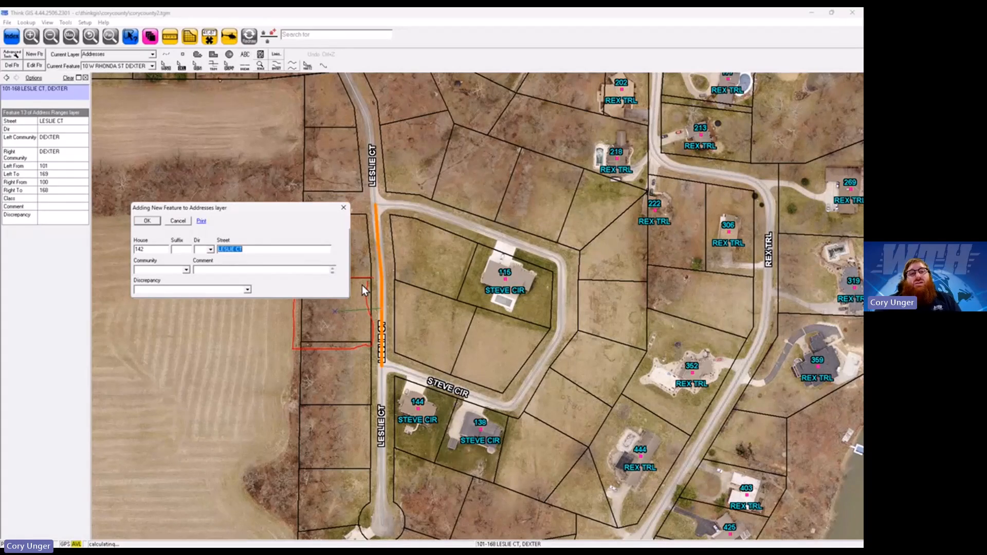
left_click(187, 270)
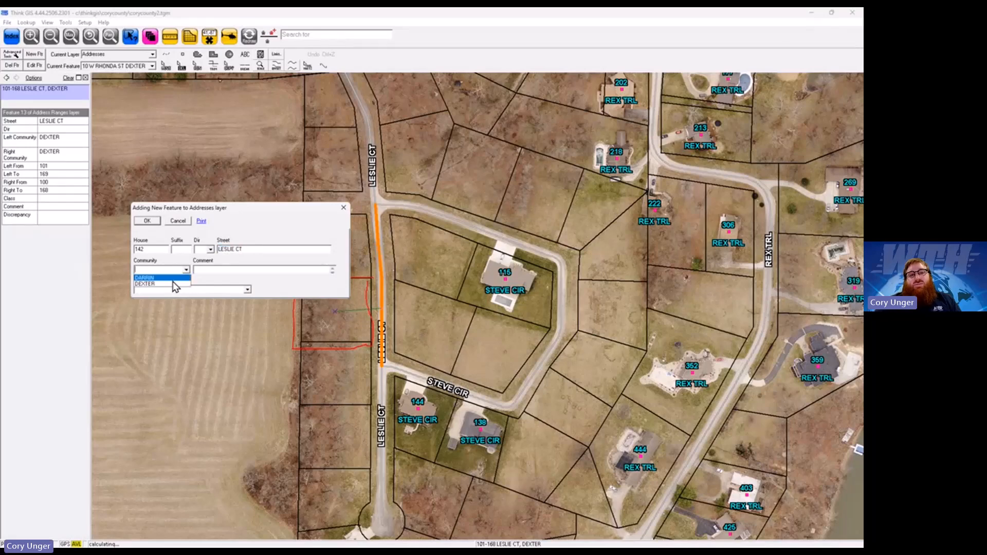
left_click(171, 283)
left_click(154, 222)
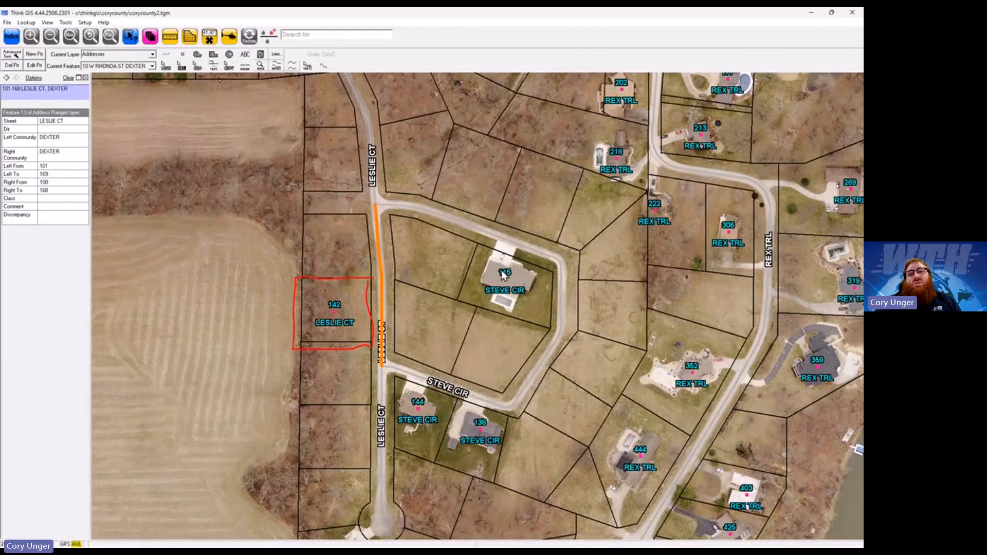
- Mark the empty lots flanking STEVE CIR's northern leg and add a STEVE CIR address from the address range to the one inside the loop
left_click_drag(422, 239, 421, 236)
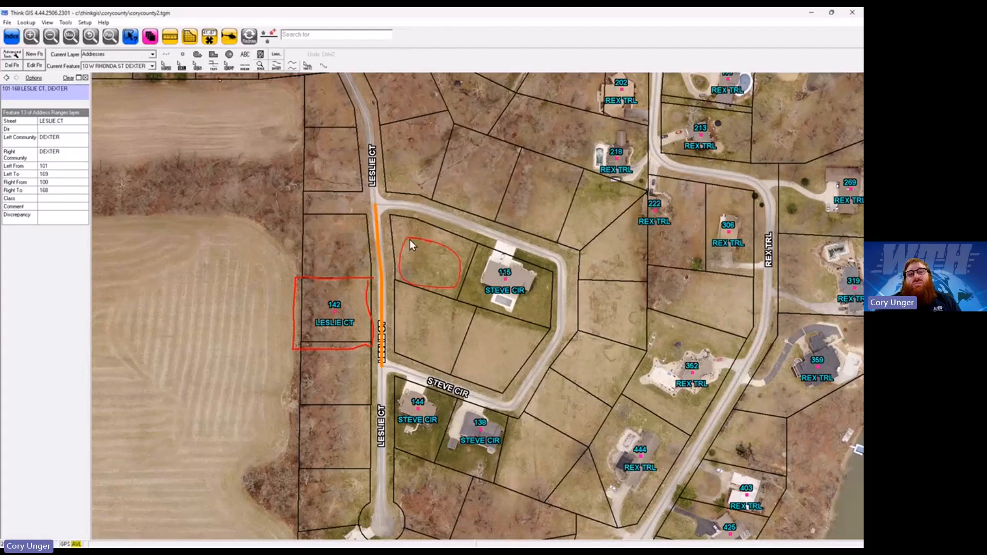
mouse_move(516, 135)
left_mouse_down()
mouse_move(433, 188)
mouse_move(494, 222)
mouse_move(520, 149)
left_mouse_up()
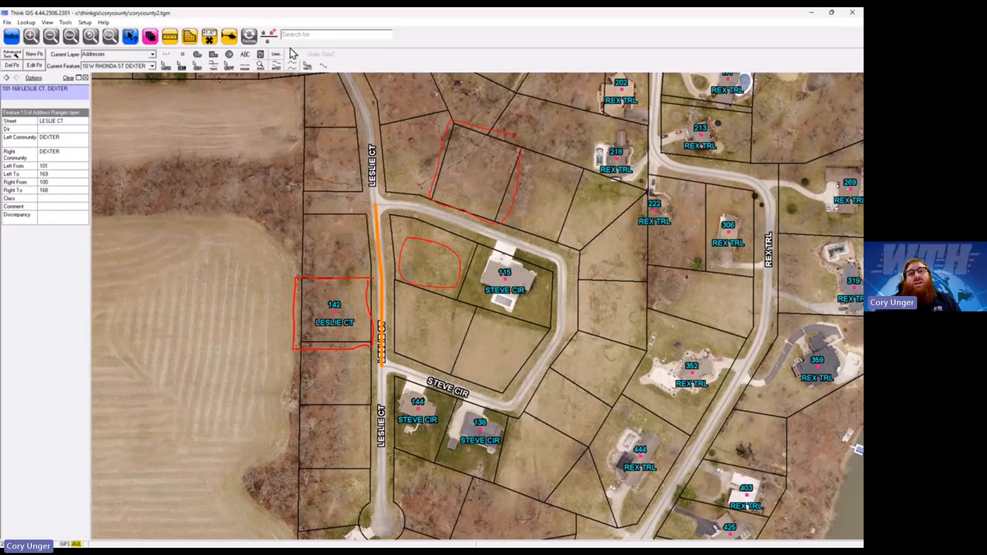
left_click(268, 36)
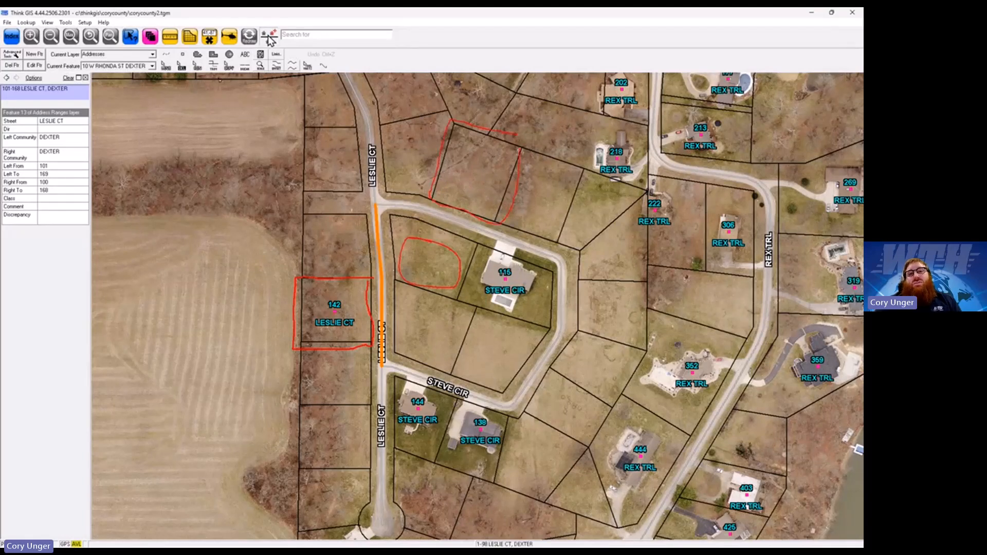
left_click(430, 259)
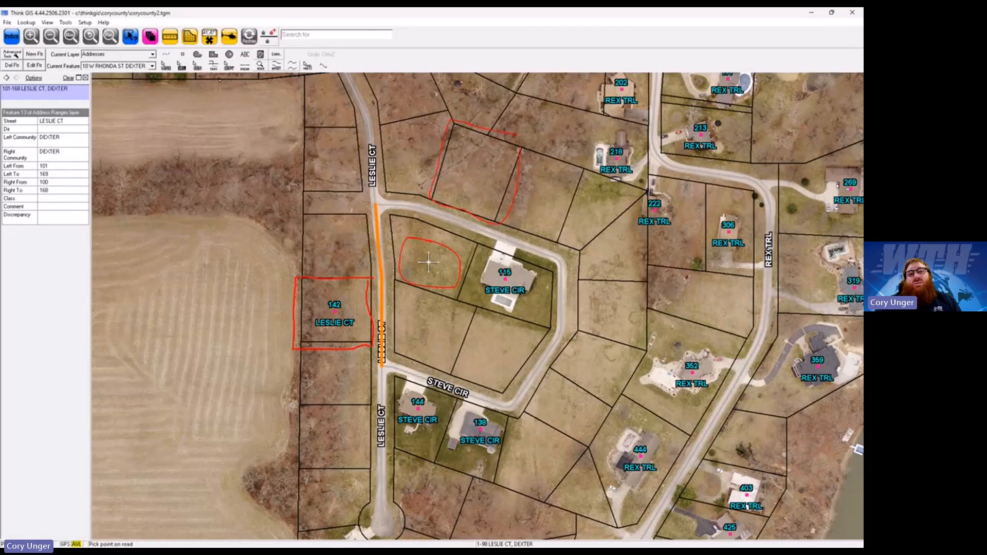
left_click(443, 217)
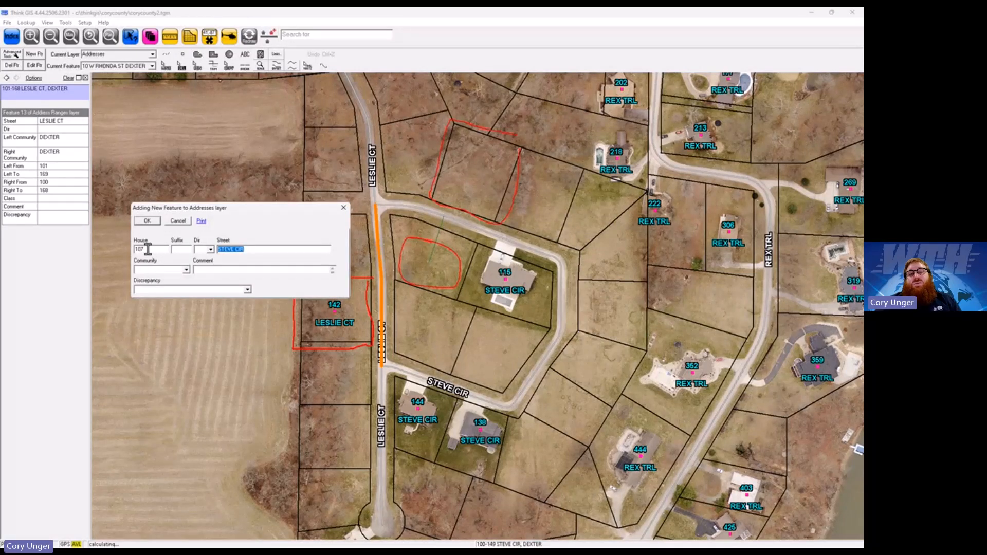
left_click(186, 270)
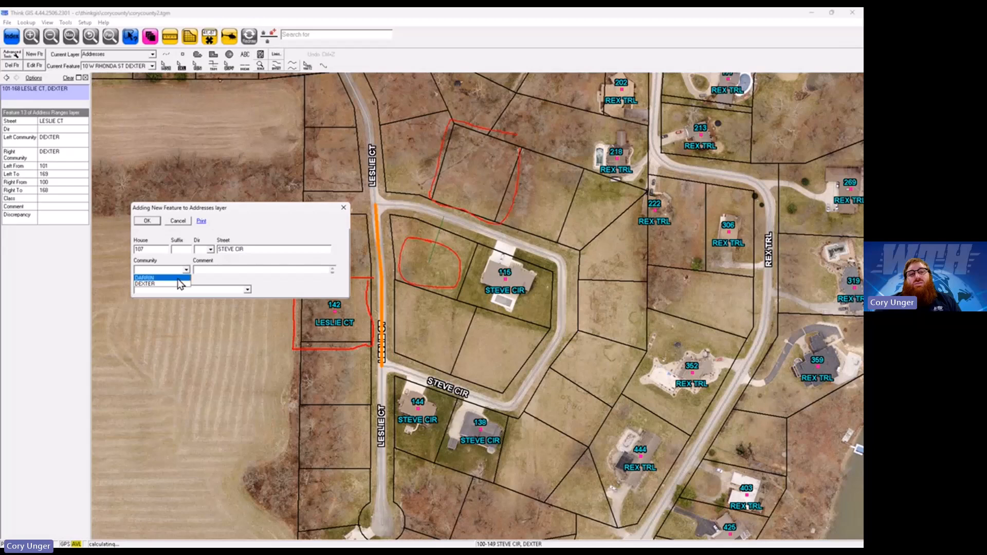
left_click(179, 284)
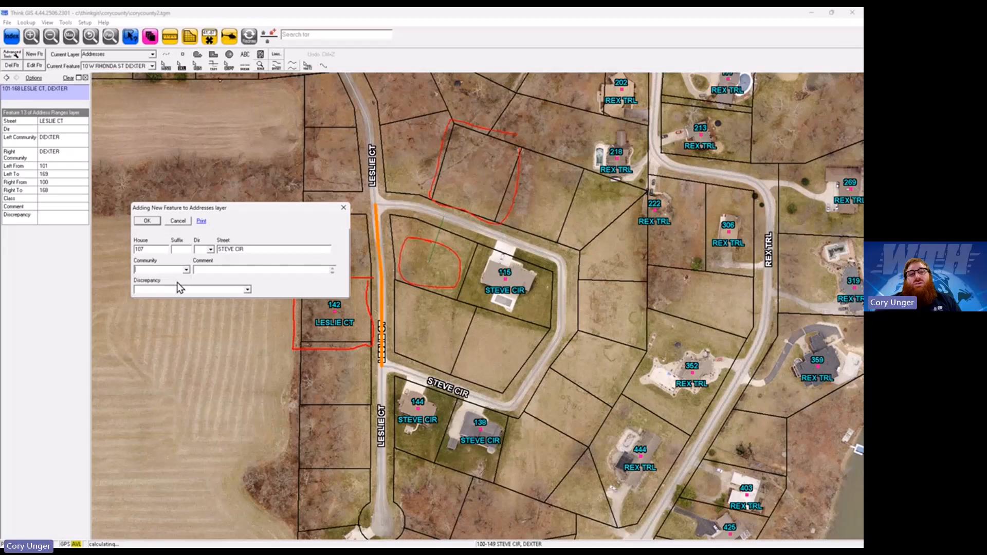
left_click(153, 224)
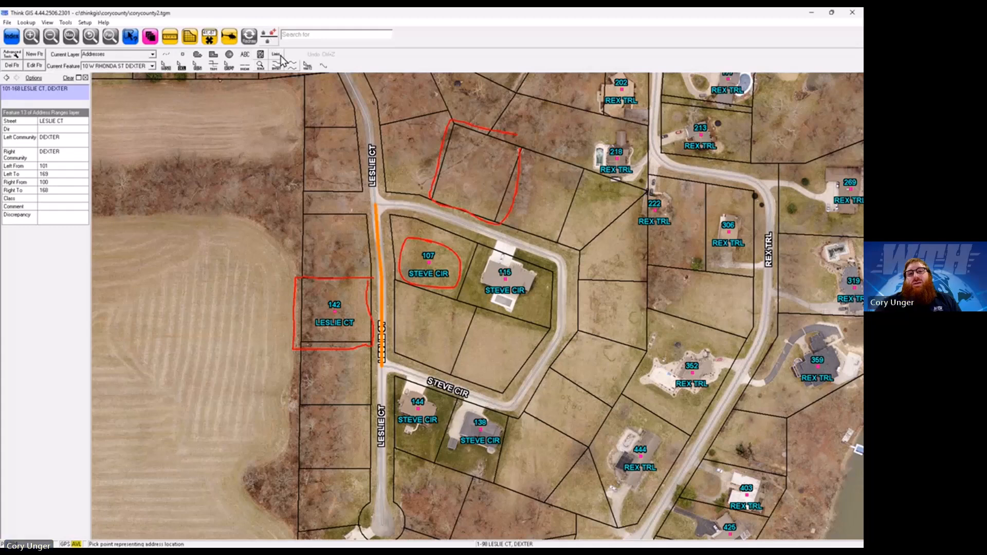
- Add a STEVE CIR address from the address range to the marked lot north of the road, with community DEXTER
left_click(470, 174)
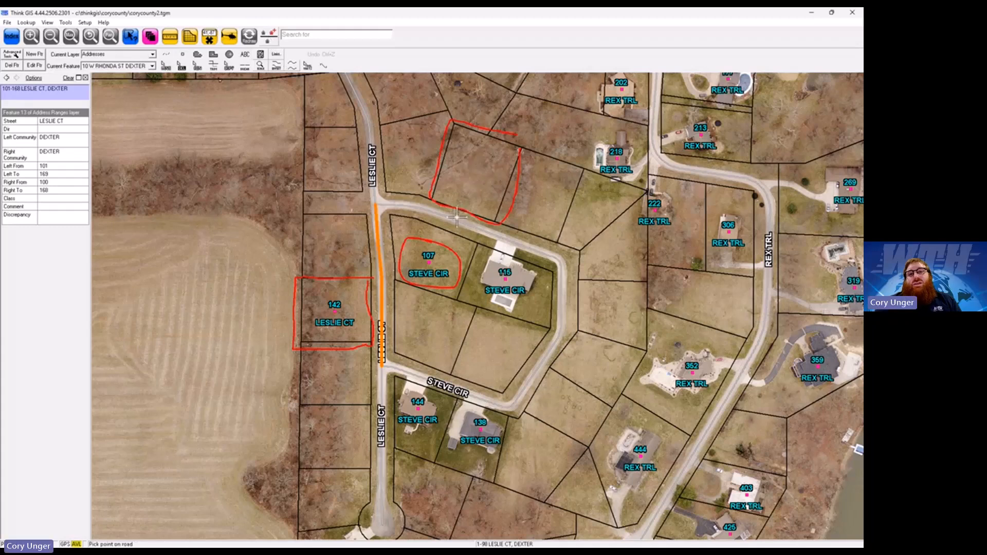
left_click(457, 217)
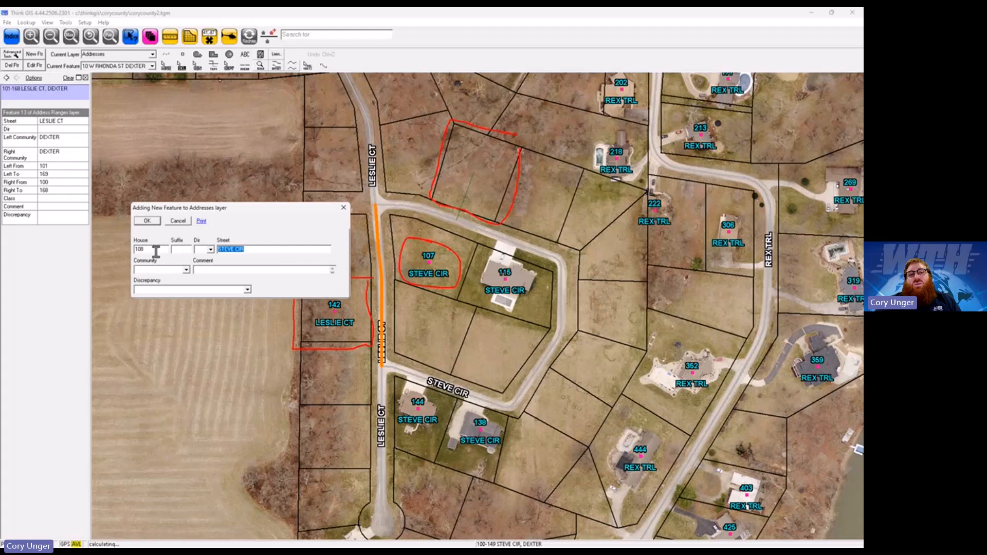
left_click(186, 270)
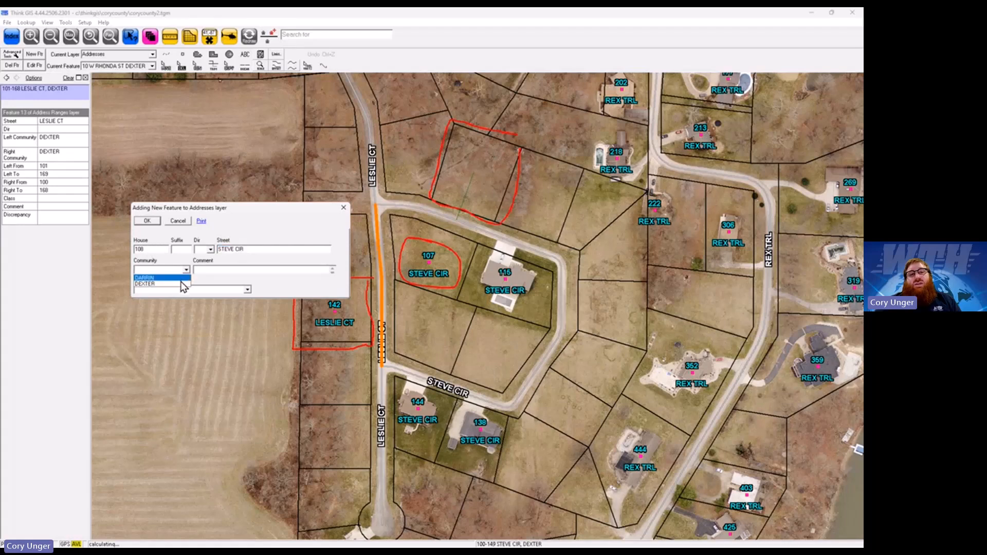
left_click(180, 284)
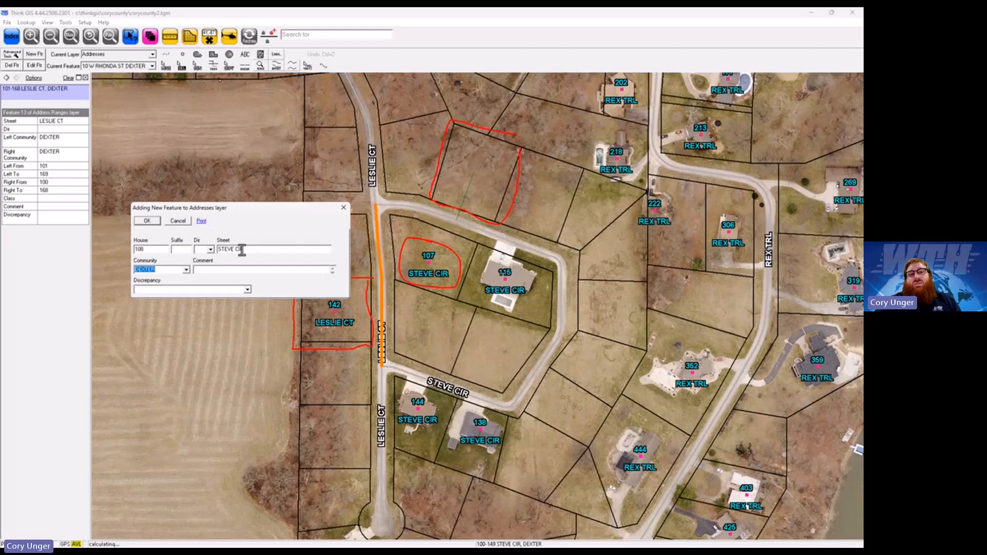
left_click(149, 221)
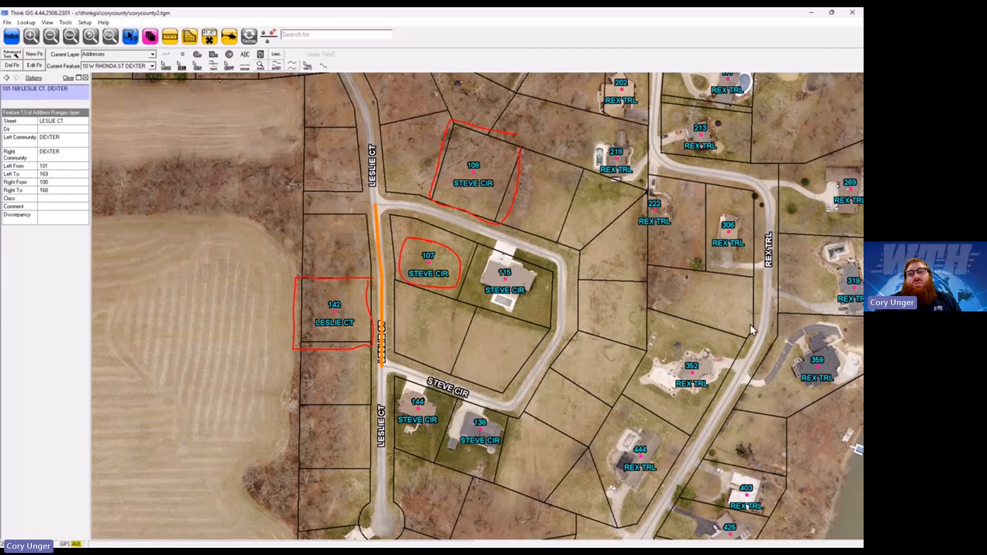
- Mark the empty lot between the two houses inside the REX TRL bend and sketch access lines from those houses to the road
left_click_drag(751, 325, 554, 266)
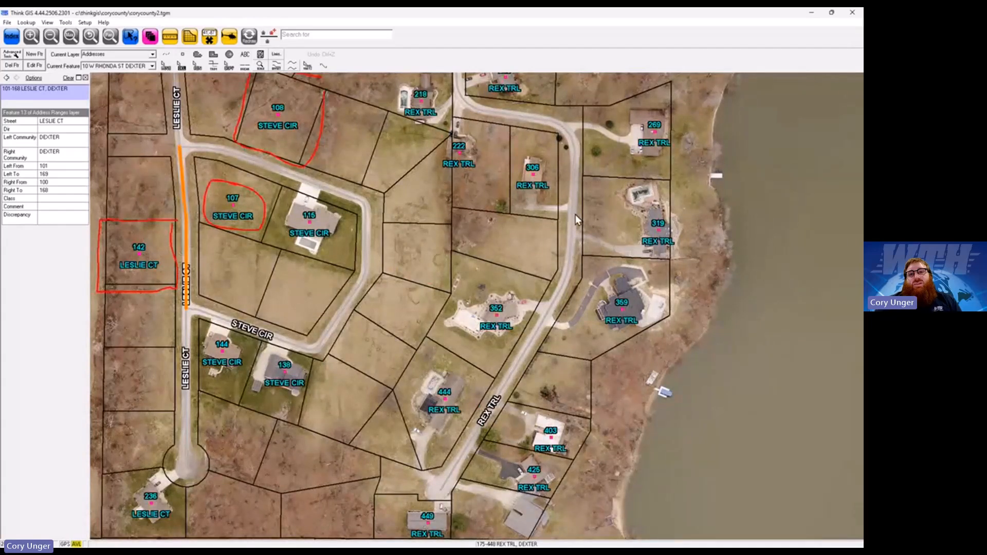
left_click_drag(479, 122, 482, 213)
left_click_drag(498, 150, 496, 152)
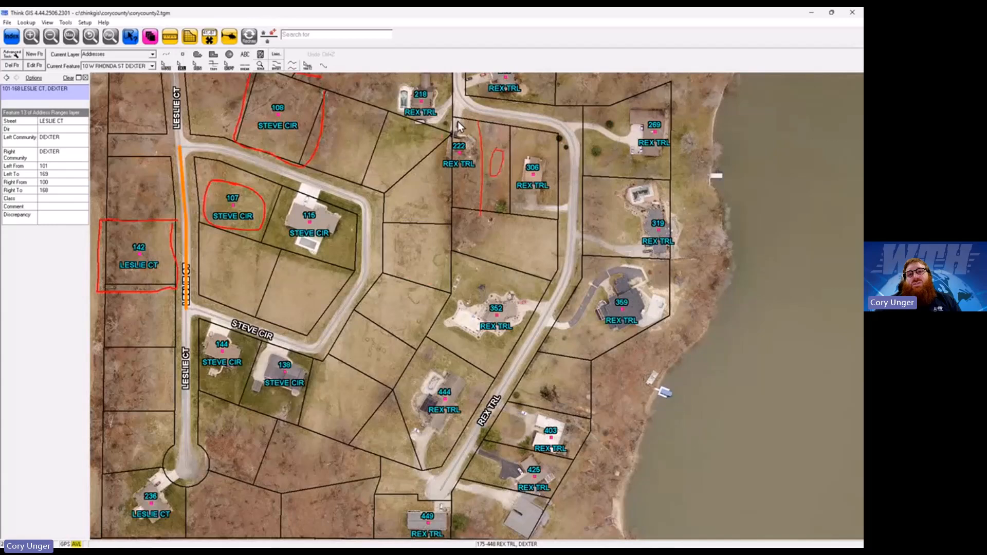
left_click_drag(456, 134, 457, 106)
left_click_drag(538, 208, 580, 204)
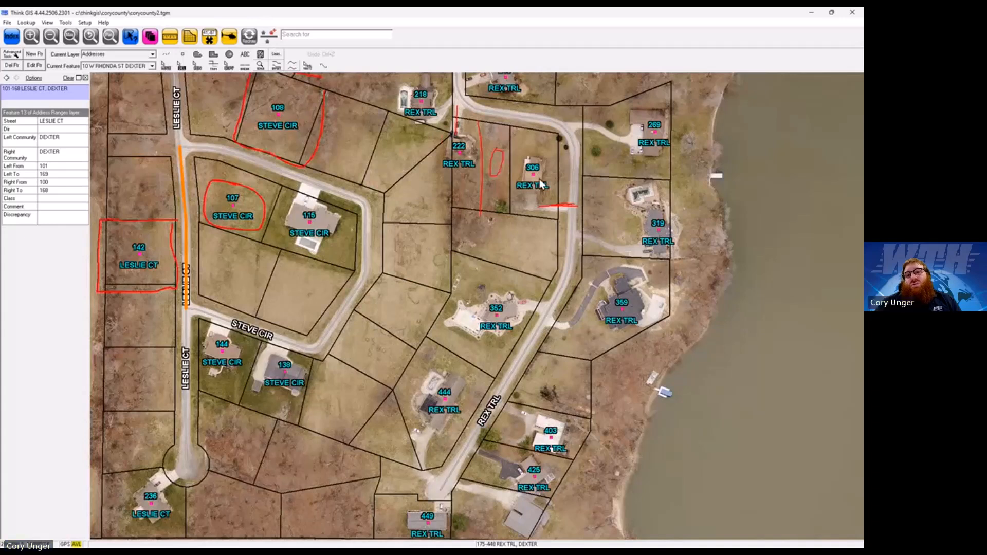
left_click_drag(540, 173, 572, 176)
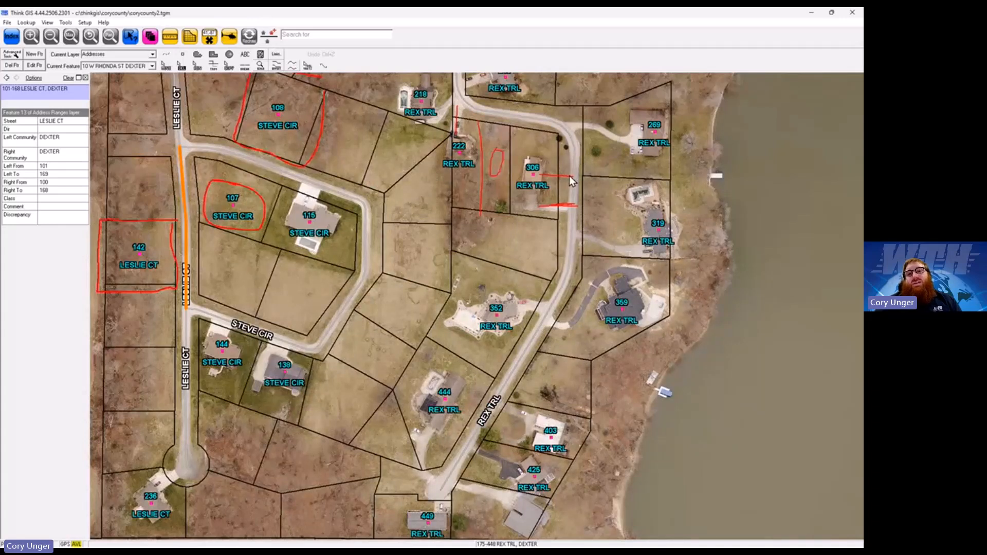
left_click(266, 39)
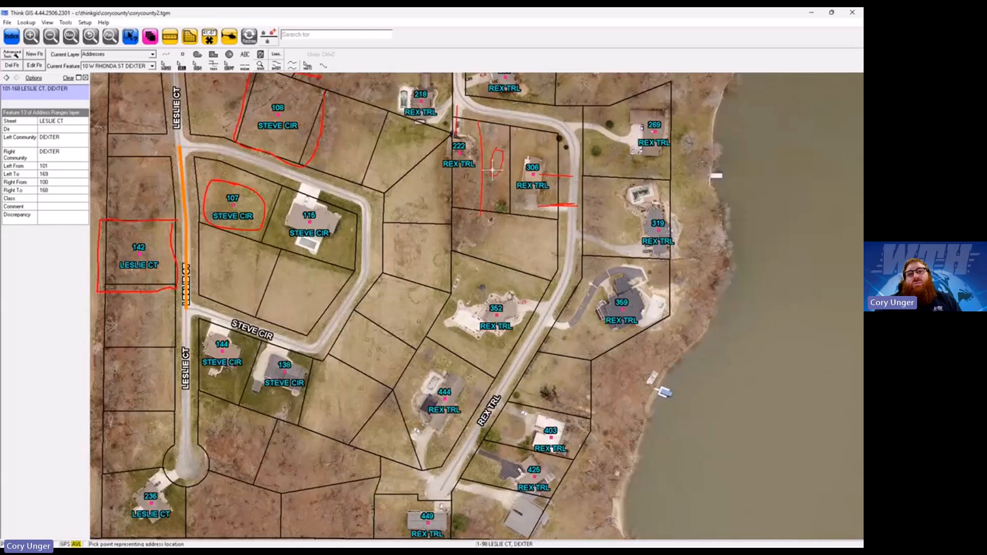
left_click(495, 114)
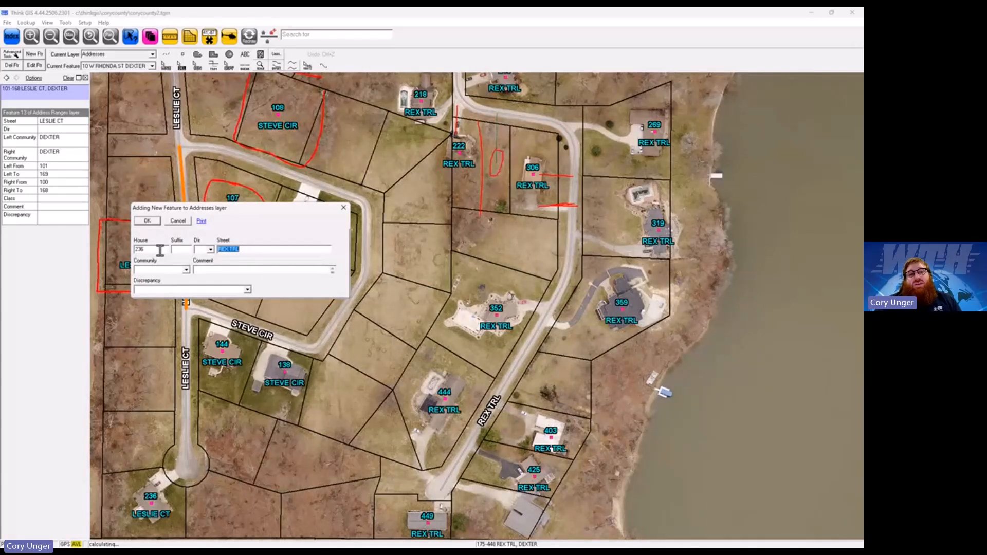
left_click(178, 221)
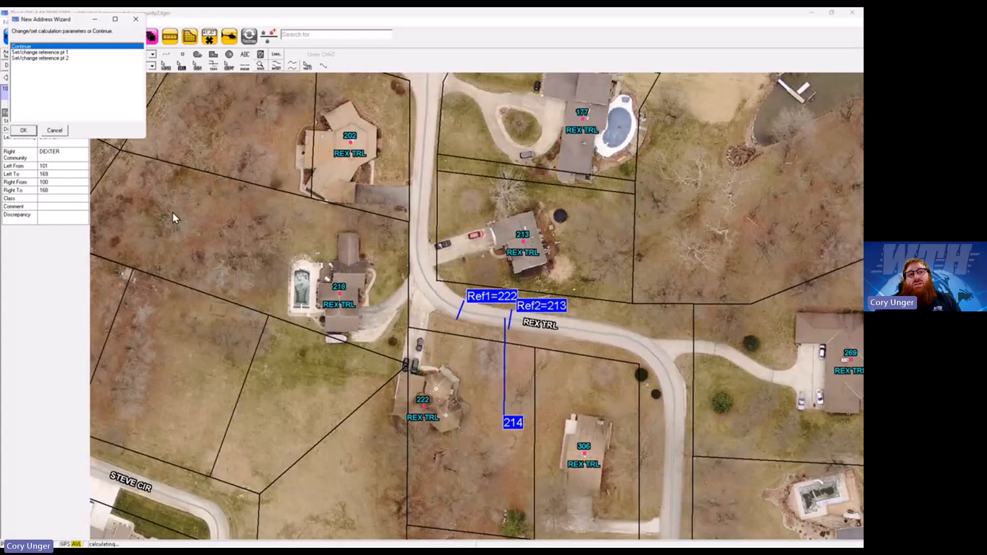
left_click(66, 58)
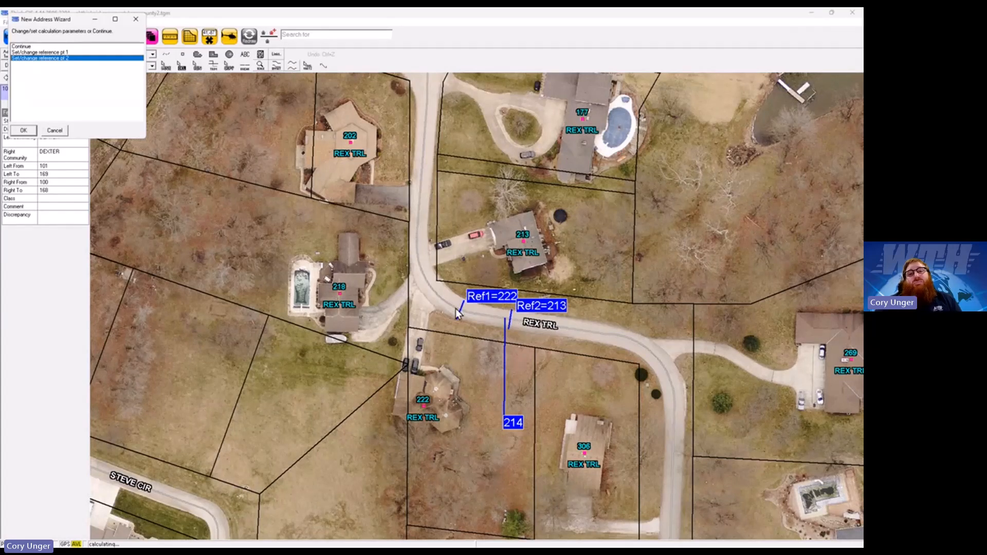
left_click(32, 132)
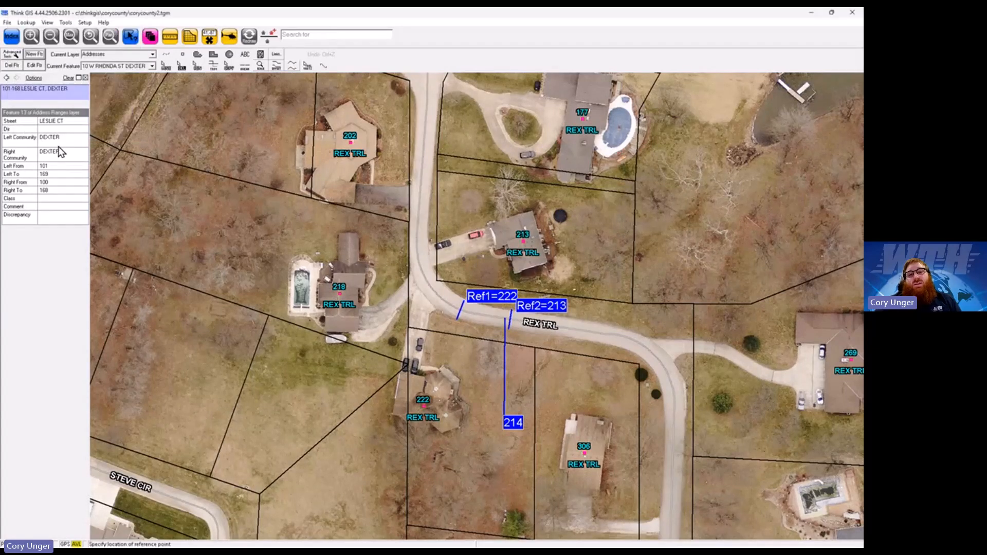
left_click(433, 291)
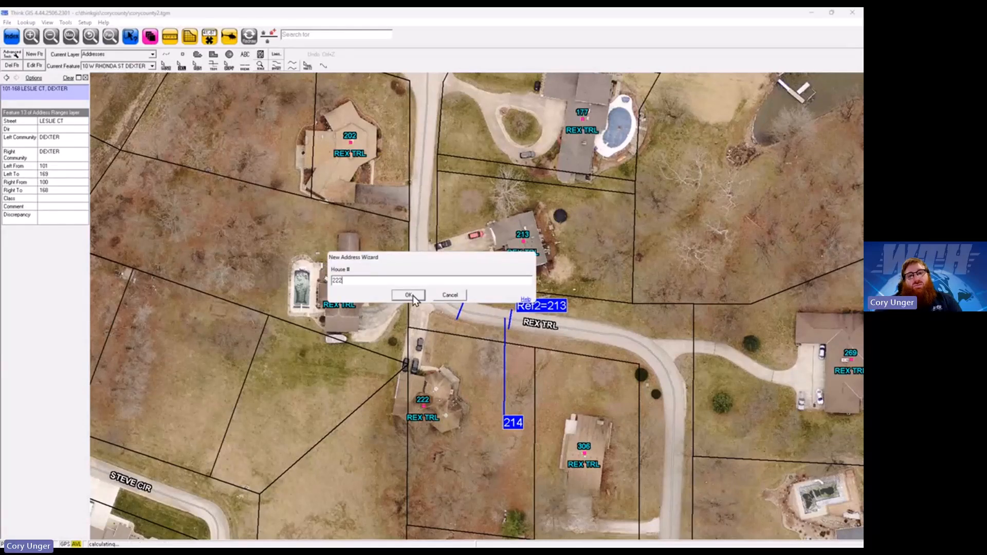
left_click(412, 295)
left_click(66, 59)
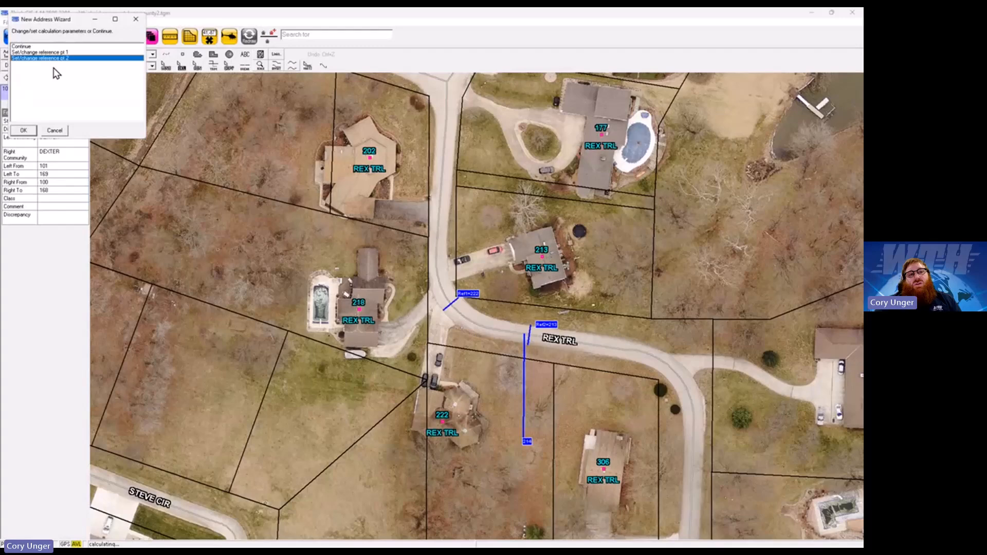
left_click(23, 130)
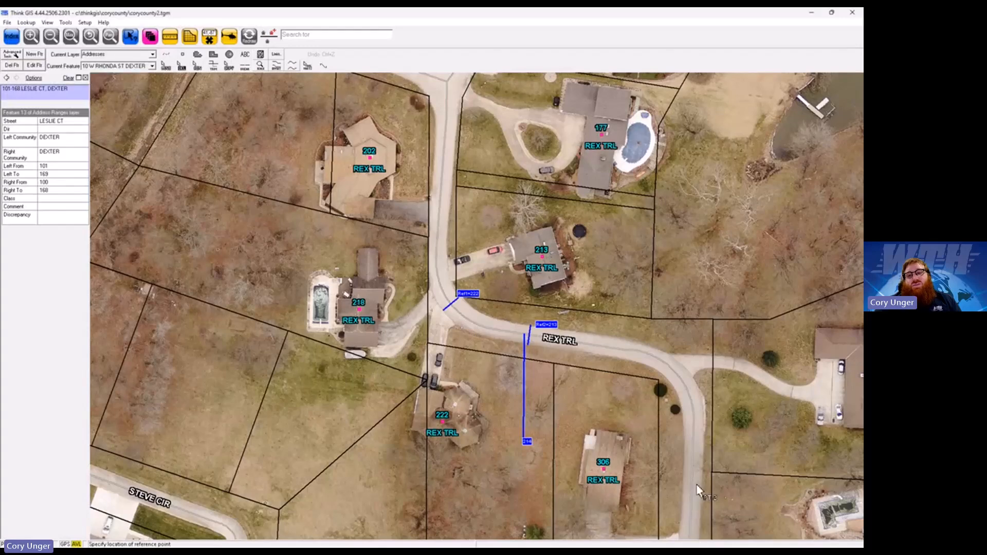
scroll(695, 485, "down", 1)
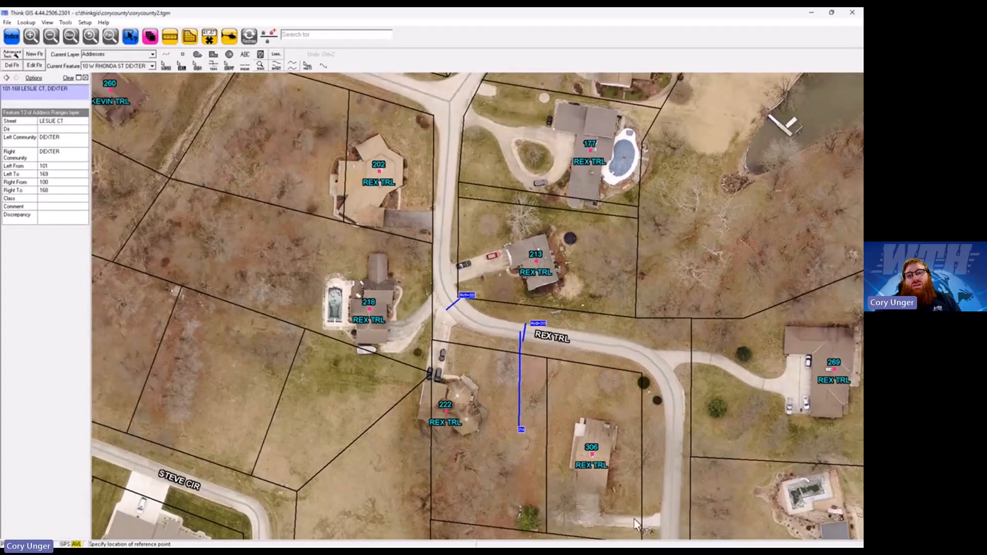
left_click(670, 519)
left_click(653, 363)
left_click(652, 363)
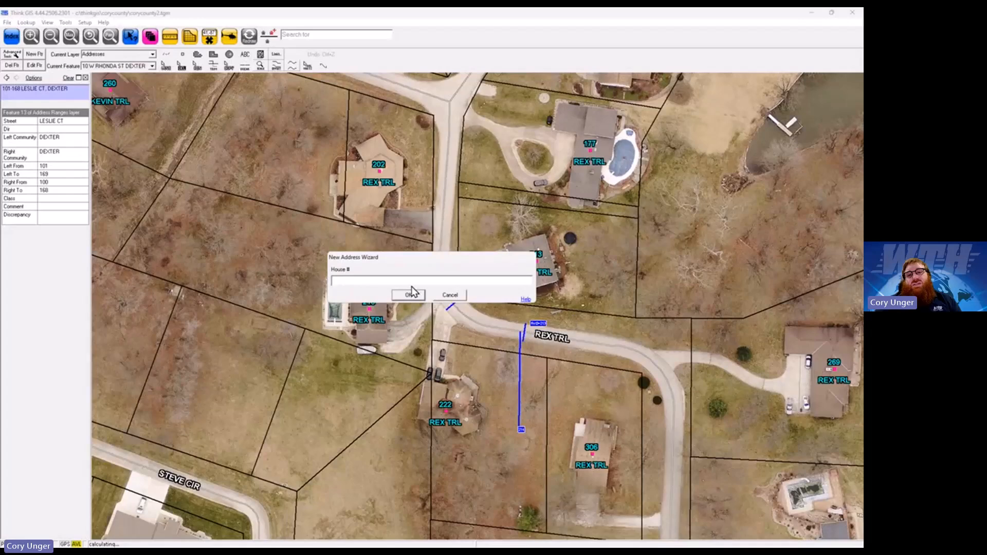
type("269")
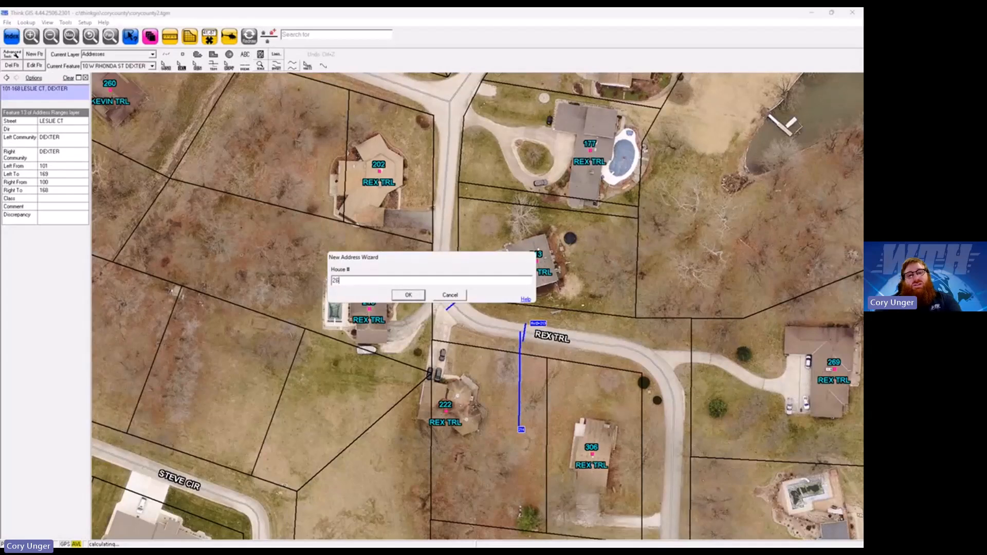
left_click(408, 295)
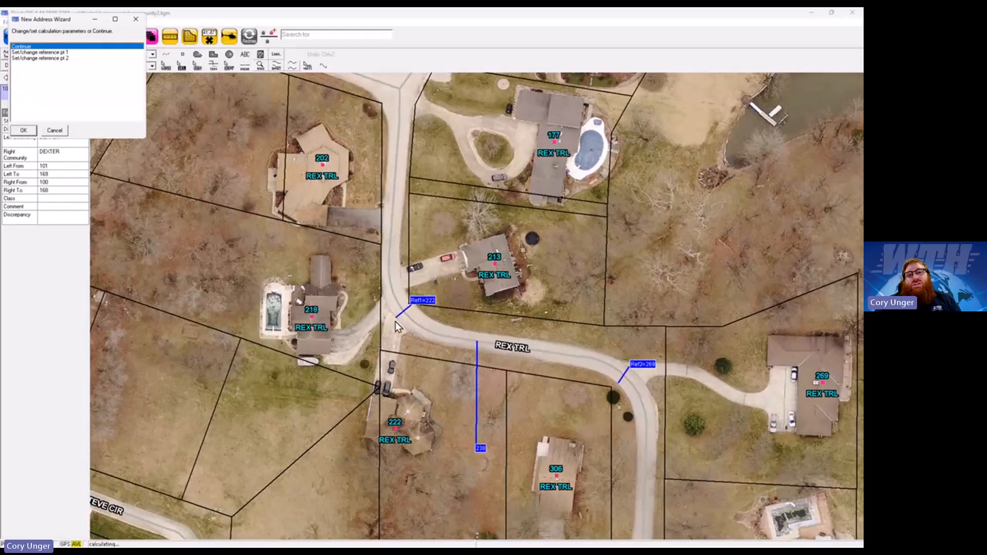
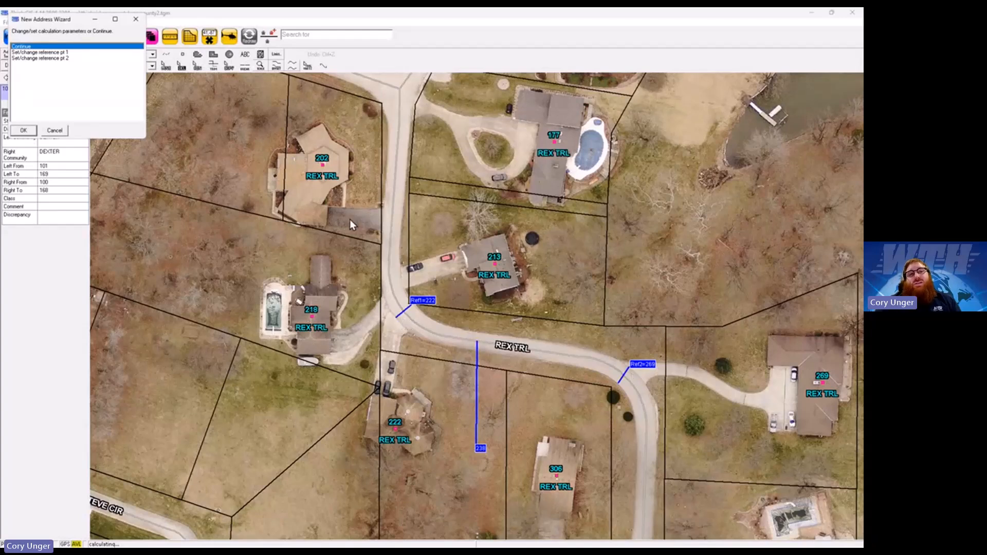
left_click(30, 130)
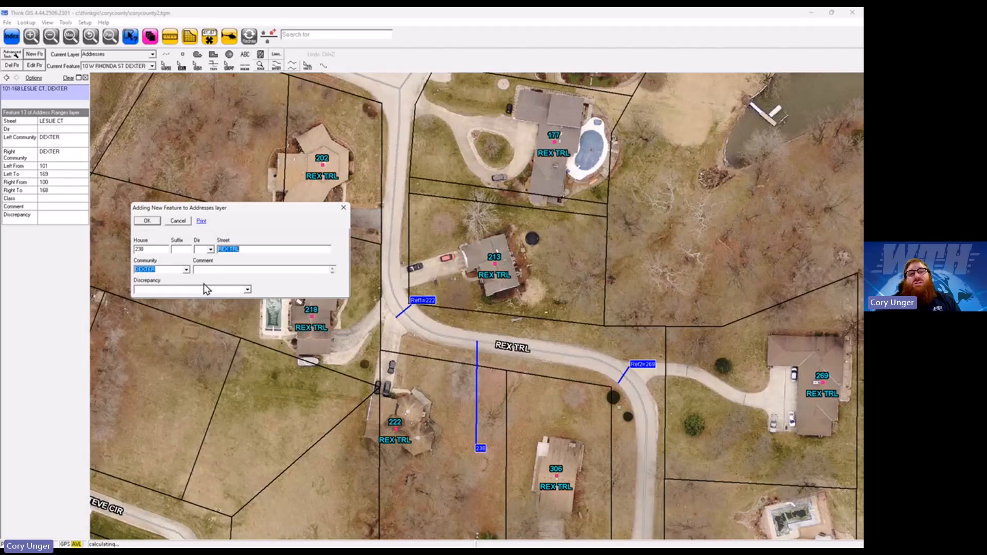
left_click(146, 220)
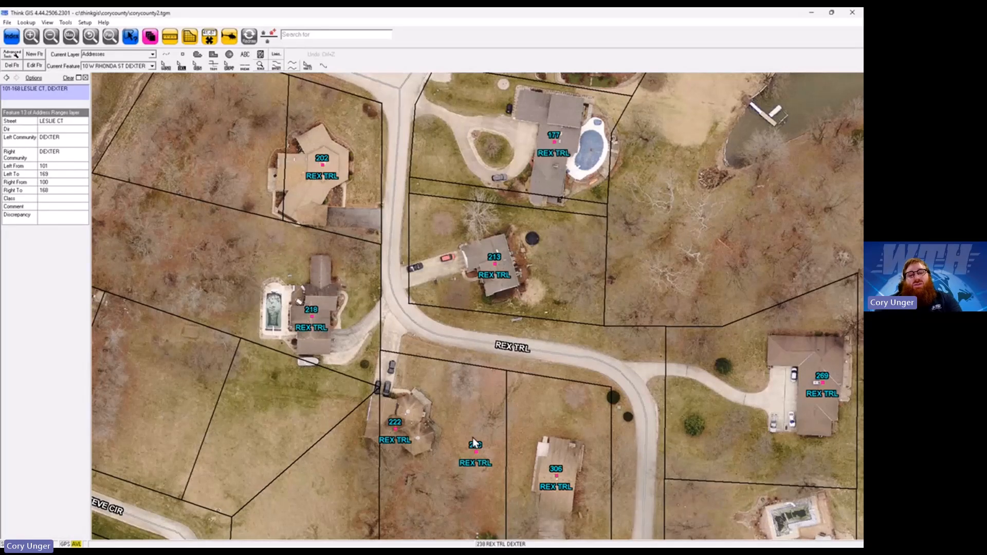
- Return to the saved rural view and delete the ST RD 54 address from the small lot south of the road
key("2")
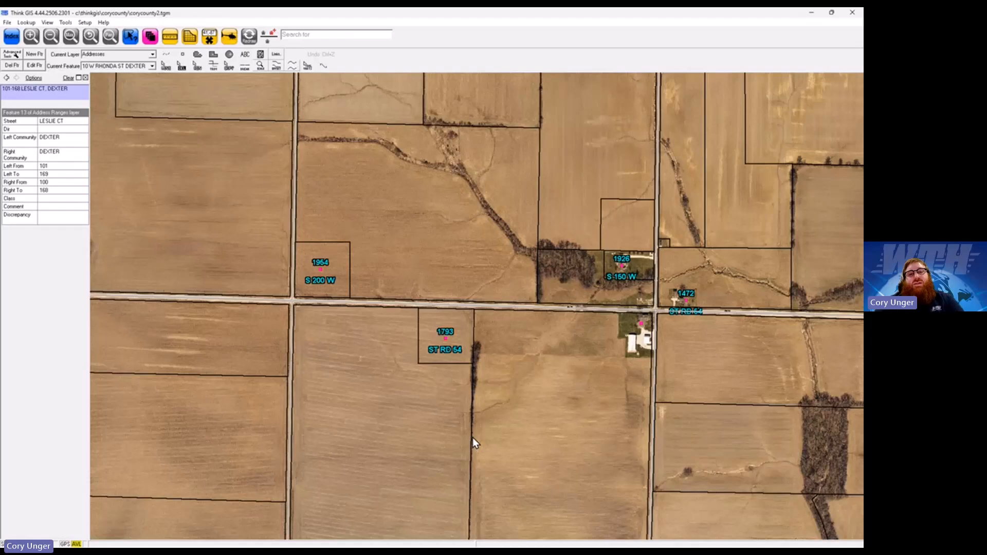
left_click(444, 338)
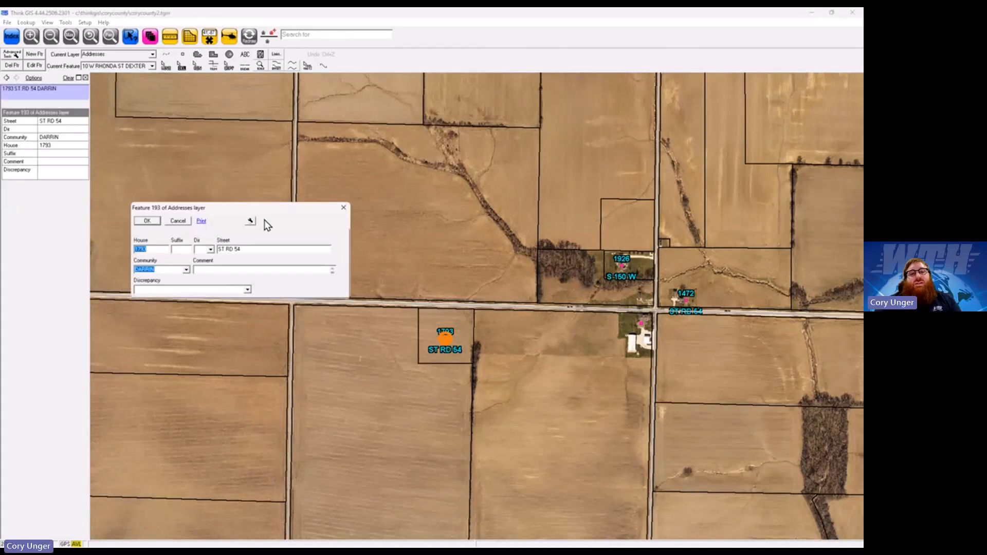
left_click(252, 220)
left_click(272, 263)
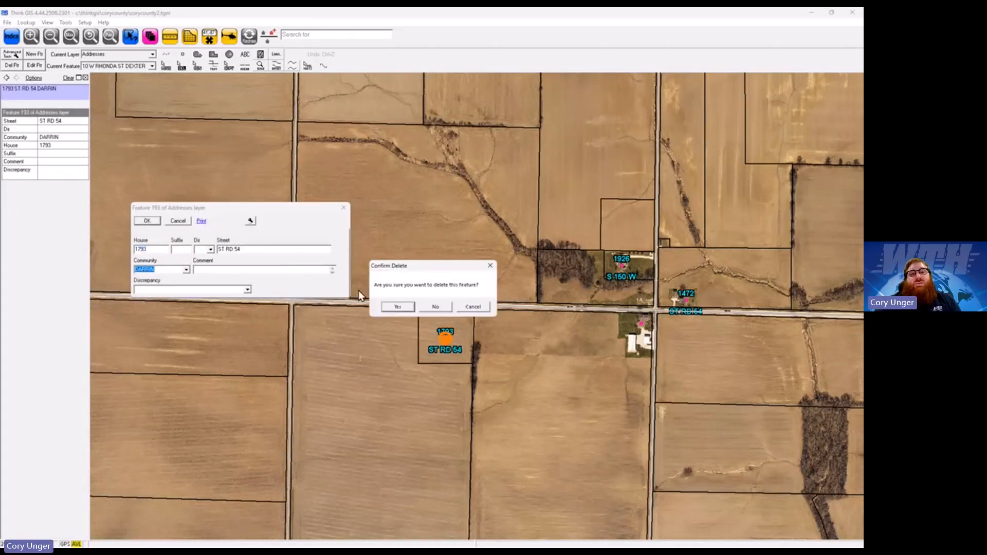
left_click(388, 306)
- Delete the S 200 W address from the corner lot northeast of the S 200 W and ST RD 54 intersection
left_click(323, 273)
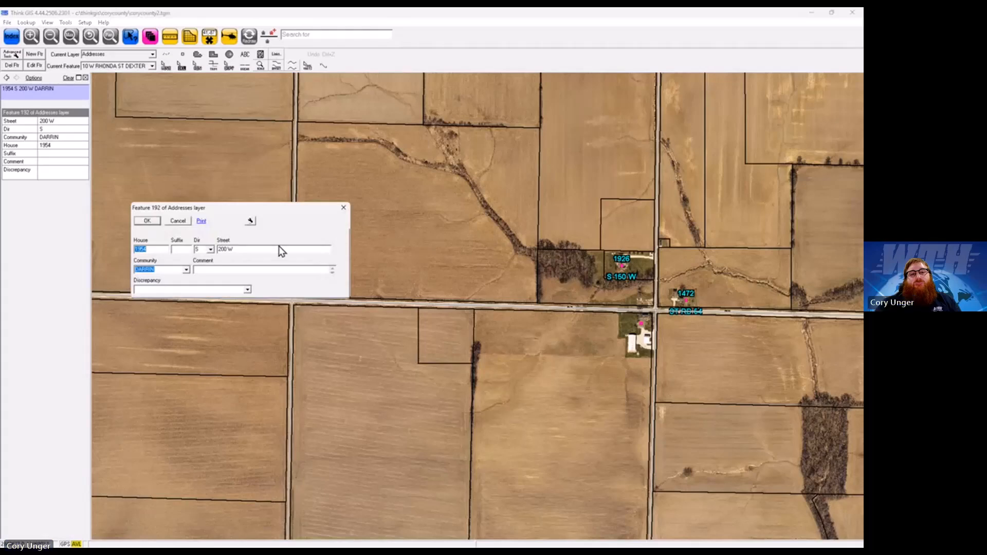
left_click(251, 221)
left_click(278, 265)
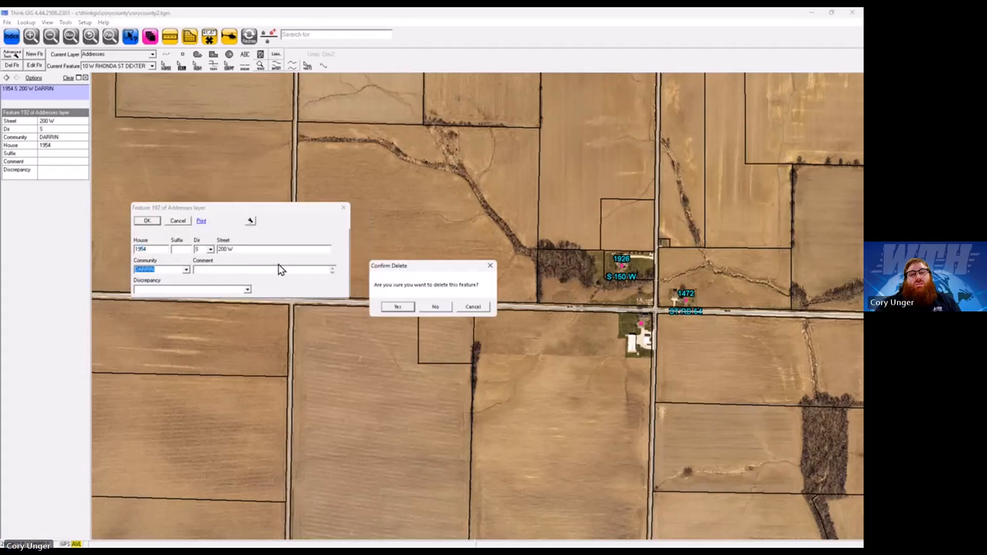
left_click(391, 306)
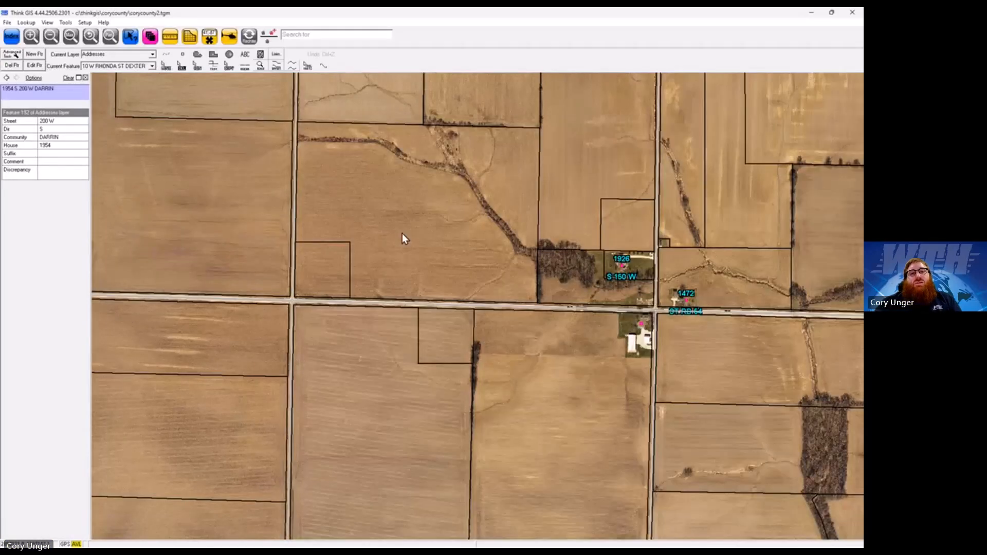
- Sketch the corner lot split into two house sites with access lines and add a ST RD 54 address to the southern site, community DARRIN
mouse_move(294, 269)
left_mouse_down()
mouse_move(350, 272)
mouse_move(313, 266)
mouse_move(326, 248)
mouse_move(331, 287)
mouse_move(333, 278)
mouse_move(323, 306)
left_mouse_up()
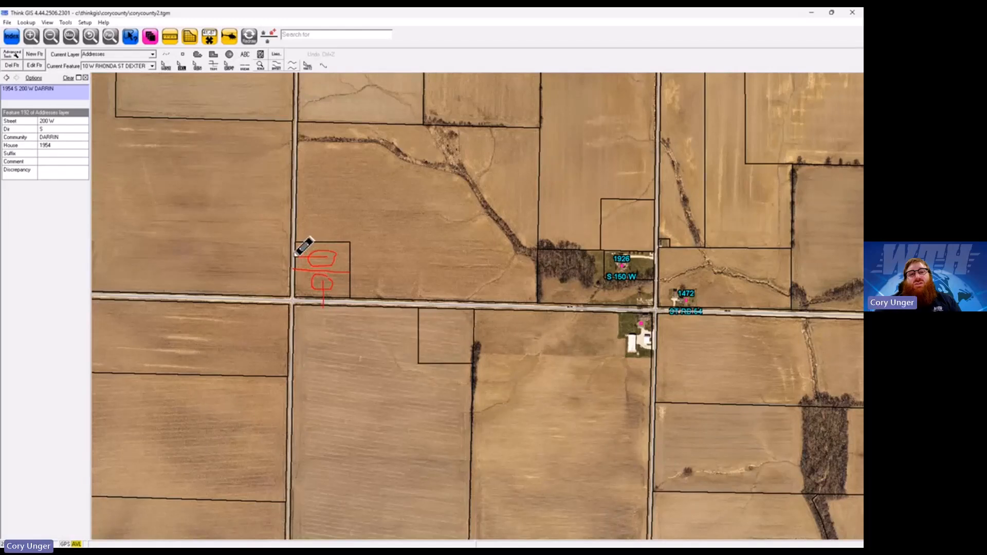
left_click(268, 36)
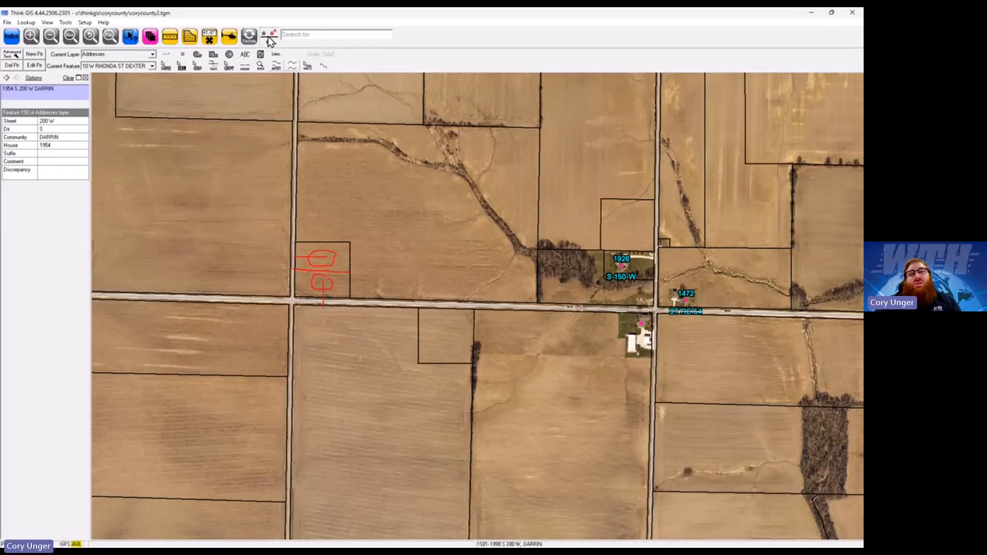
left_click(323, 281)
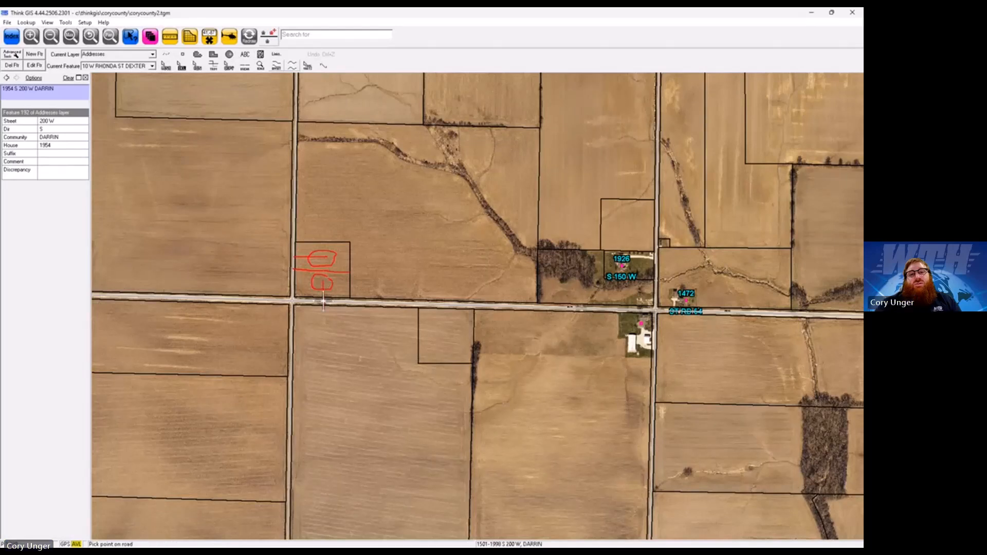
left_click(323, 302)
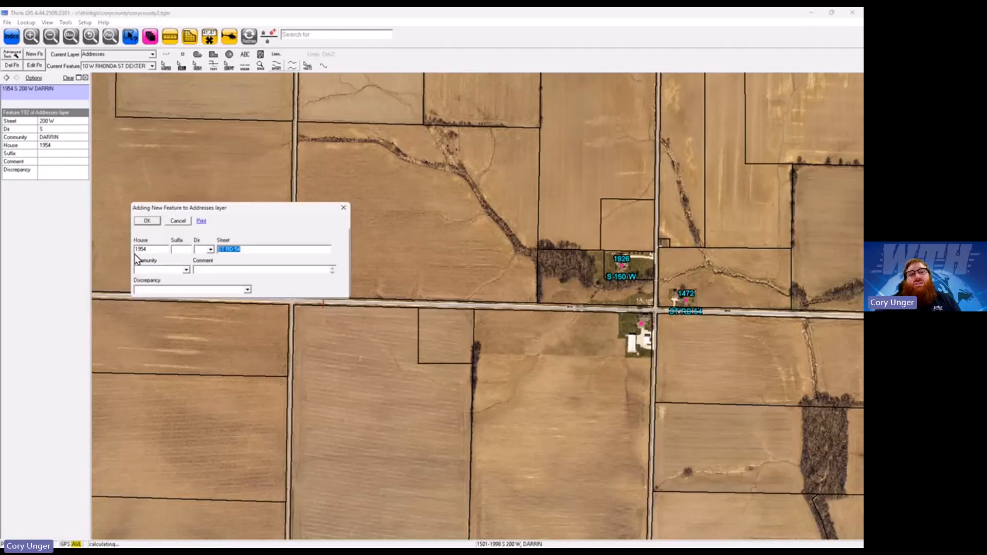
left_click_drag(220, 210, 210, 128)
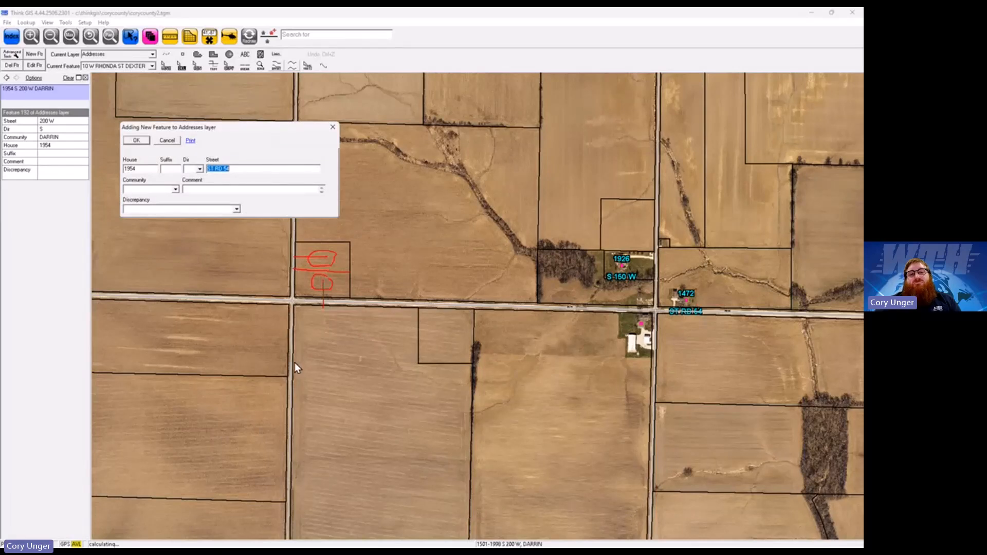
left_click(175, 189)
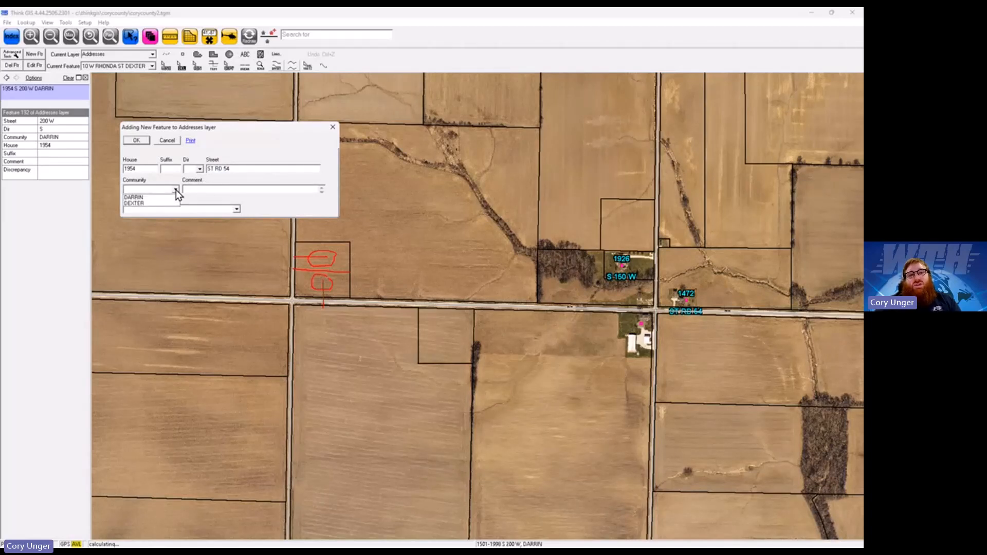
left_click(144, 197)
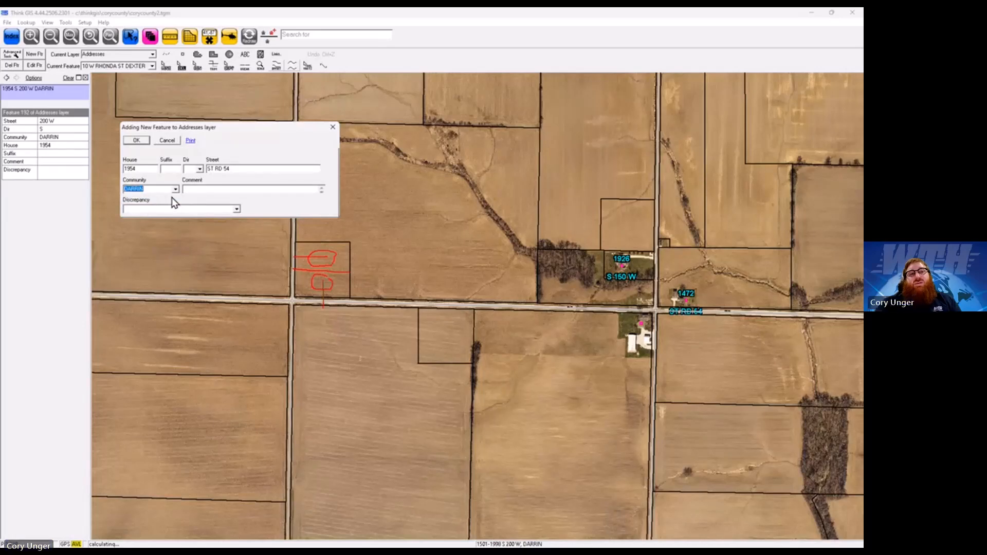
left_click(136, 141)
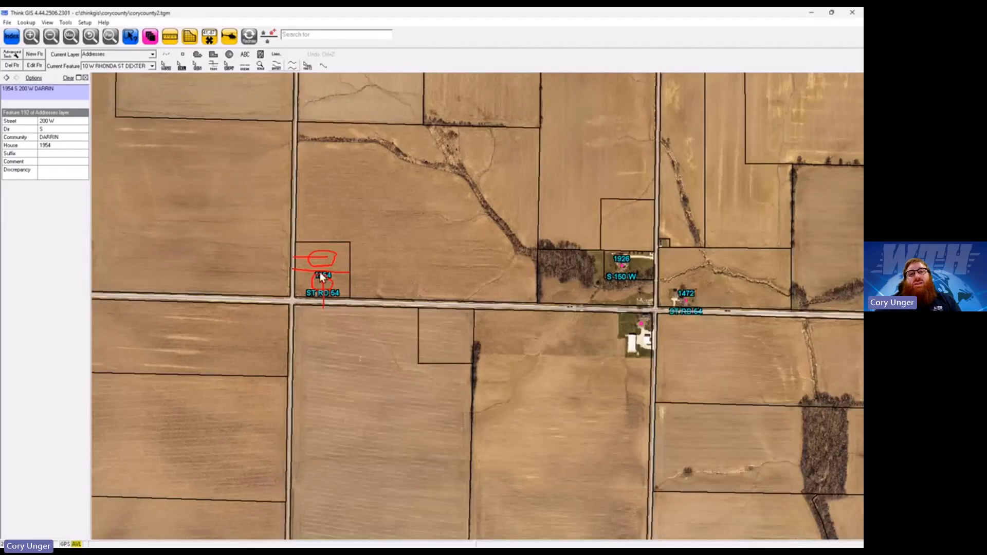
- Check the S 200 W address range and add an address on that road to the corner lot's northern site, community DARRIN
left_click(294, 253)
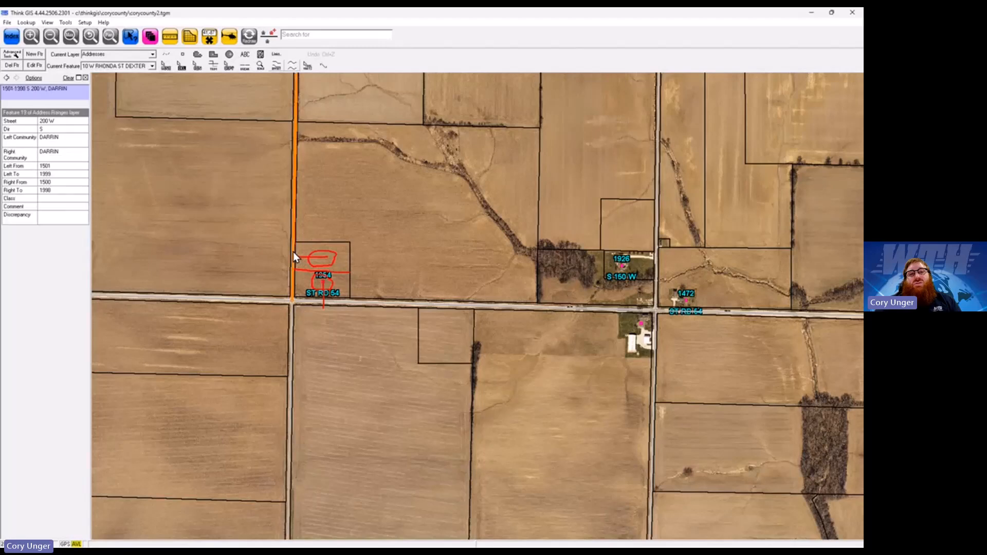
left_click(269, 37)
left_click(325, 259)
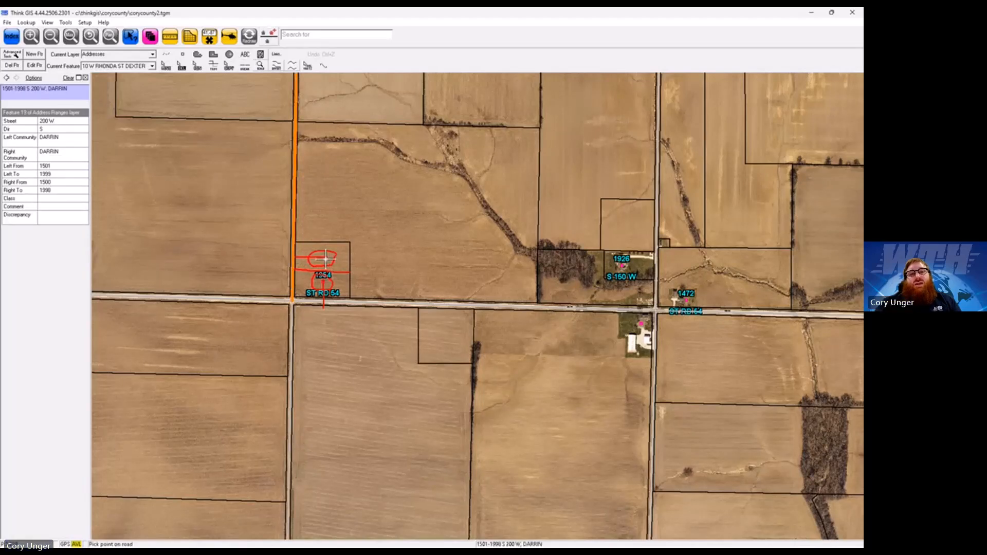
left_click(292, 258)
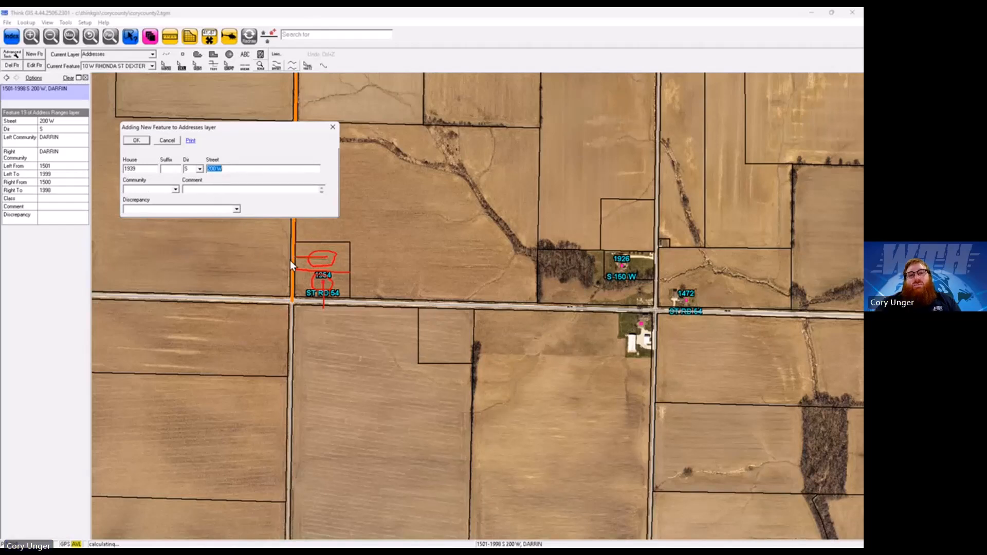
left_click(177, 189)
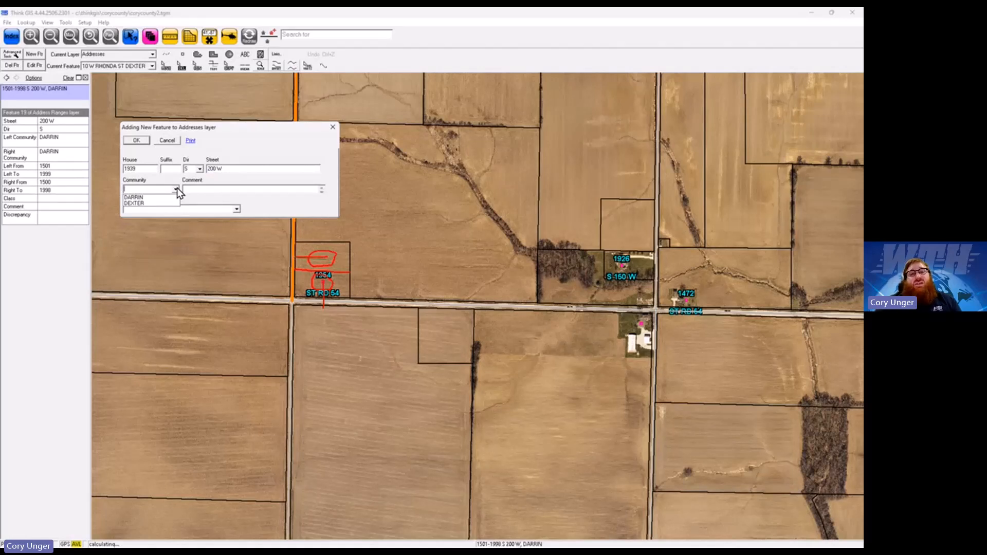
left_click(135, 197)
left_click(137, 140)
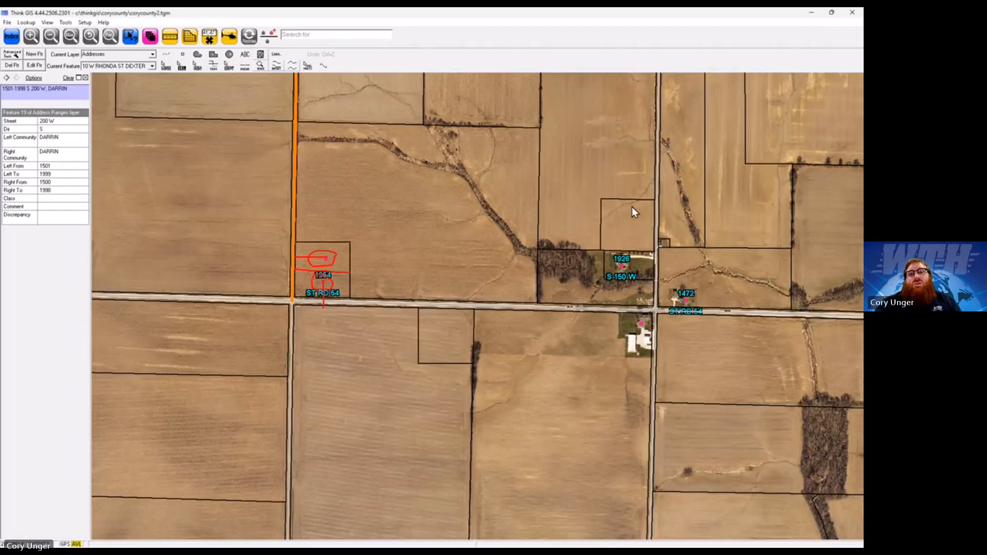
- Outline the empty parcel north of the S 150 W house and the small parcel across the road in red
mouse_move(652, 196)
left_mouse_down()
mouse_move(599, 204)
mouse_move(653, 255)
mouse_move(652, 198)
left_mouse_up()
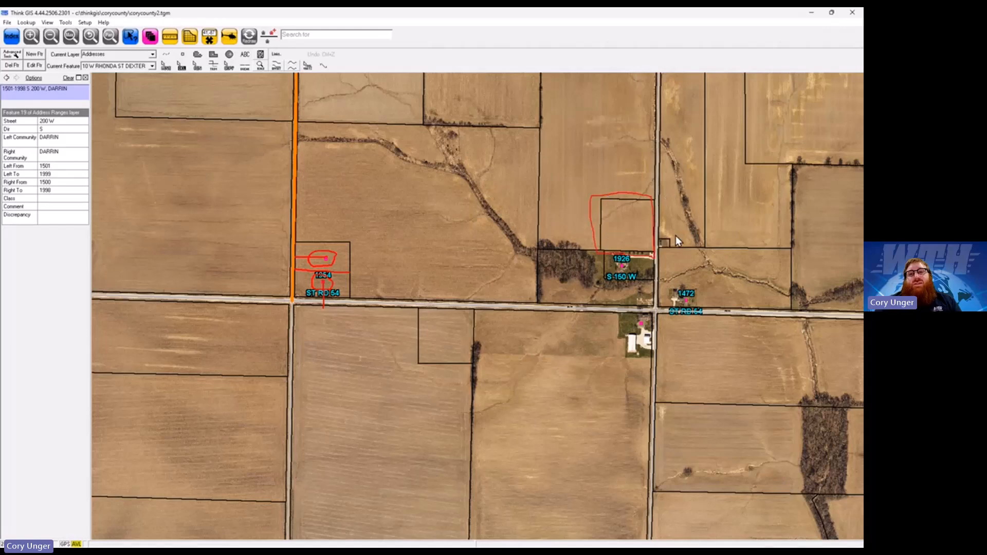
mouse_move(676, 236)
left_mouse_down()
mouse_move(651, 236)
mouse_move(676, 253)
mouse_move(673, 235)
left_mouse_up()
left_click_drag(573, 184, 705, 291)
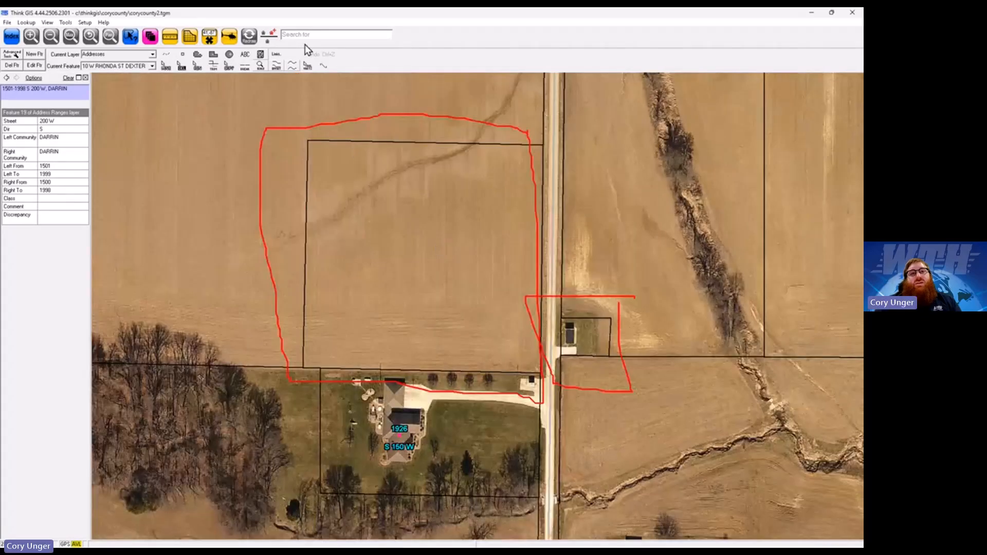
- Add an S 150 W address to the empty parcel west of the road, with its access point on S 150 W and community DARRIN
left_click(268, 37)
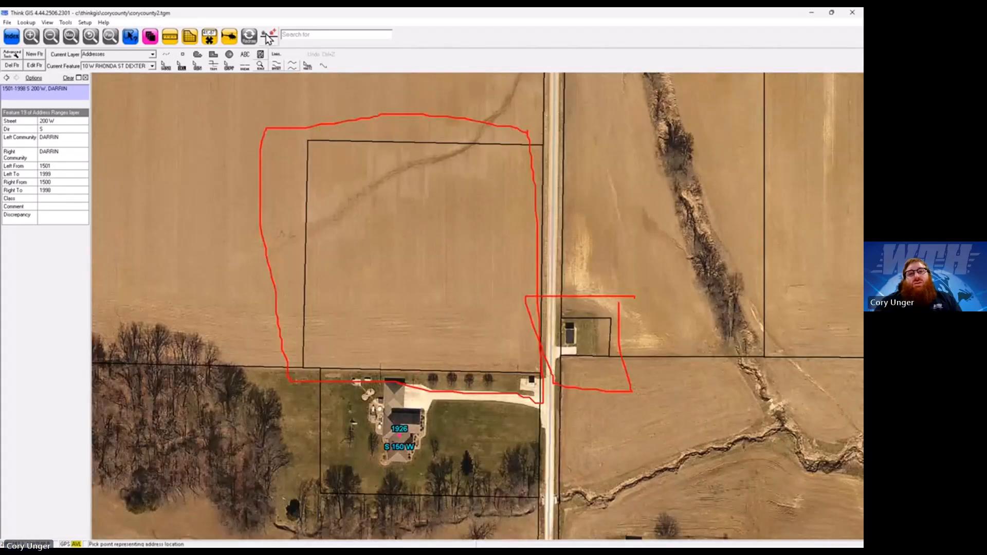
left_click(481, 330)
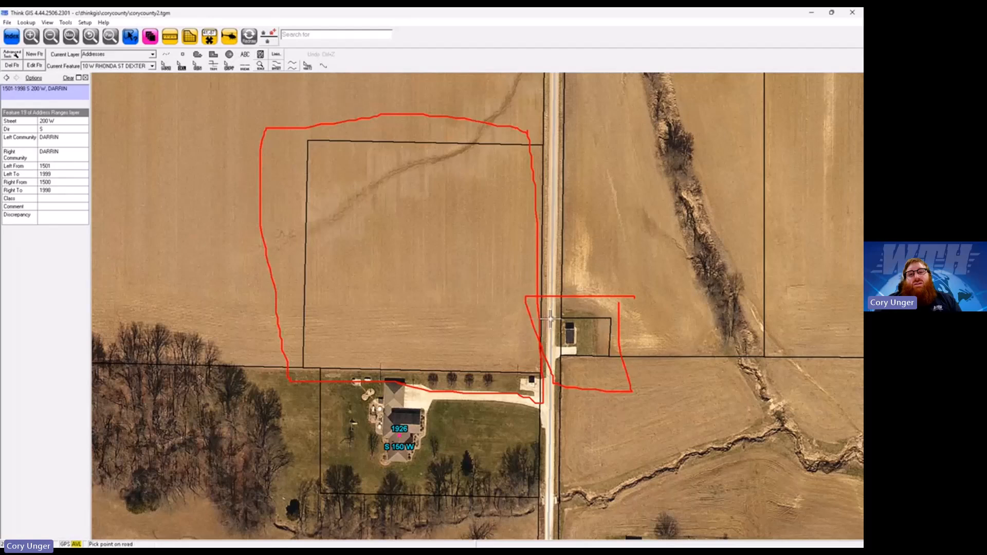
left_click(551, 319)
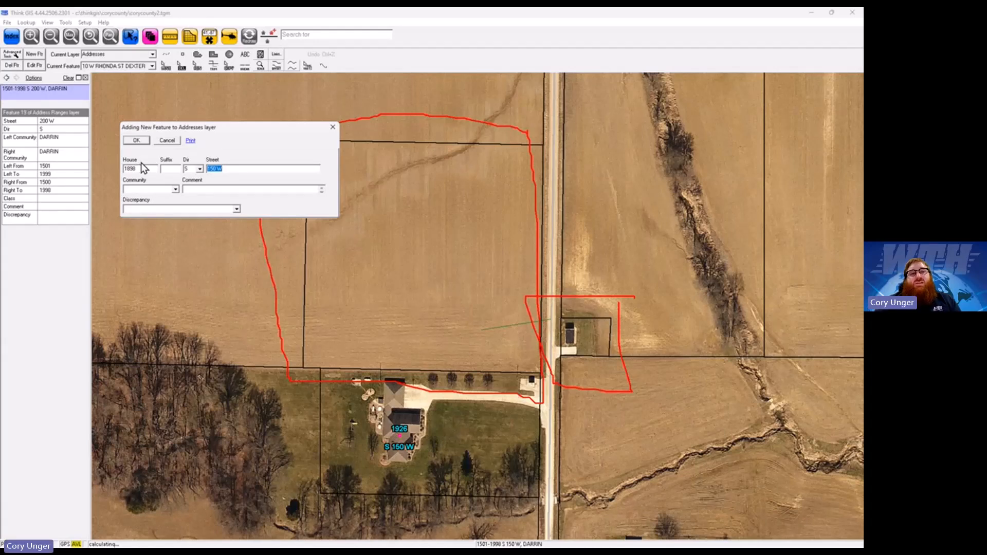
left_click(175, 189)
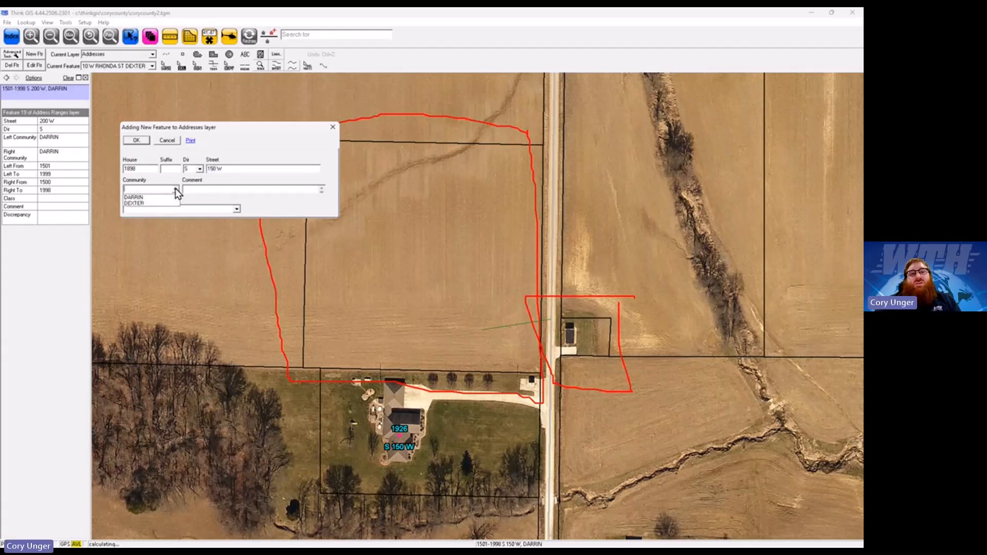
left_click(145, 197)
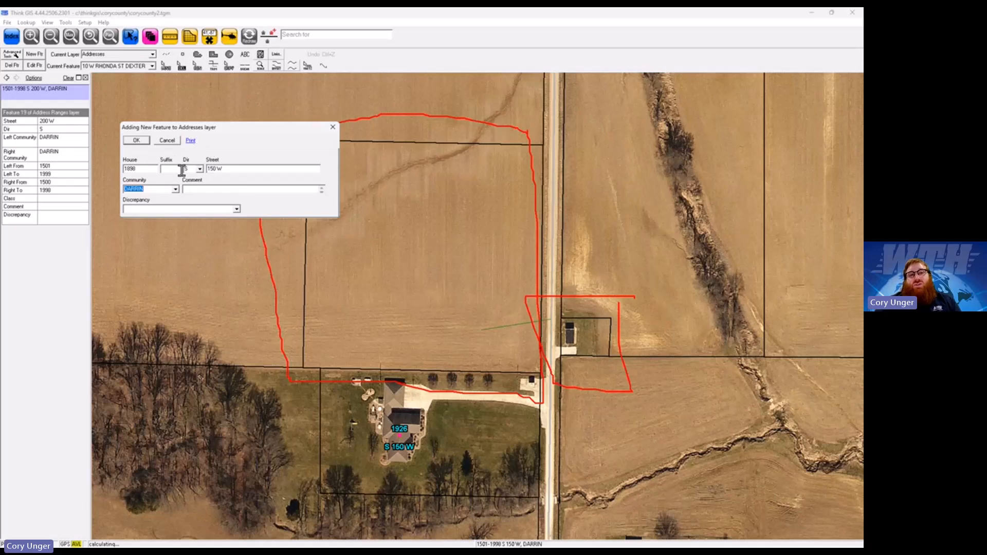
left_click(136, 141)
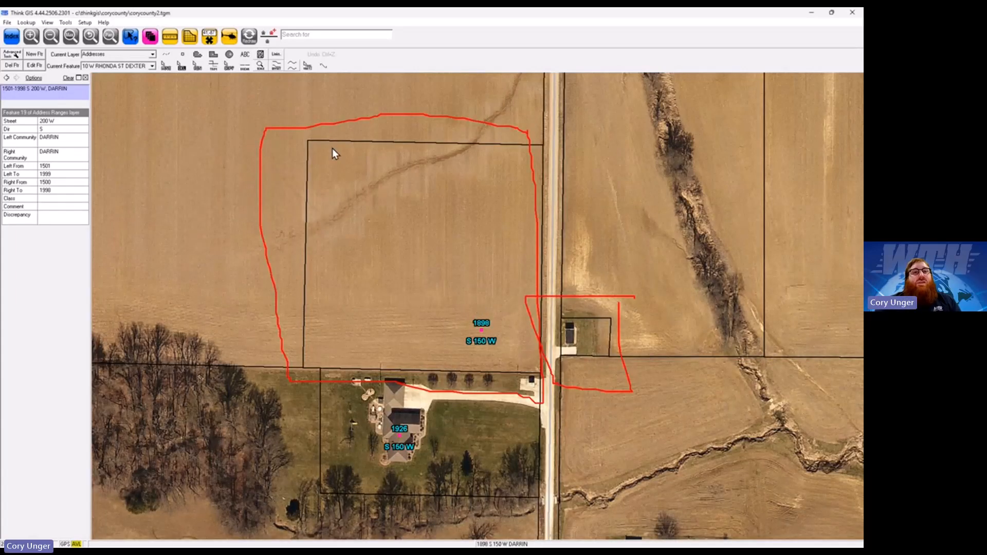
- Add an S 150 W address to the small building east of the road, with its access point beside it and community DARRIN
left_click(269, 38)
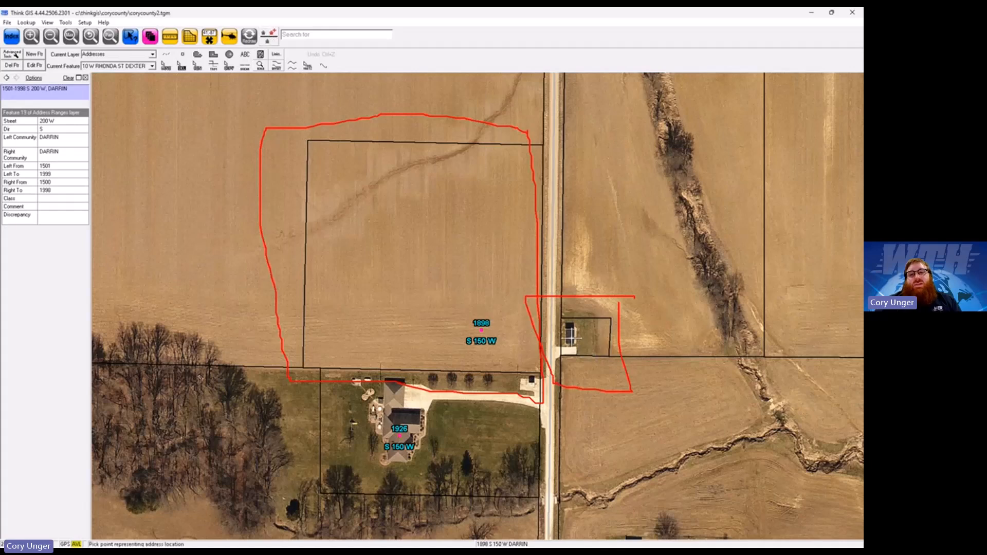
left_click(570, 335)
left_click(551, 337)
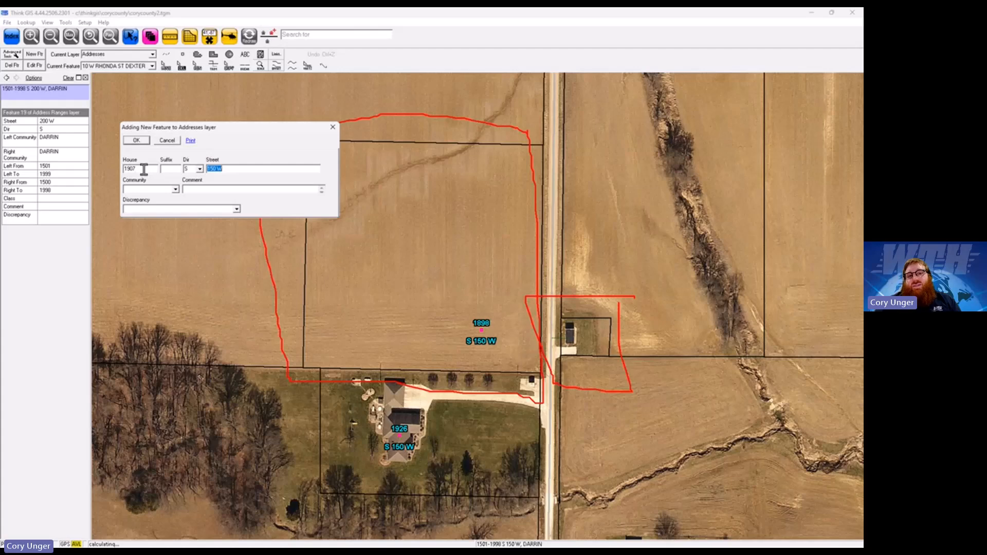
left_click(175, 189)
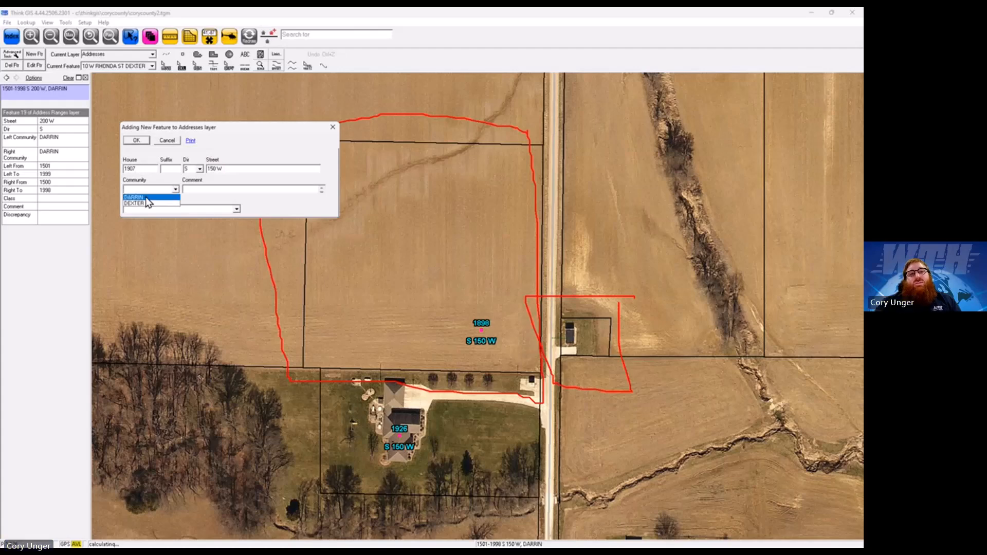
left_click(149, 199)
left_click(131, 143)
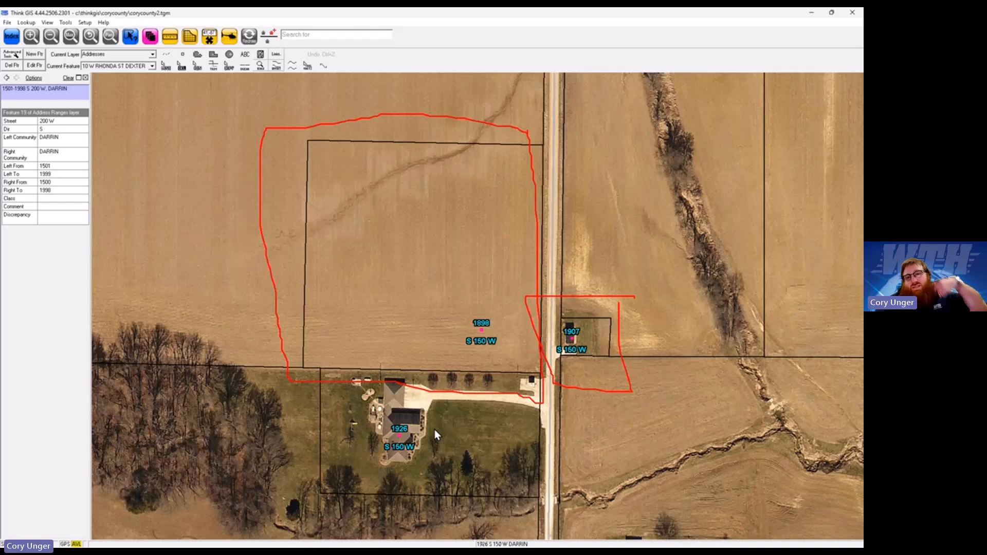
- Examine the left and right address range values of the S 150 W road segment
left_click(553, 278)
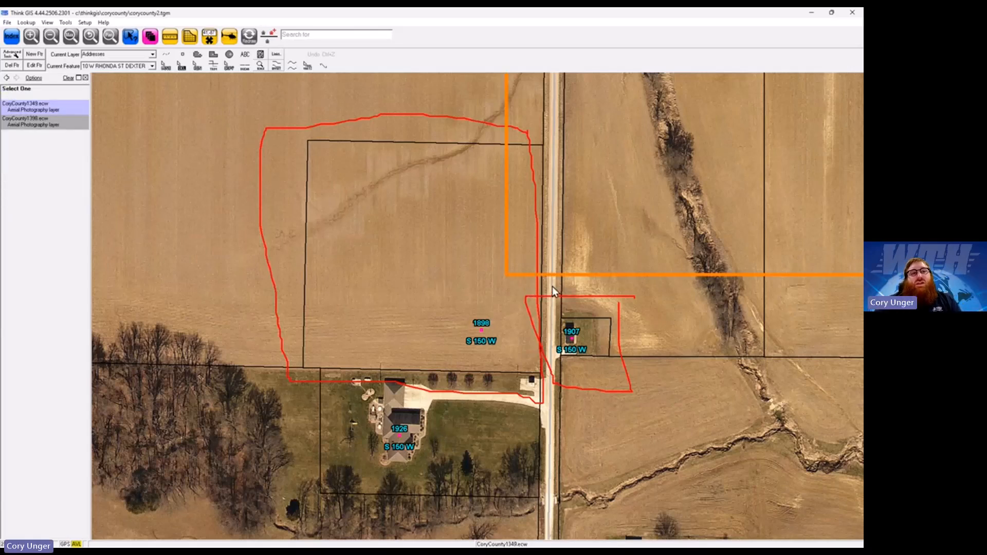
left_click(552, 286)
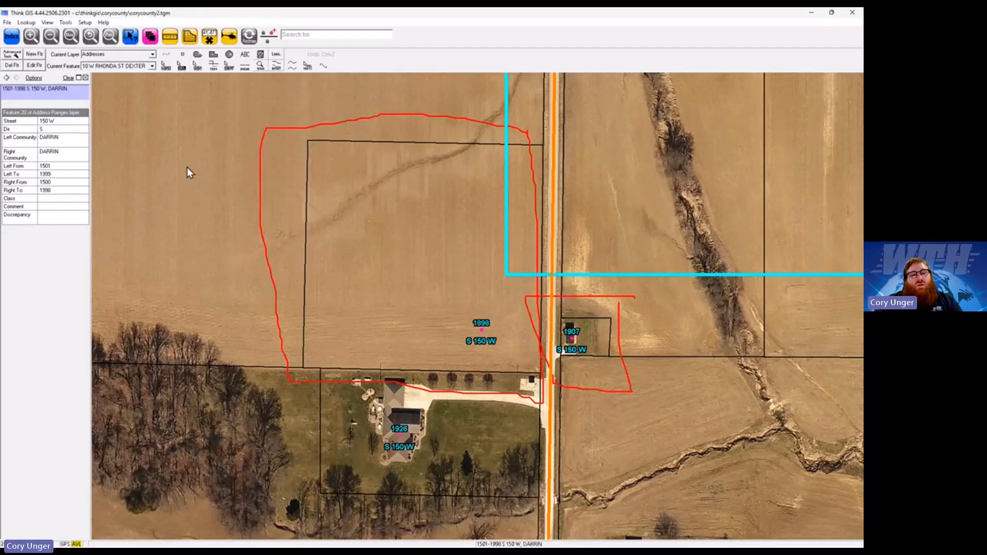
- Save the changes to the current map and open the recent map corycounty3.tgm
left_click(7, 23)
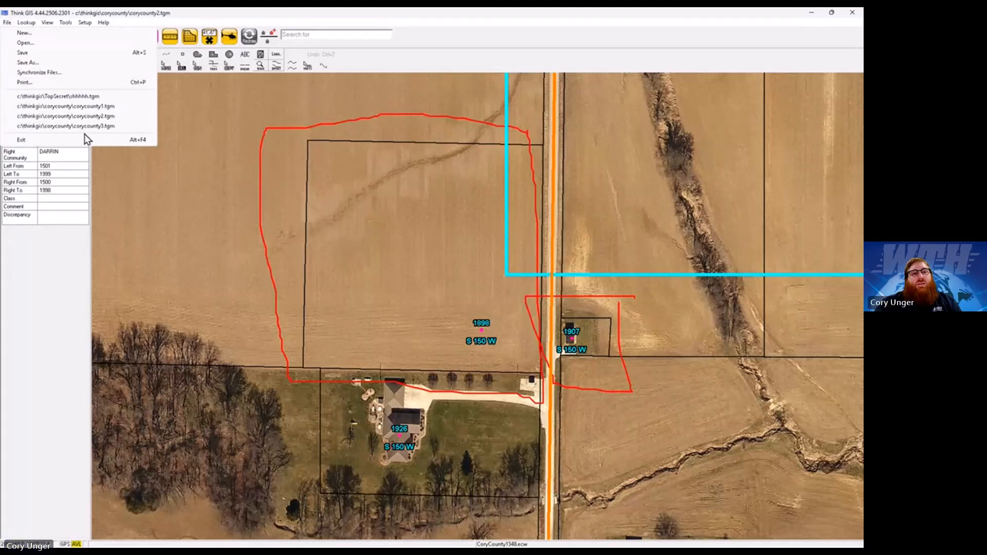
left_click(110, 127)
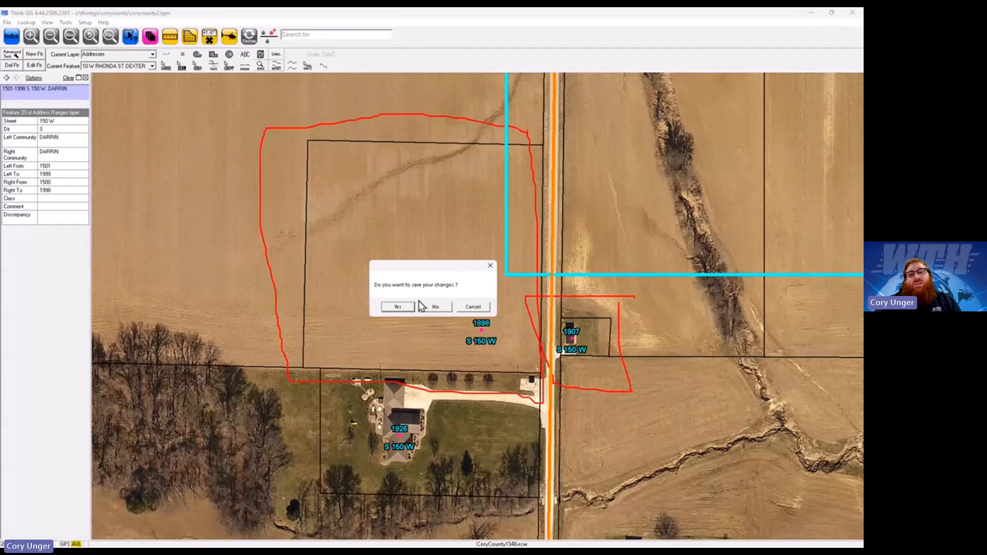
left_click(398, 307)
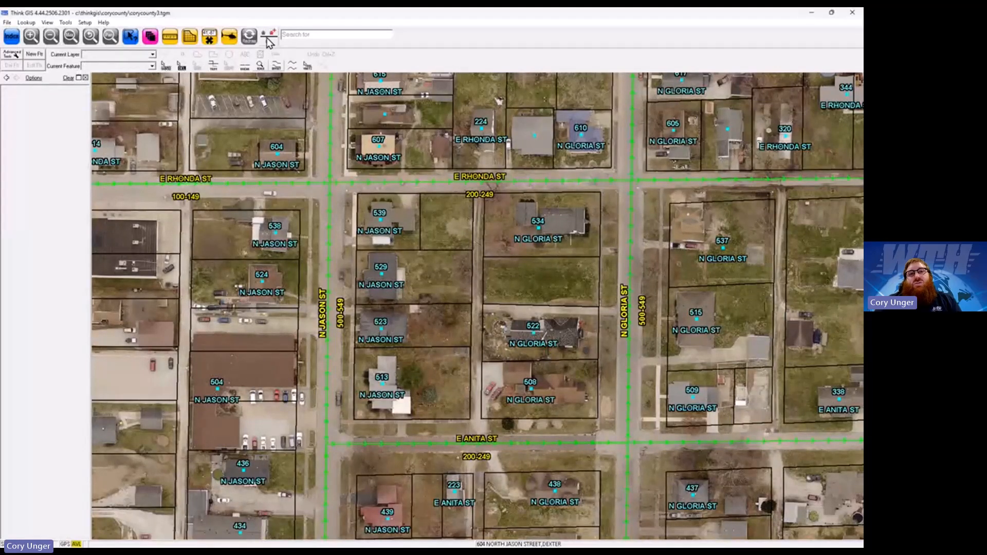
- Check the lock settings of the map layers and close them without making changes
left_click(66, 23)
left_click(123, 113)
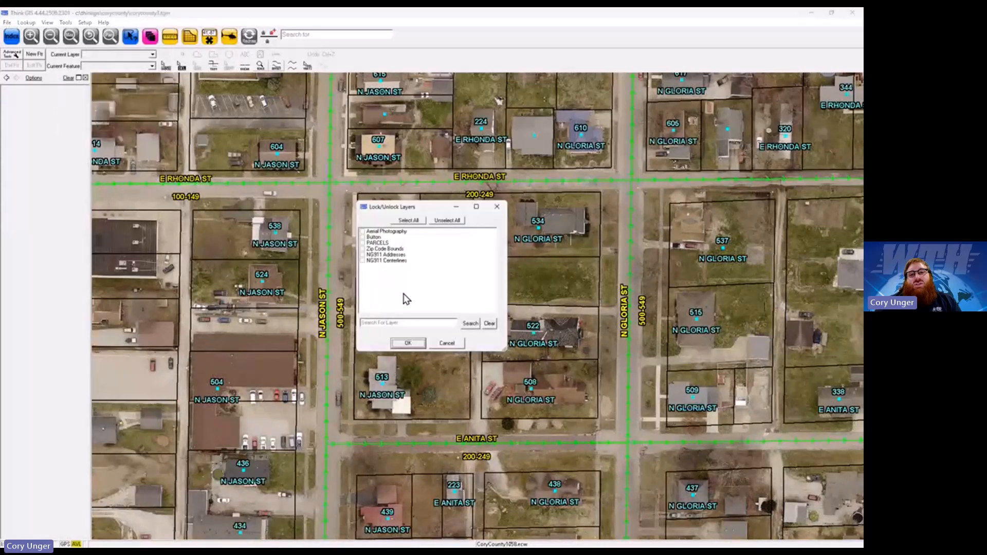
left_click(497, 209)
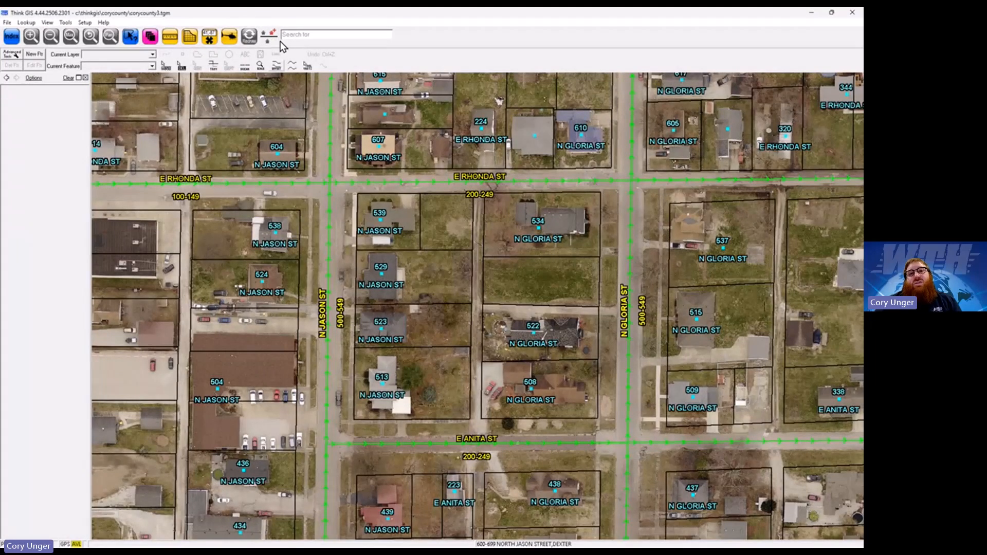
- Review the NG911 centerline attributes of the 200-249 block of E Rhonda St
double_click(522, 182)
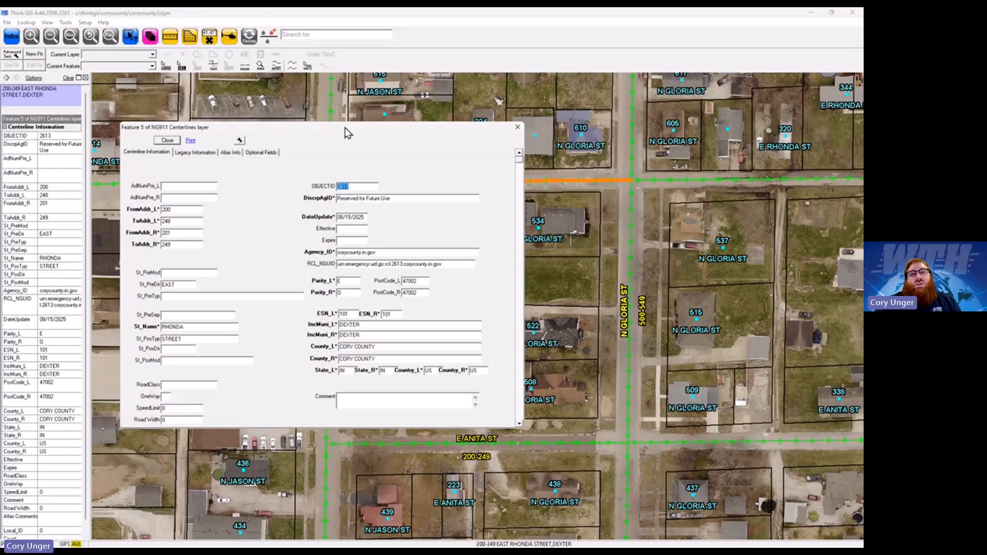
left_click_drag(345, 132, 459, 140)
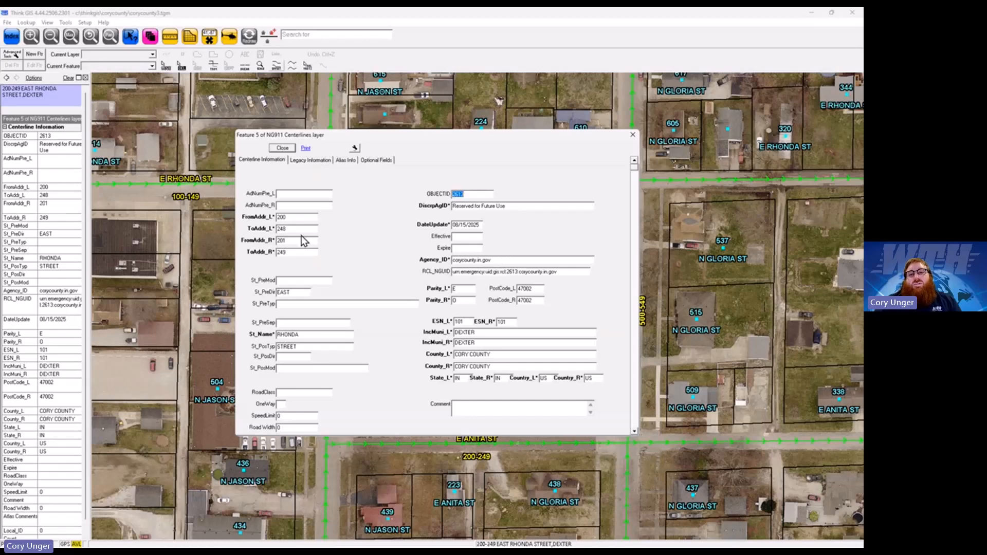
left_click(281, 148)
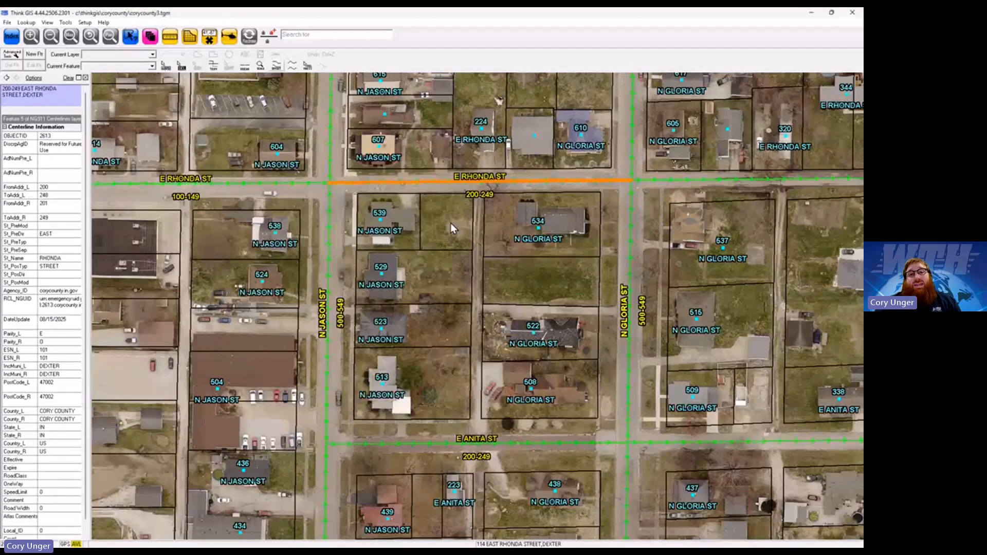
- Add an NG911 address point on the vacant lot east of house 539, referenced to E Rhonda St, accepting the prefilled address and legacy fields
left_click(269, 35)
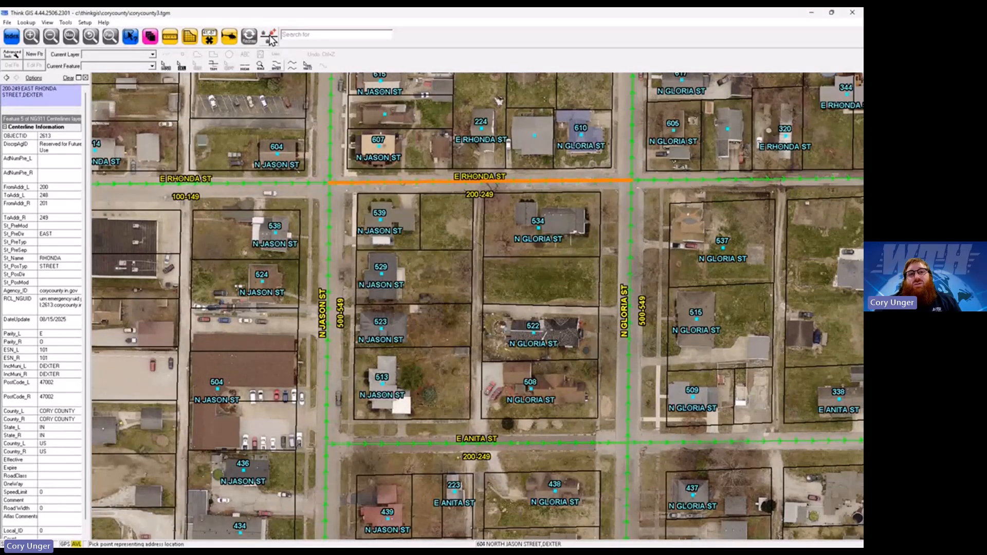
left_click(444, 221)
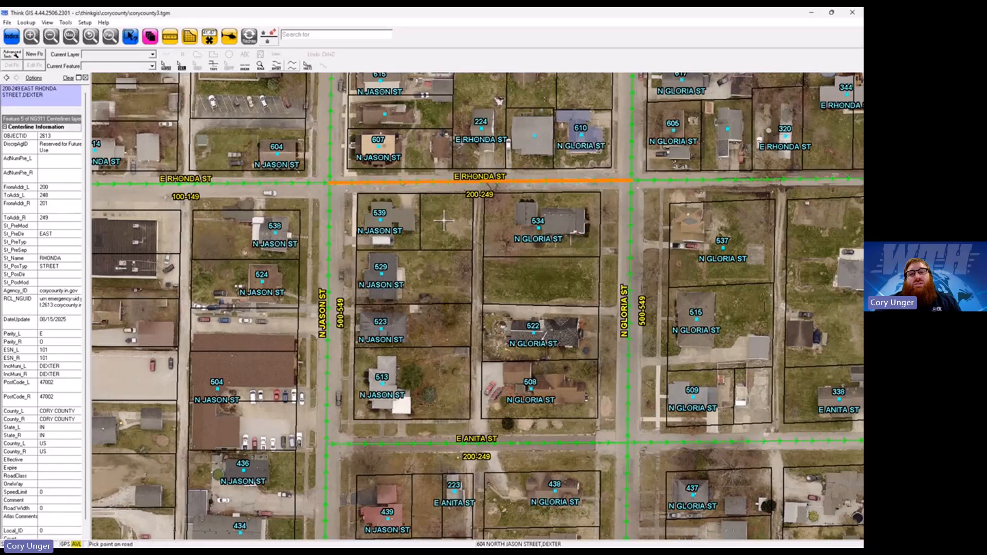
left_click(445, 182)
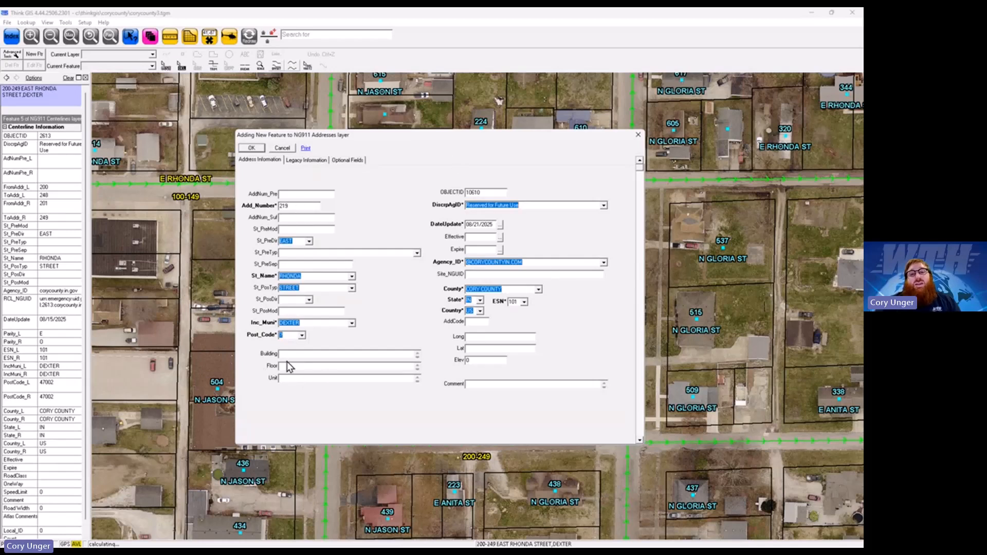
left_click(305, 160)
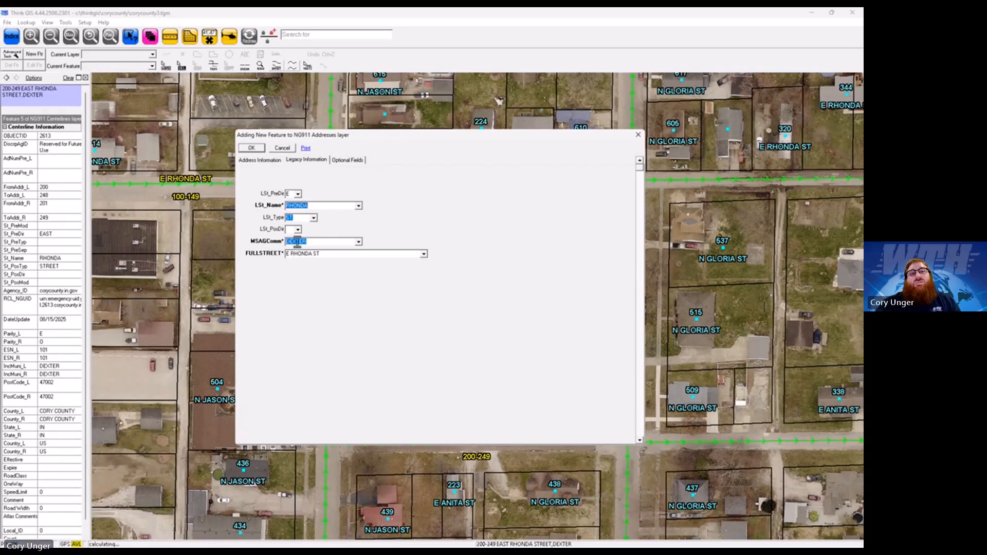
left_click(251, 148)
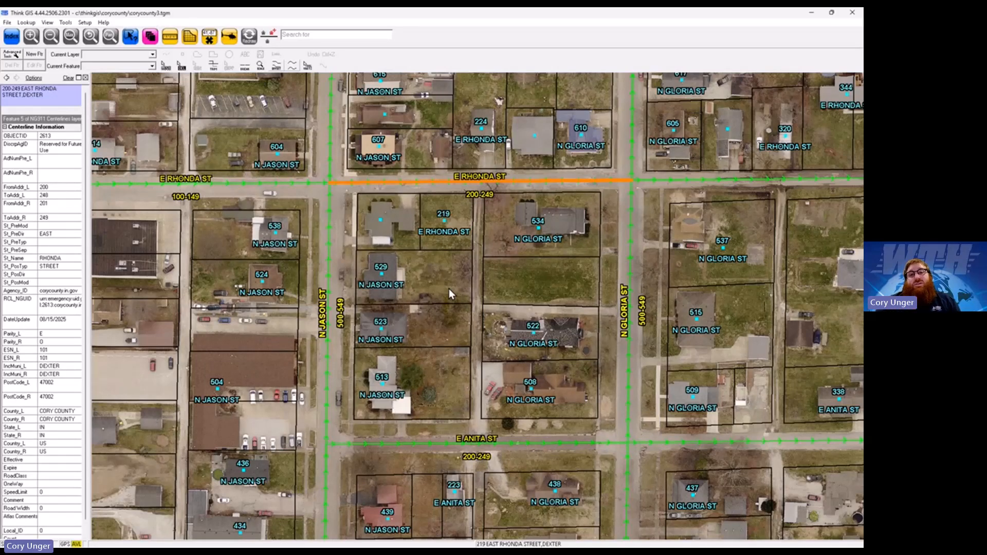
- Review the filled-in attributes of the new address point on E Rhonda St, including its Site_NGUID, date and coordinates
left_click(443, 222)
double_click(445, 220)
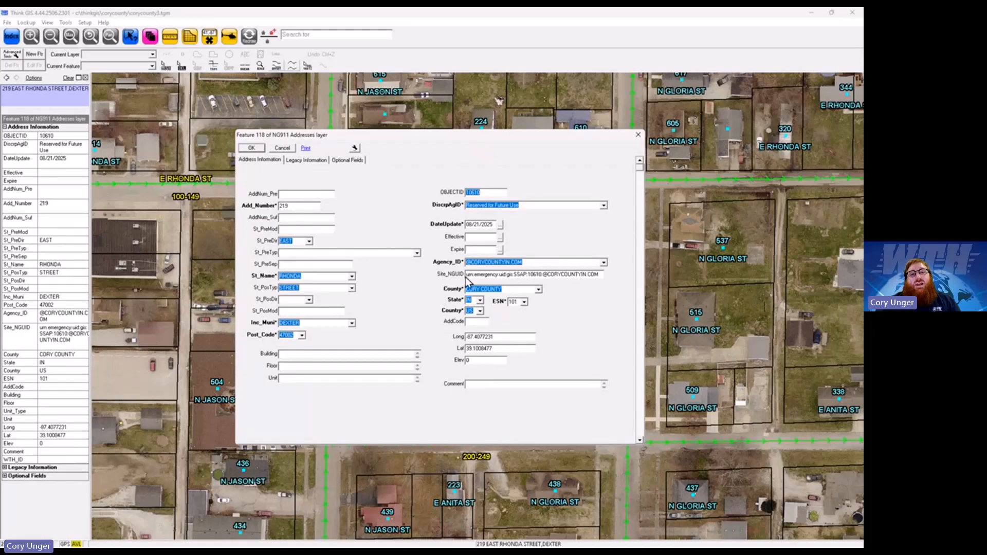
left_click(504, 230)
left_click(452, 318)
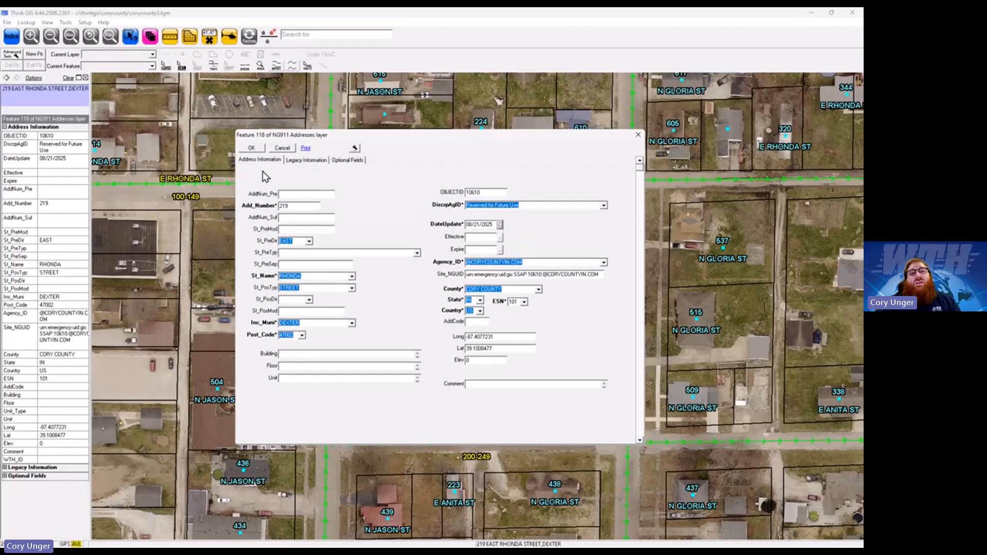
left_click(253, 148)
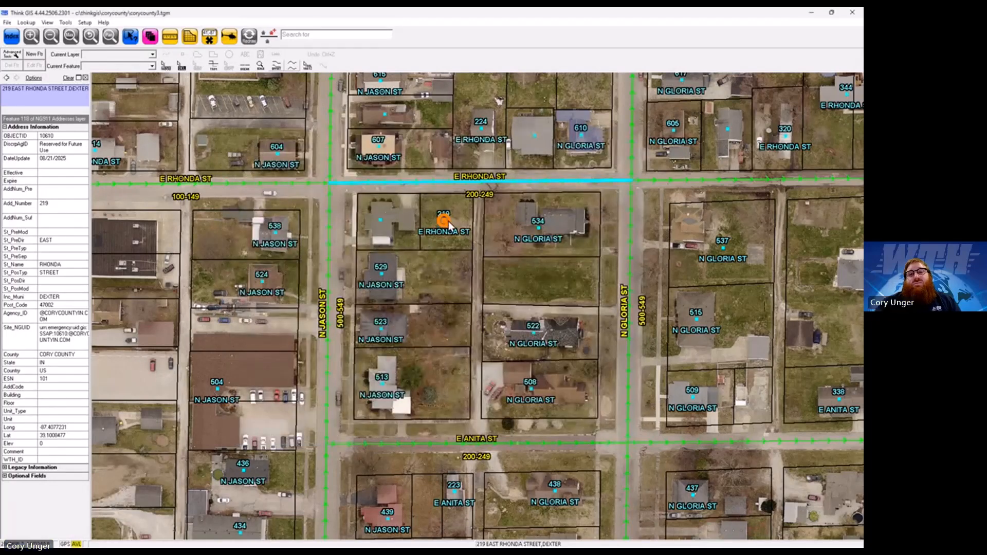
- Mark the vacant lot between houses 534 and 522 and add an NG911 address point there, referenced to N Gloria St, accepting the prefilled fields
left_click_drag(515, 280, 537, 263)
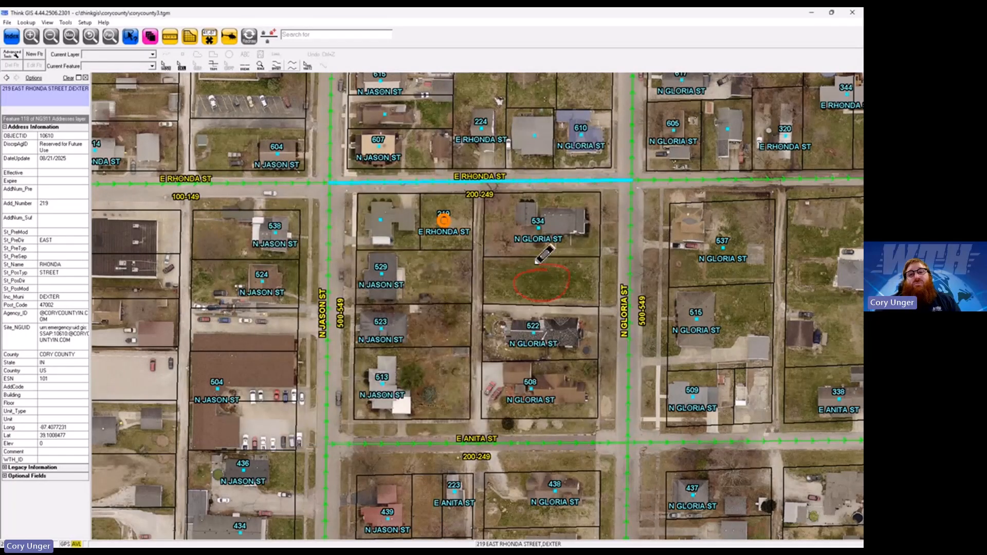
left_click(268, 36)
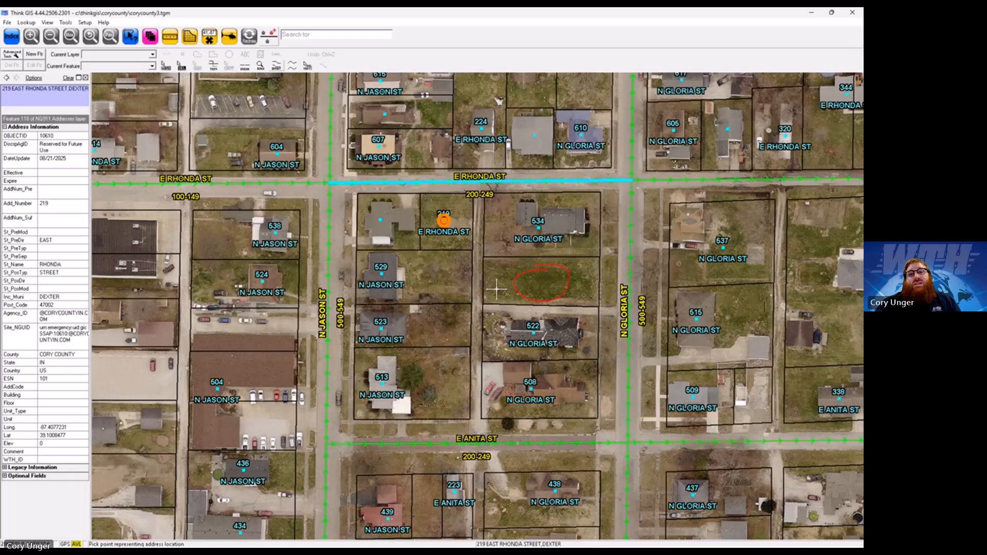
left_click(542, 282)
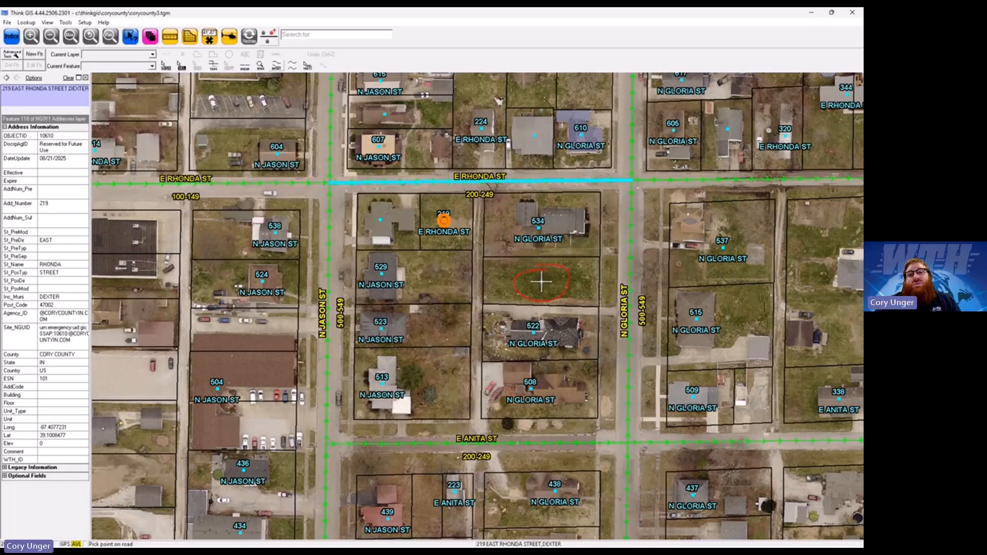
left_click(630, 280)
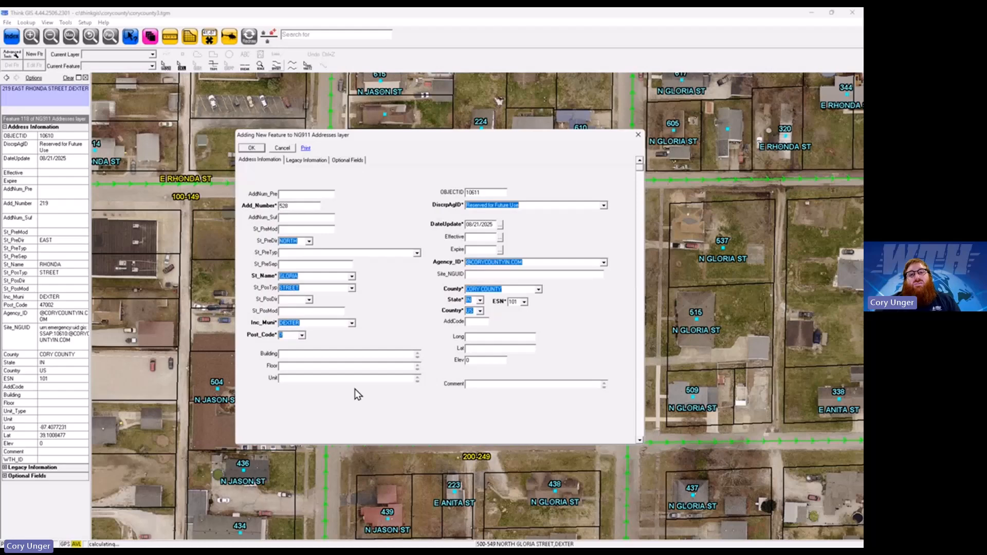
left_click(306, 160)
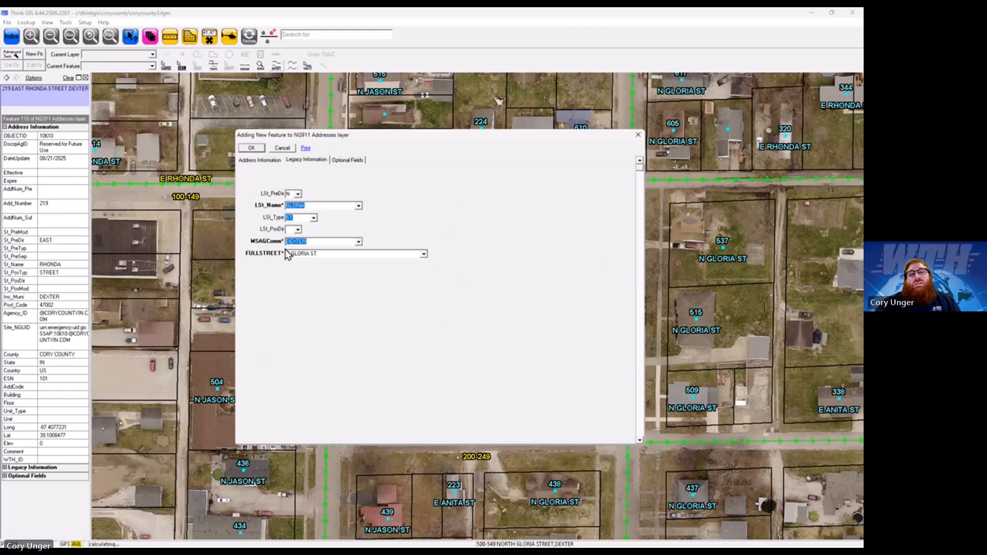
left_click(252, 148)
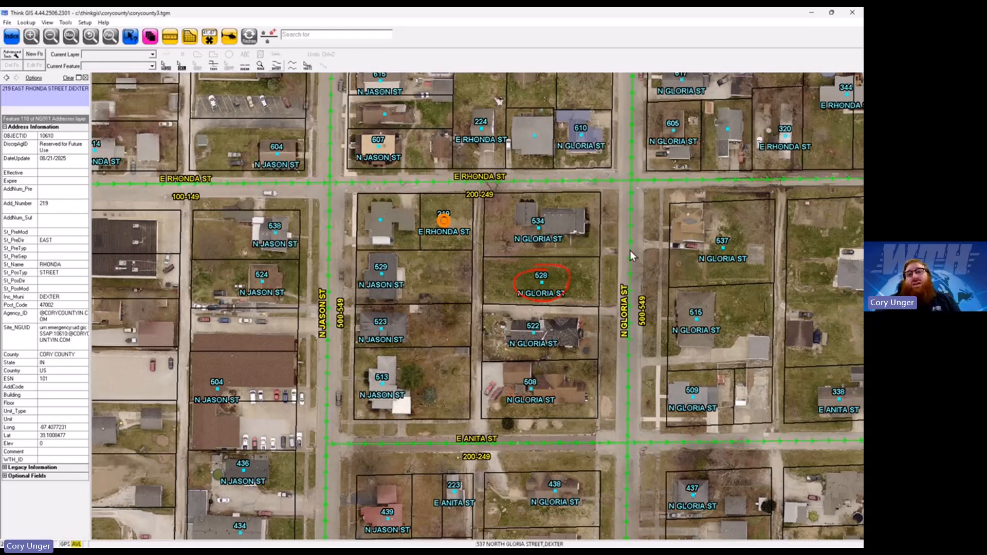
mouse_move(619, 250)
left_mouse_down()
mouse_move(718, 247)
mouse_move(714, 278)
mouse_move(612, 284)
left_mouse_up()
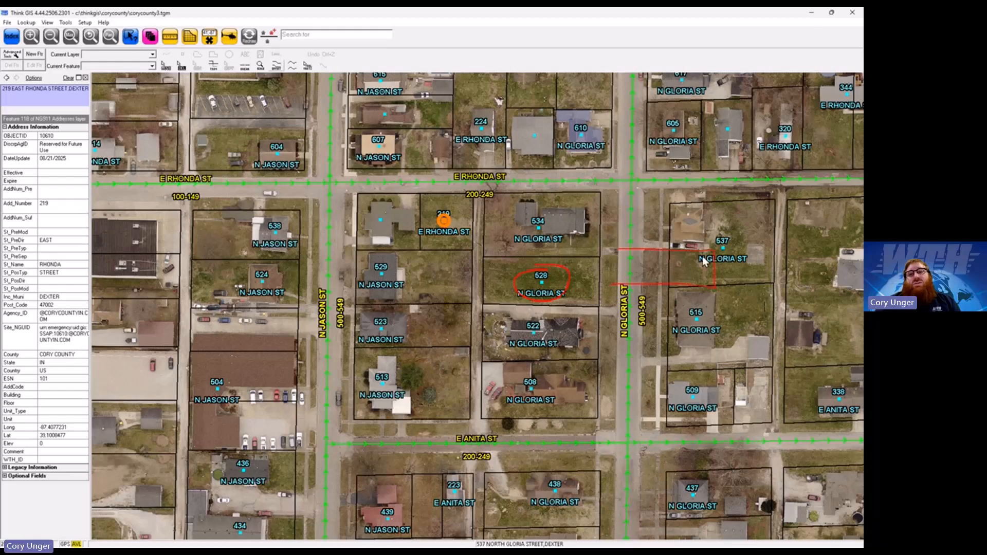
left_click(268, 35)
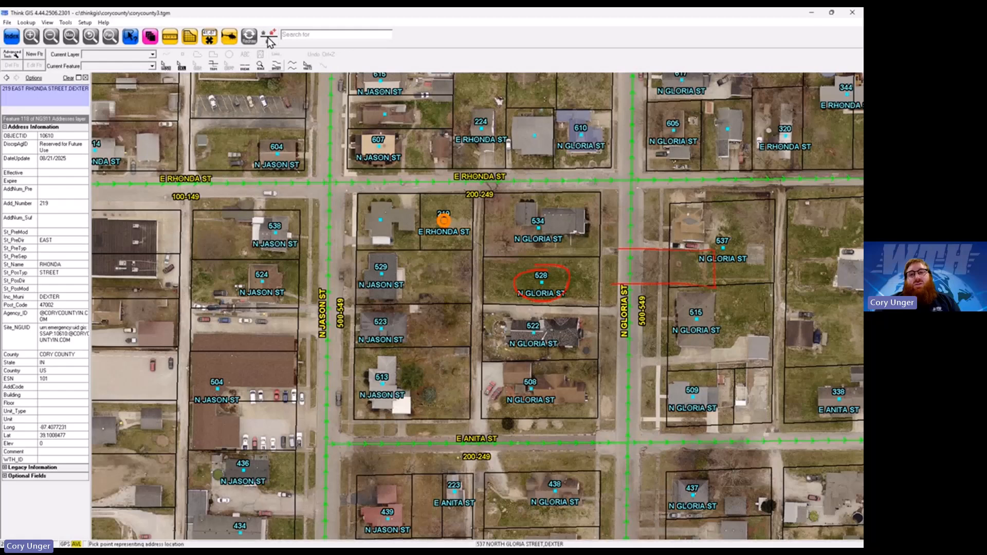
left_click(688, 268)
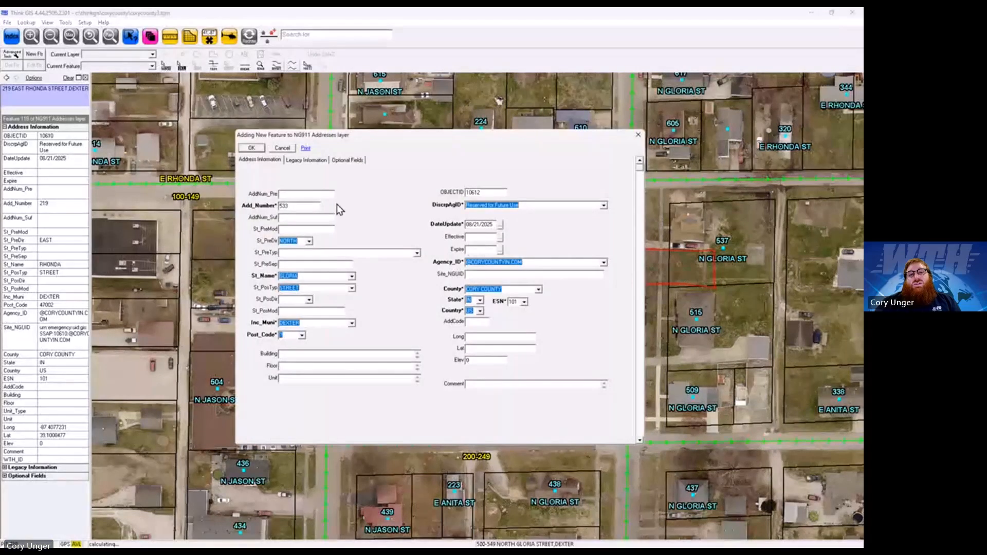
left_click_drag(424, 138, 285, 136)
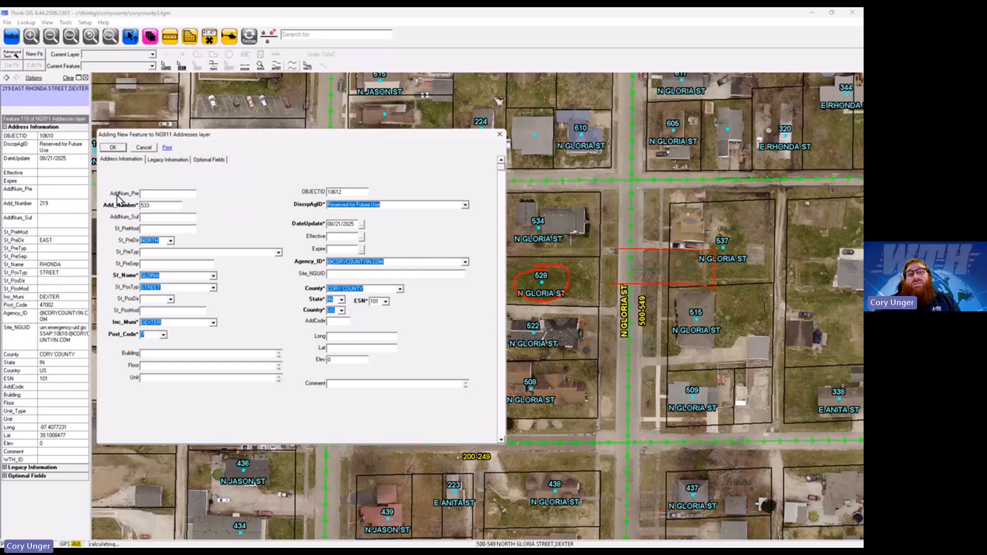
left_click(146, 148)
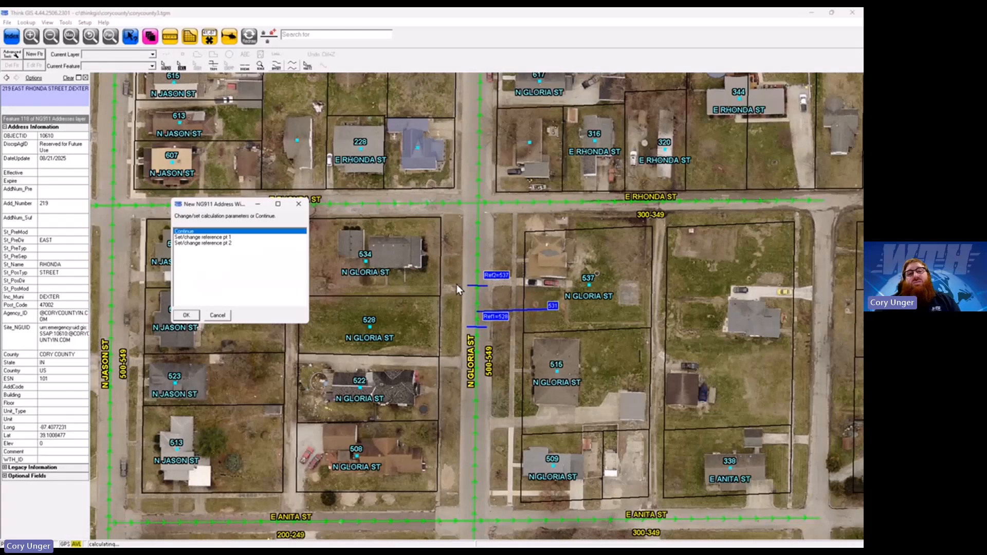
- Move reference point 2 of the address calculation to N Gloria St west of house 537 and set its address number to 534
left_click(225, 243)
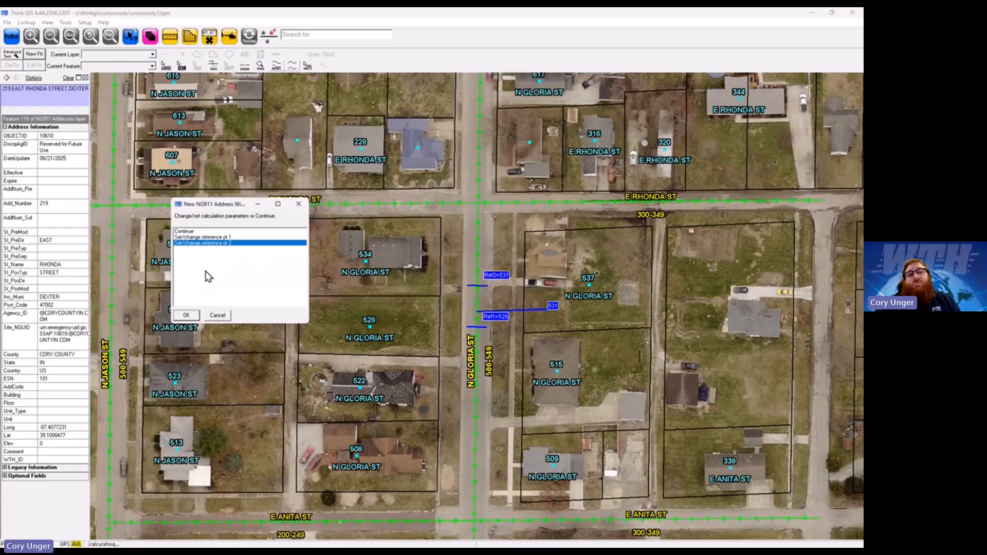
left_click(195, 314)
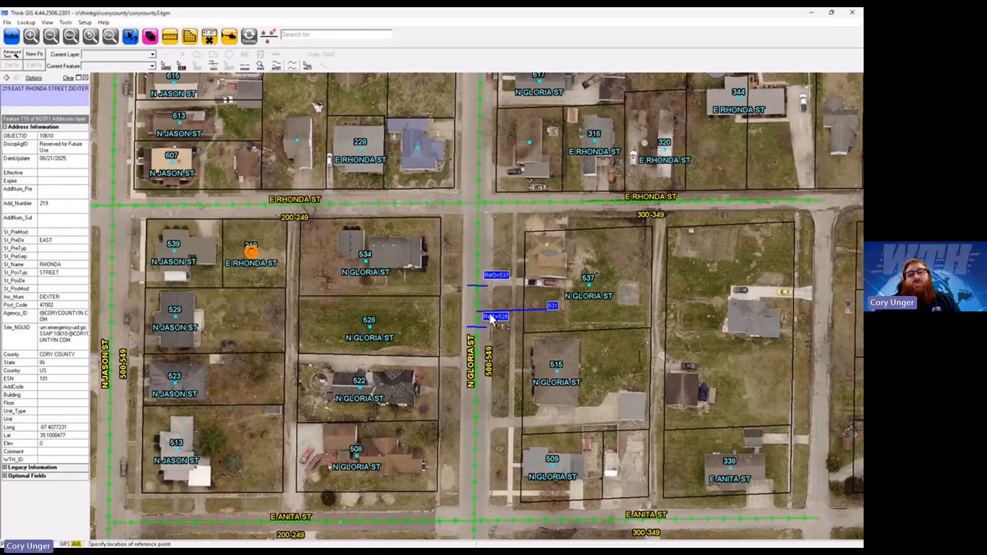
left_click(470, 296)
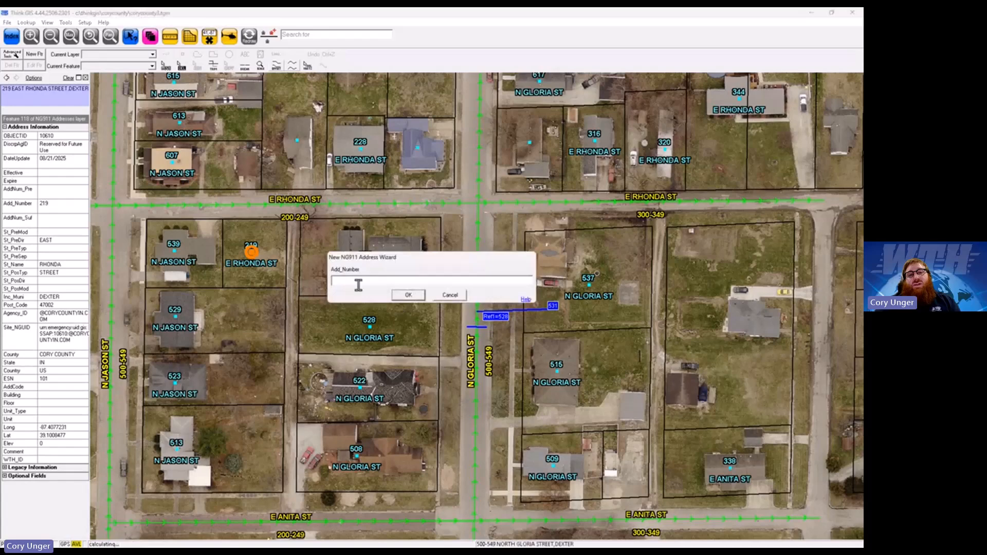
type("534")
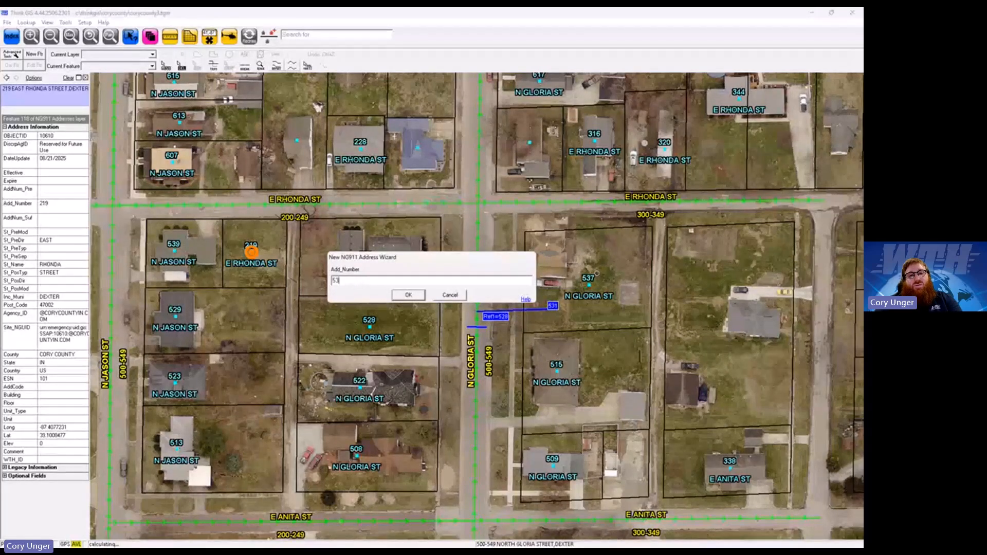
left_click(405, 298)
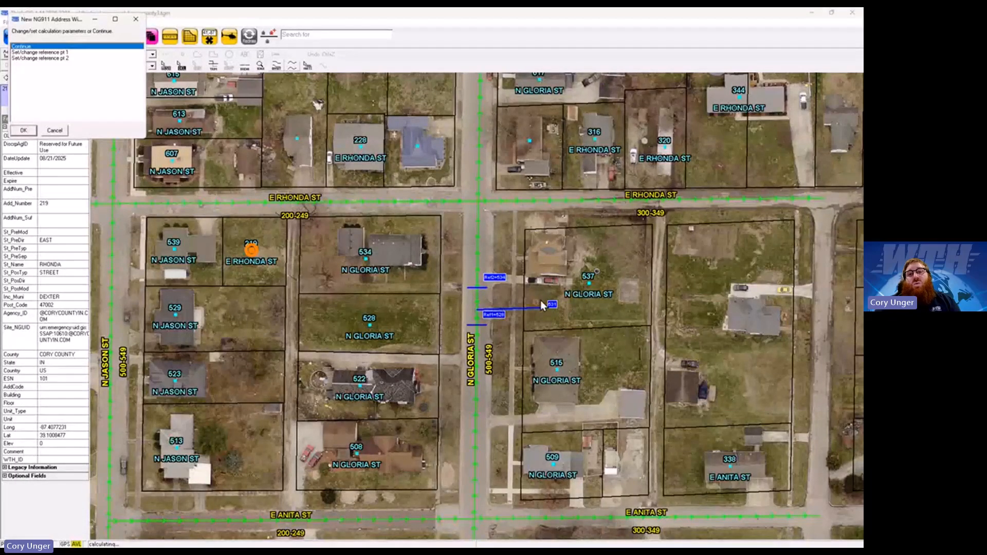
- Continue with the recalculated address number, check the legacy information, and add the address point east of N Gloria St between houses 537 and 515
left_click(27, 131)
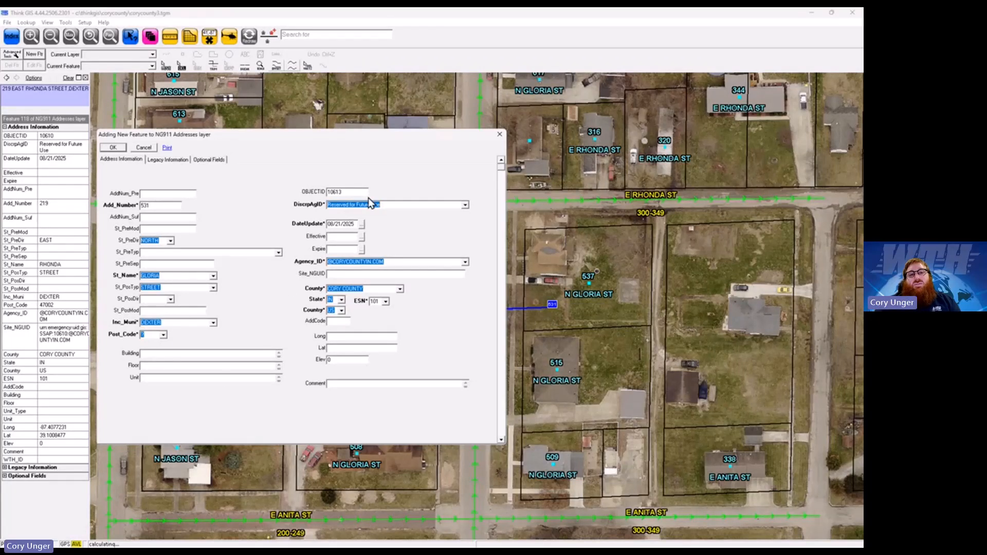
left_click(166, 160)
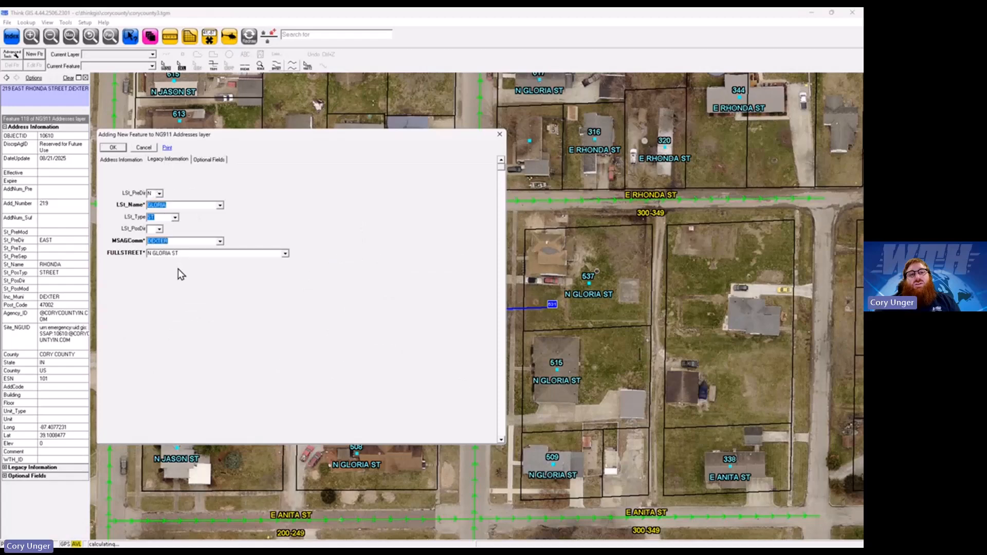
left_click(113, 148)
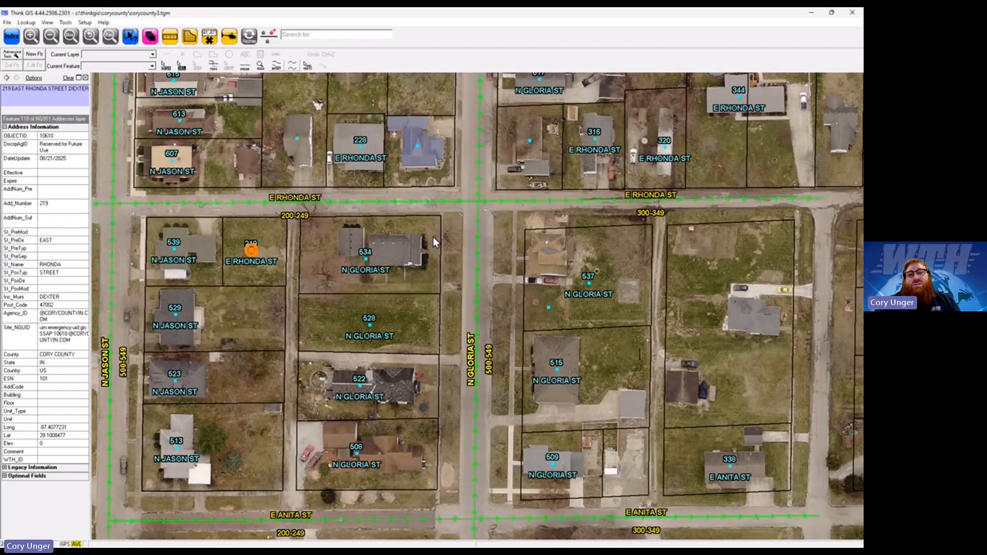
- Save the map with the new address points added around N Gloria St
left_click_drag(433, 237, 658, 378)
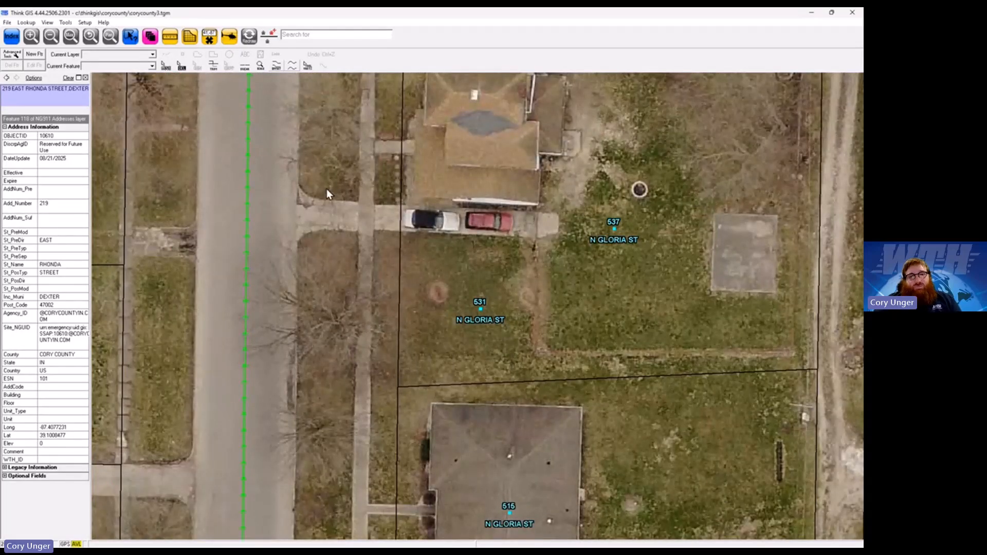
left_click(7, 22)
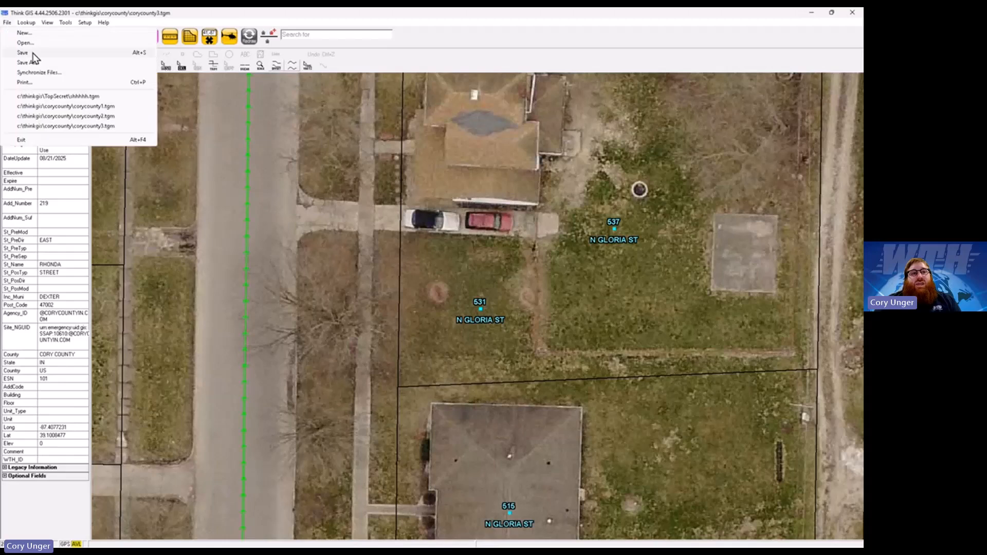
left_click(23, 53)
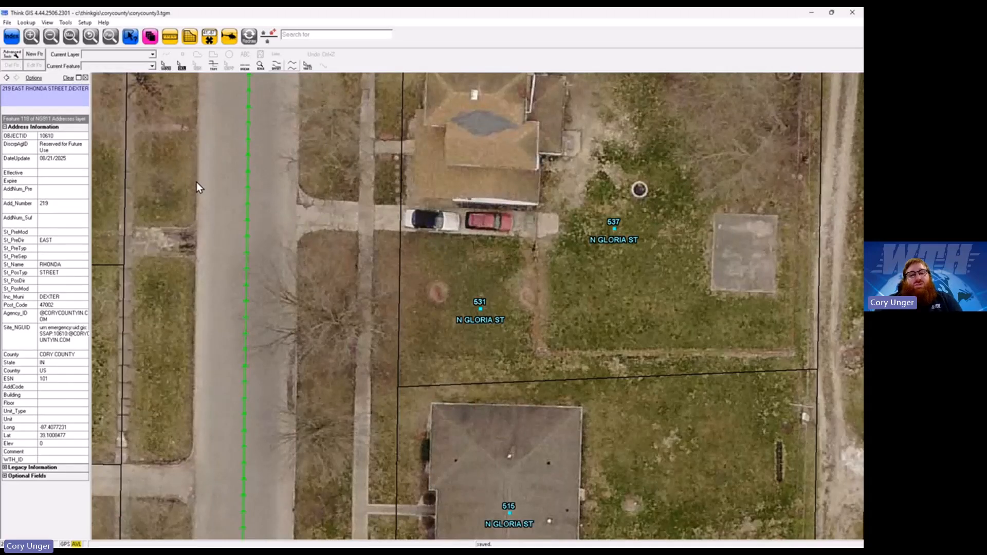
- Add an NG911 address point on the vacant lot west of Leslie Ct opposite the Steve Cir loop, checking its legacy information
key("F2")
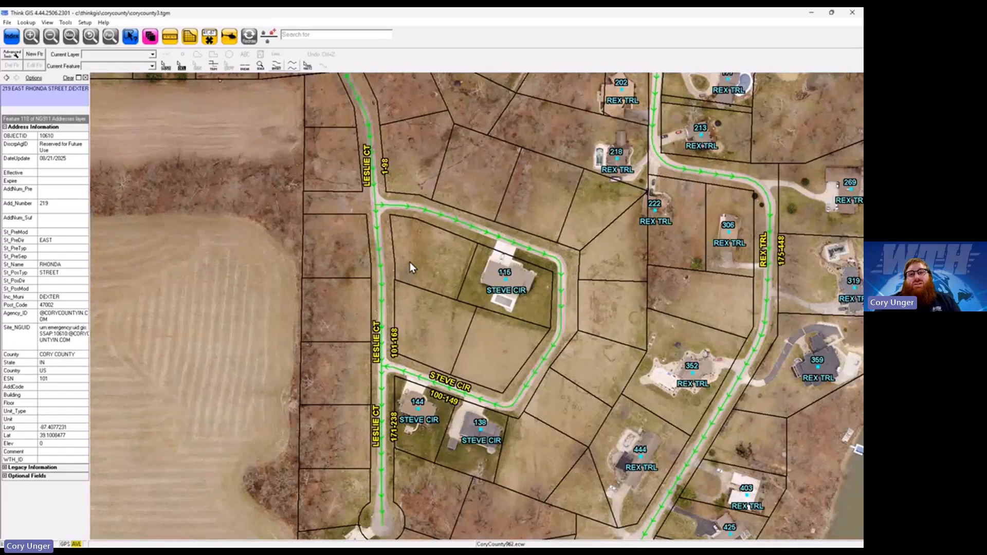
left_click(267, 36)
left_click(336, 242)
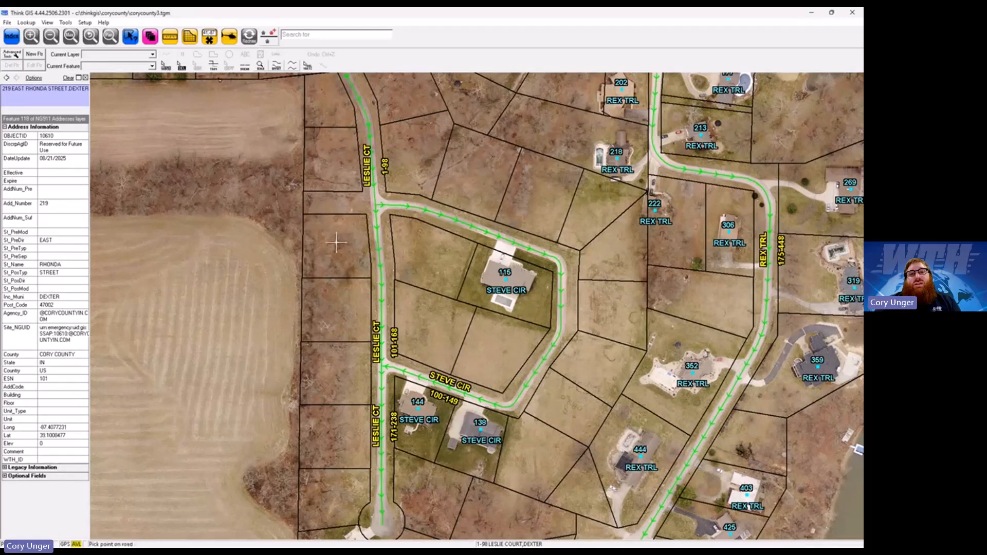
left_click(377, 240)
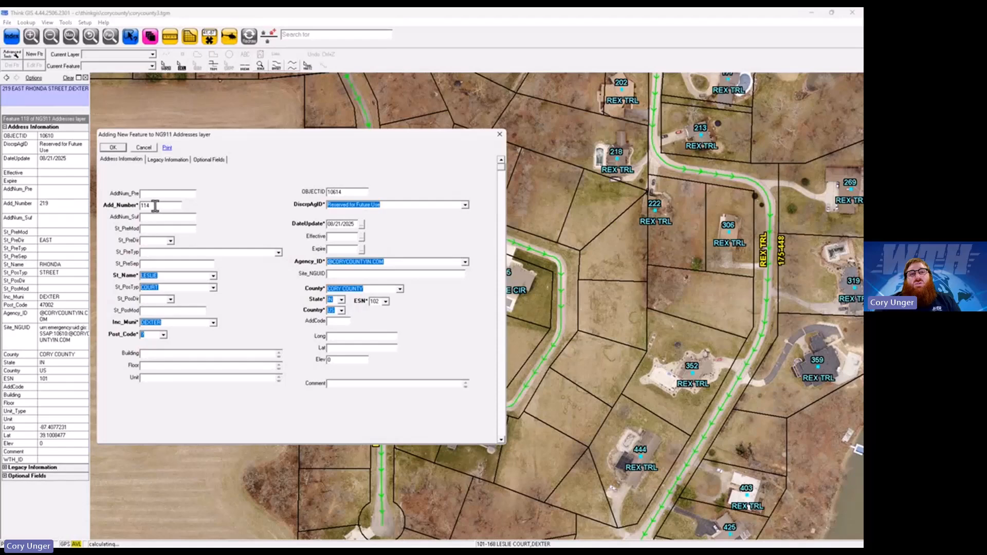
left_click_drag(249, 134, 566, 154)
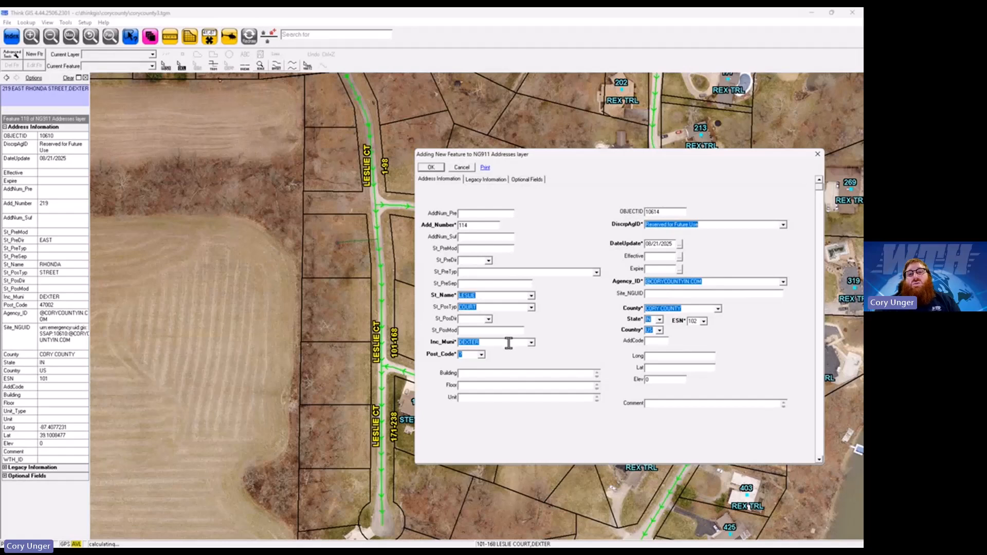
left_click(486, 180)
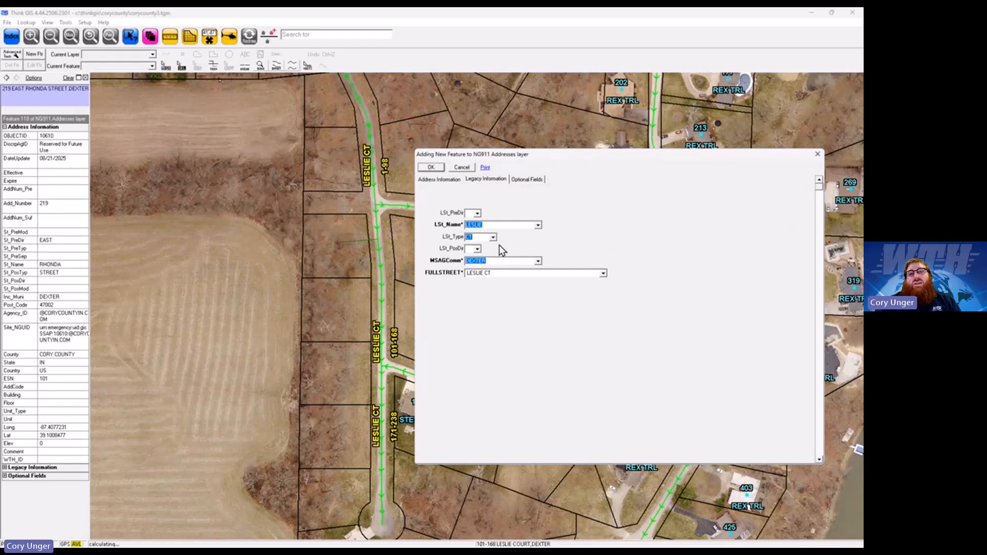
left_click(435, 166)
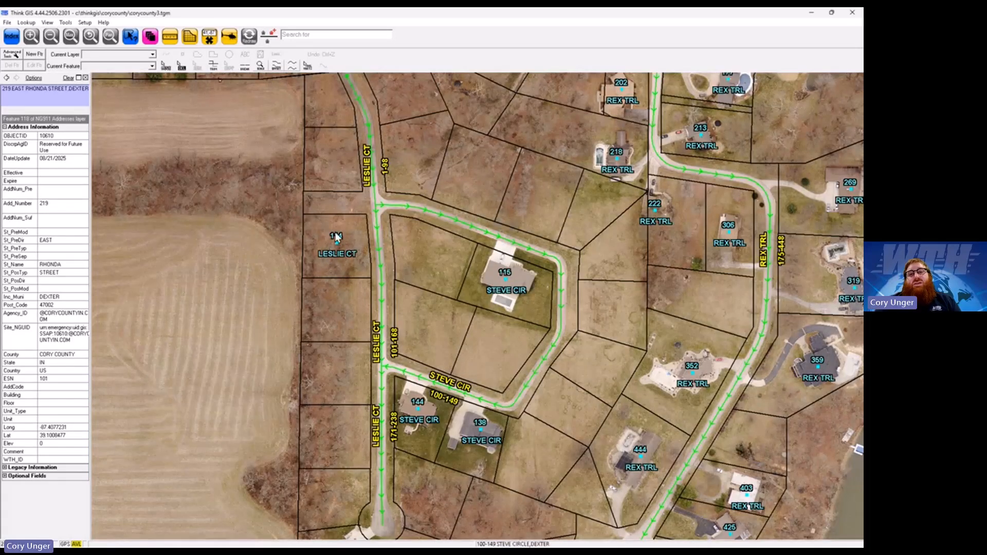
- Add NG911 address points on the two adjoining vacant lots north of Steve Cir, referenced to Steve Cir, accepting the prefilled fields
left_click(270, 36)
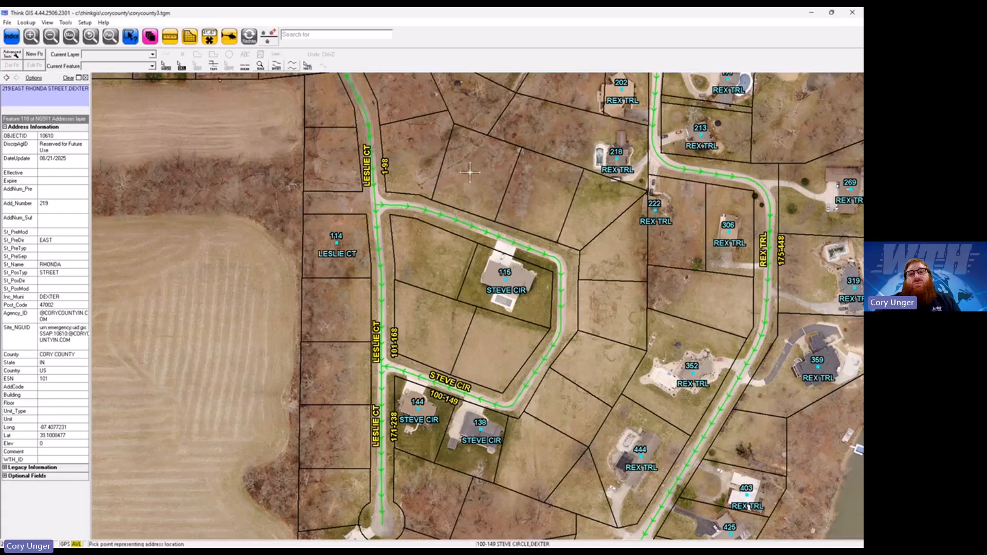
left_click(448, 218)
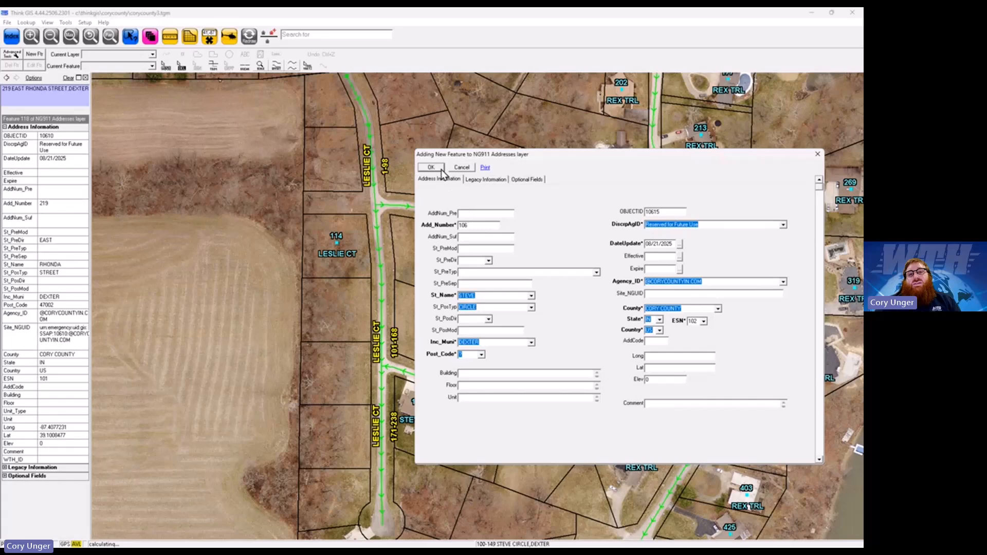
left_click(441, 170)
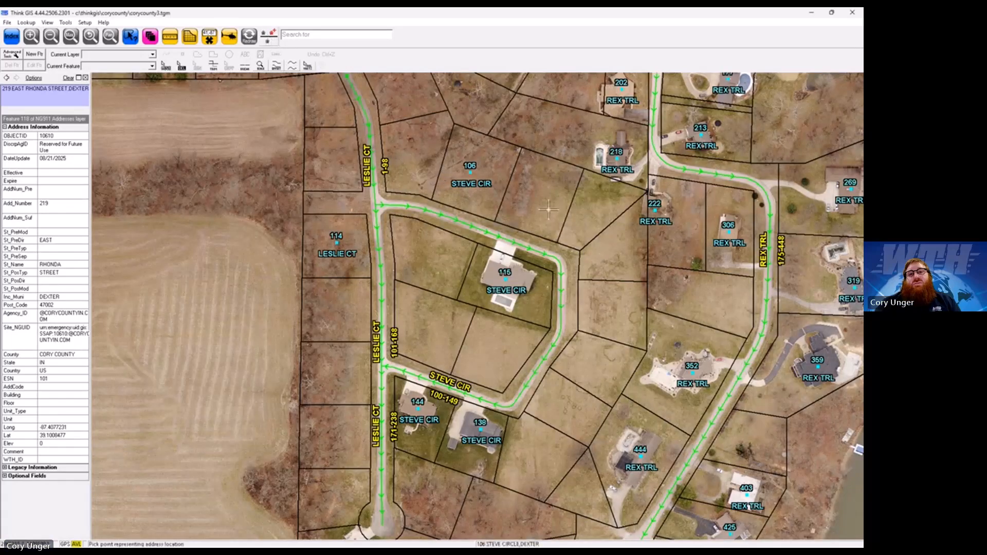
left_click(521, 245)
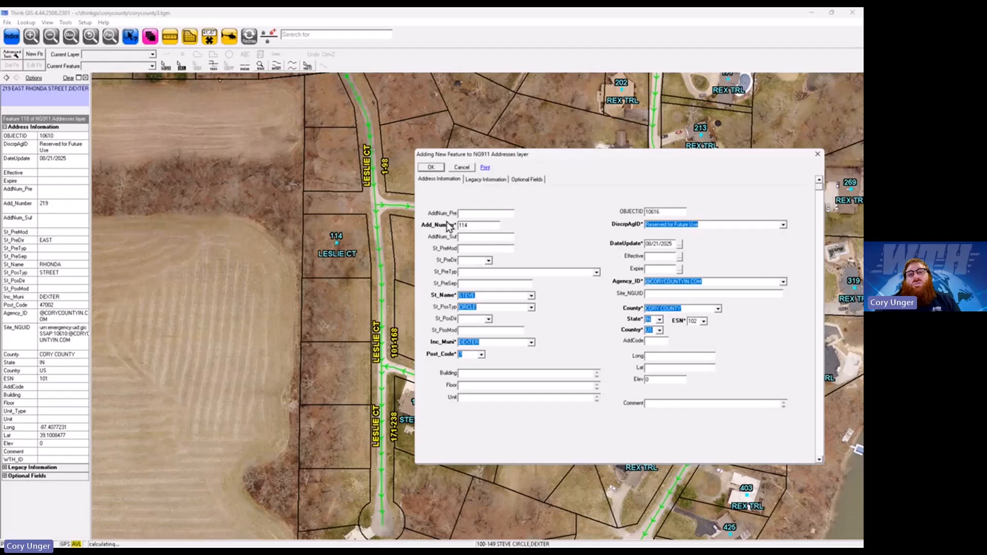
left_click(431, 167)
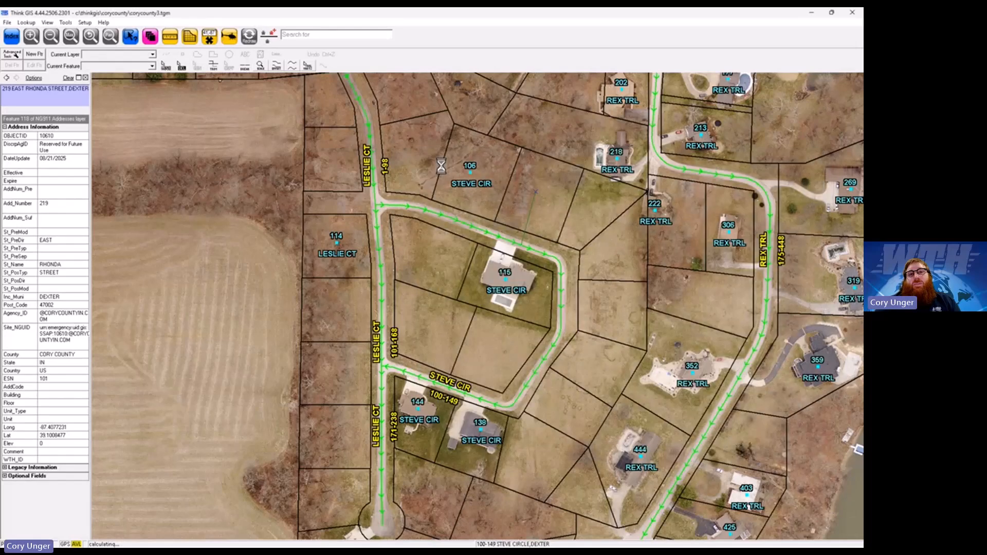
- Add an NG911 address point on the vacant lot just east of 114 Steve Cir, referenced to the road's northeast bend
left_click(268, 34)
left_click(591, 213)
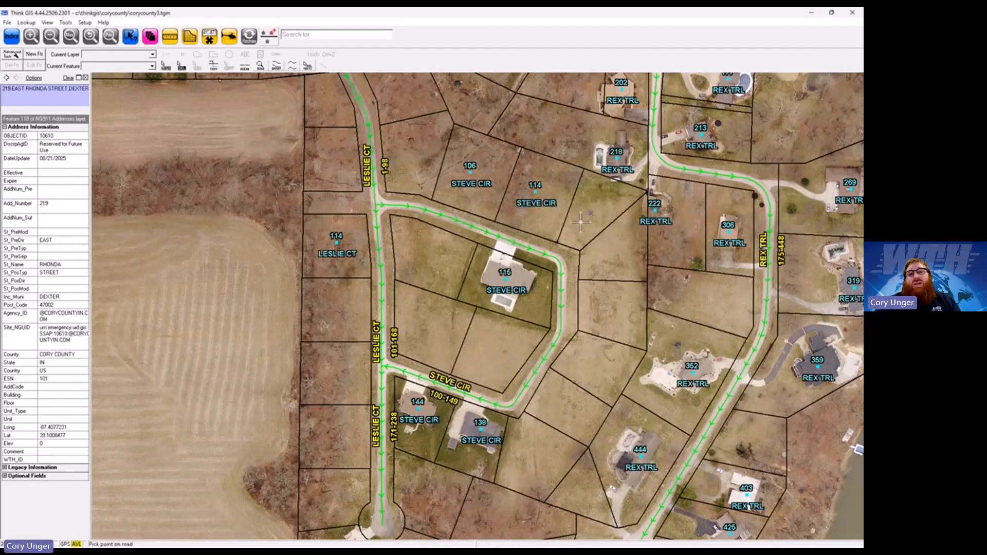
left_click(562, 260)
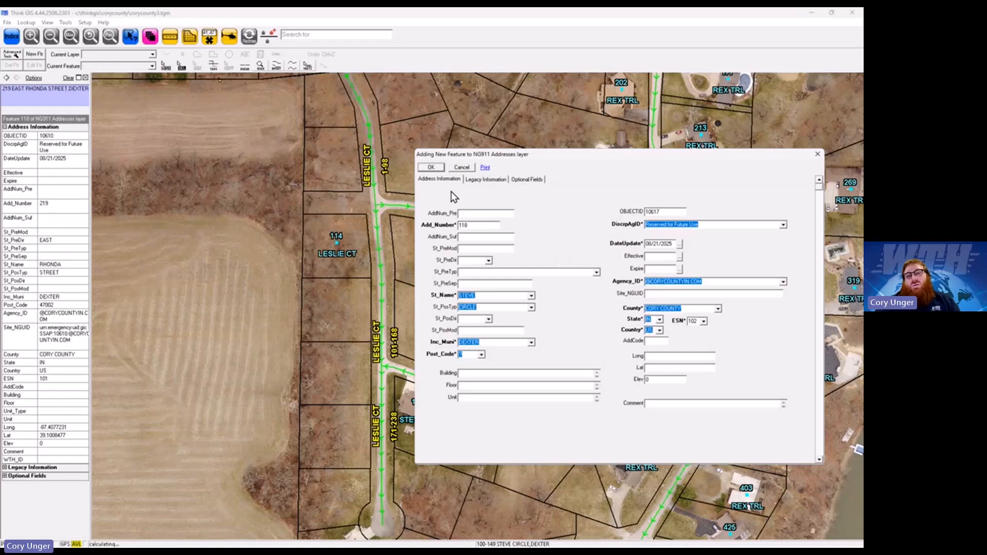
left_click(431, 167)
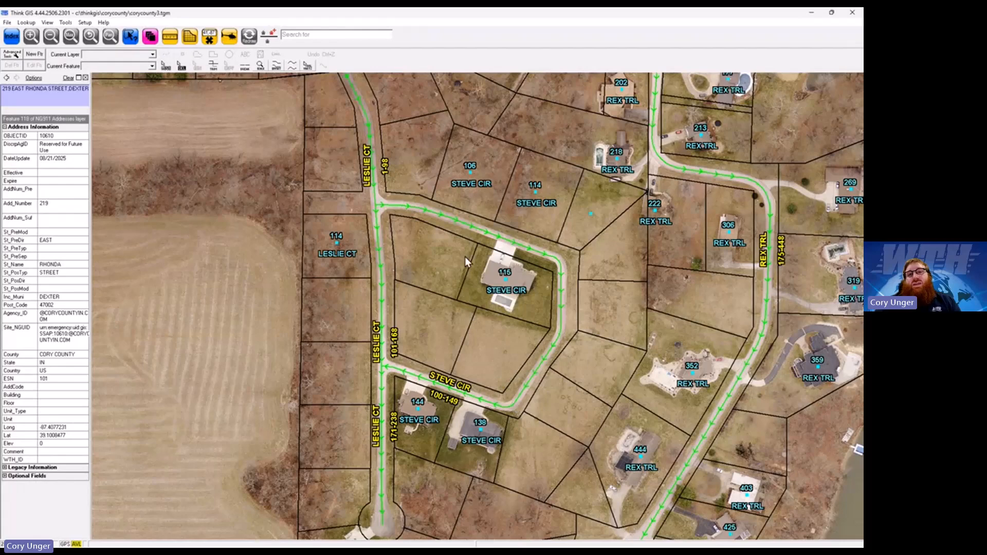
- Add an NG911 address point on the lot southeast of Steve Cir's northeast bend, referenced to Steve Cir, accepting the prefilled fields
left_click(268, 36)
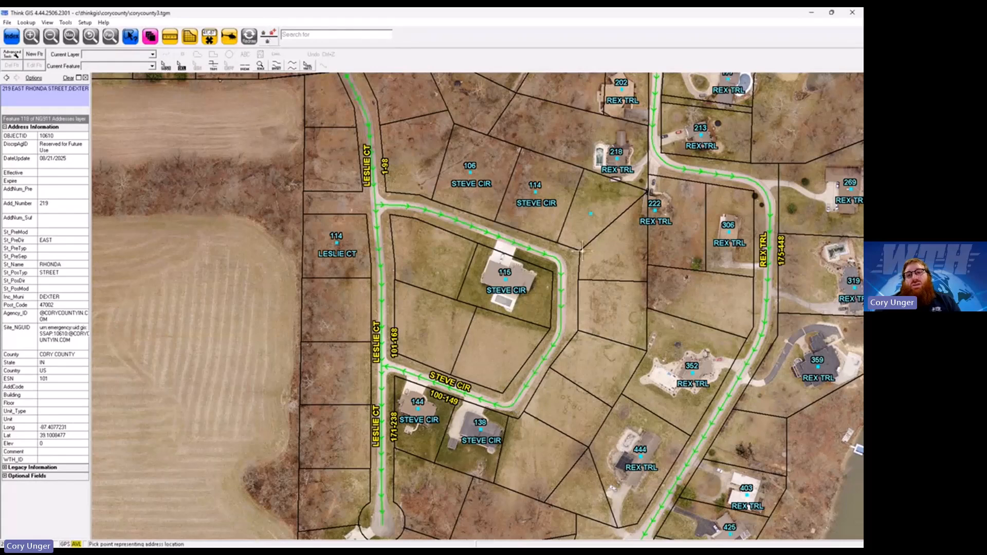
left_click(616, 253)
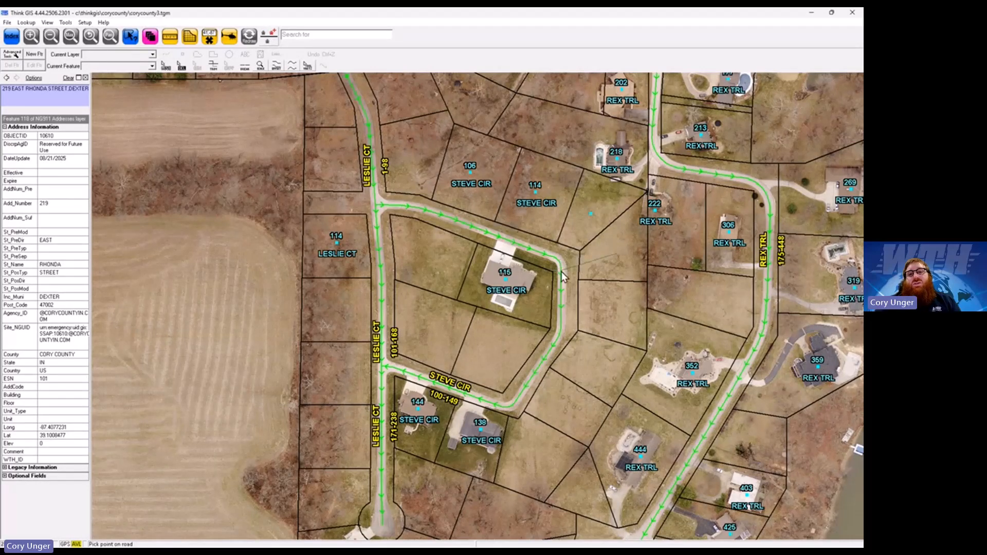
left_click(562, 271)
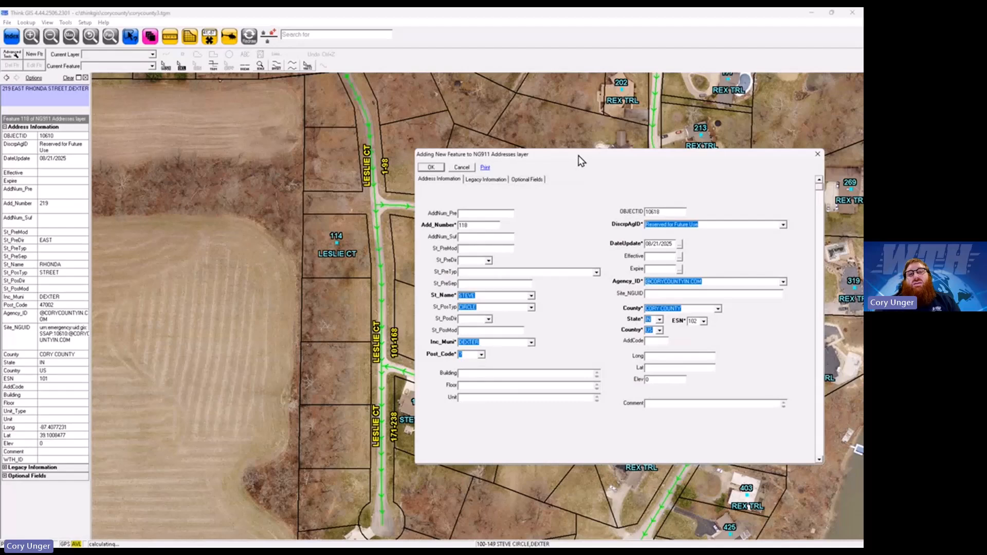
left_click_drag(580, 160, 341, 159)
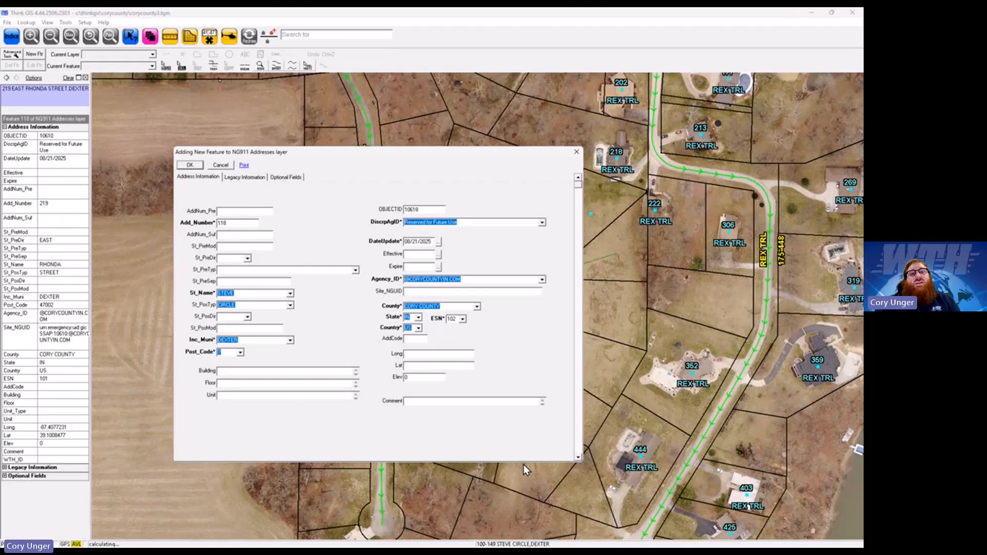
left_click_drag(476, 153, 402, 158)
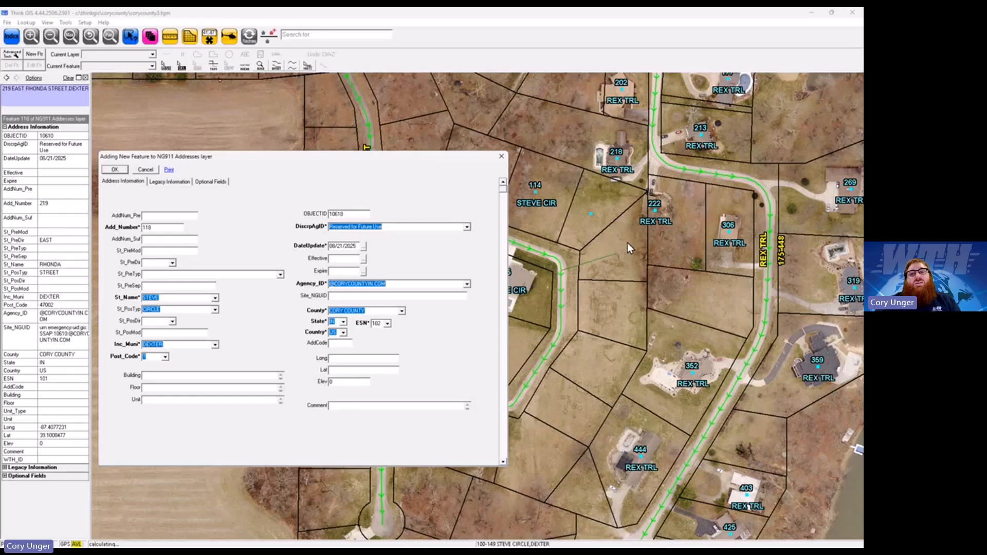
left_click(117, 169)
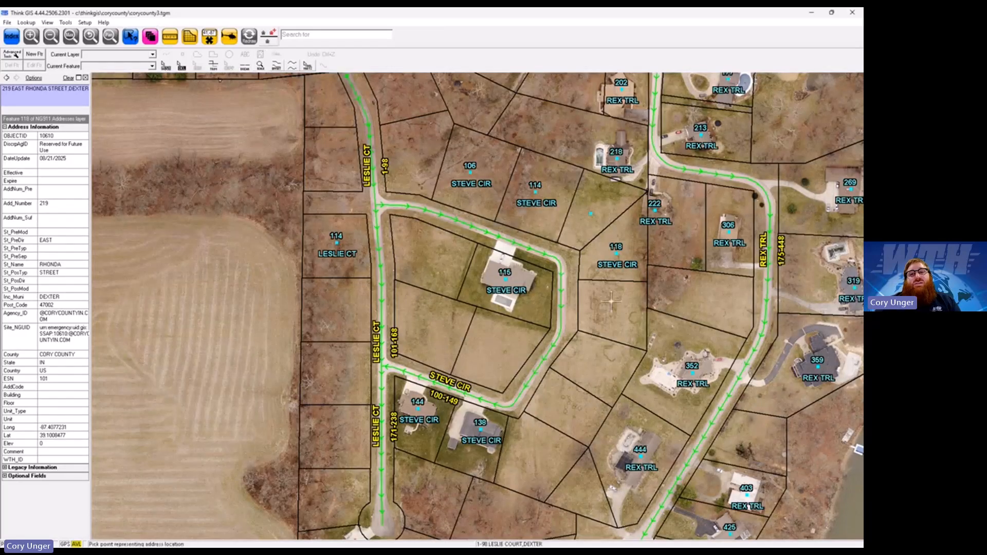
- Add an NG911 address point on the lot south of 118 Steve Cir, review its attributes, and clear the selection
left_click(523, 303)
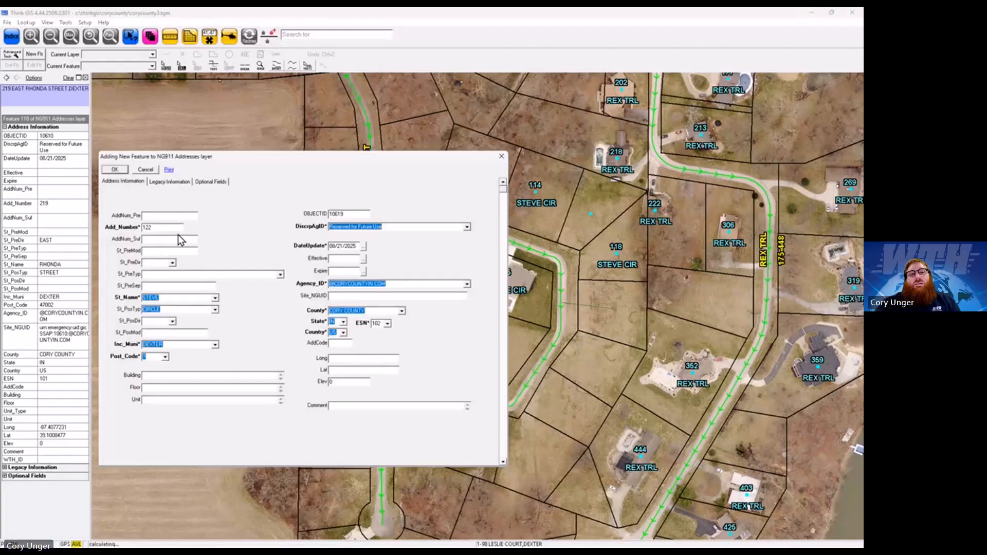
left_click(114, 170)
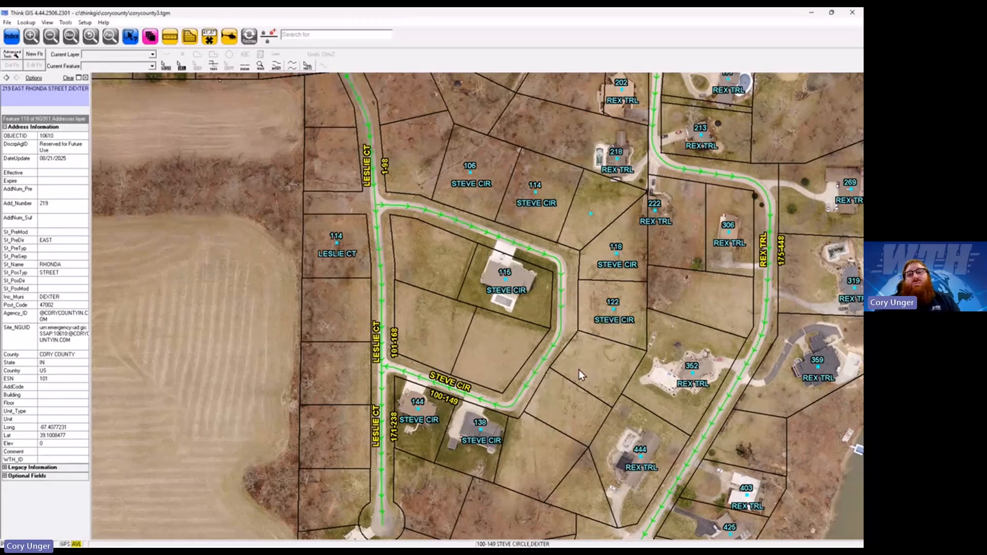
double_click(615, 309)
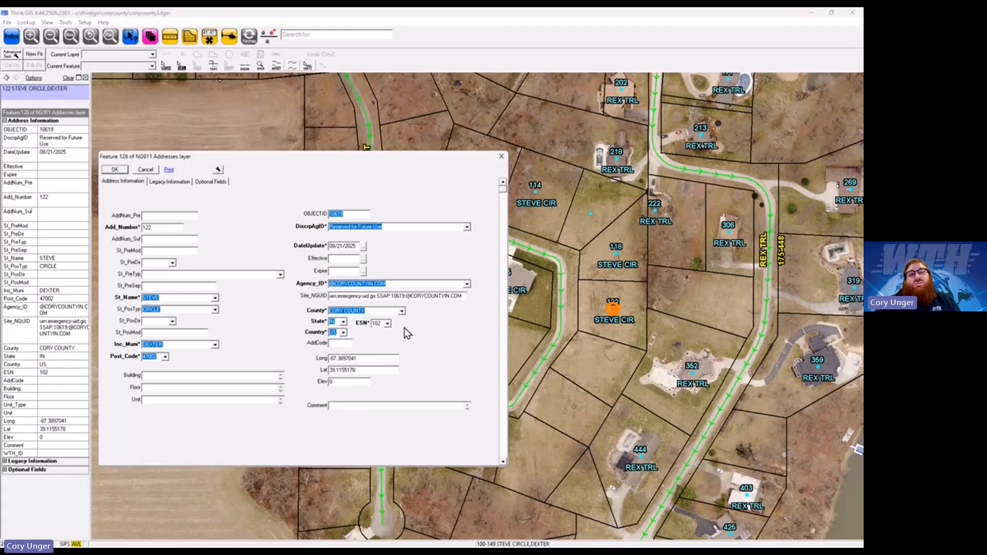
left_click(115, 170)
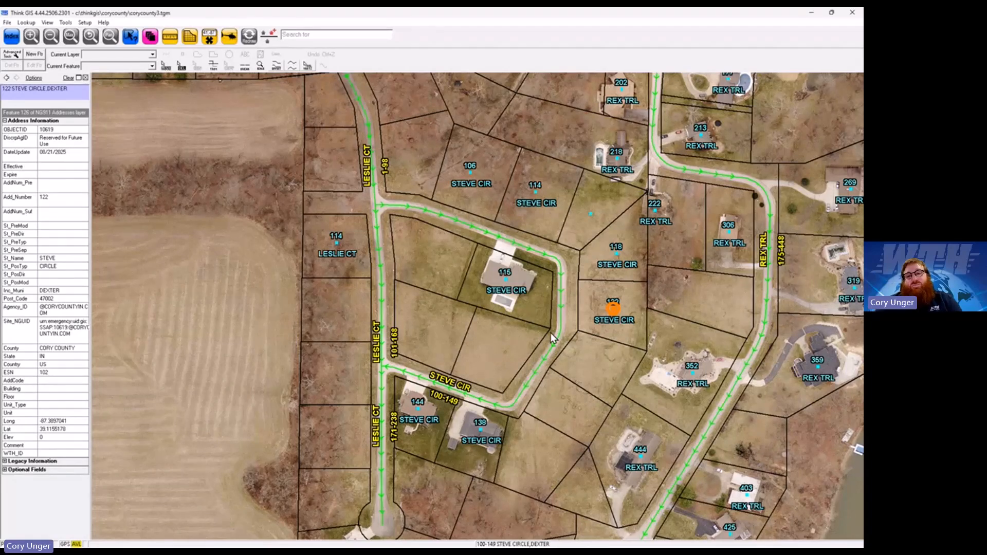
key("Escape")
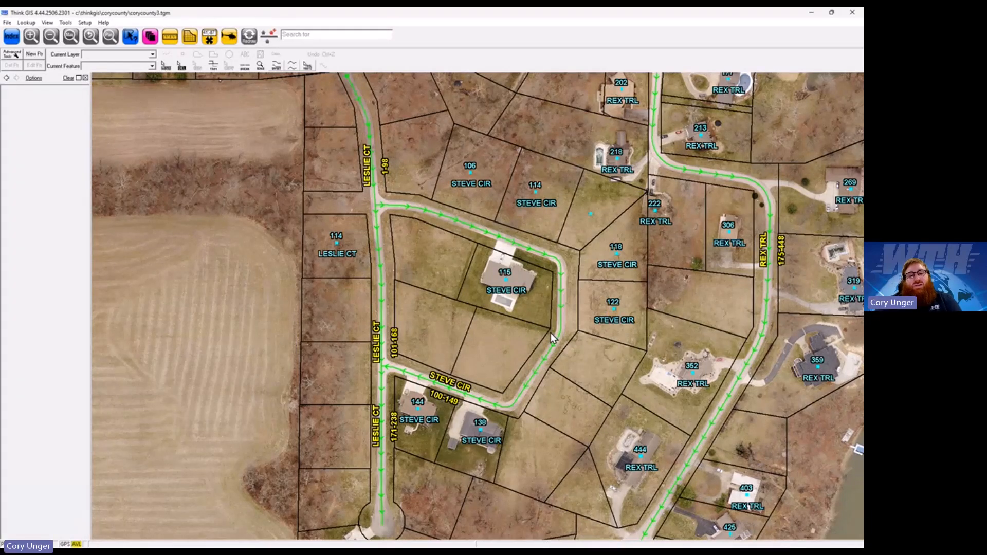
- Preview a new address point for the small parcel east of S 150 W, northeast of house 1926, check its prefilled fields, and cancel it
key("F2")
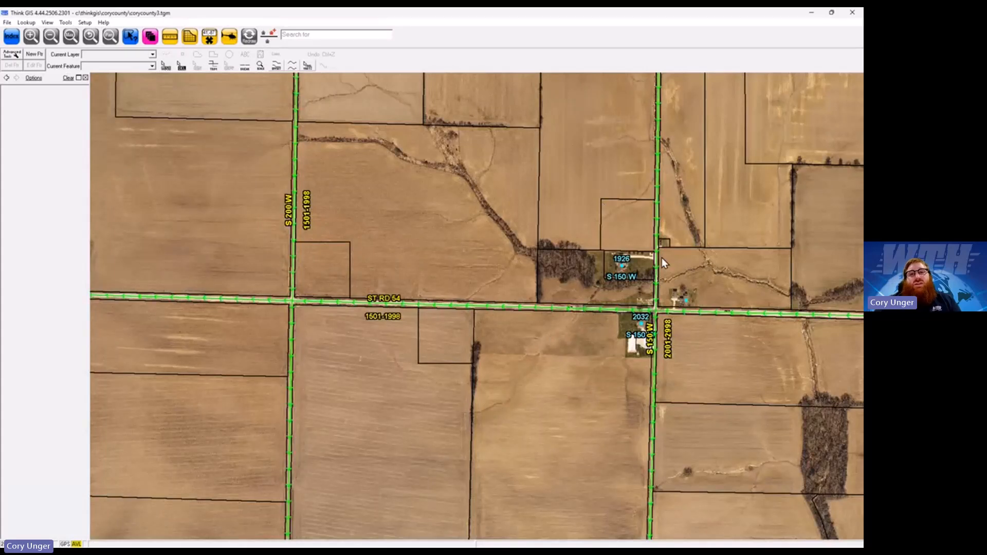
scroll(692, 296, "up", 3)
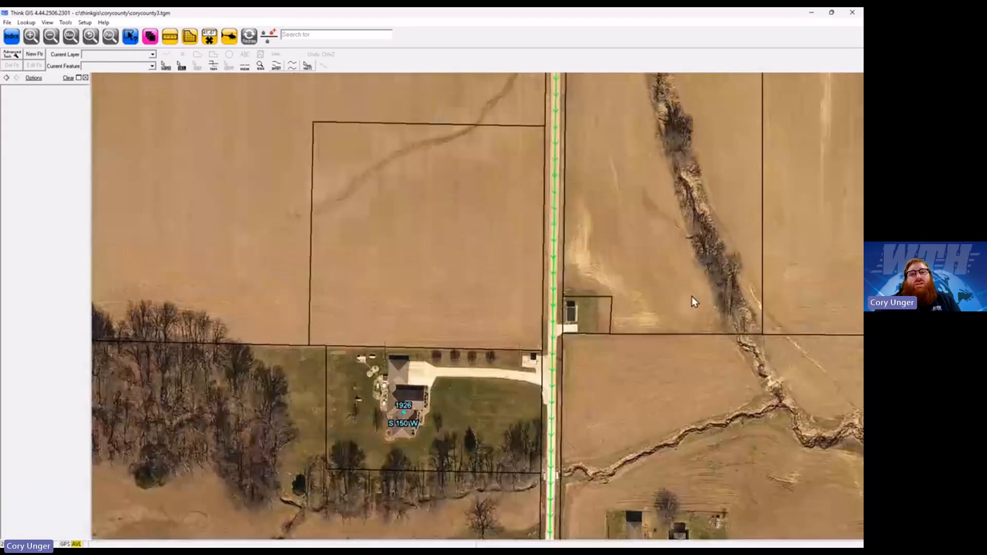
left_click(269, 36)
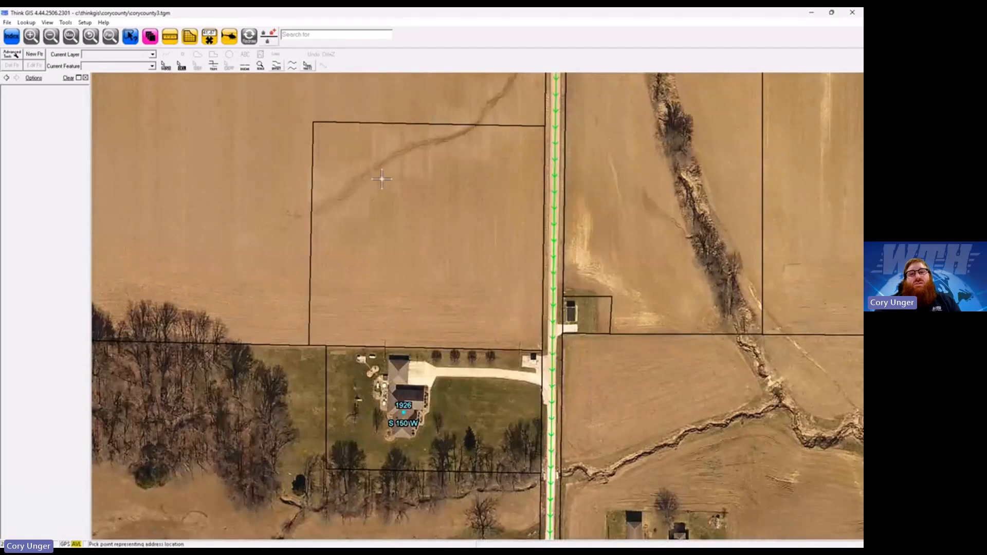
left_click(572, 313)
left_click(560, 331)
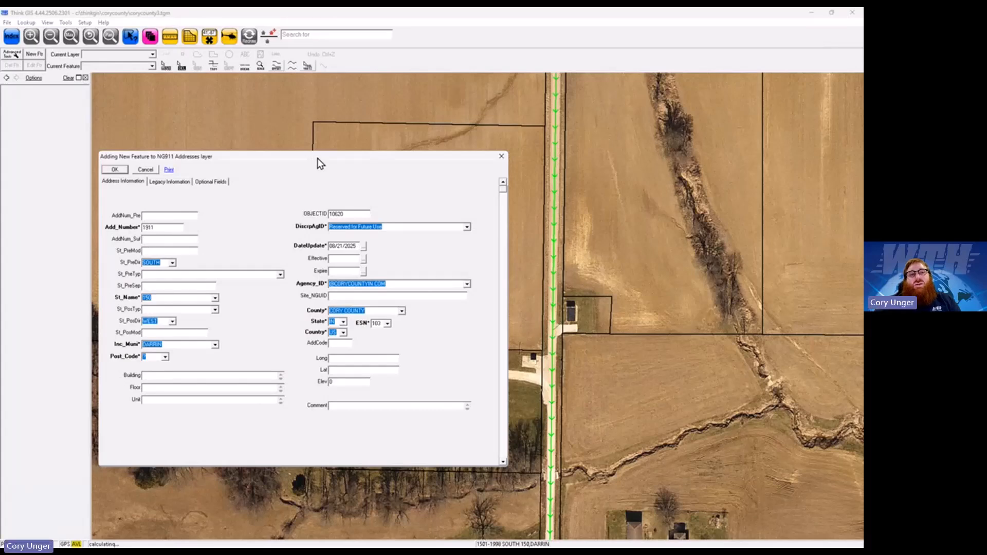
left_click_drag(317, 158, 656, 51)
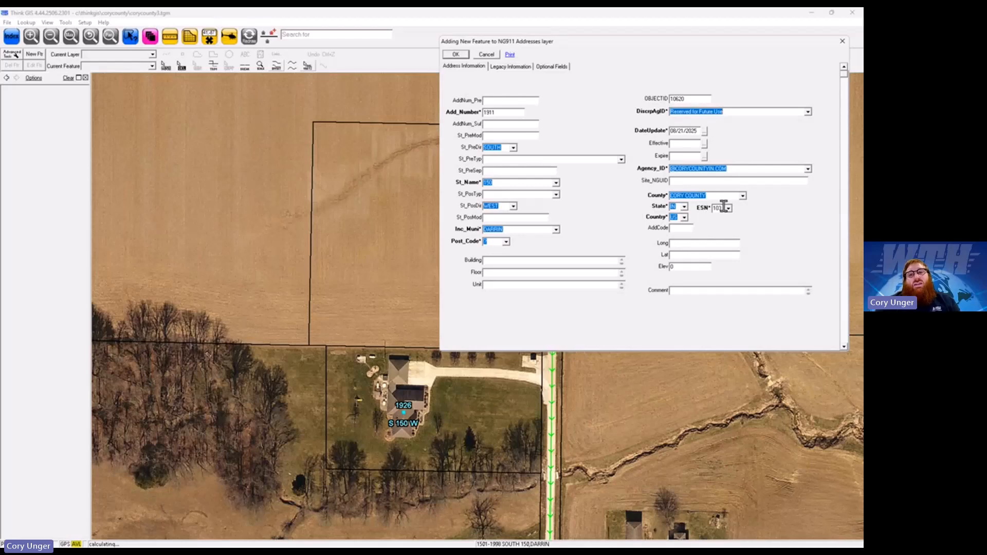
left_click(486, 54)
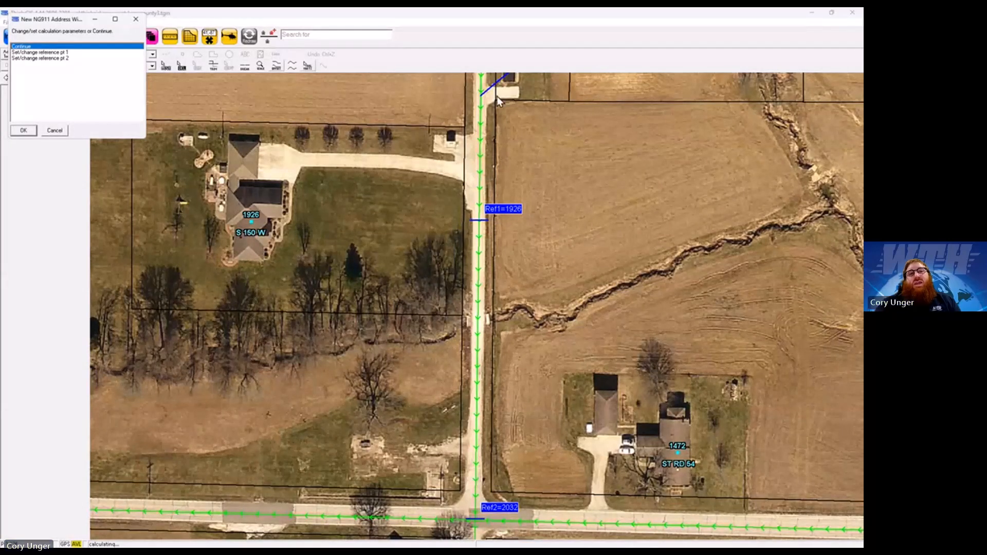
left_click(54, 131)
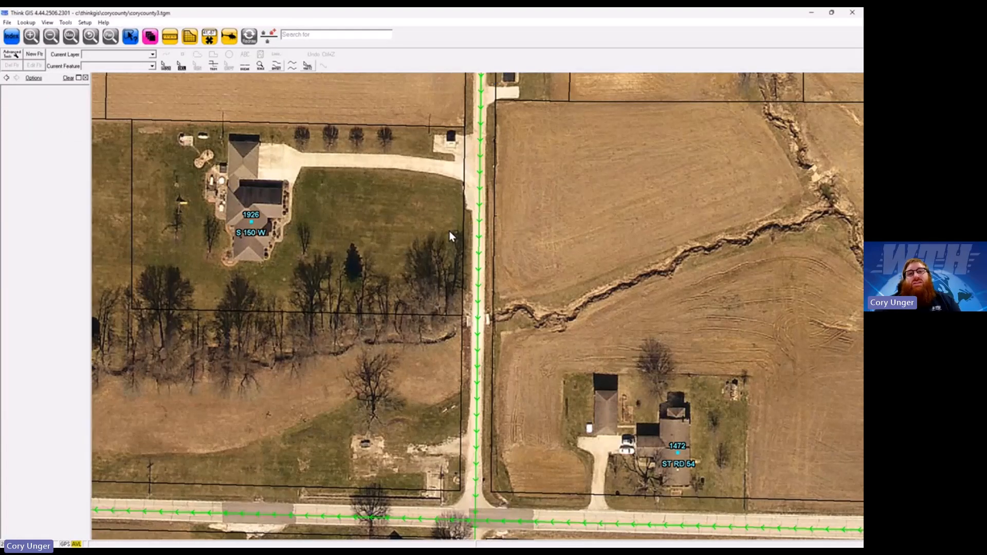
- Mark up S 150 W north of ST RD 54, the land on both sides, and the outline of the 1472 parcel with freehand lines
left_click_drag(484, 122, 471, 350)
mouse_move(451, 248)
left_mouse_down()
mouse_move(386, 250)
mouse_move(420, 250)
mouse_move(405, 284)
left_mouse_up()
mouse_move(521, 230)
left_mouse_down()
mouse_move(583, 226)
mouse_move(615, 266)
left_mouse_up()
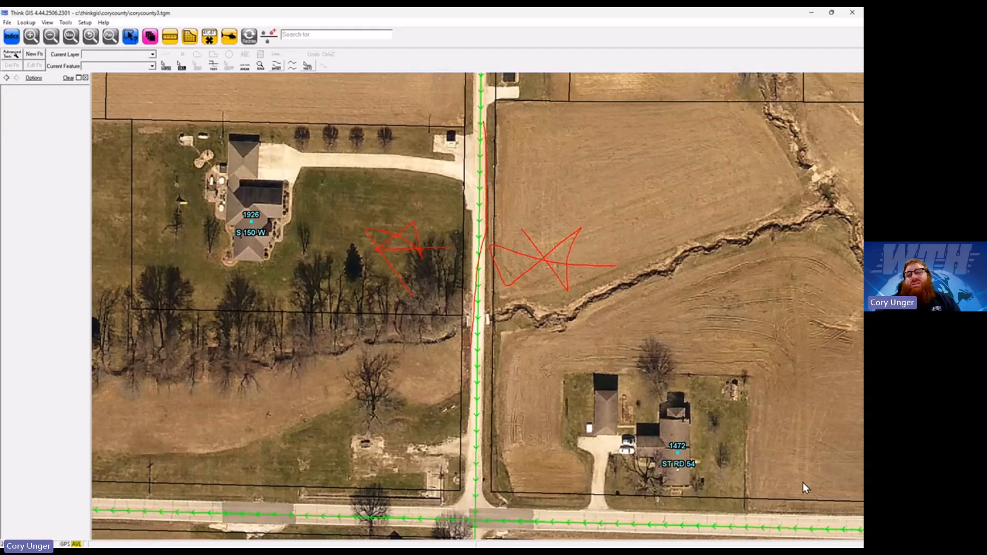
mouse_move(748, 525)
left_mouse_down()
mouse_move(746, 432)
mouse_move(596, 367)
mouse_move(552, 408)
mouse_move(546, 515)
left_mouse_up()
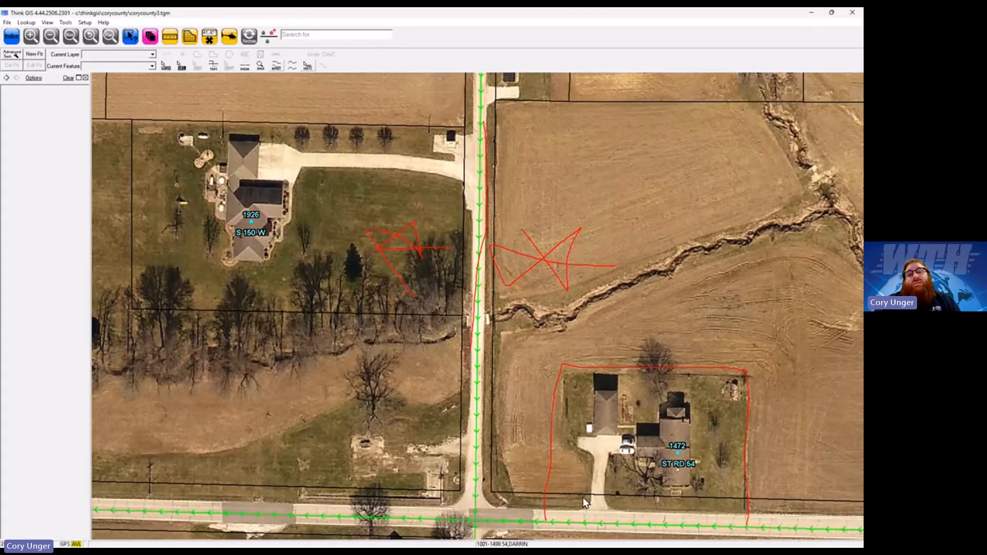
- Review the centerline attributes of the S 150 W segment north of ST RD 54, and clear the selection and markup
left_click(65, 42)
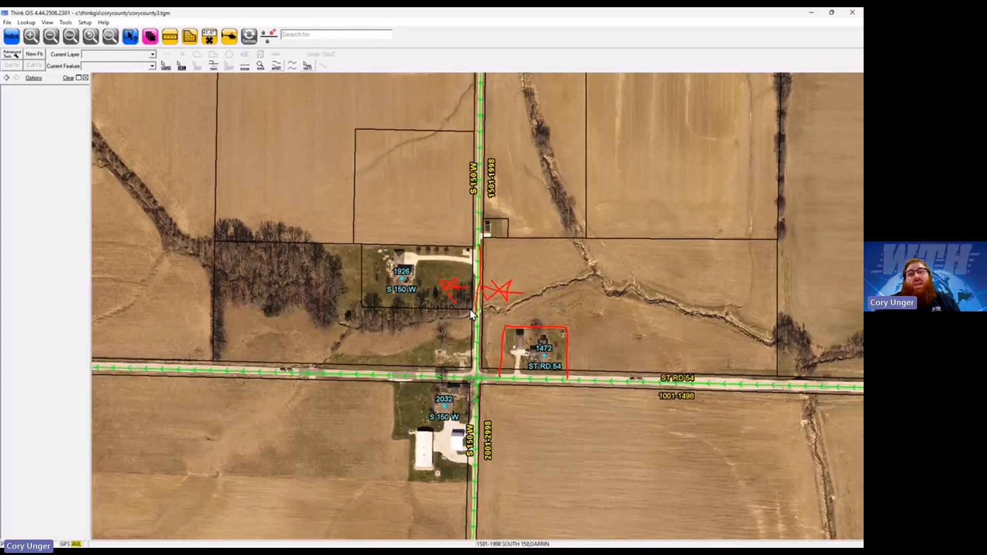
left_click(476, 269)
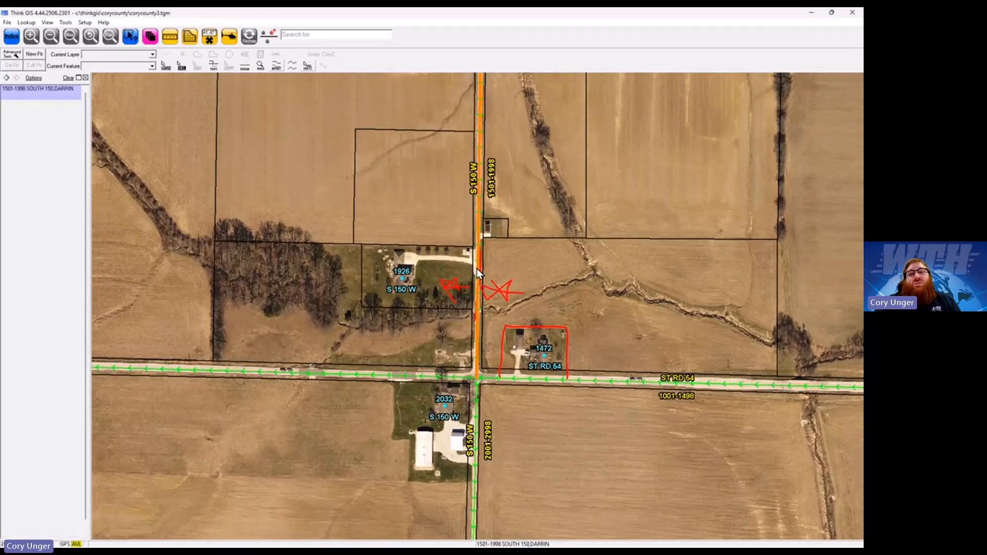
double_click(476, 270)
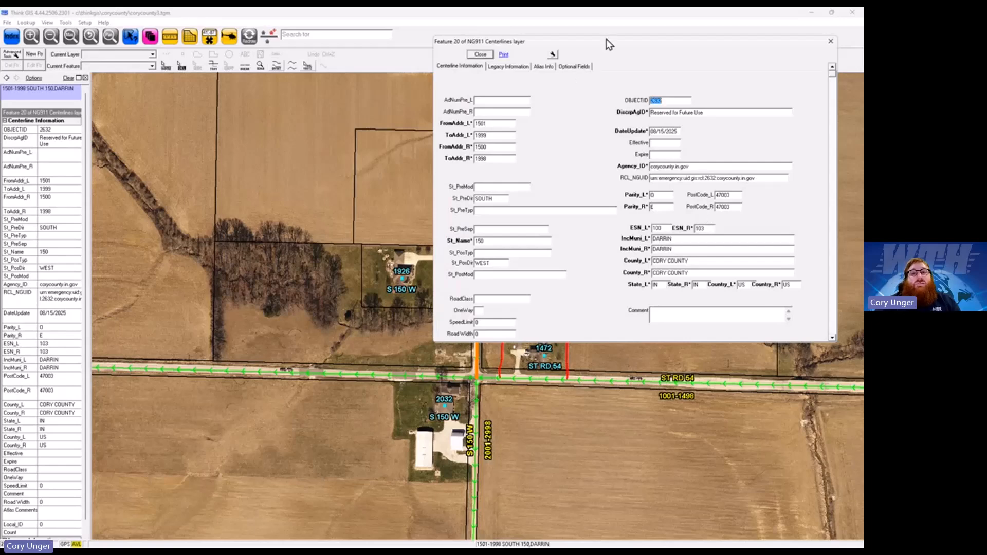
left_click_drag(606, 40, 436, 139)
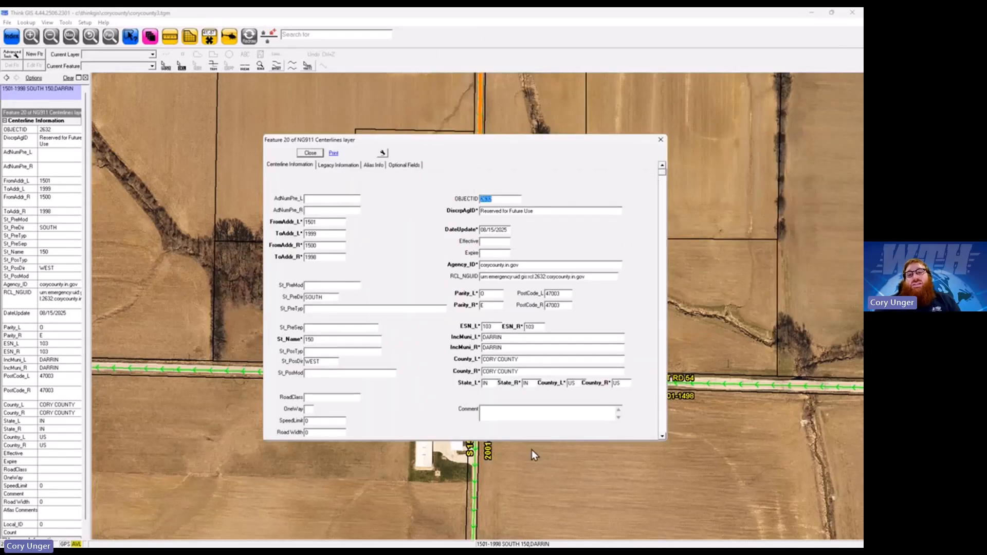
left_click(310, 154)
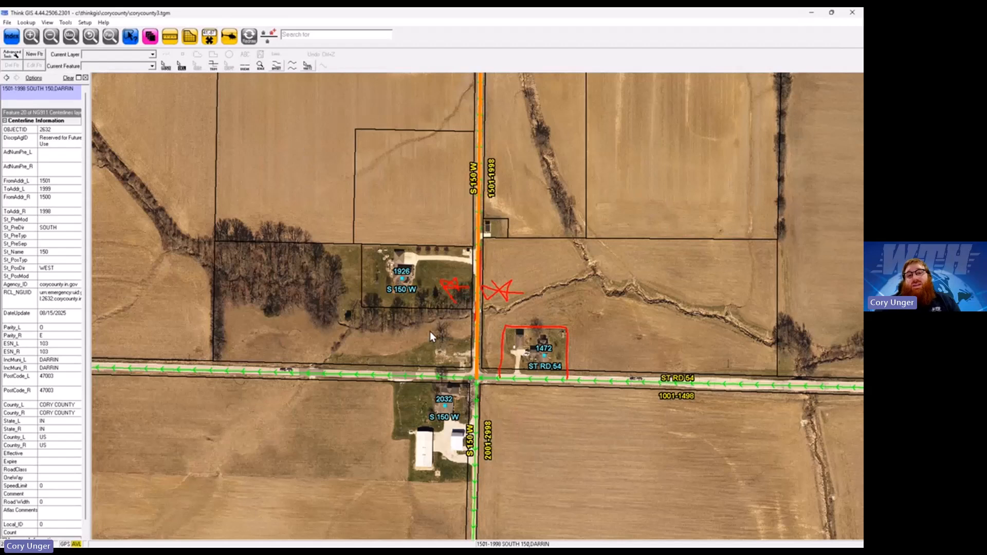
key("Escape")
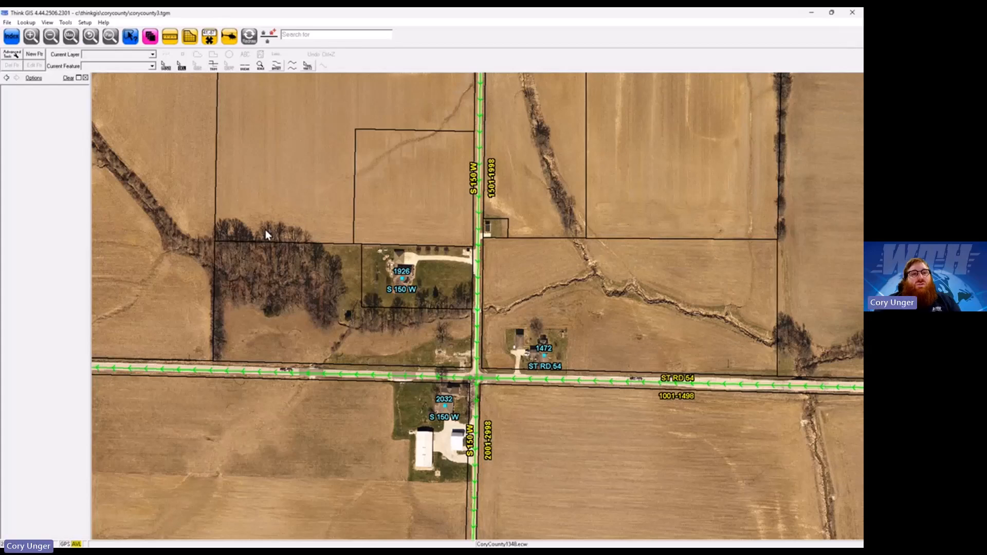
scroll(292, 241, "down", 2)
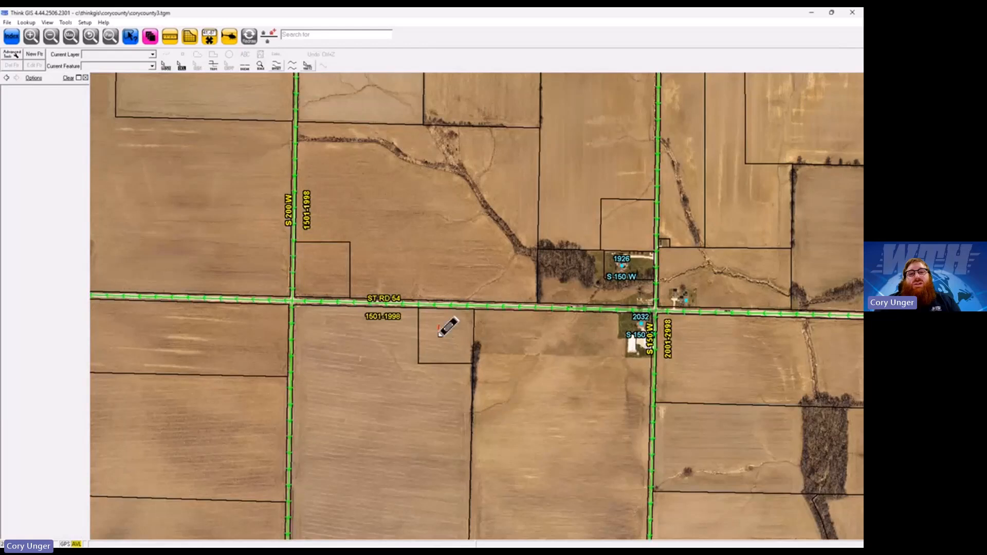
left_click_drag(447, 326, 434, 327)
left_click(268, 36)
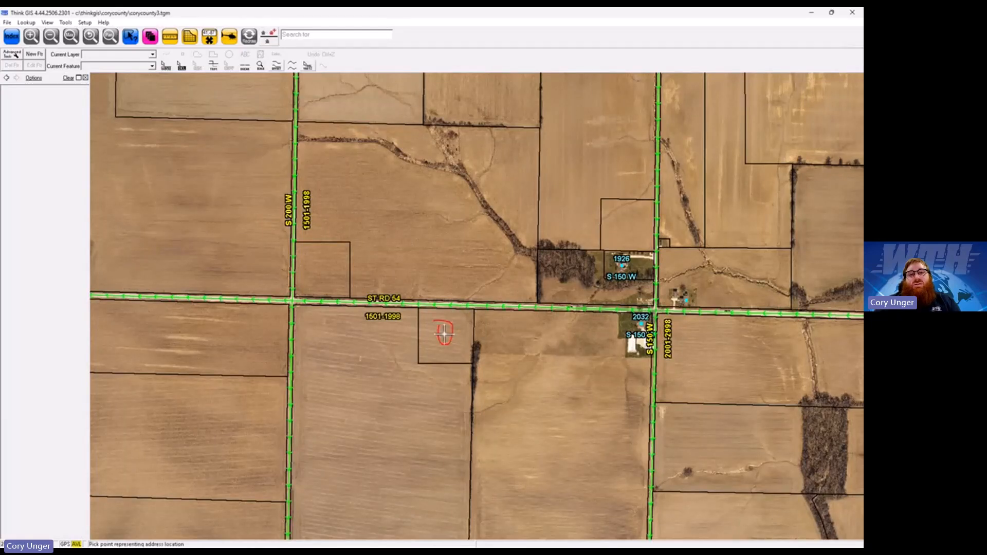
left_click(443, 334)
left_click(444, 308)
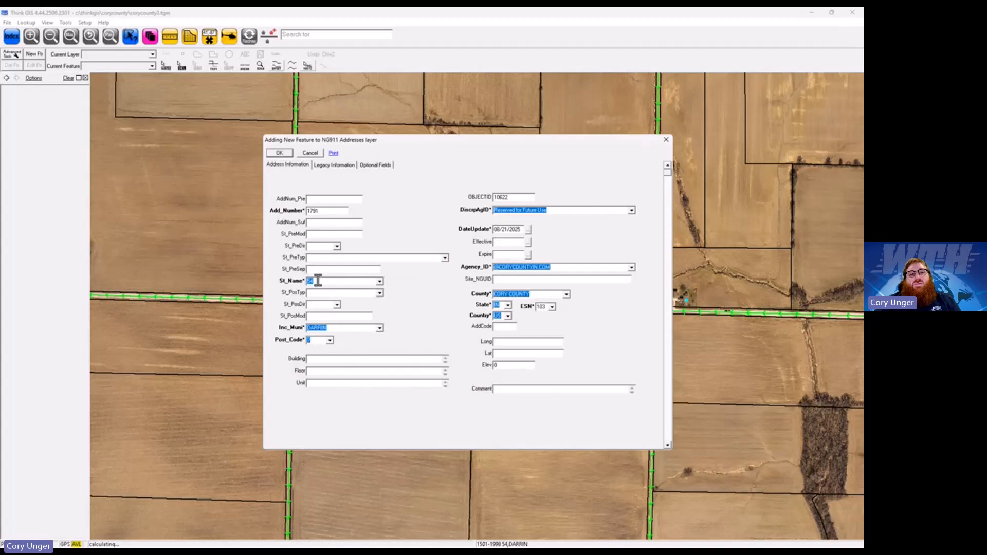
left_click(445, 258)
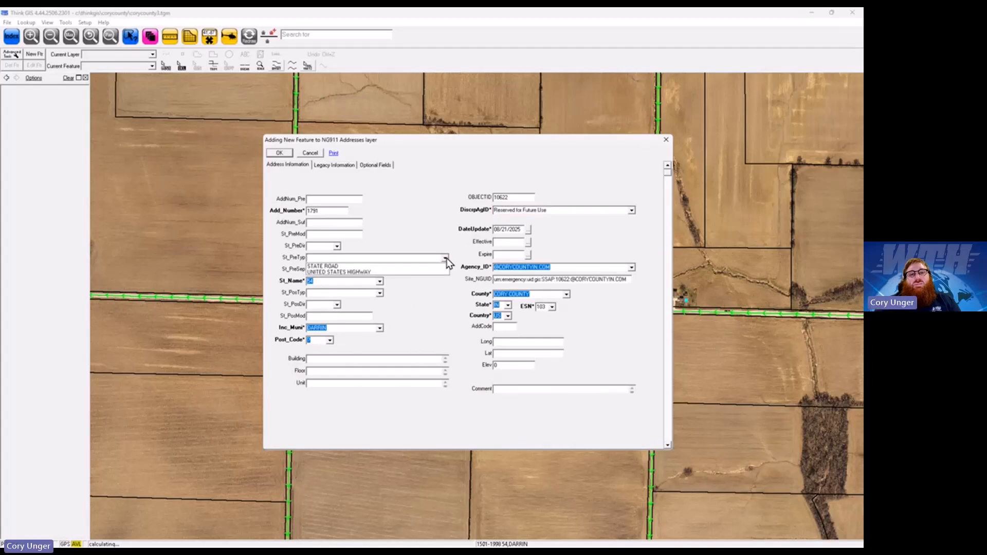
left_click(433, 266)
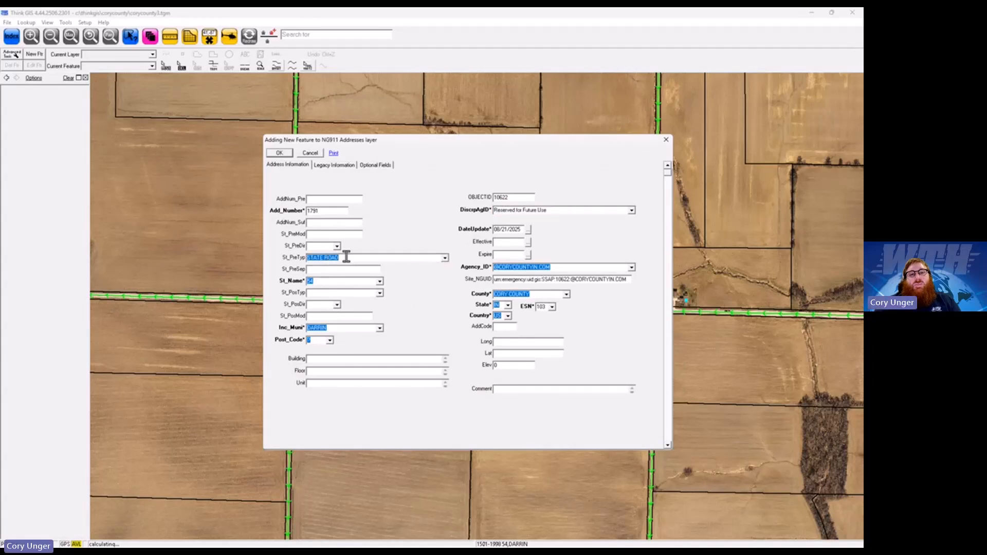
left_click(310, 153)
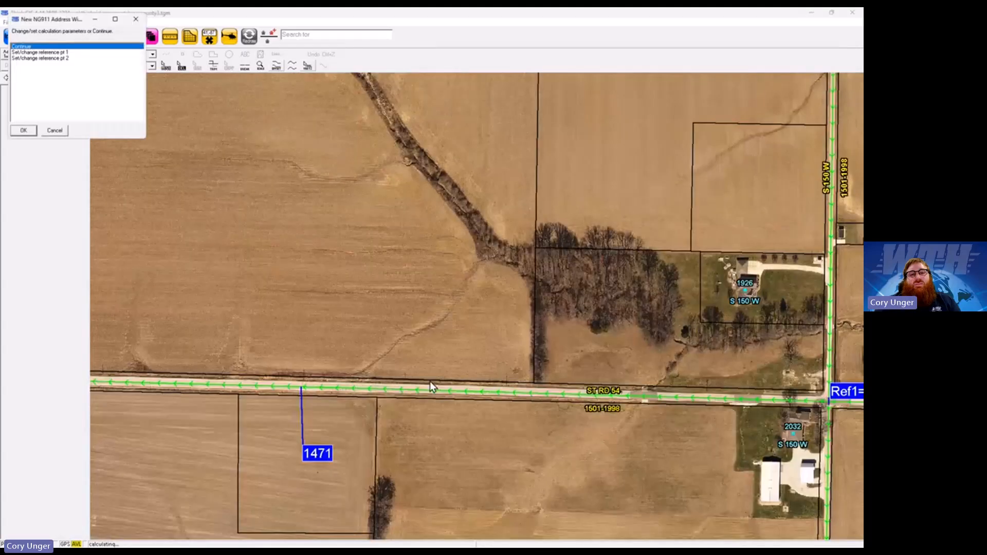
left_click(66, 129)
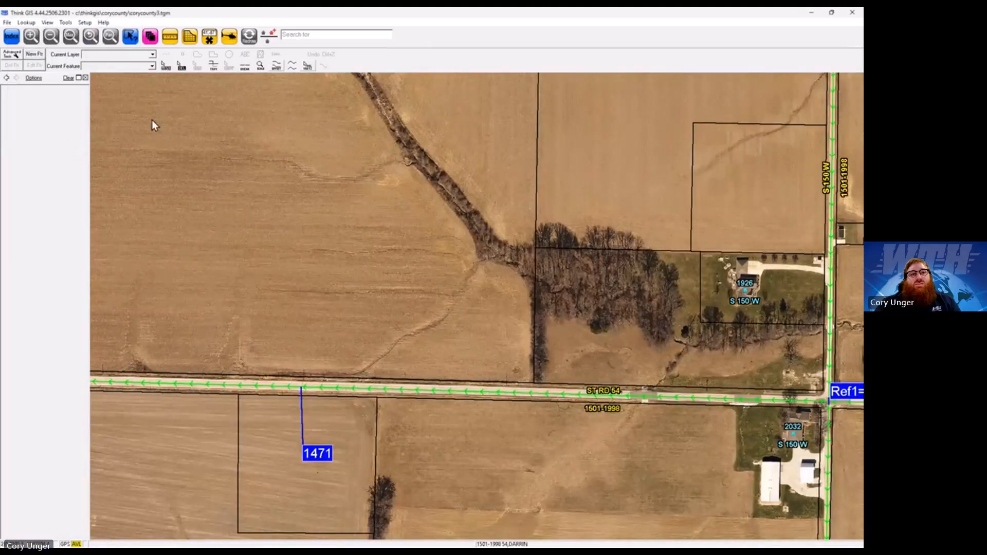
- Inspect the centerline attributes of the ST RD 54 segment between S 200 W and S 150 W
left_click(50, 41)
double_click(462, 335)
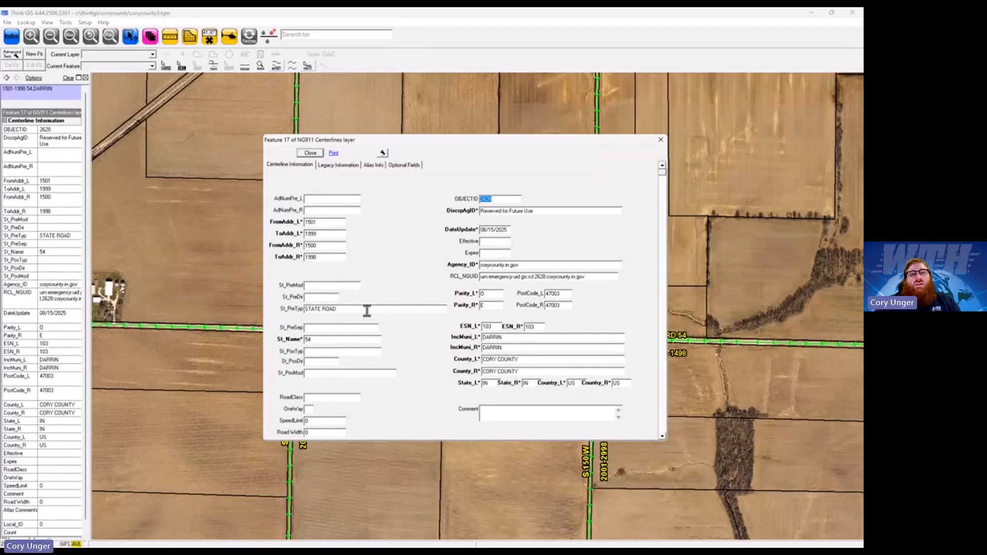
left_click(314, 153)
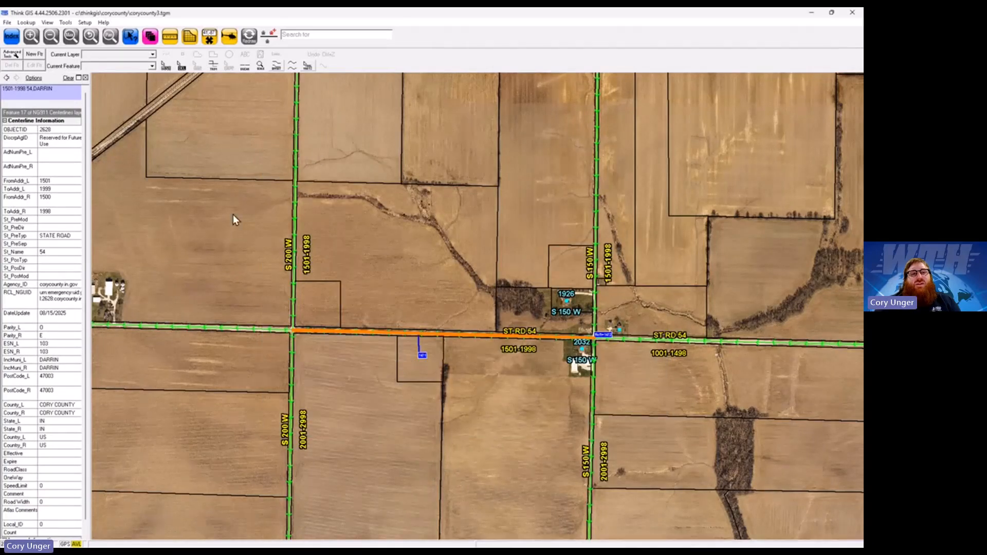
- Add an NG911 address point on the small square parcel south of ST RD 54 with street pre-type STATE ROAD, and select it
left_click(248, 34)
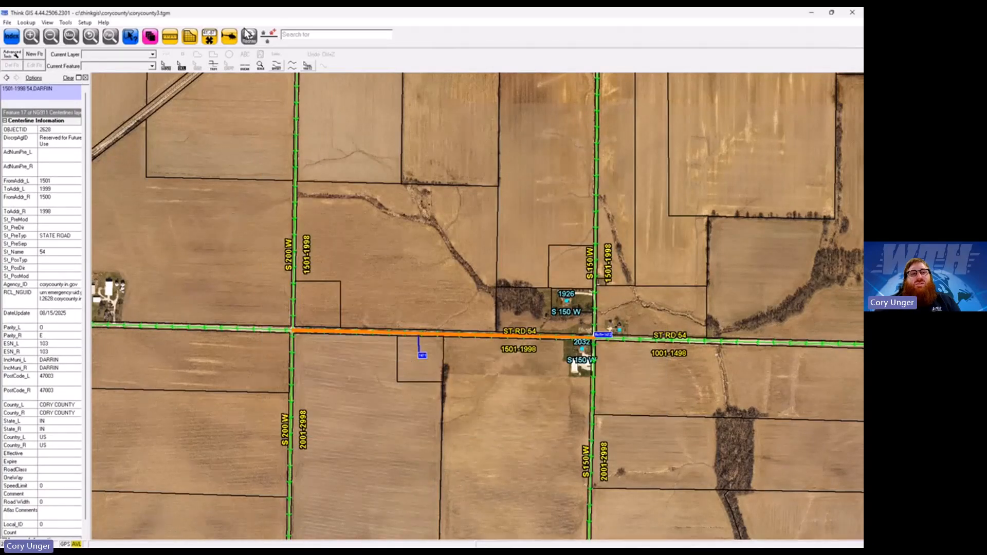
left_click(422, 363)
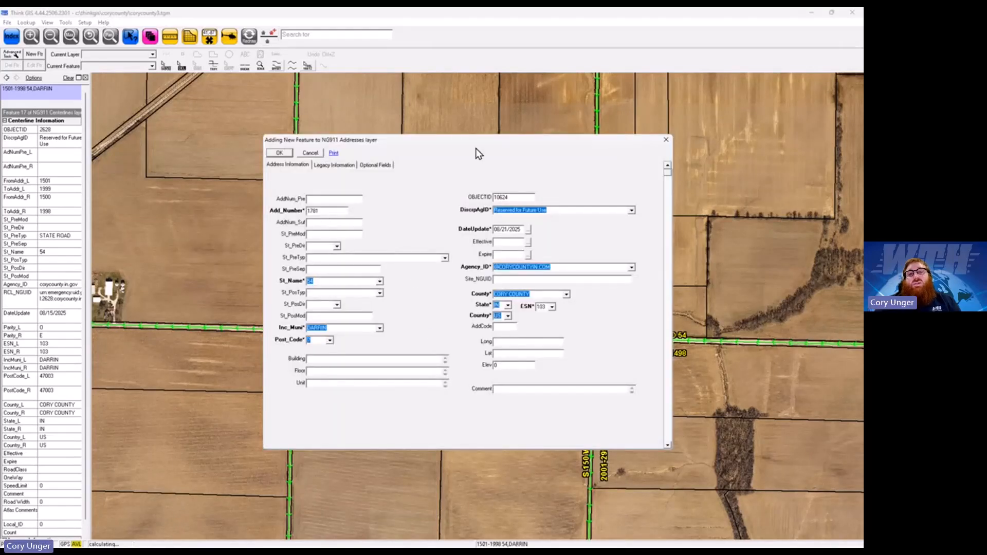
left_click_drag(483, 142, 282, 131)
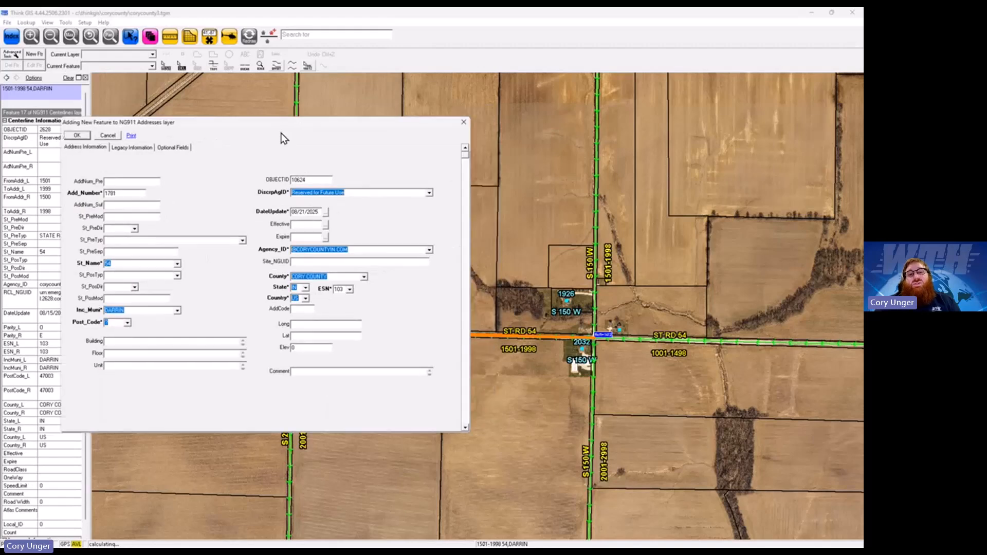
left_click(243, 241)
left_click(236, 249)
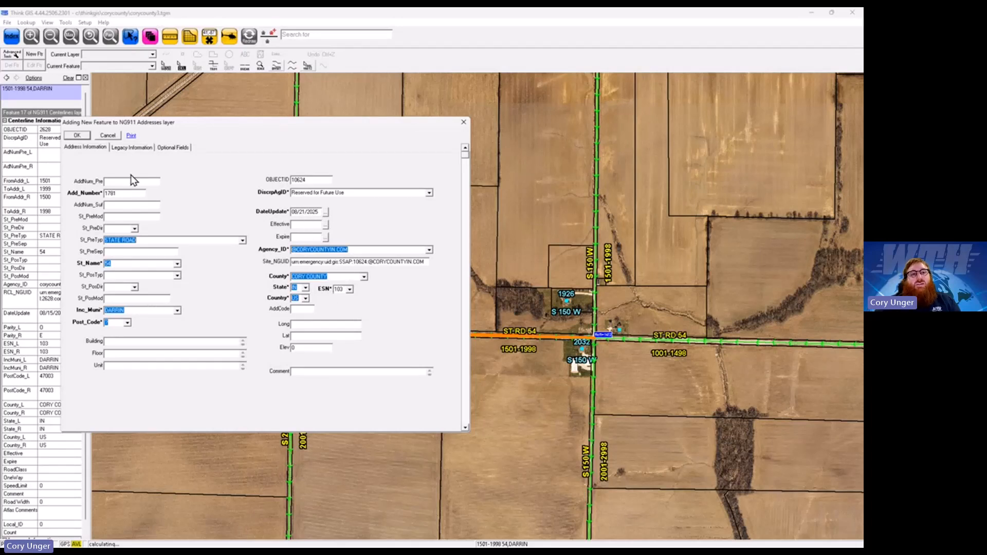
left_click(124, 149)
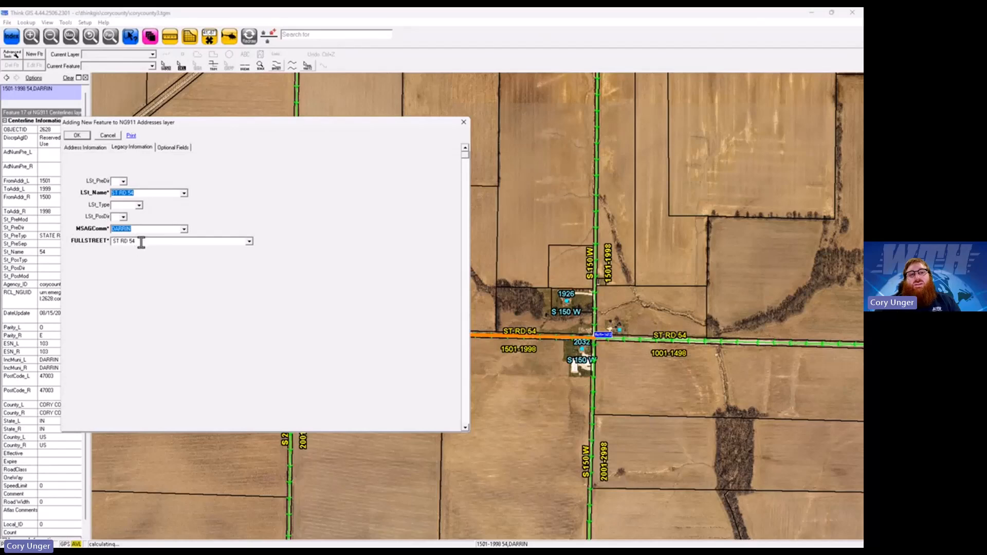
left_click(82, 136)
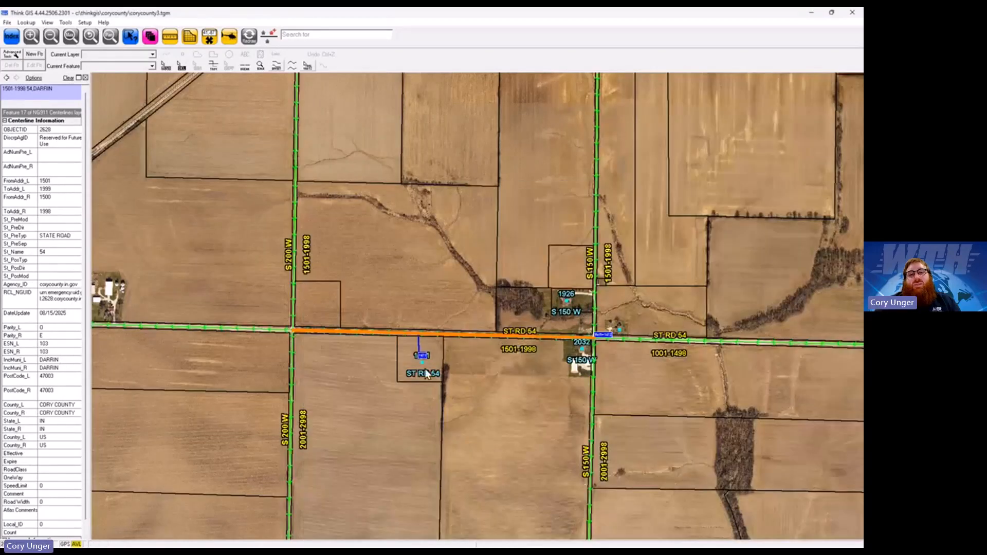
left_click(423, 366)
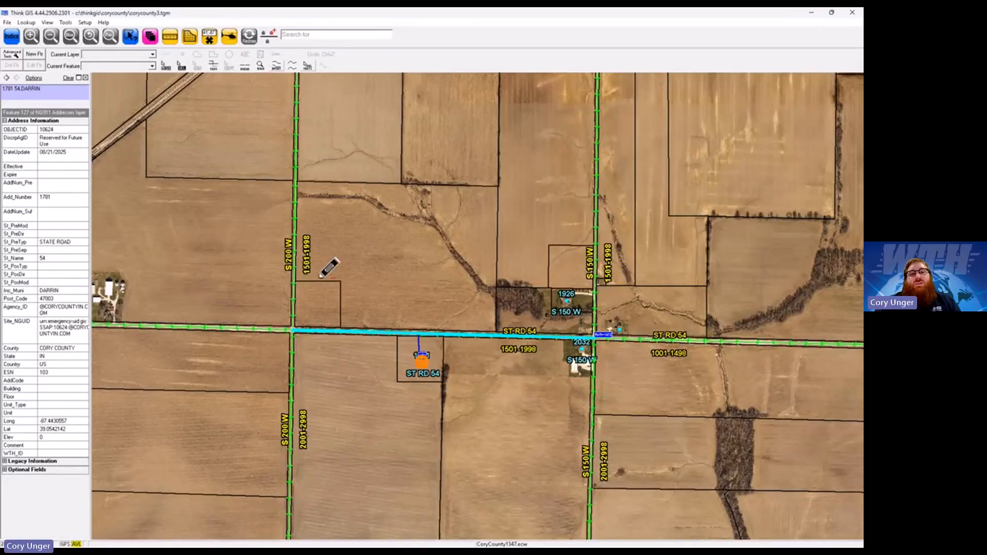
- Add an NG911 address point on the parcel northeast of the S 200 W and ST RD 54 intersection, referenced to S 200 W, and clear the selection
mouse_move(281, 275)
left_mouse_down()
mouse_move(278, 319)
mouse_move(337, 276)
left_mouse_up()
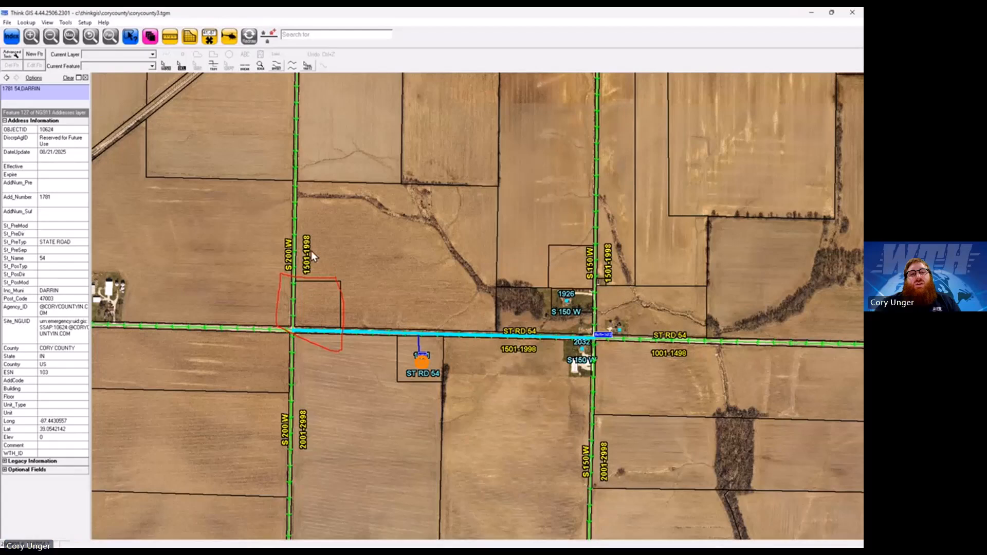
left_click(270, 32)
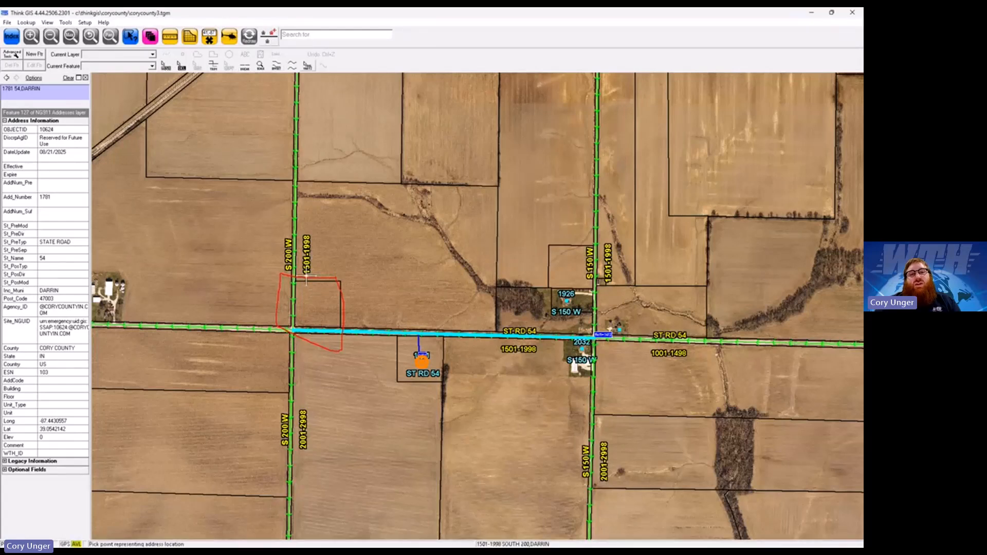
left_click(317, 303)
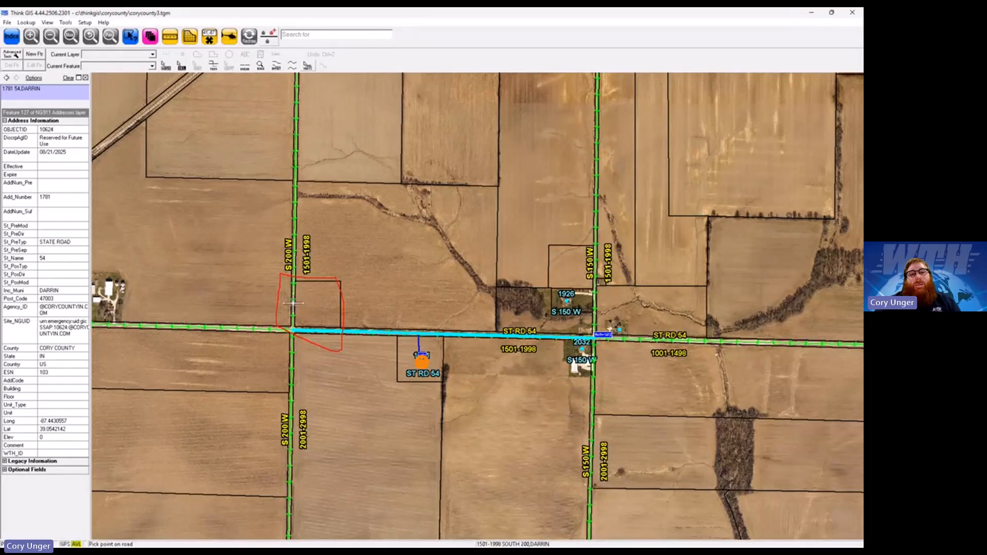
left_click(292, 305)
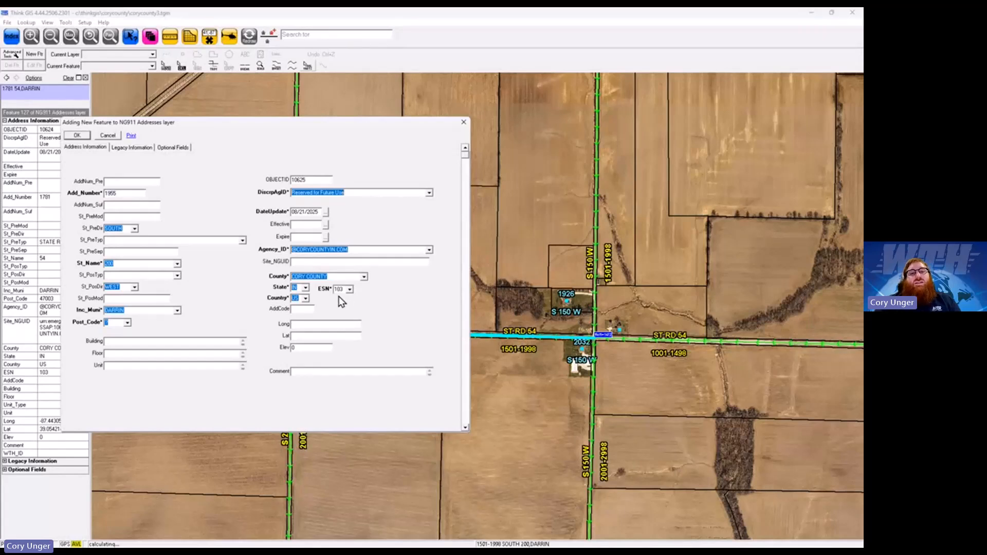
left_click(131, 147)
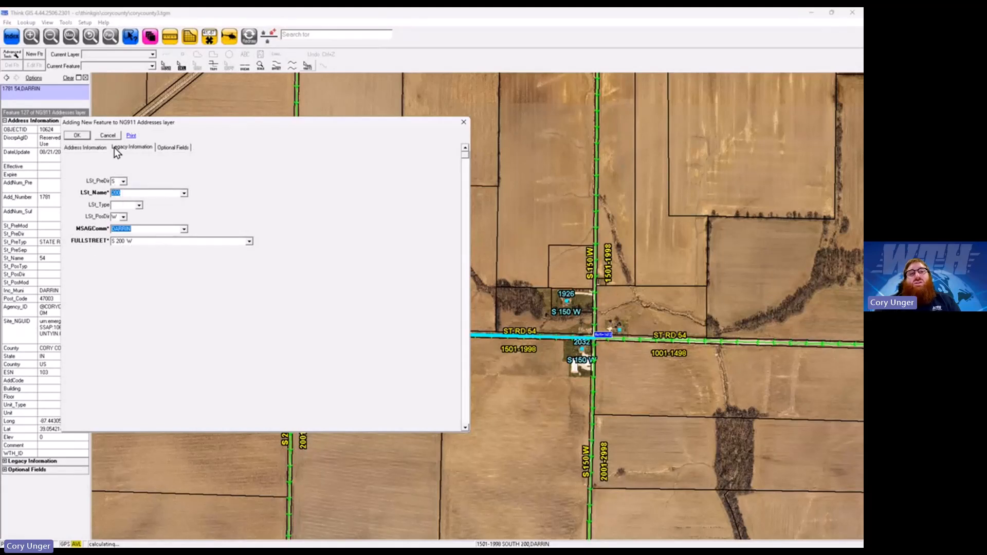
left_click(82, 148)
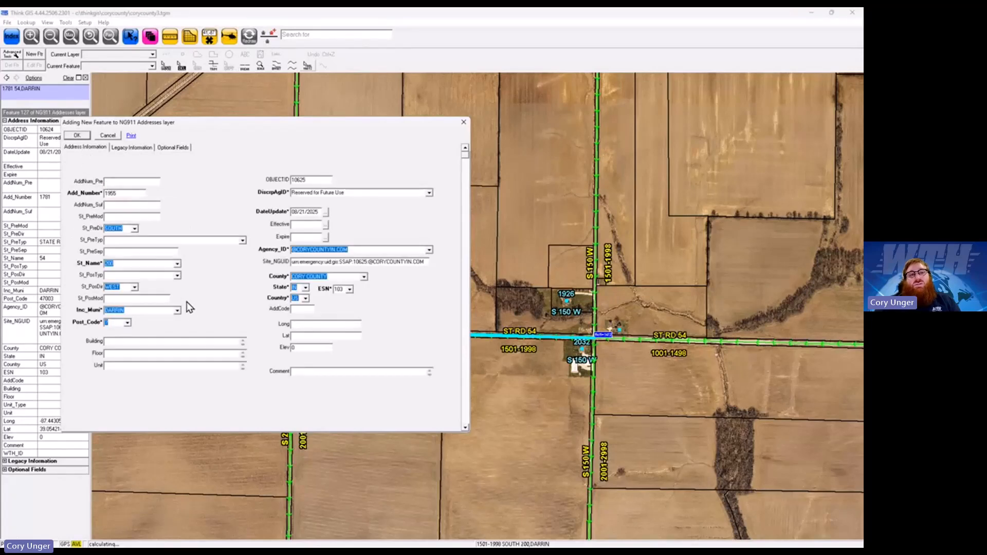
left_click(85, 137)
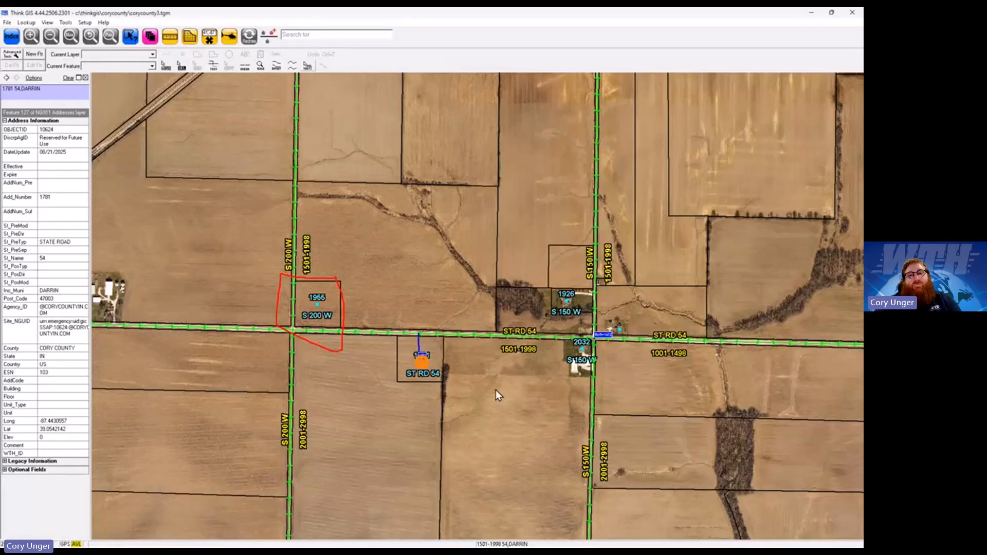
key("Escape")
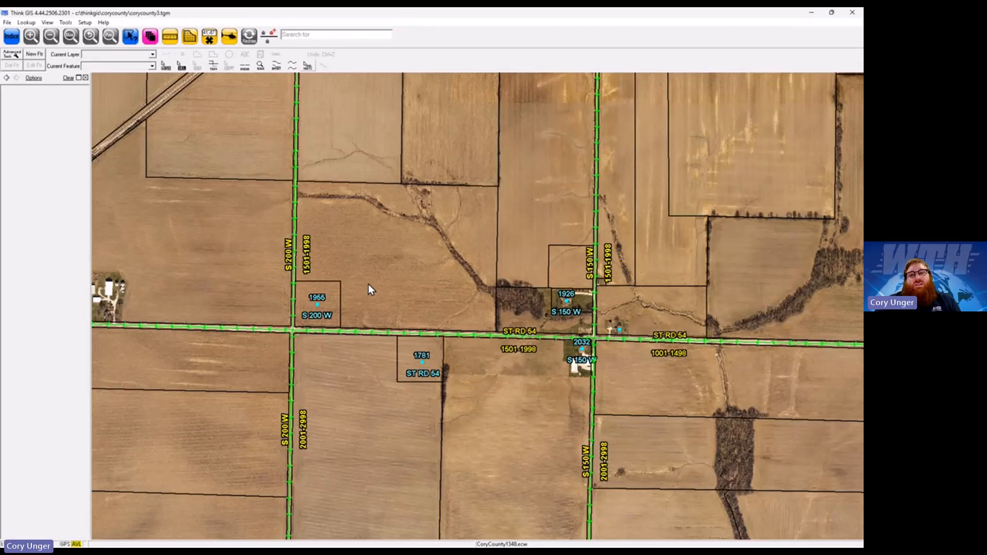
- Save the changes to the current map and open corycounty1.tgm
left_click(8, 22)
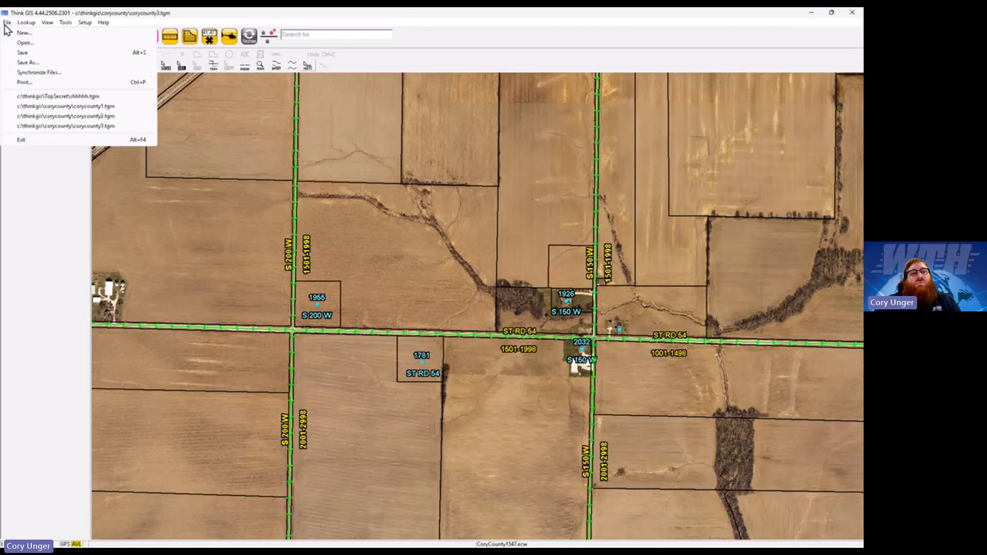
left_click(124, 125)
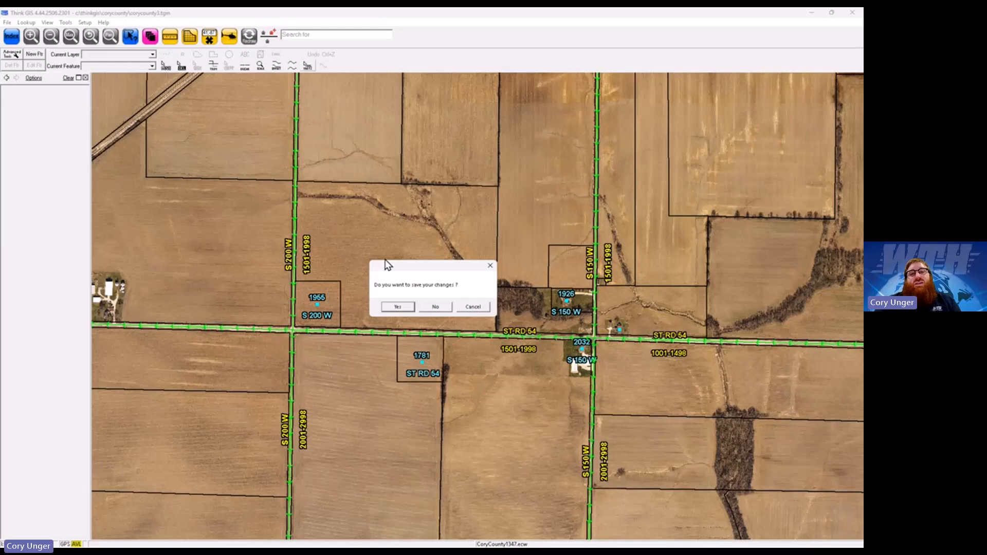
left_click(397, 307)
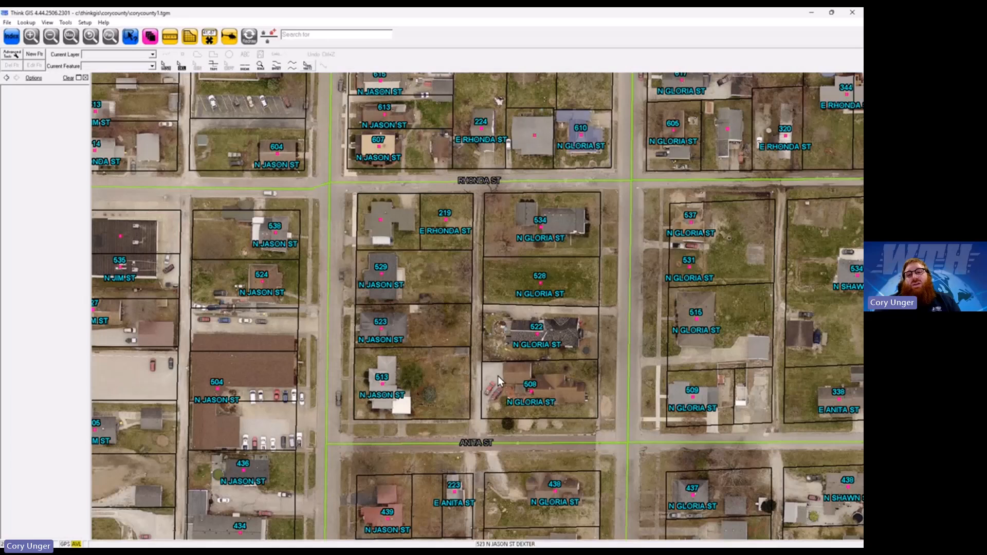
- Sketch a freehand outline around the parcel northwest of GLORIA ST and ANITA ST, and unlock the Addresses layer for editing
mouse_move(554, 368)
left_mouse_down()
mouse_move(485, 366)
mouse_move(494, 409)
mouse_move(597, 419)
mouse_move(590, 361)
left_mouse_up()
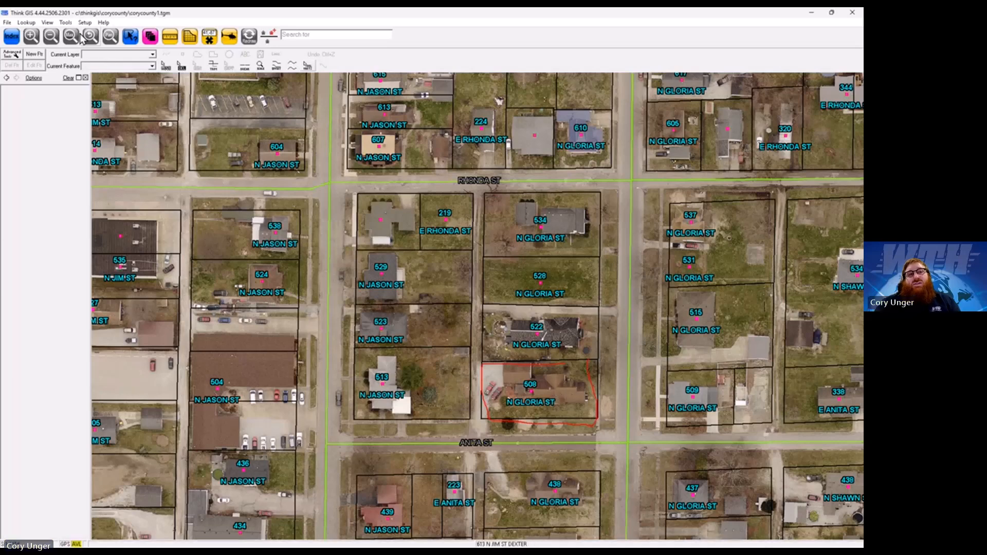
left_click(65, 22)
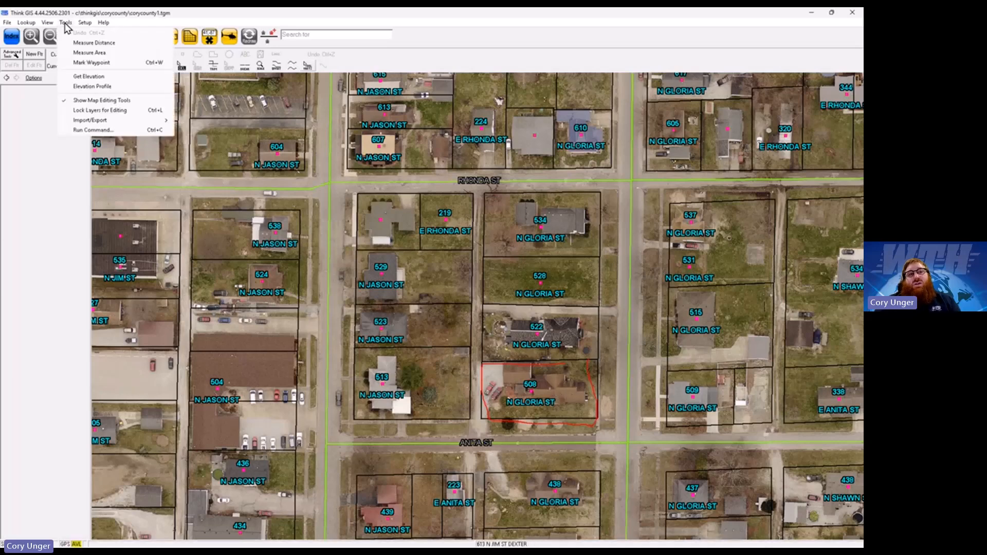
left_click(126, 109)
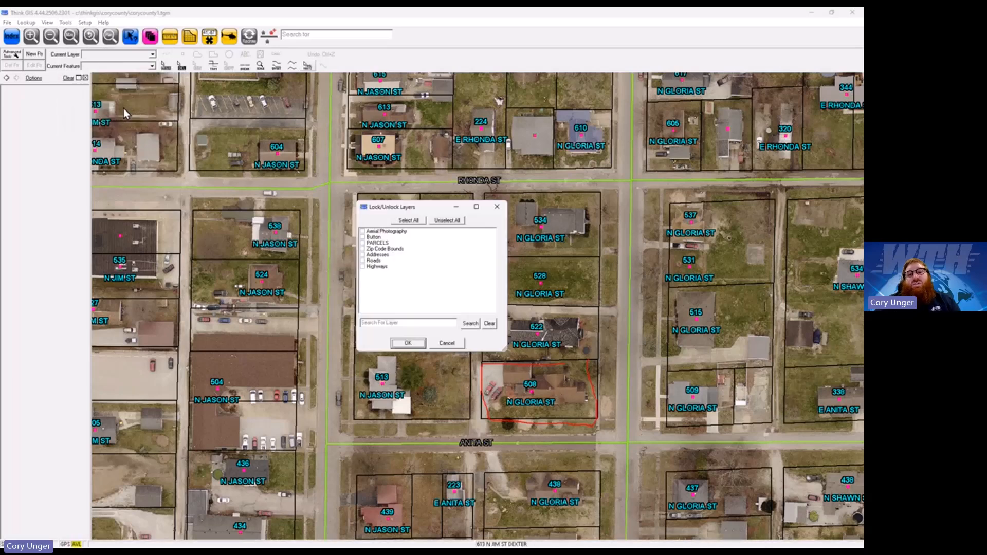
left_click(363, 254)
left_click(408, 343)
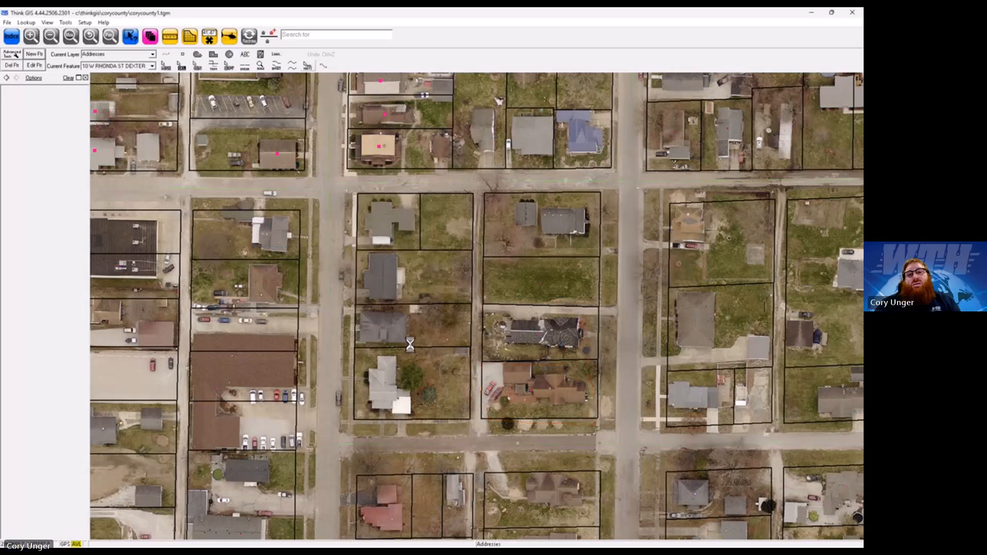
- Move the address point on the outlined parcel east to the part of the building nearer GLORIA ST
left_click(166, 67)
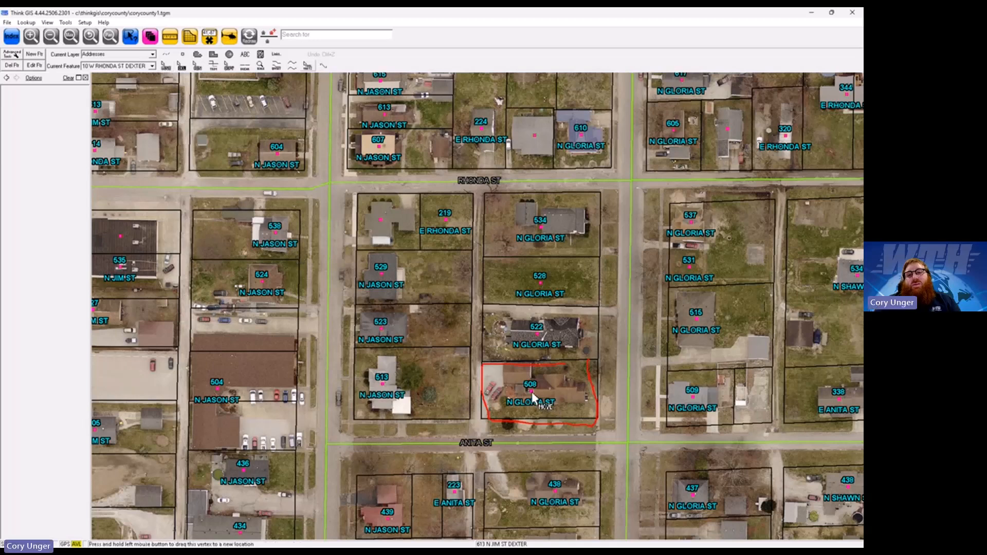
left_click_drag(530, 390, 529, 390)
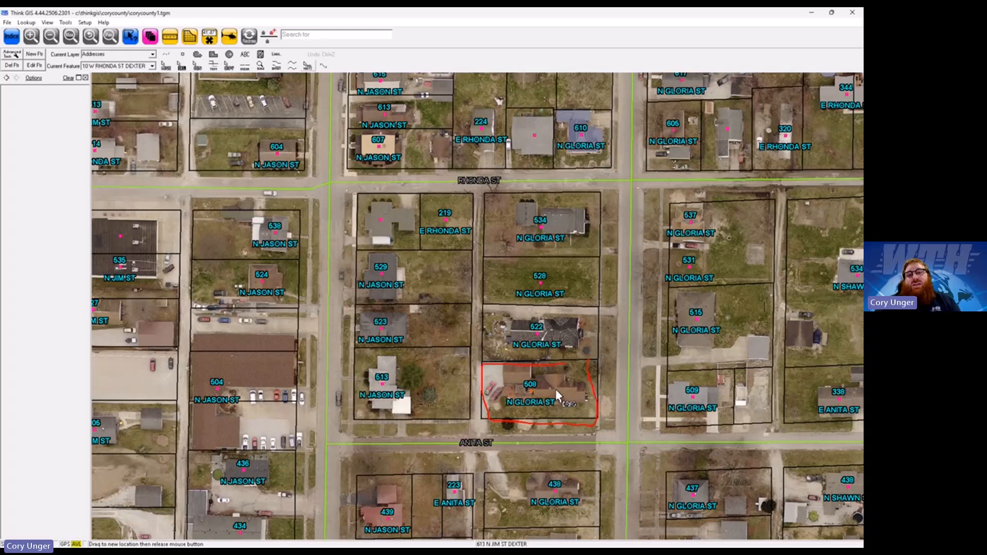
left_click_drag(555, 389, 555, 389)
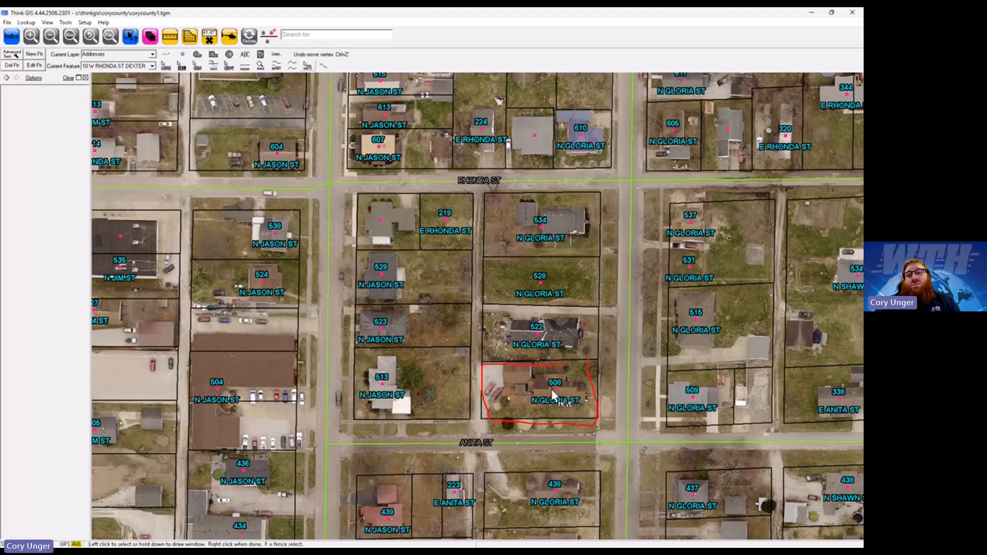
right_click(508, 383)
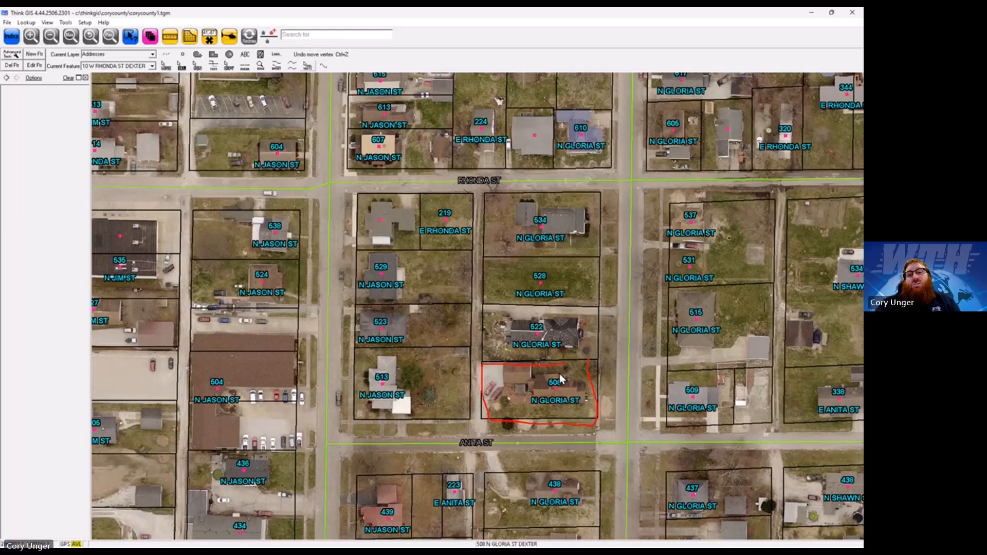
- Move the address points of the next two GLORIA ST parcels to the north eastward within their parcels, and save
left_click(168, 68)
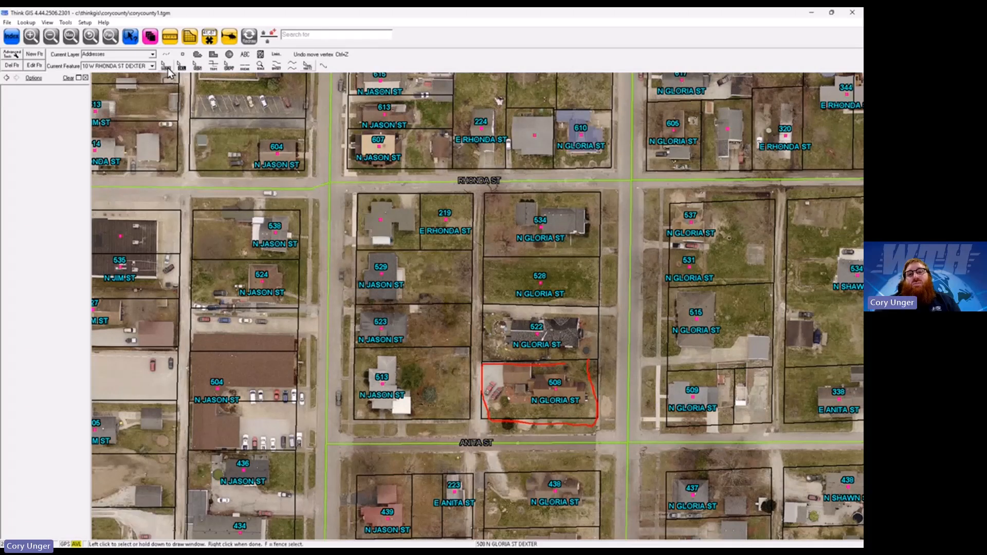
left_click(535, 335)
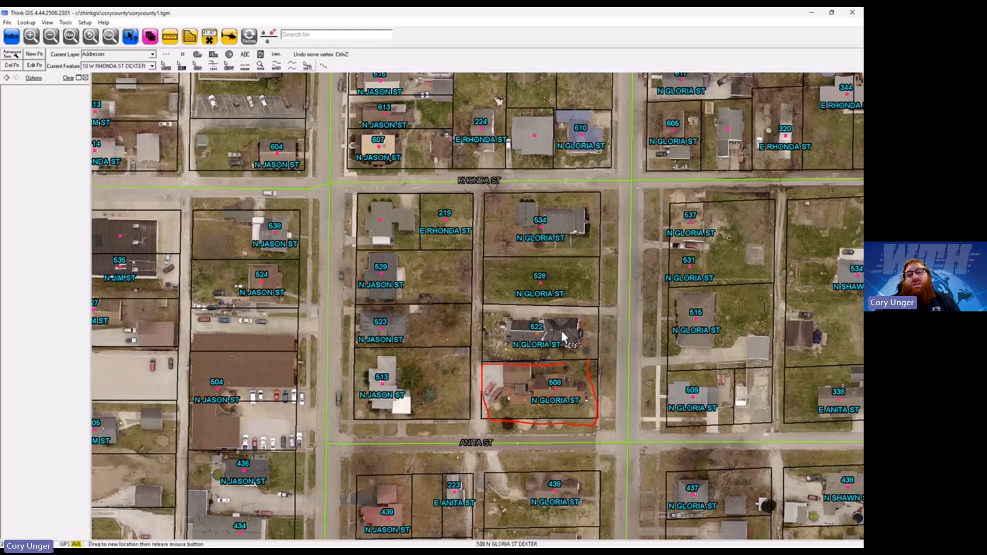
left_click(560, 331)
left_click(540, 282)
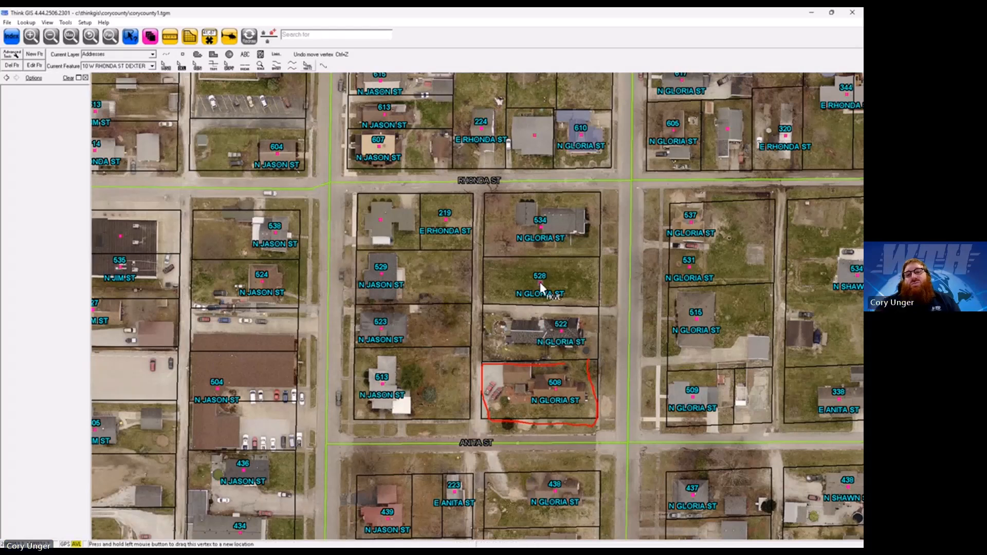
left_click(570, 281)
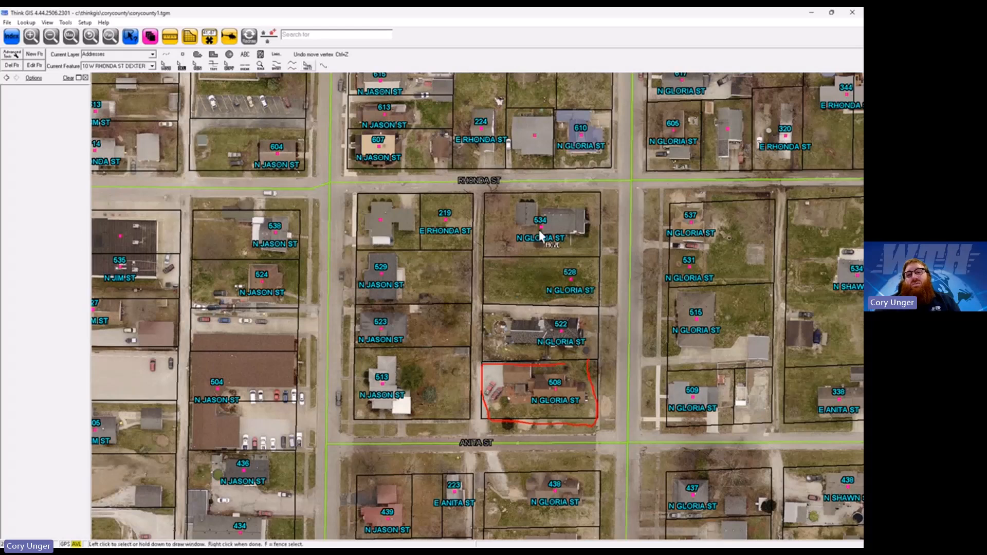
key("alt+s")
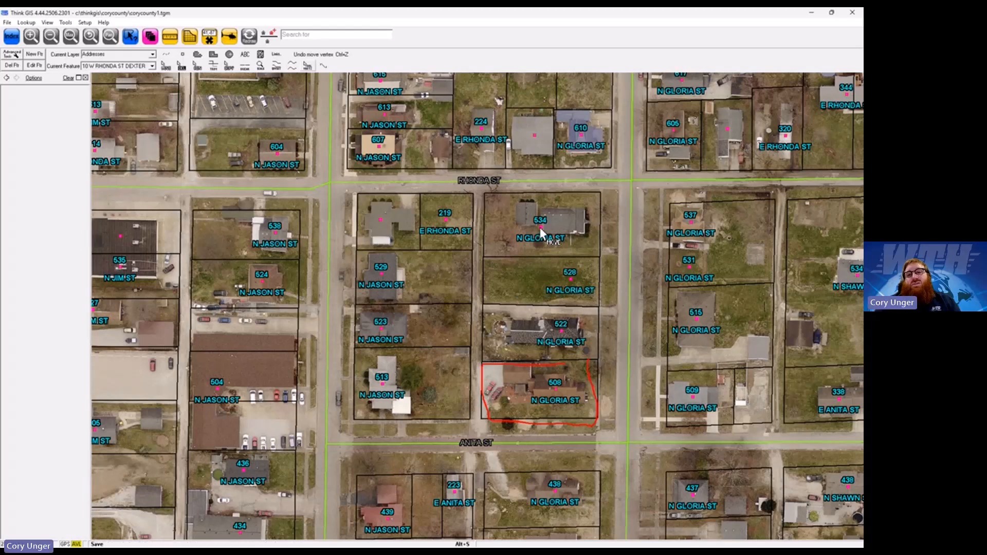
- Try the GLORIA ST address point of the parcel southwest of RHONDA ST on its house and outbuilding, and settle it on the house's east end
left_click_drag(538, 226, 560, 220)
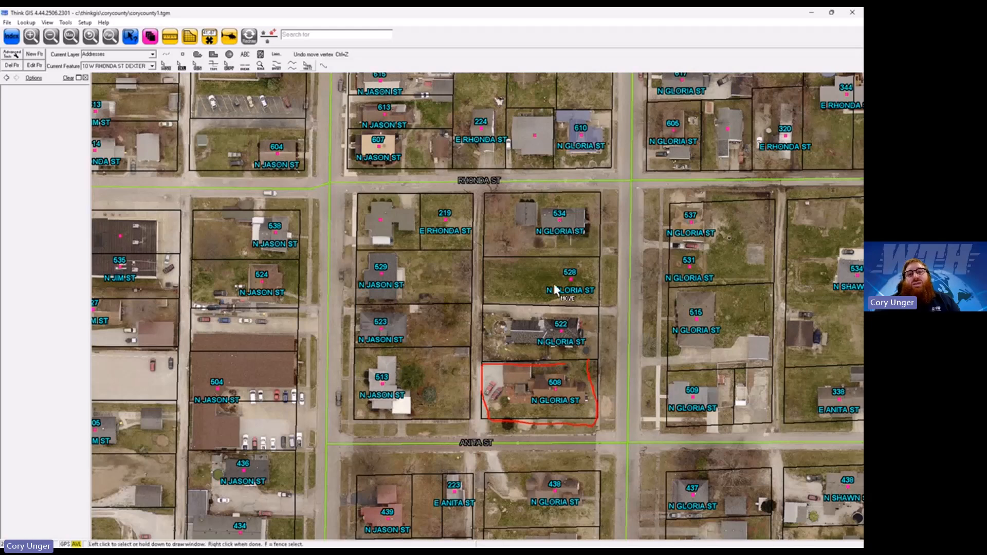
left_click_drag(561, 222, 560, 221)
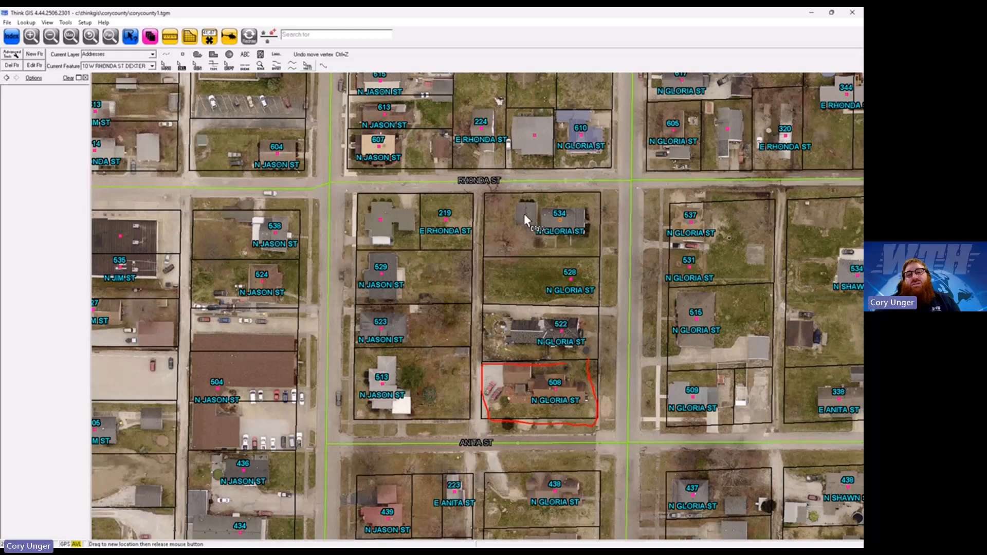
left_click_drag(527, 213, 526, 213)
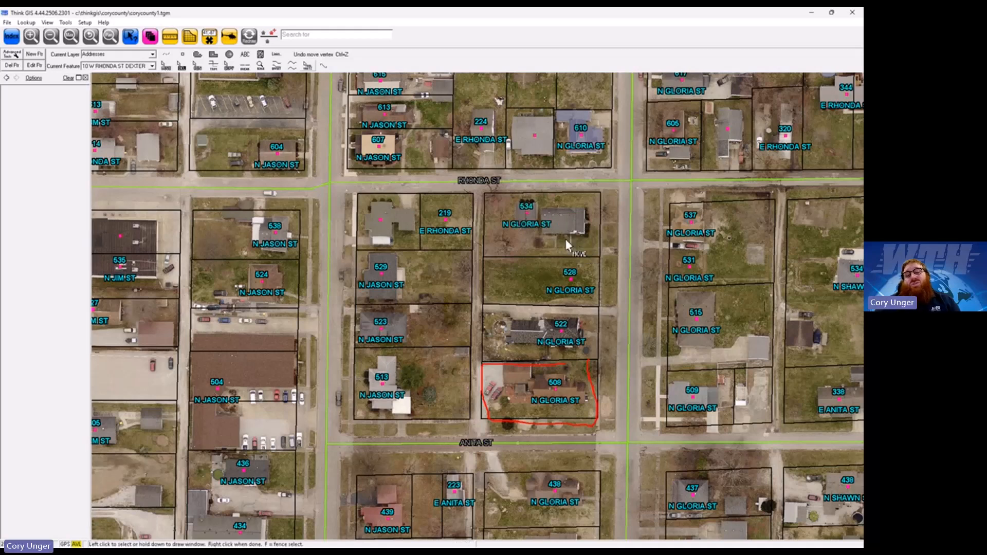
left_click_drag(526, 212, 560, 218)
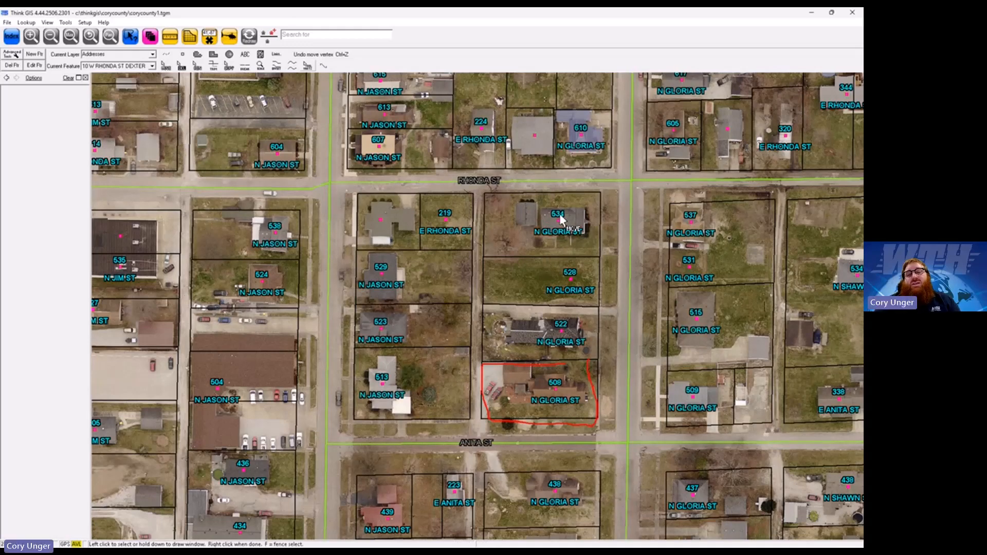
right_click(560, 221)
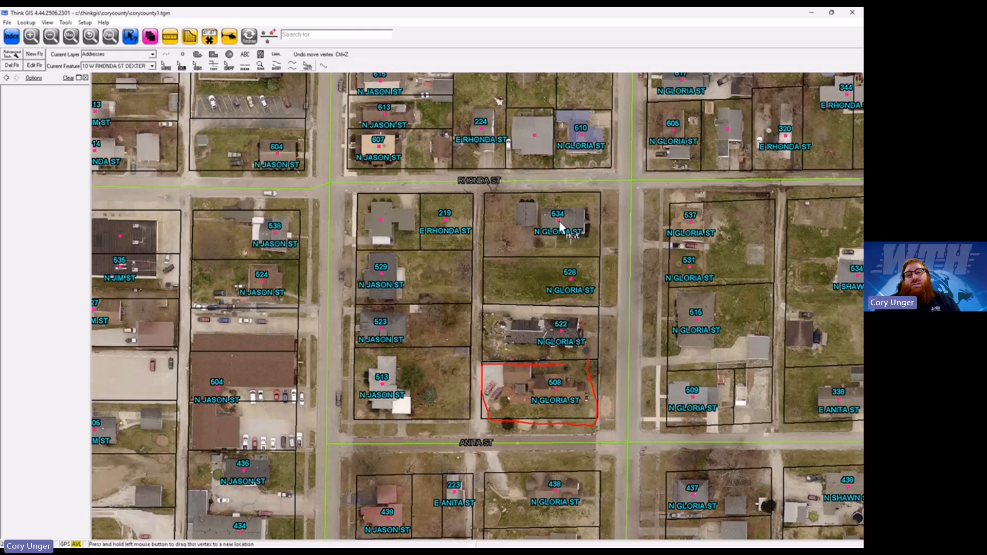
right_click(557, 220)
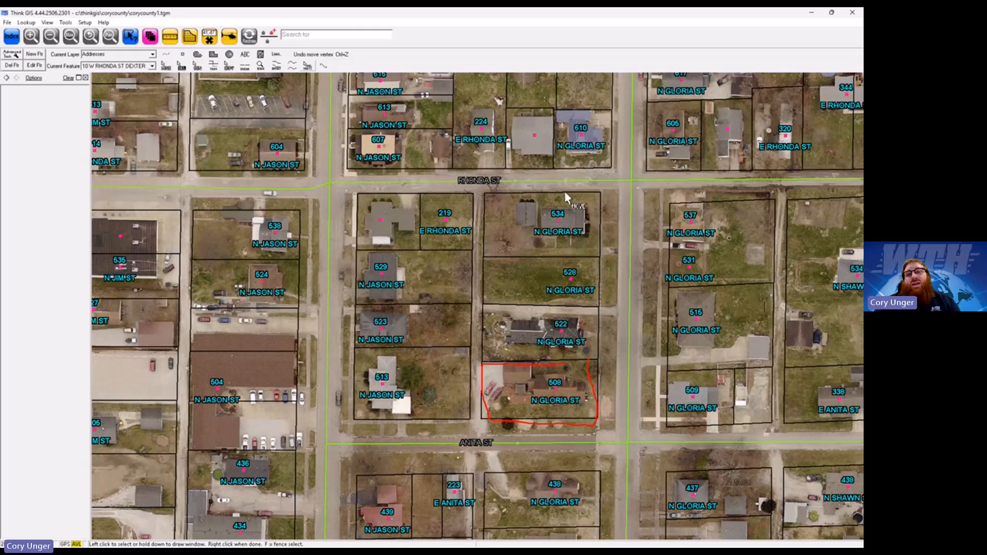
left_click_drag(557, 220, 578, 220)
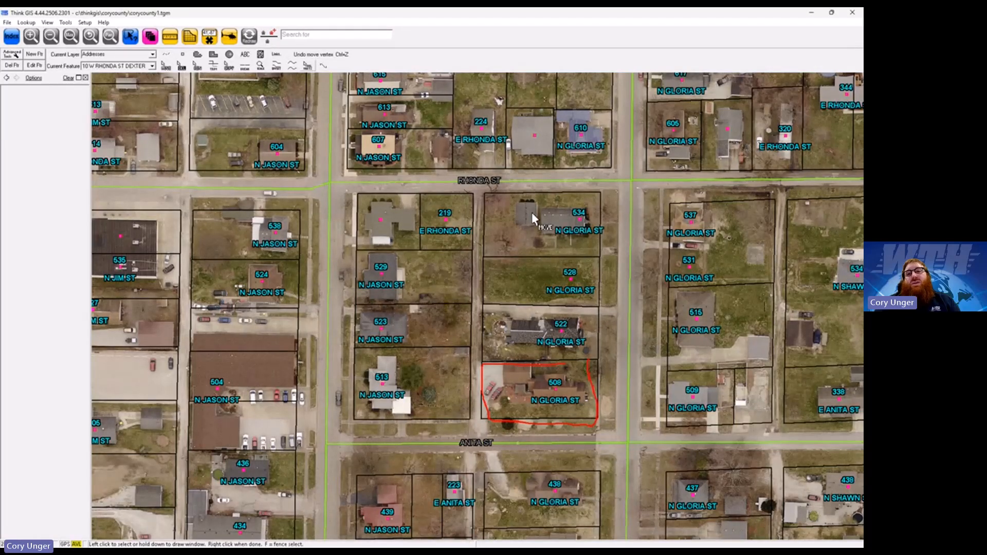
left_click_drag(578, 220, 573, 224)
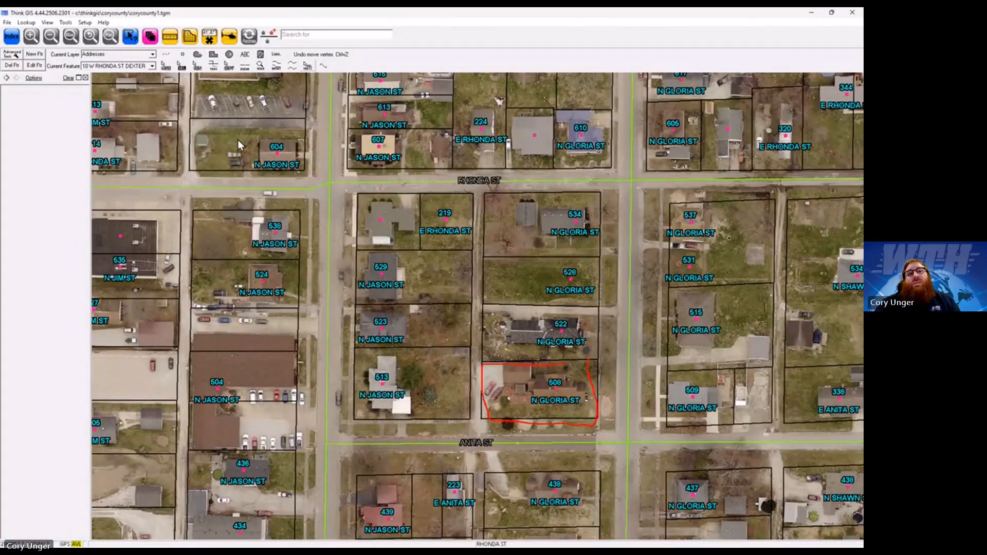
- Add an address point with the address wizard southwest of that parcel's outbuilding, accepting the number calculated along RHONDA ST
left_click(267, 38)
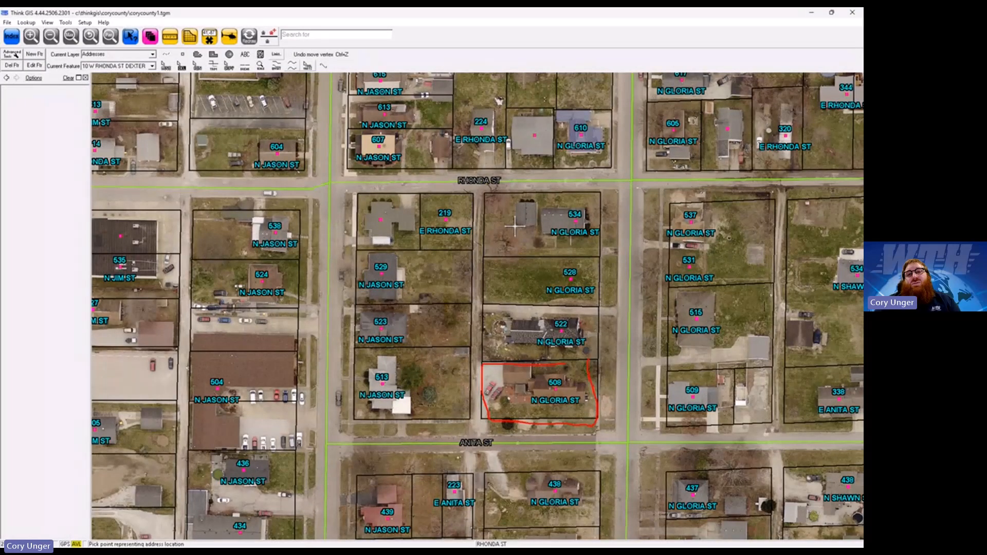
left_click(514, 226)
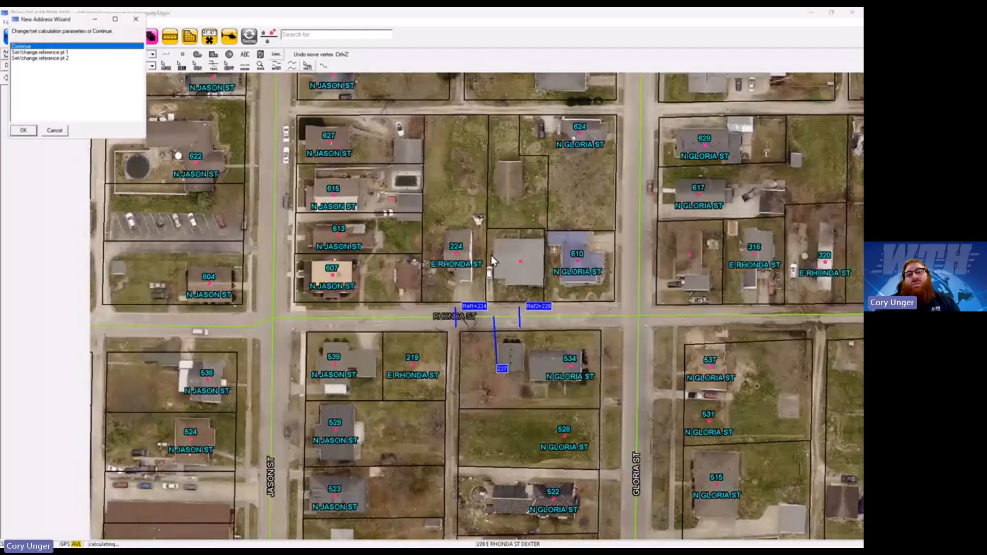
left_click(23, 132)
left_click(78, 136)
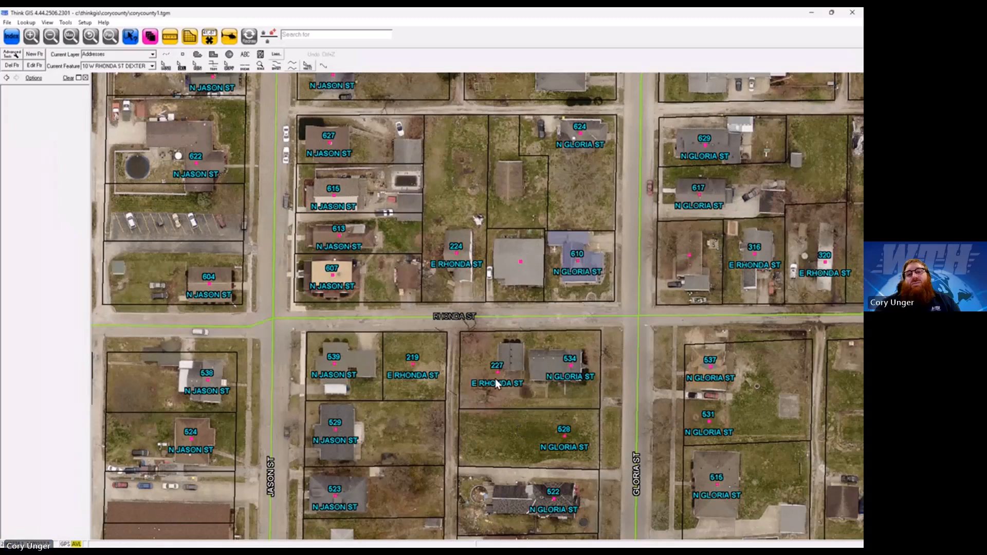
- Shift the corner parcel's GLORIA ST address point to the middle of the house and back to its east end
left_click(168, 67)
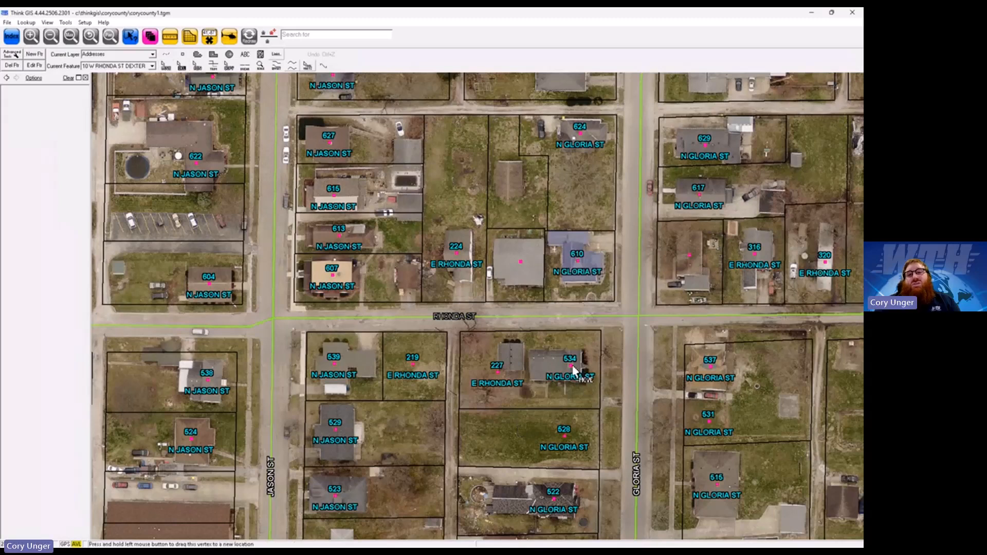
left_click_drag(551, 365, 551, 365)
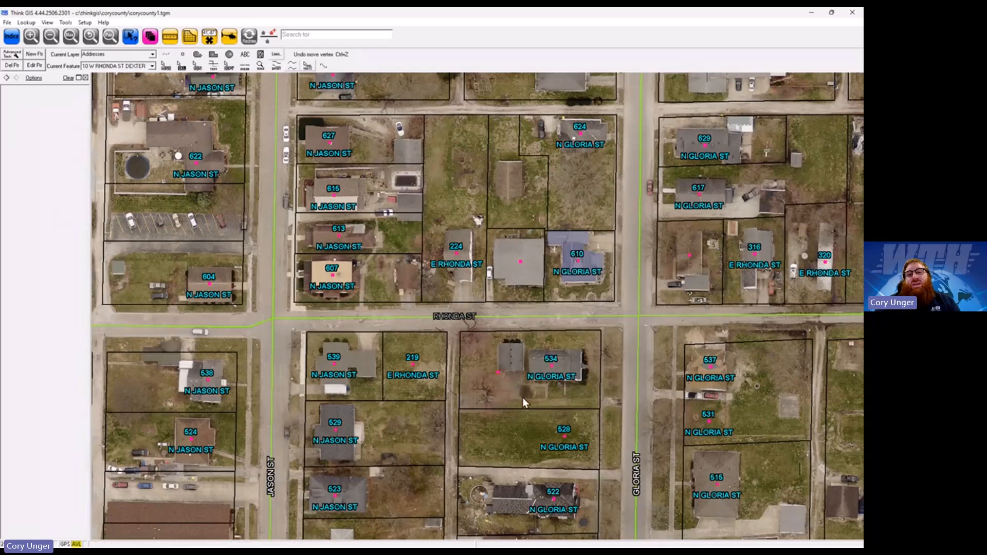
scroll(522, 397, "up", 1)
scroll(532, 411, "up", 1)
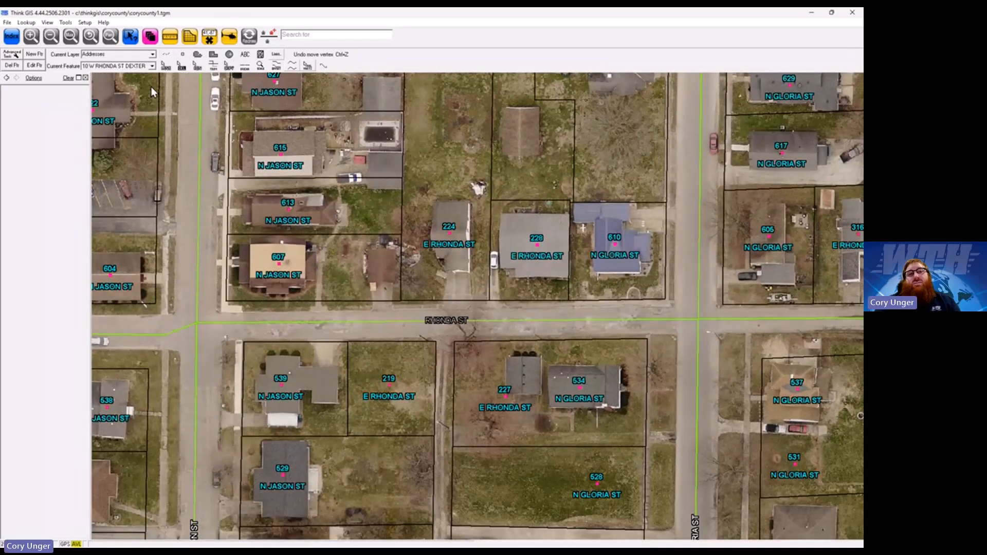
left_click(168, 67)
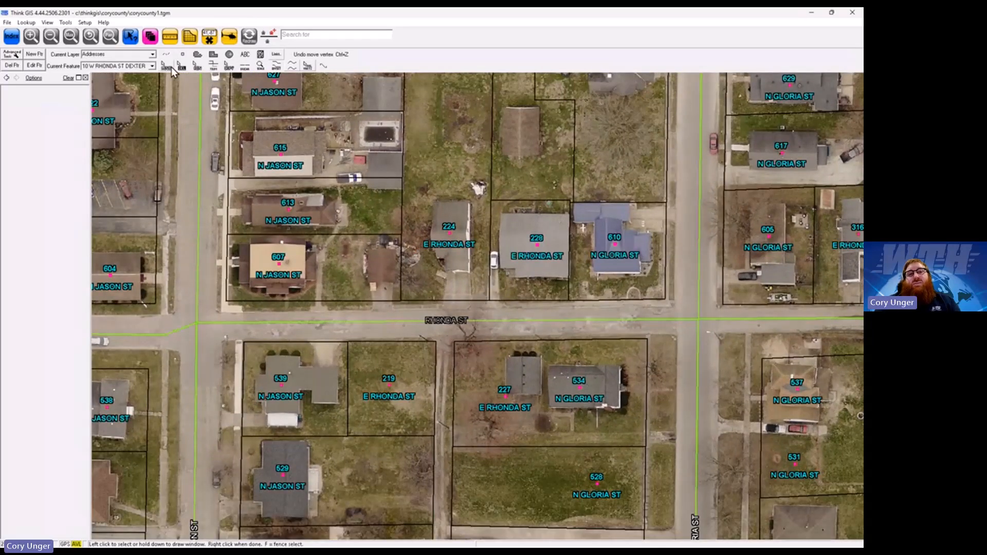
left_click(579, 387)
left_click_drag(603, 386, 603, 387)
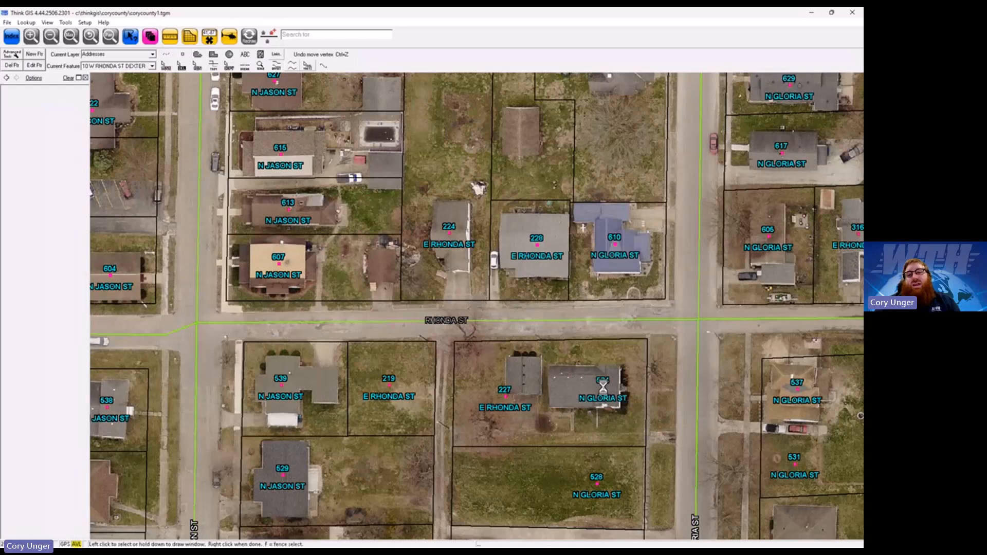
- Move the new RHONDA ST address point northwest within its parcel, closer to the street and the alley
scroll(549, 423, "down", 1)
scroll(550, 424, "down", 1)
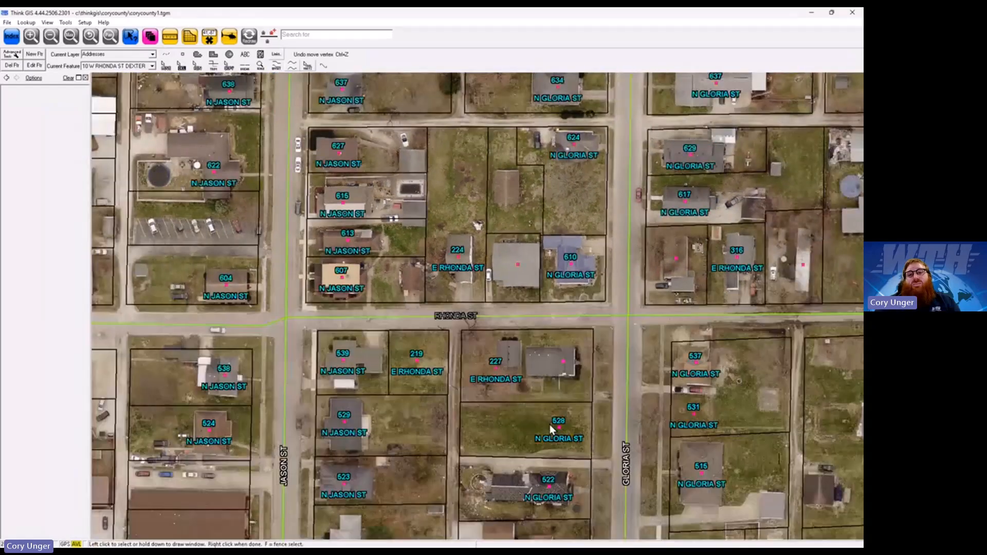
scroll(520, 424, "down", 1)
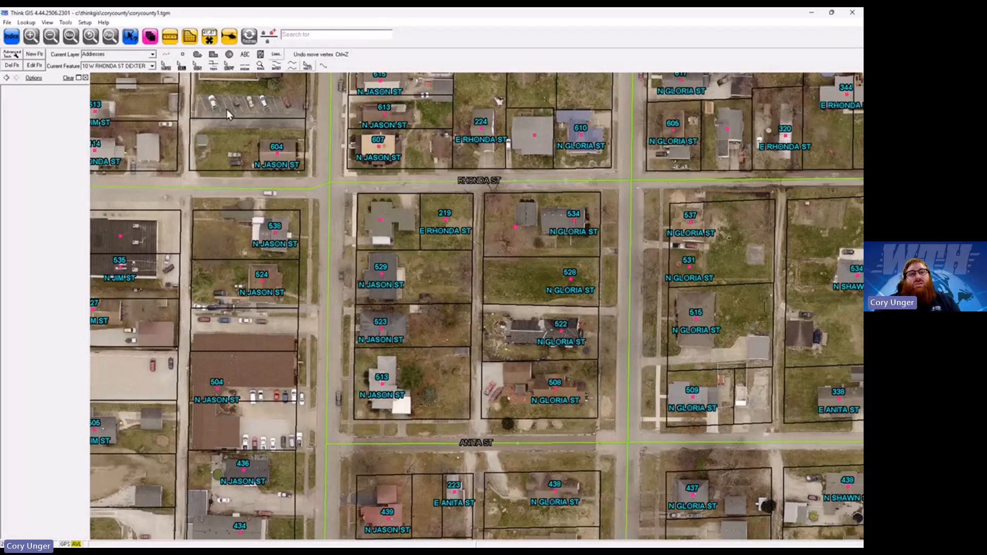
left_click(165, 65)
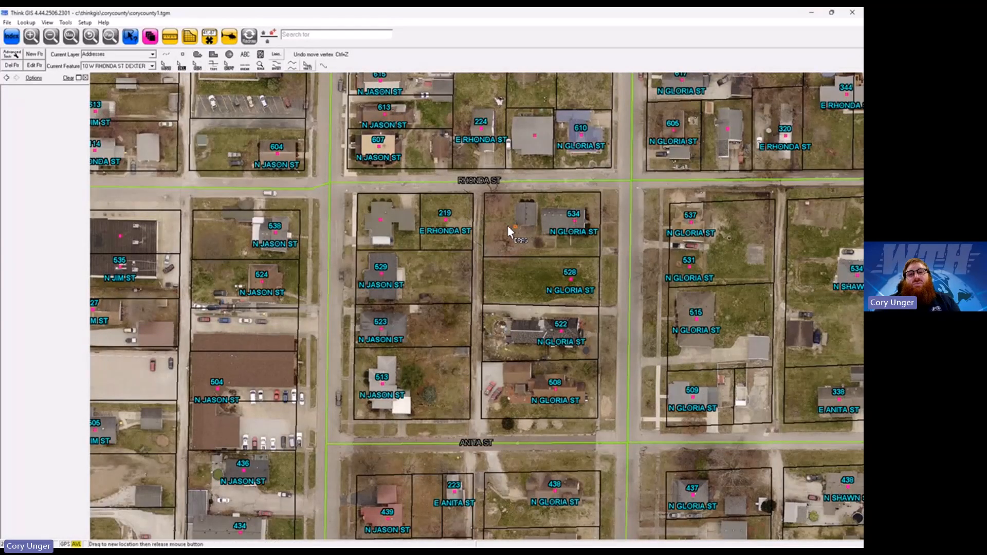
left_click_drag(504, 227, 500, 212)
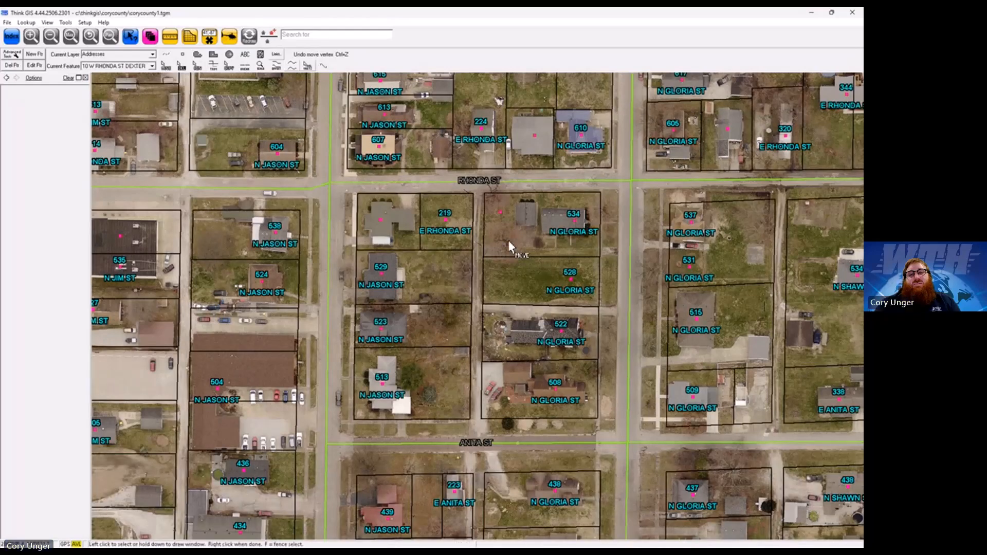
- Move the corner parcel's GLORIA ST address point to its northeast corner and the RHONDA ST point just south of the outbuilding
scroll(513, 243, "up", 1)
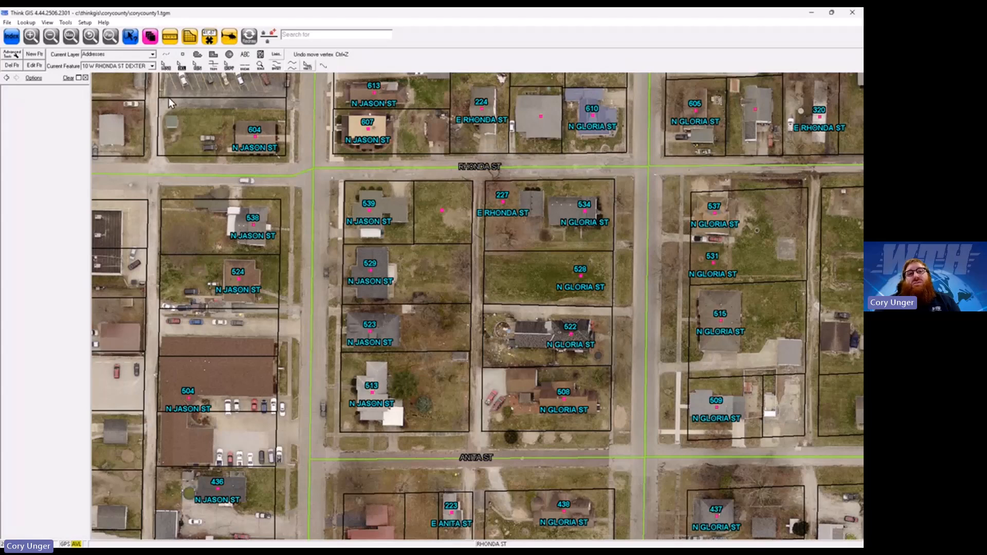
left_click(166, 66)
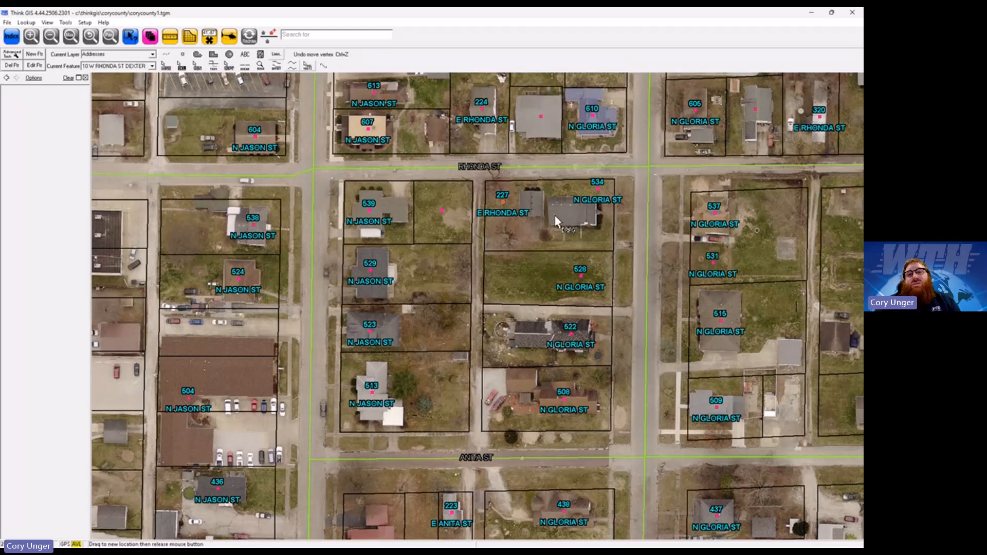
left_click_drag(553, 215, 534, 226)
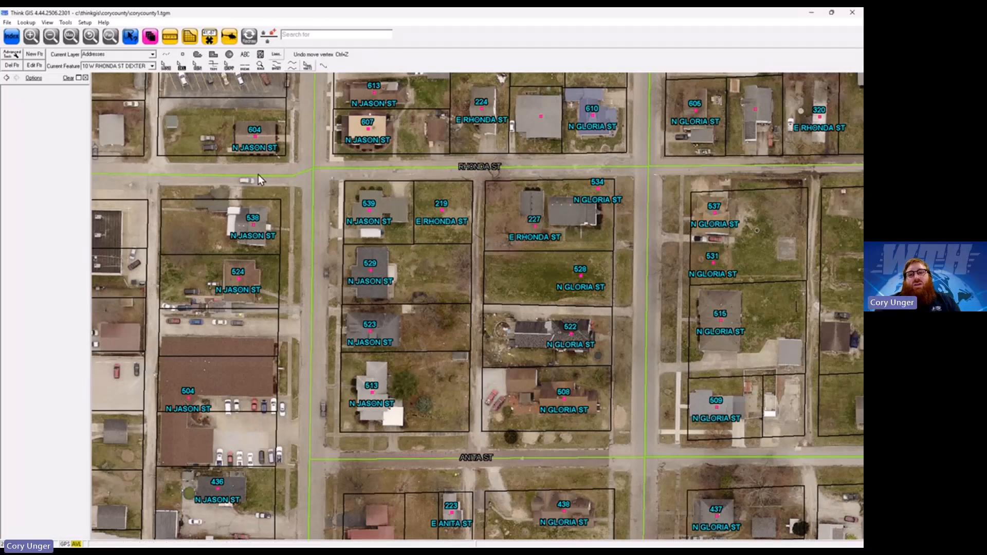
- Open the corycounty3 map from the recently used files
left_click(7, 23)
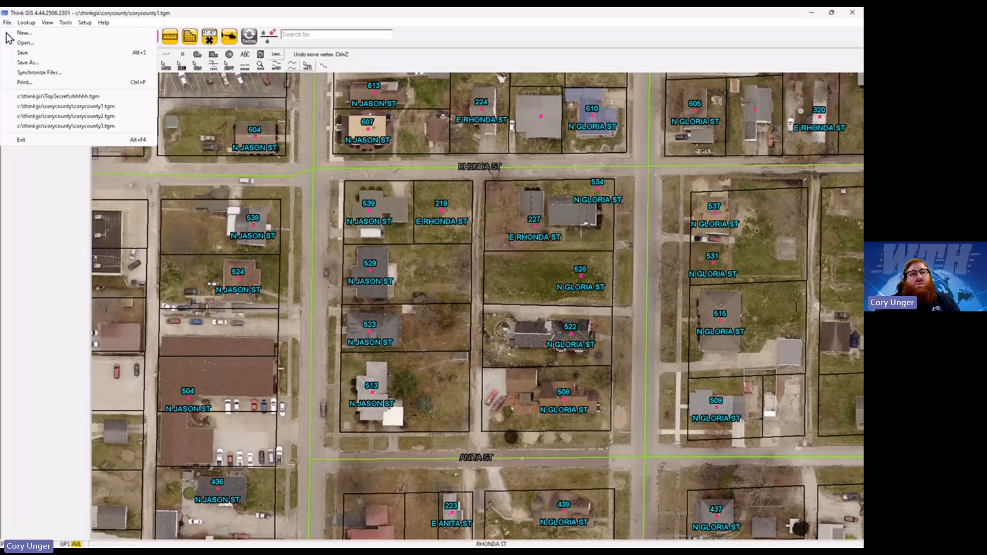
left_click(108, 127)
left_click(397, 307)
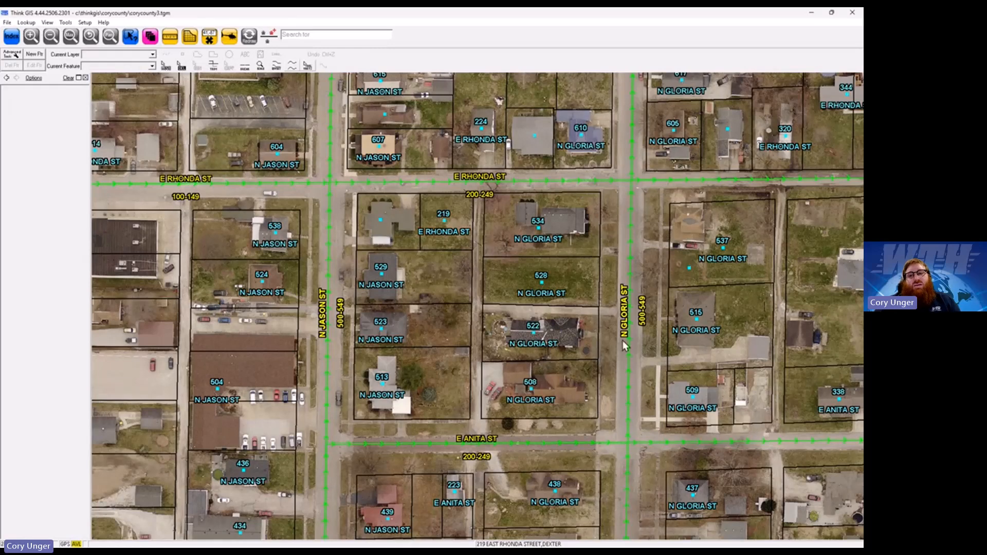
- Search the NG911 Addresses layer for records whose St_Name is GLORAI
left_click(16, 37)
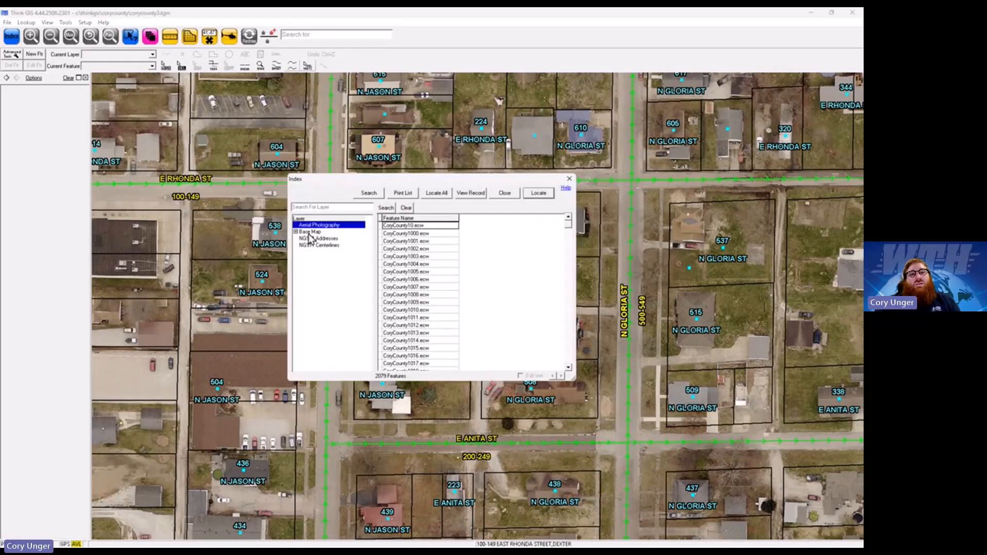
left_click(326, 246)
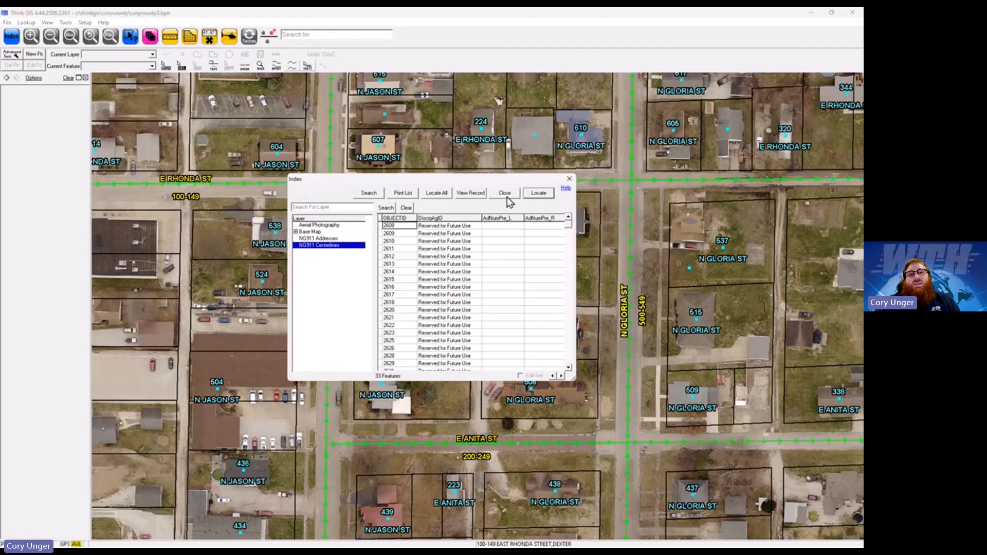
left_click(331, 239)
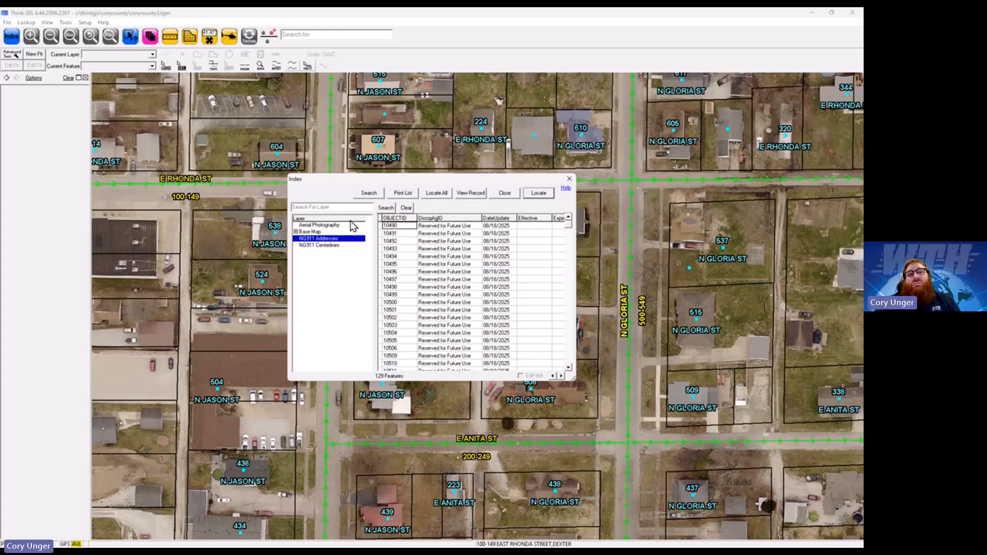
left_click(373, 196)
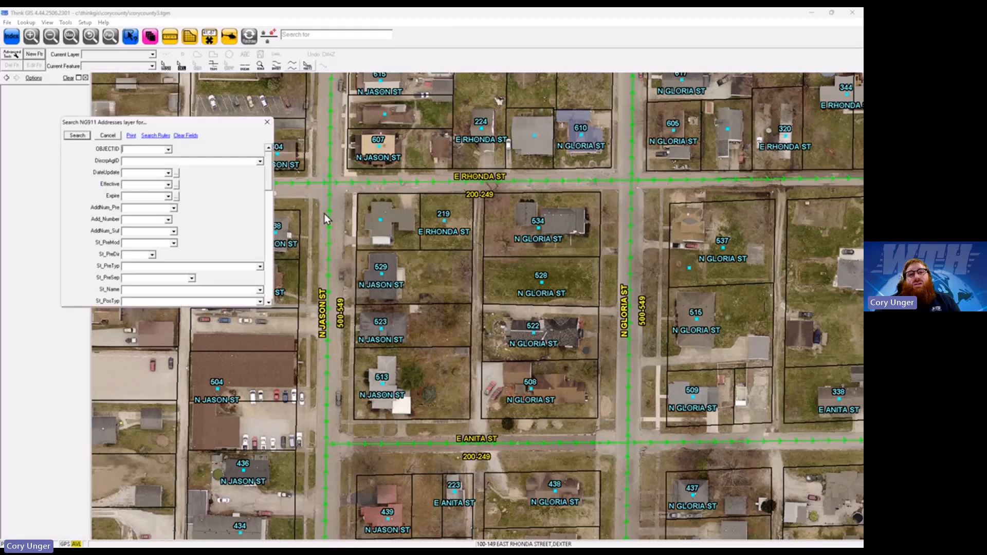
left_click_drag(193, 126, 330, 128)
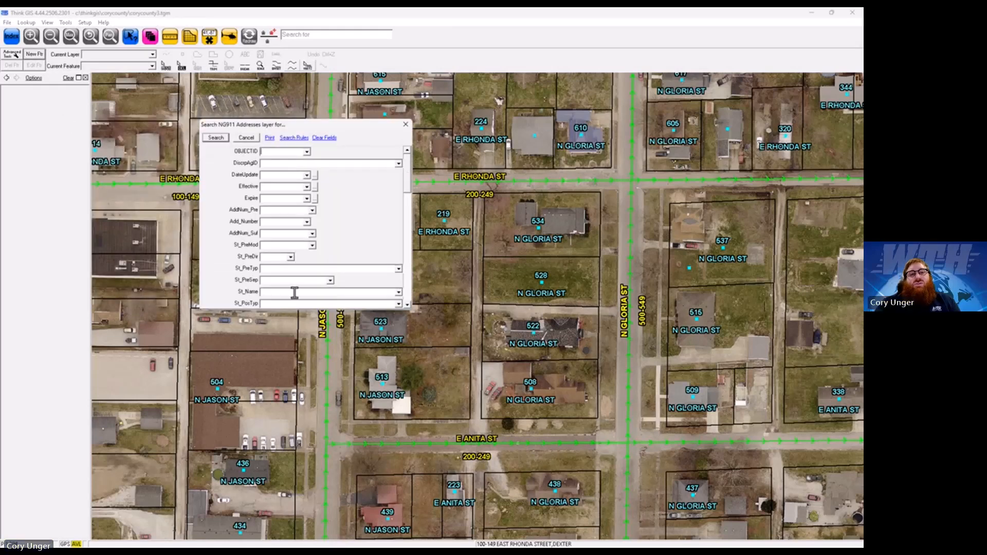
mouse_move(409, 177)
left_mouse_down()
mouse_move(409, 202)
mouse_move(408, 190)
left_mouse_up()
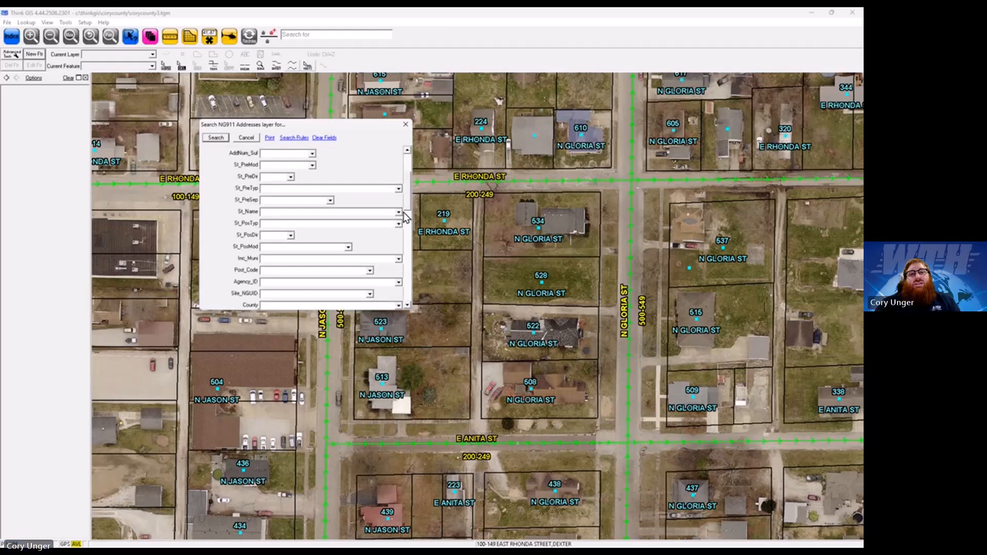
left_click(398, 212)
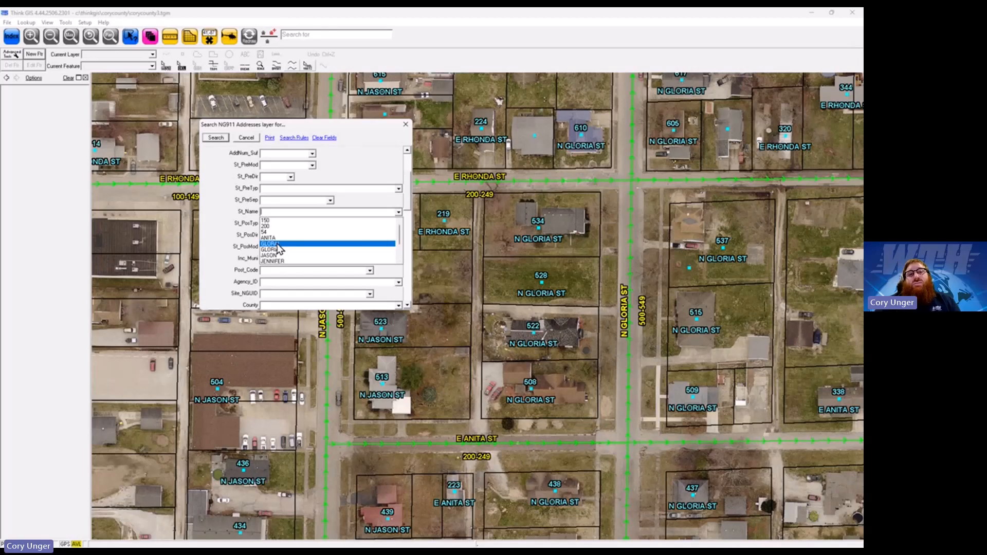
left_click(277, 245)
left_click(218, 137)
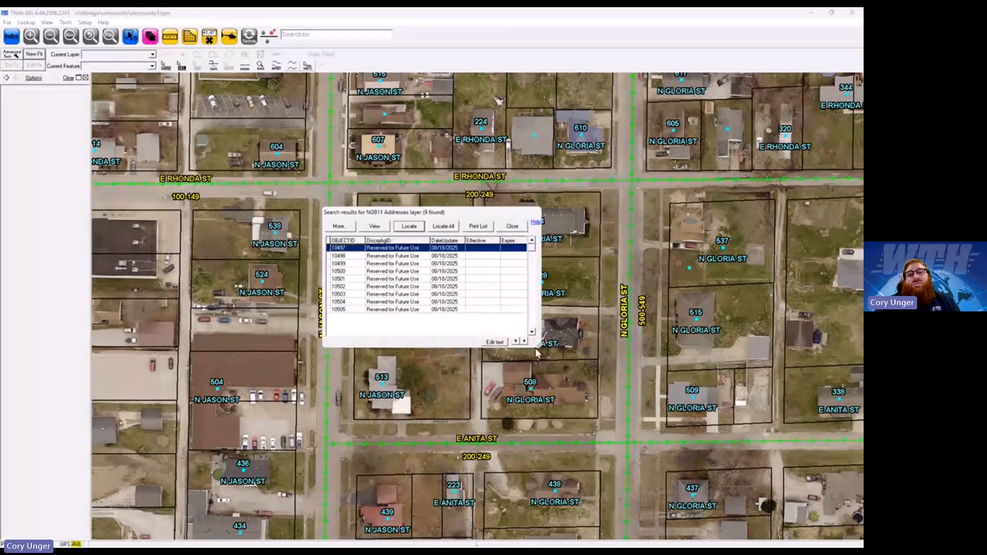
- Widen the search results to include the Add_Number column and locate the record for address number 404 on the map
left_click_drag(537, 343, 710, 369)
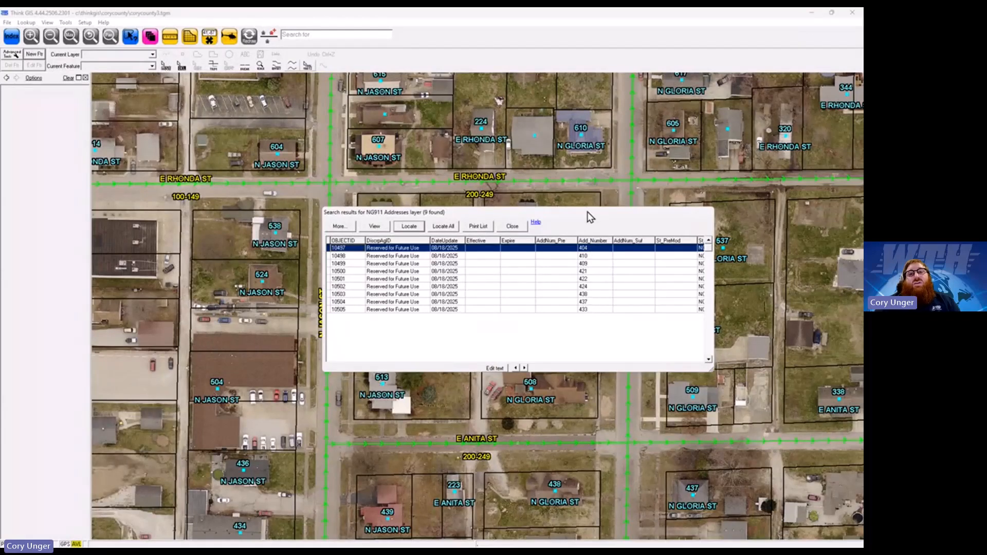
left_click_drag(589, 218, 463, 204)
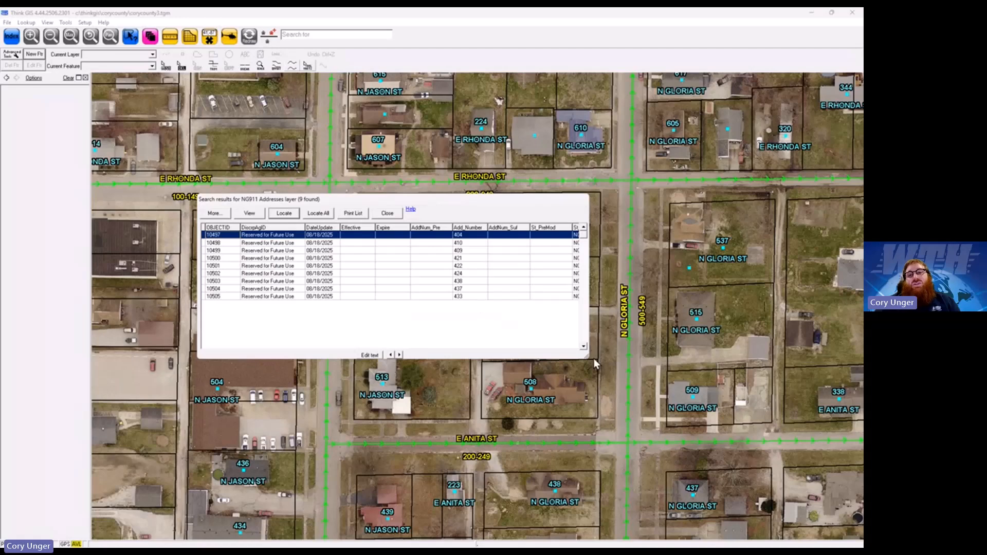
double_click(464, 239)
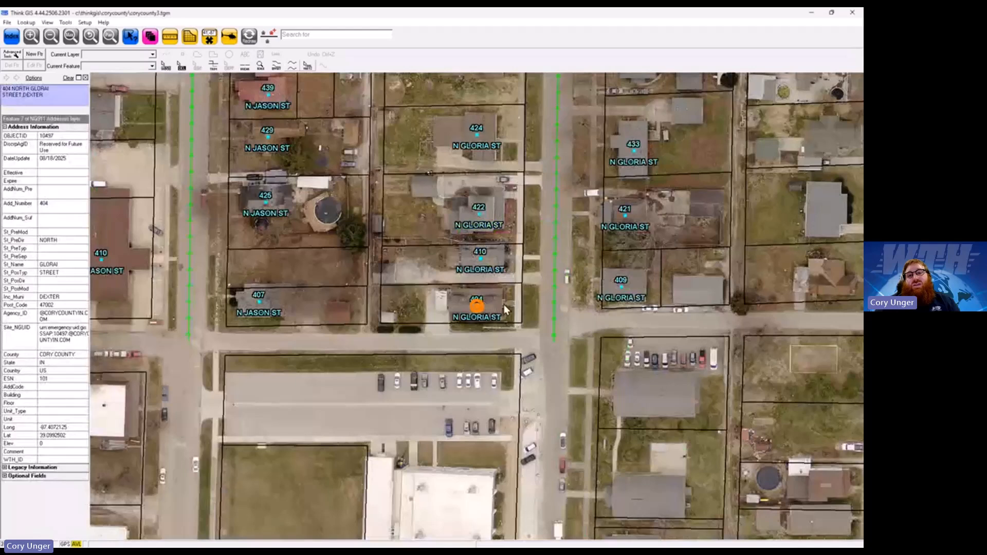
- Compare the street name in the Address Information and Legacy Information of address point 404
double_click(478, 309)
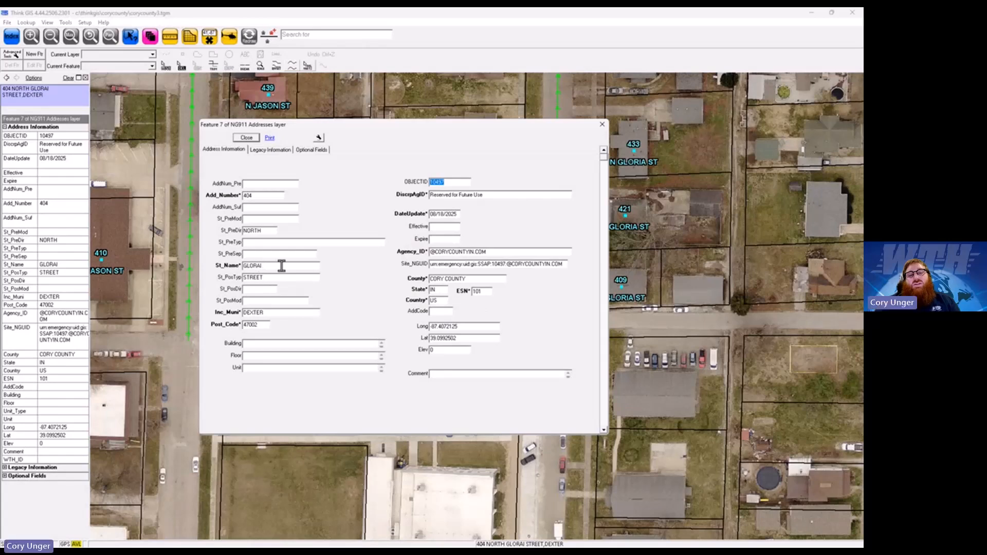
left_click(269, 150)
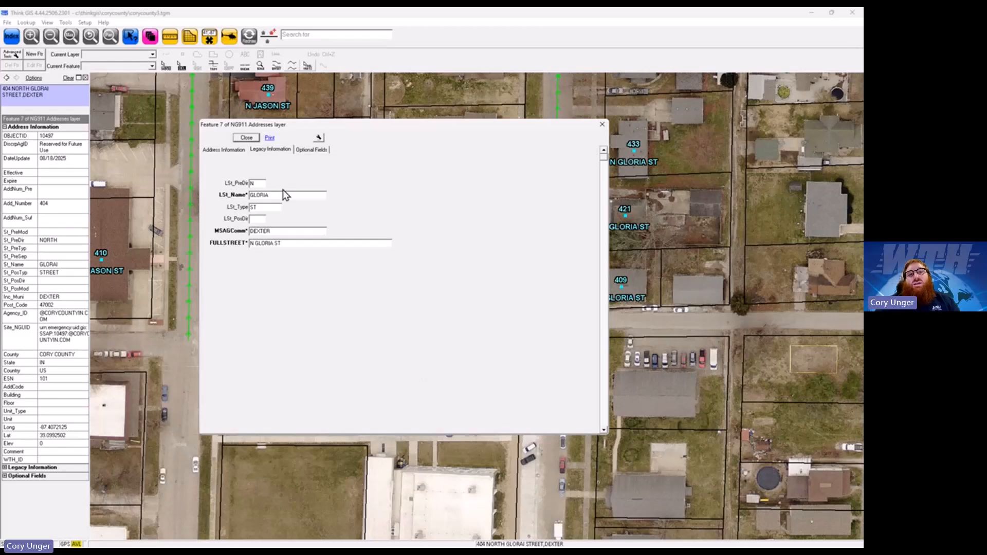
left_click(230, 151)
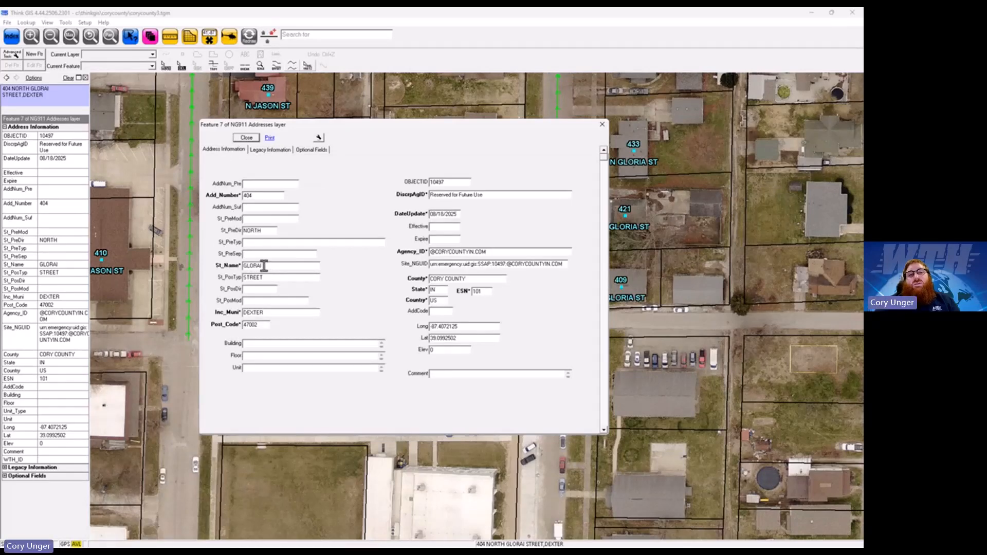
left_click(246, 138)
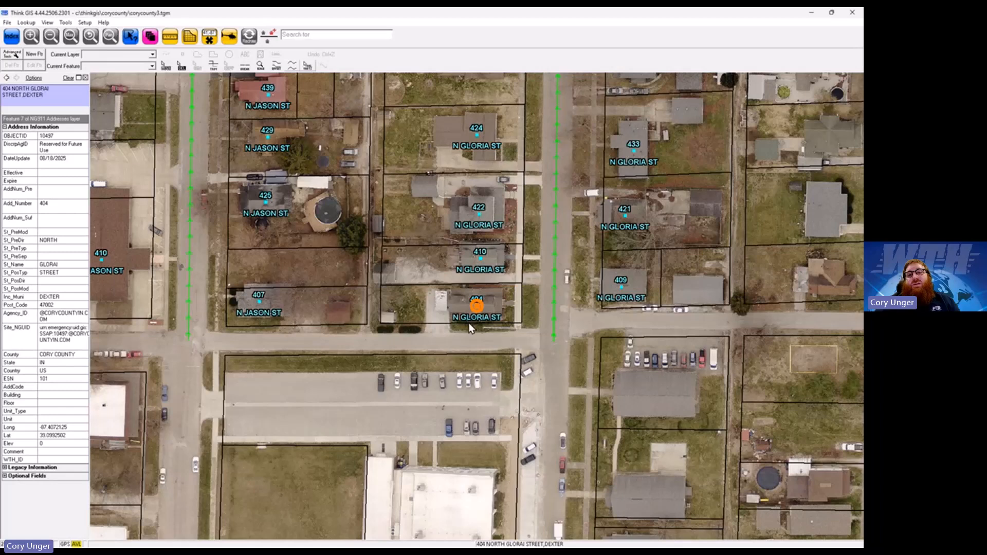
- Underline the N GLORIA ST label of address point 404 in red and review its St_Name in the record again
left_click_drag(449, 327, 514, 328)
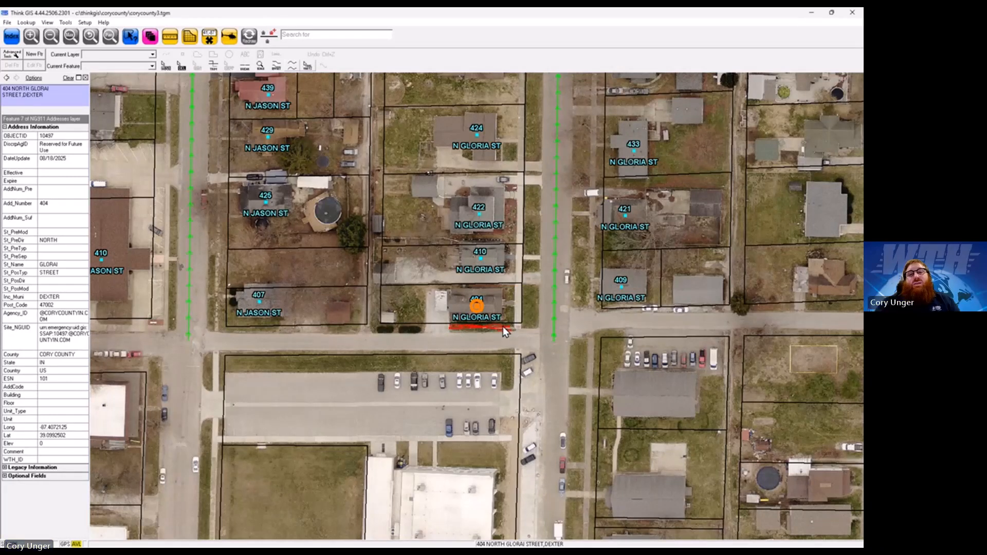
double_click(476, 309)
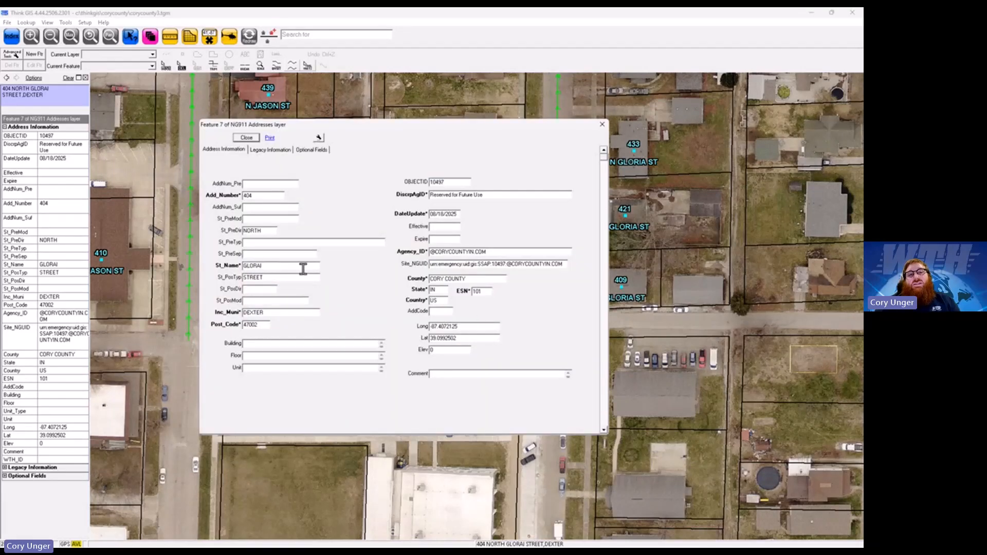
left_click(251, 138)
- Reopen the NG911 Addresses search results and layer index, and close both
left_click(11, 36)
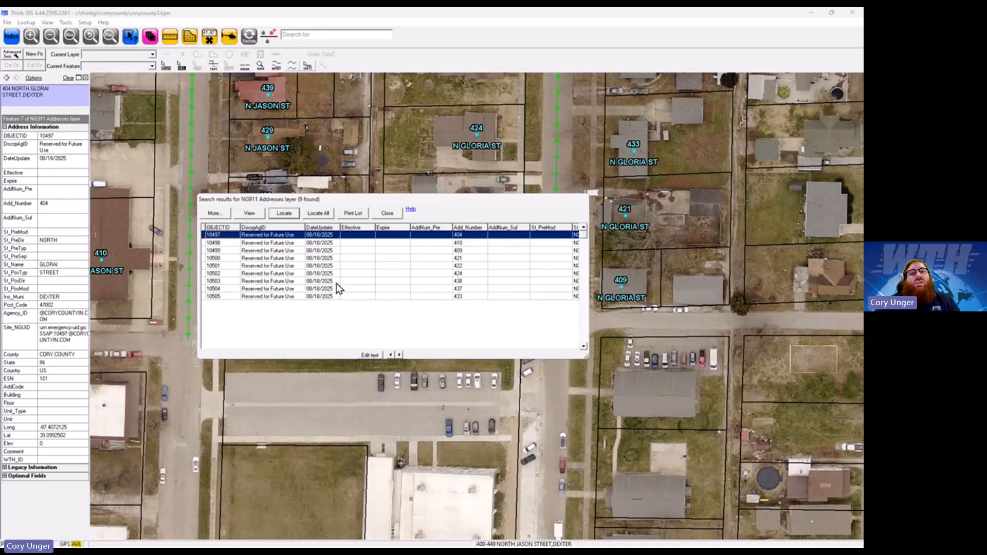
left_click(388, 219)
left_click(507, 196)
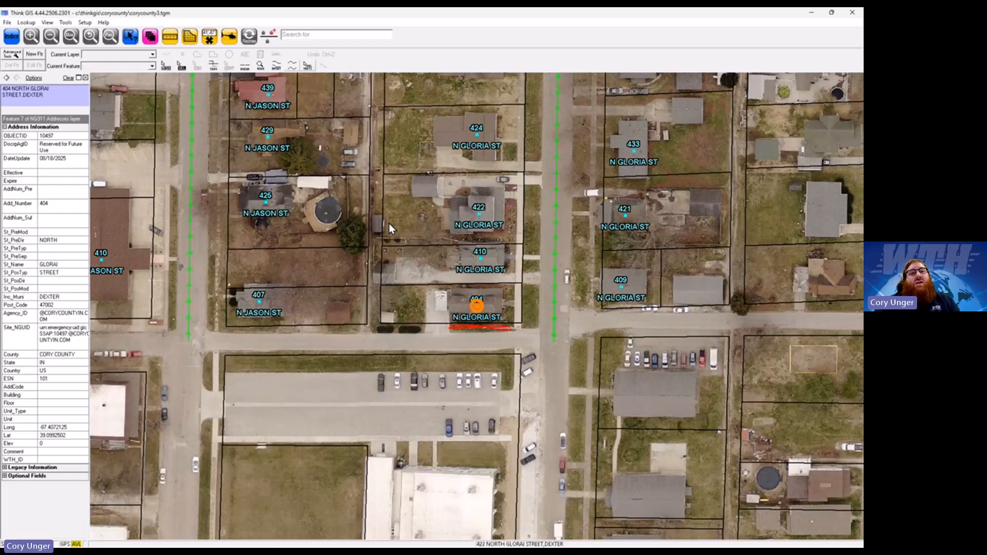
left_click(11, 36)
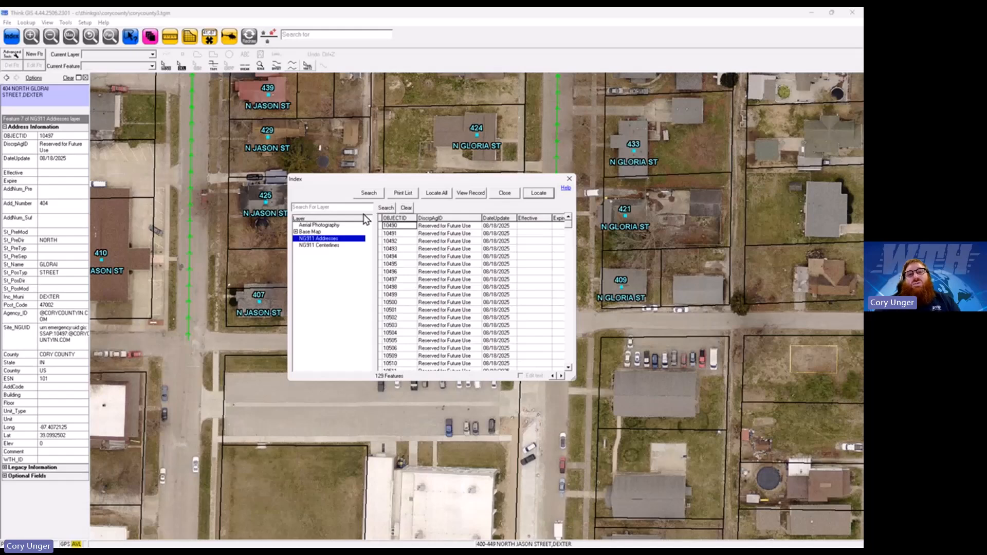
left_click(505, 193)
- Run the List Distinct Field Values report on the St_Name field of the NG911 Addresses layer
left_click(12, 56)
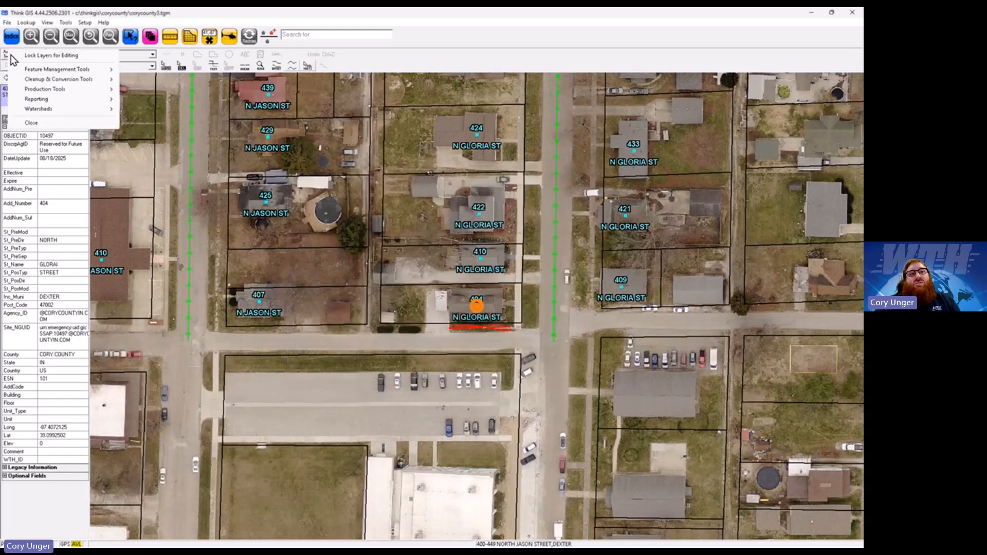
mouse_move(95, 101)
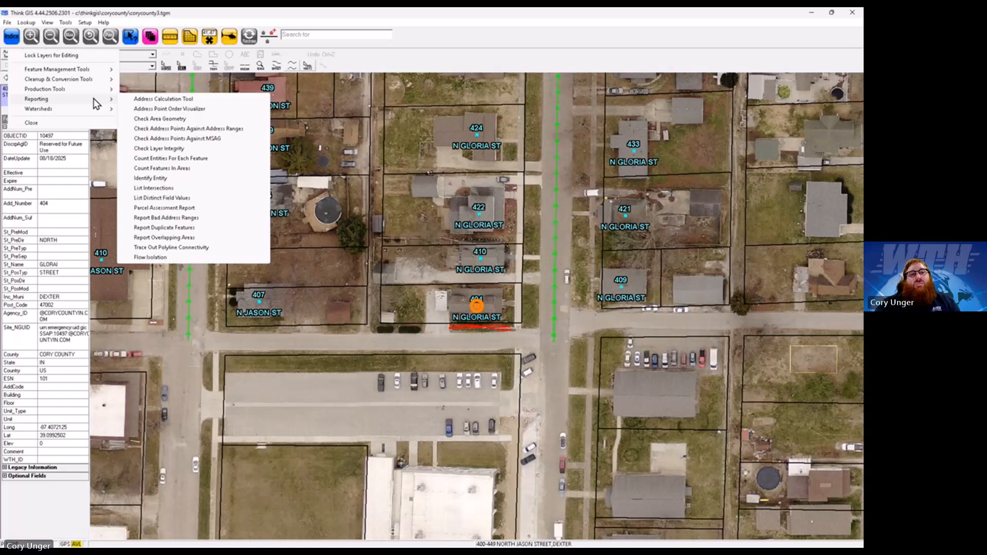
left_click(192, 199)
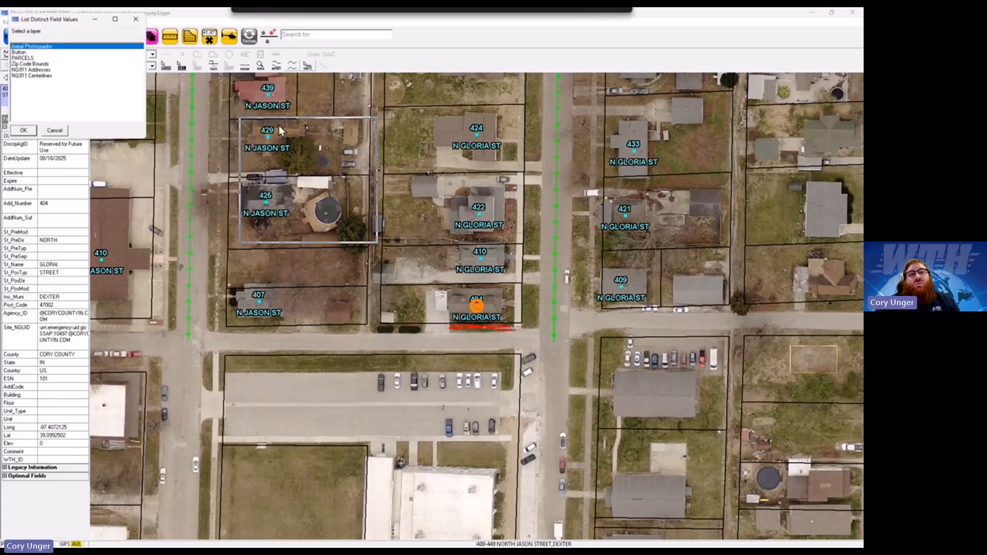
left_click_drag(49, 19, 414, 154)
left_click(401, 205)
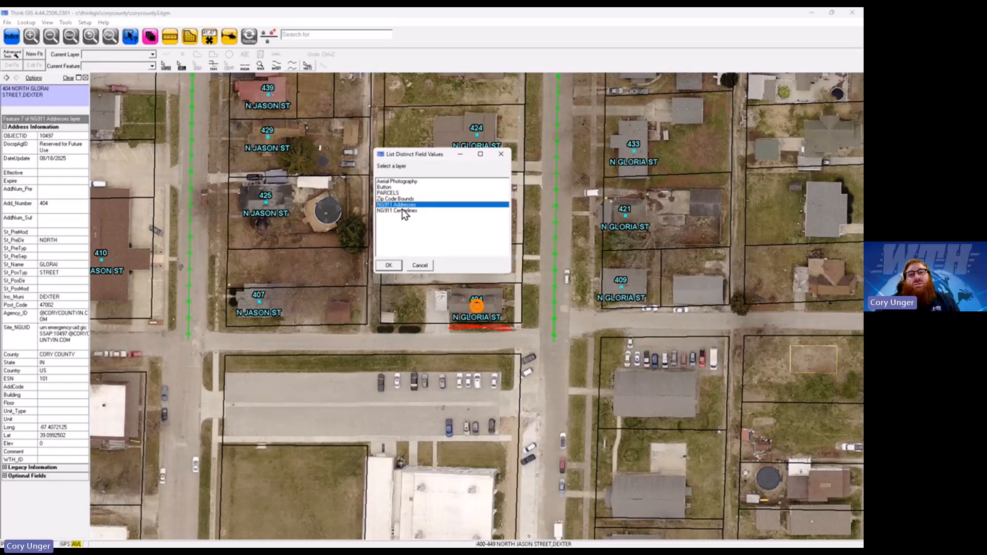
left_click(393, 267)
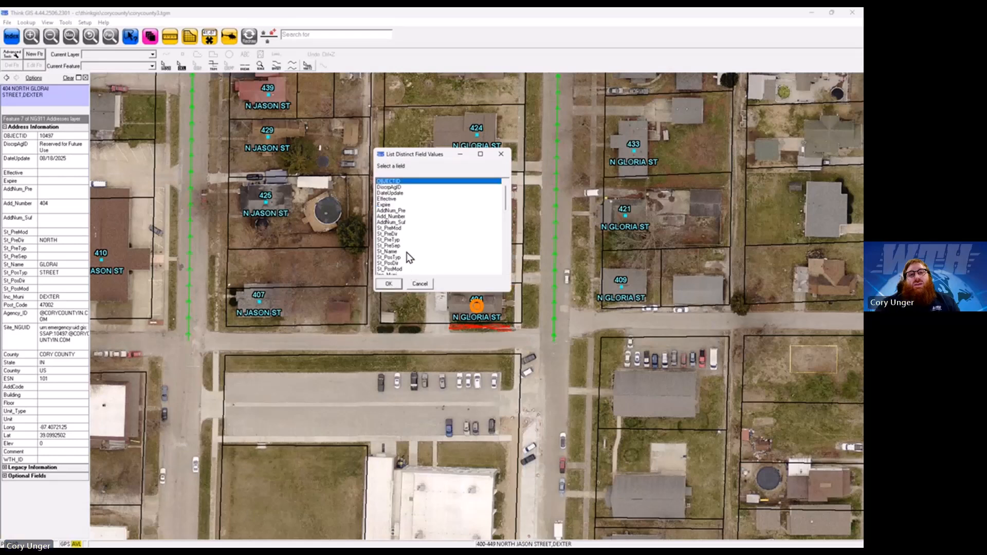
left_click(394, 251)
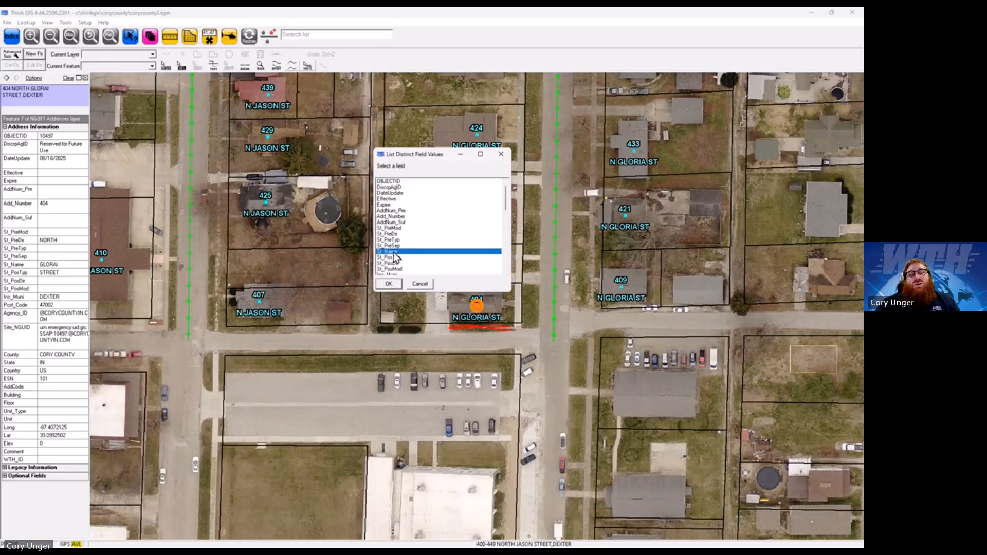
left_click(389, 285)
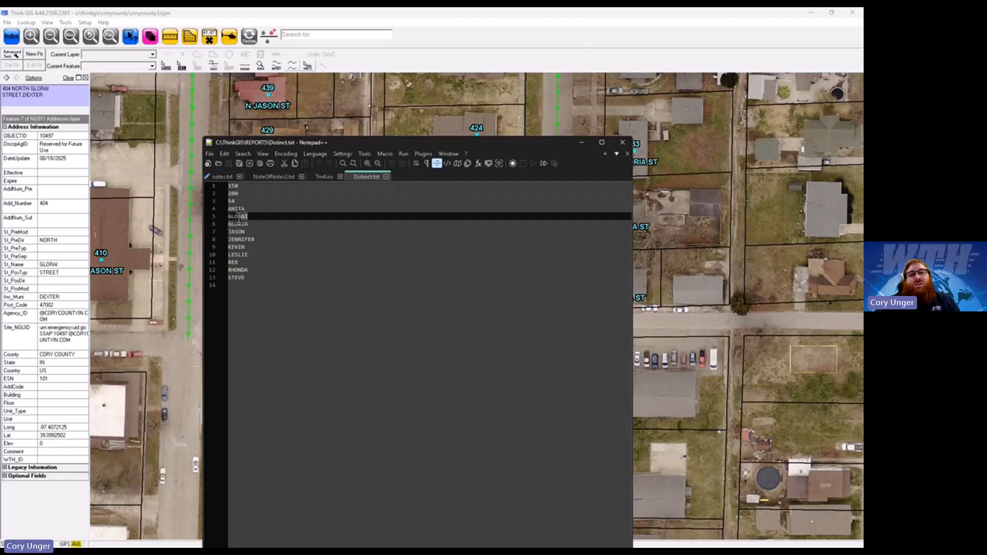
- Compare the GLORAI and GLORIA entries in the distinct values report, close it, and clear the markup from the map
left_click_drag(248, 217, 226, 216)
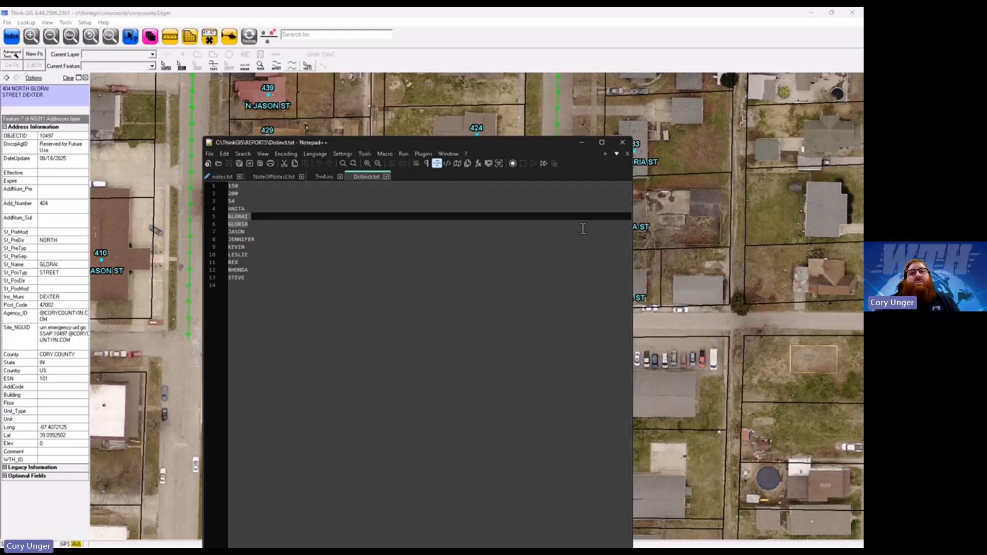
left_click(622, 142)
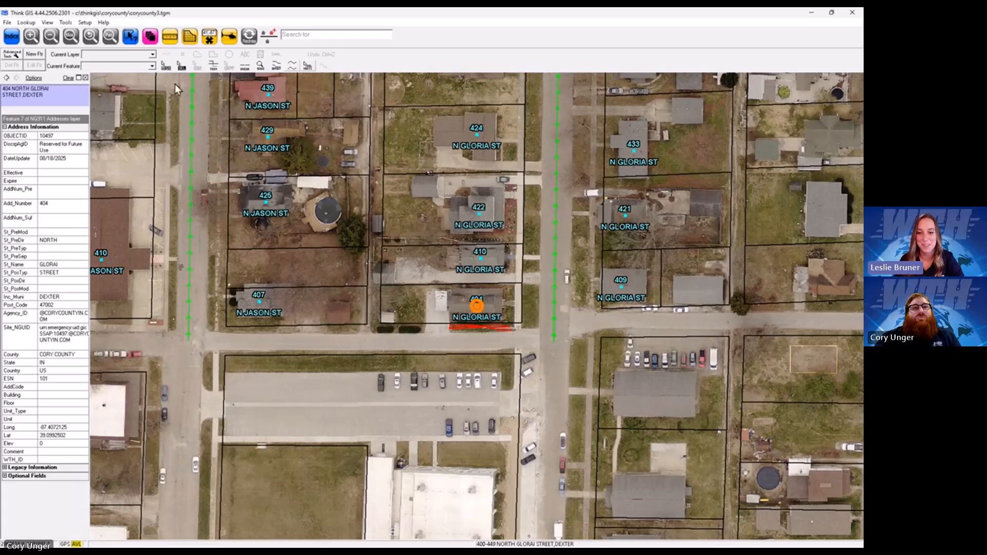
left_click(250, 37)
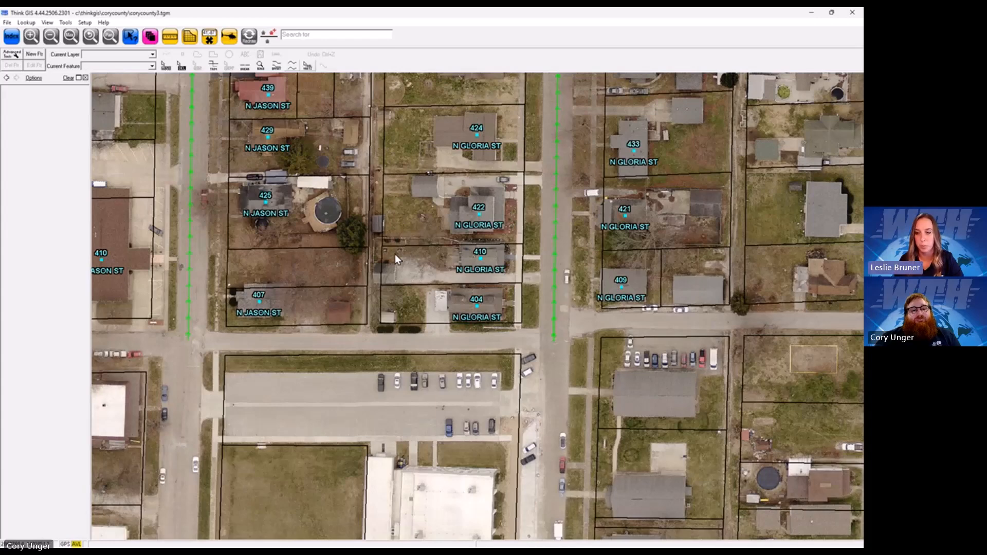
- Remove the [LSt_PreDir] [LSt_Name] [LSt_Type] [LSt_PosDir] line from the NG911 Addresses label format, keeping only the address number fields
scroll(393, 253, "down", 2)
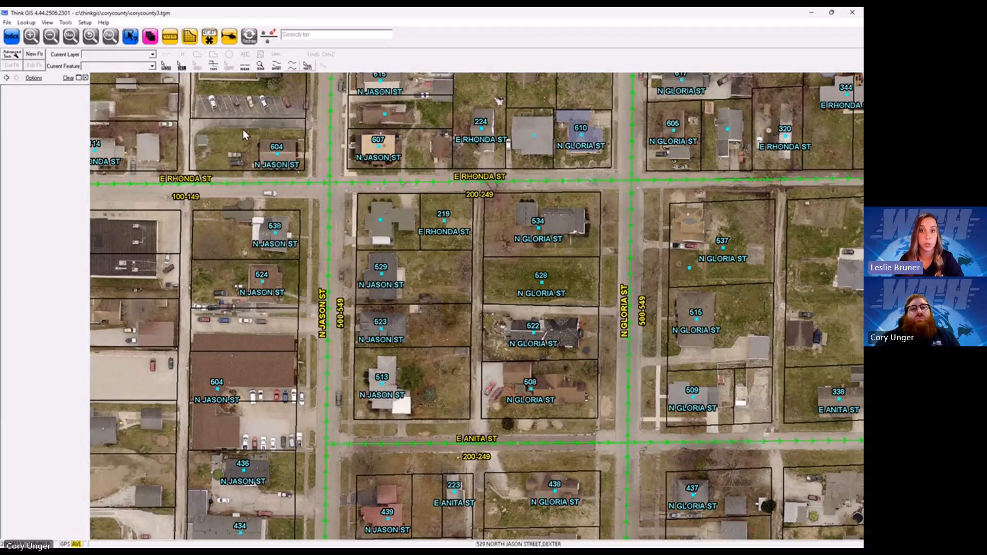
left_click(150, 37)
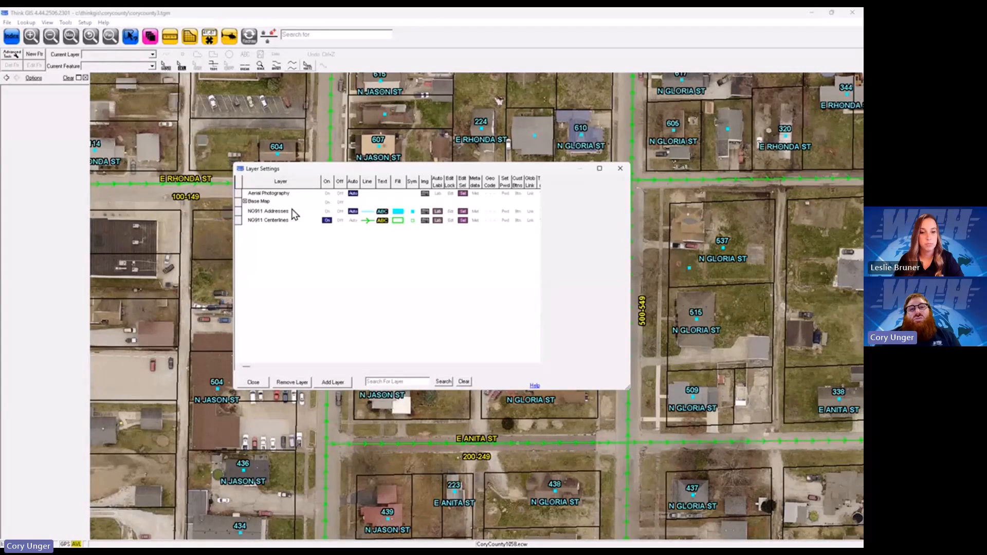
left_click(383, 213)
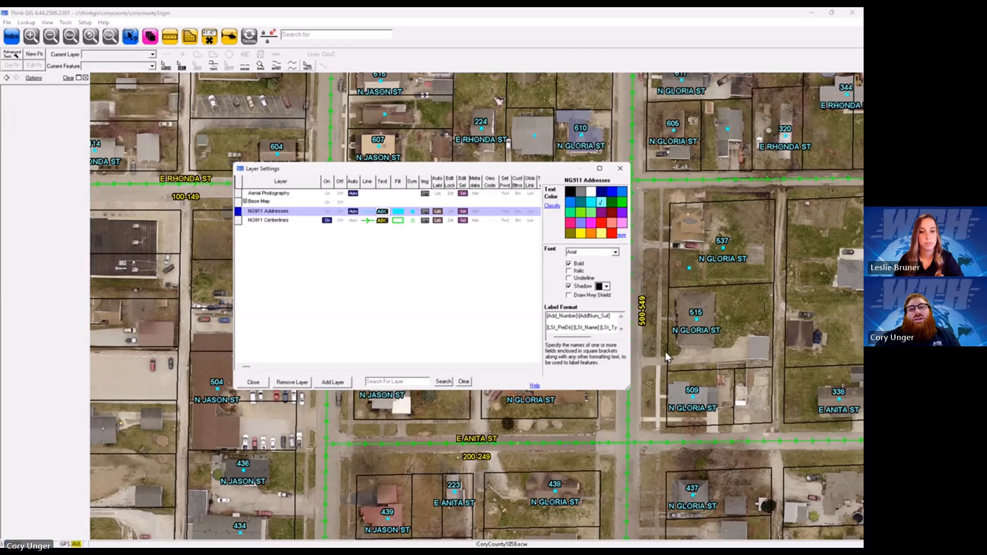
double_click(603, 321)
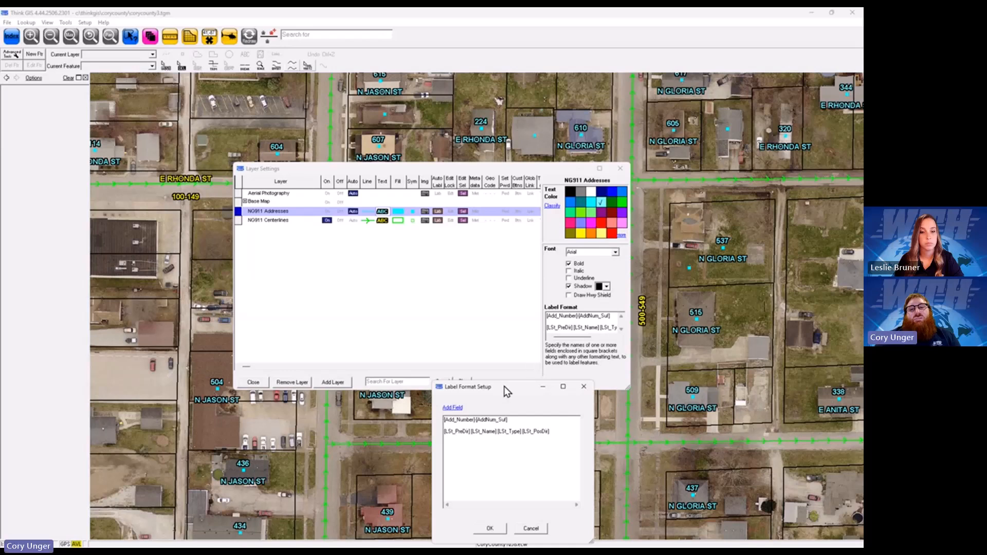
left_click_drag(504, 387, 425, 250)
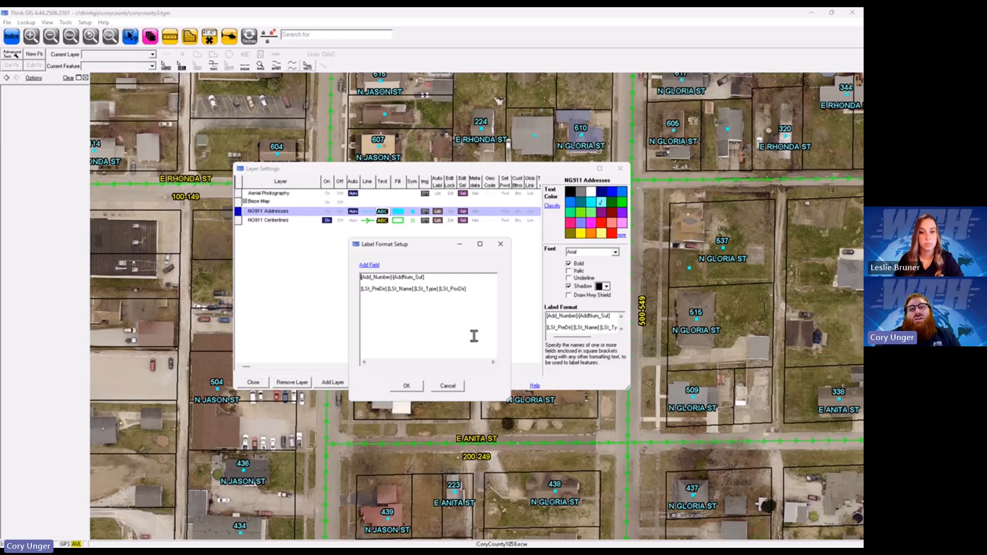
left_click_drag(472, 288, 360, 288)
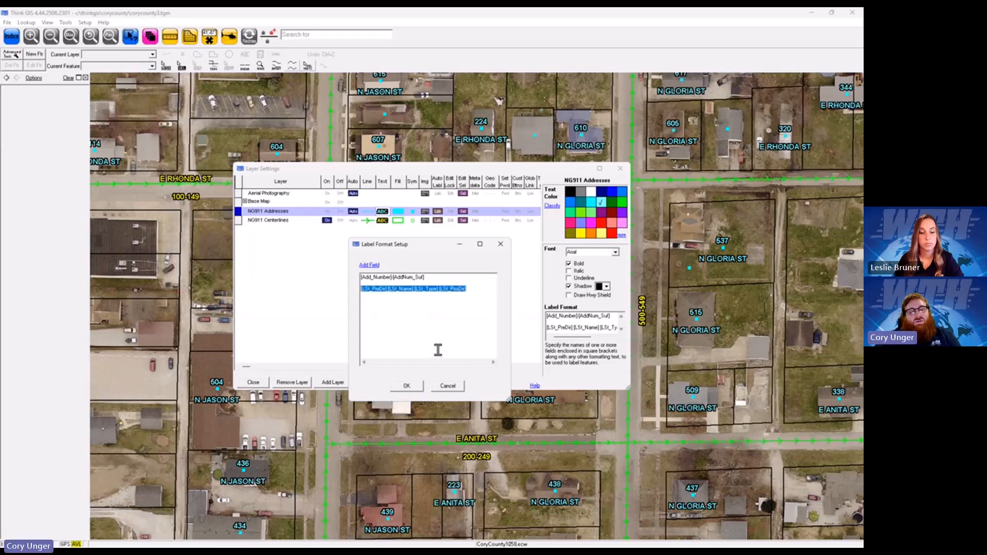
key("Delete")
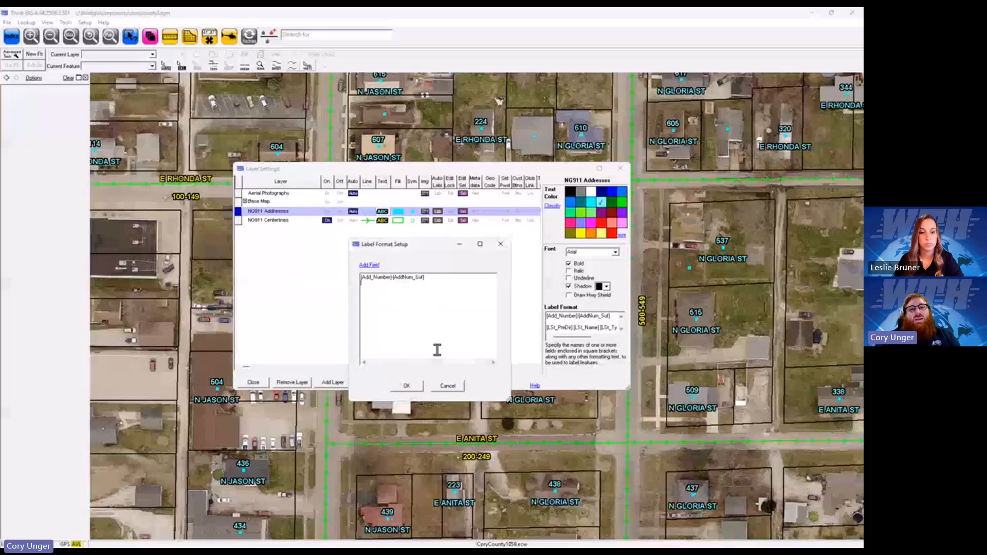
left_click(407, 387)
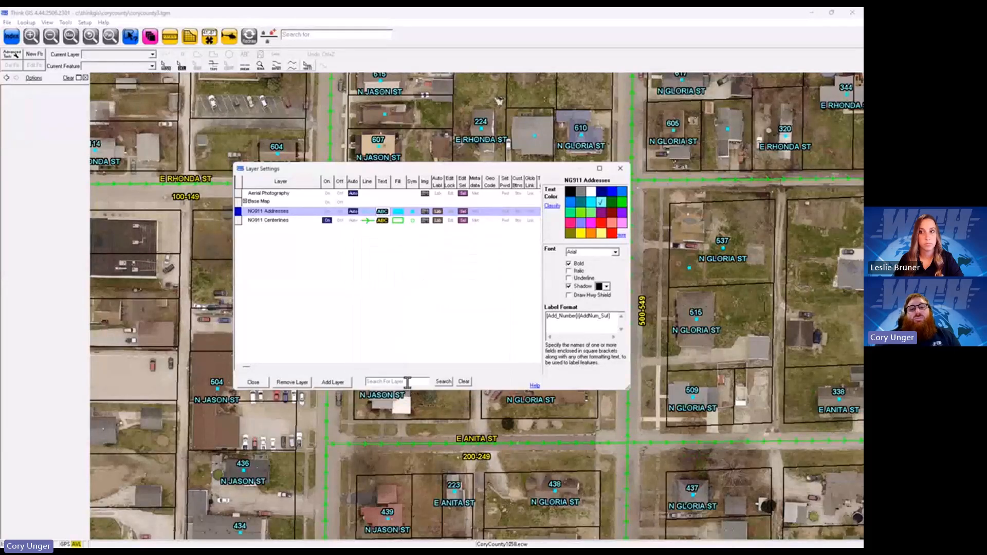
left_click(254, 383)
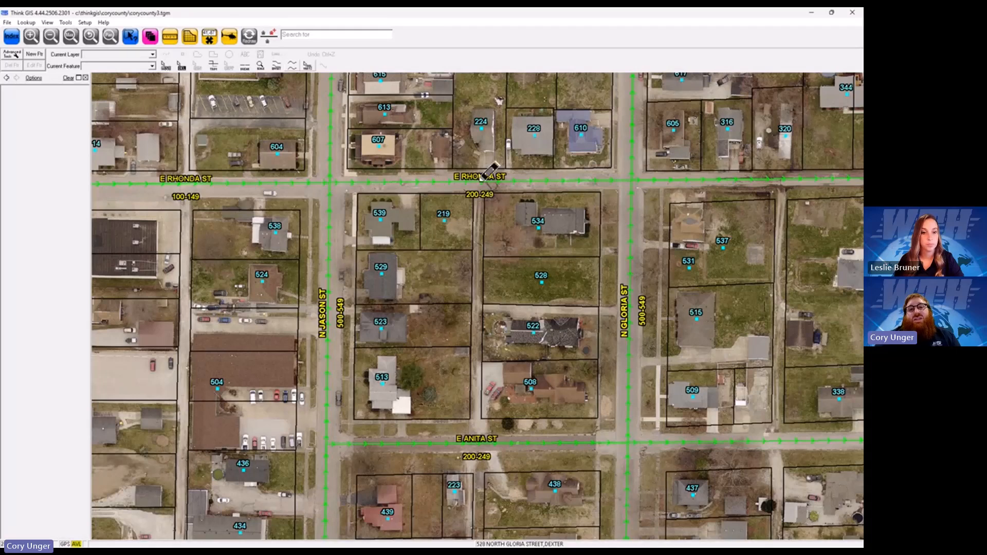
- Circle the E RHONDA ST 200-249 range label in red and add a "Left Side:" line to the NG911 Centerlines label format
mouse_move(478, 185)
left_mouse_down()
mouse_move(503, 204)
mouse_move(466, 191)
left_mouse_up()
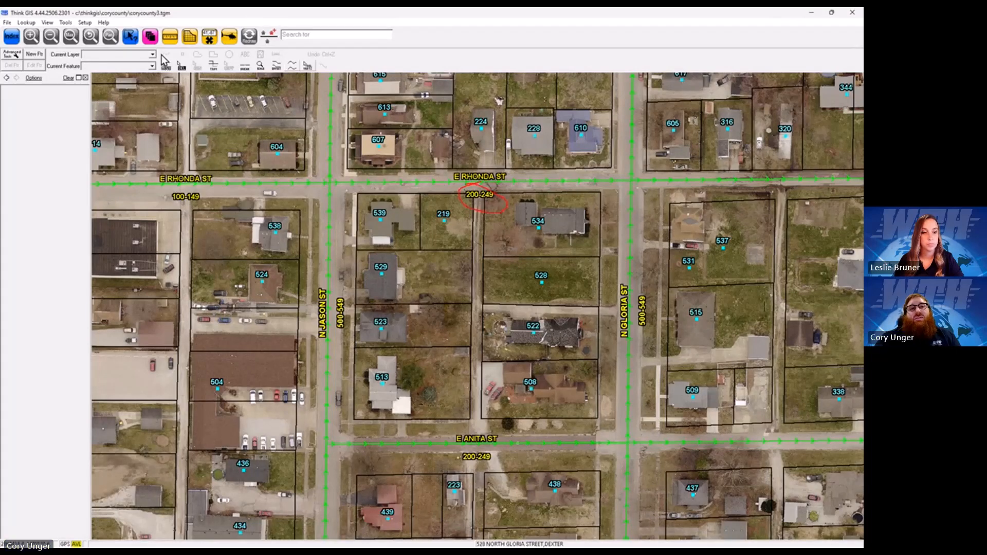
left_click(151, 37)
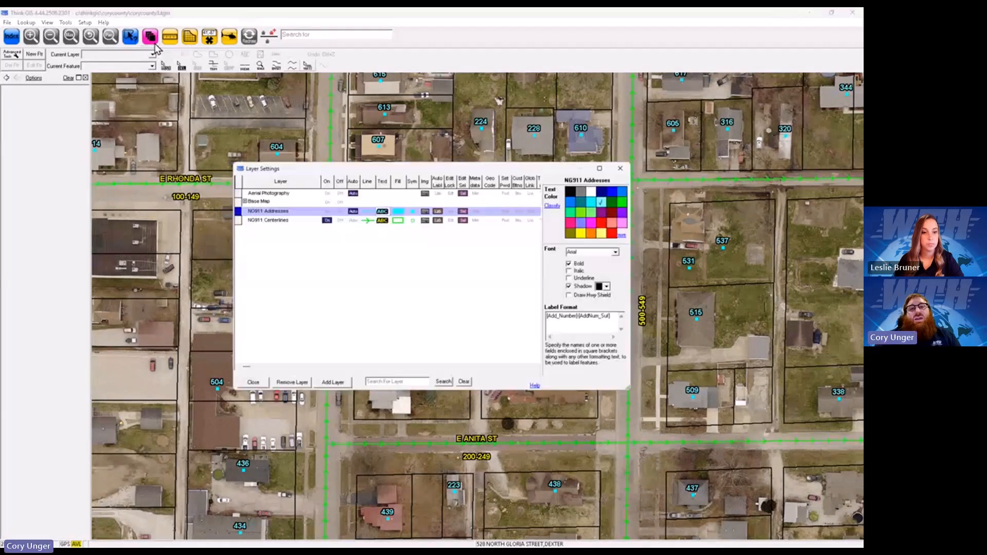
left_click(384, 222)
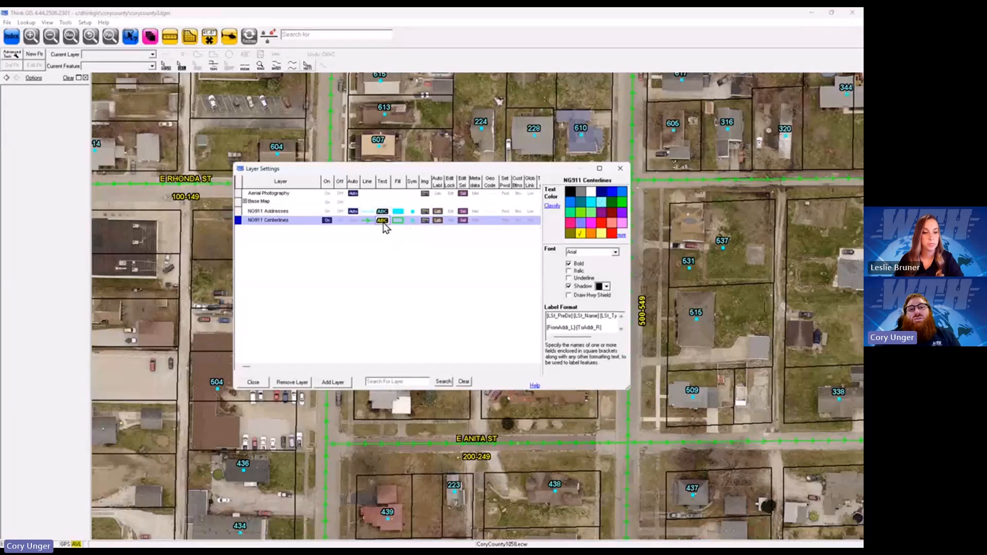
double_click(606, 327)
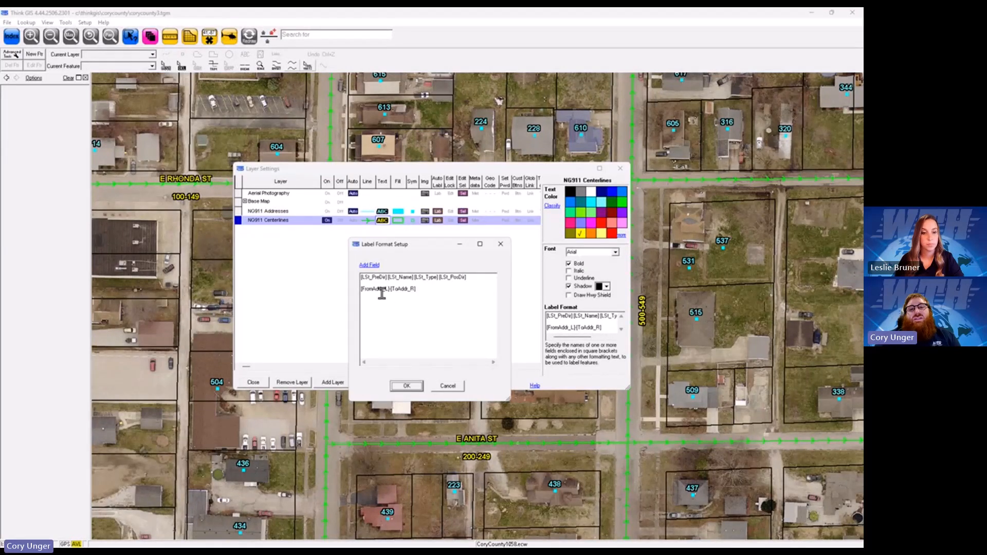
left_click(428, 289)
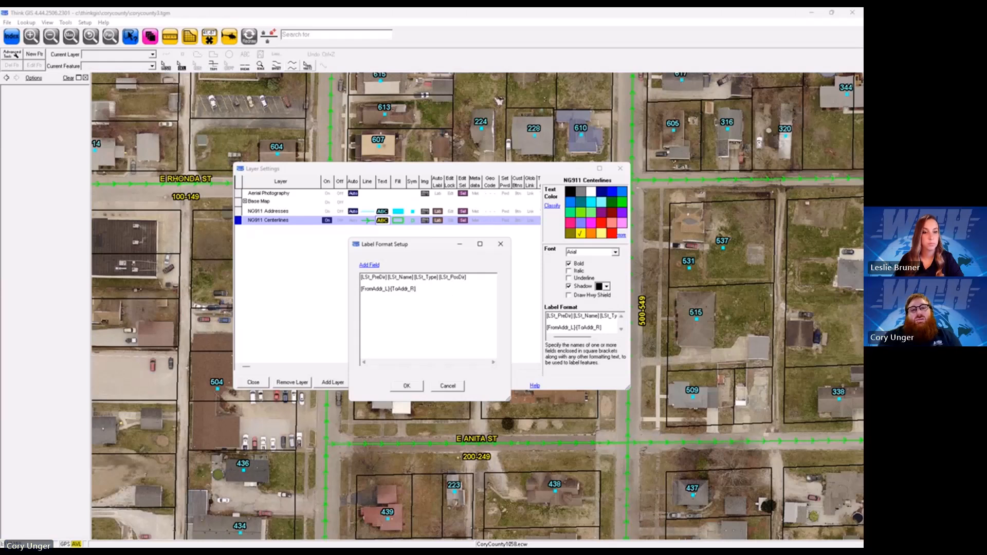
type("[")
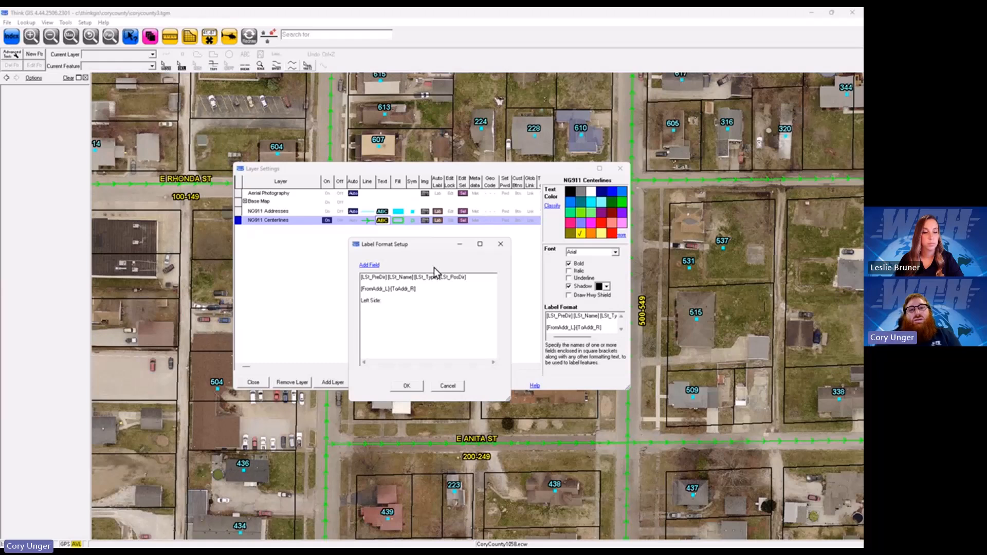
- Insert the Parity_L field after "Left Side:" in the centerline label format and apply it to the map
left_click(369, 265)
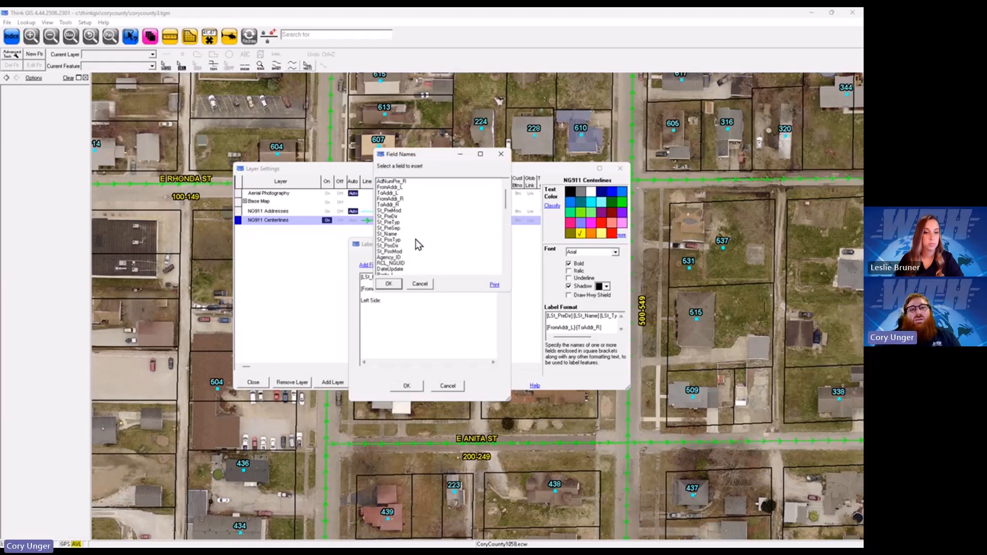
scroll(417, 245, "down", 3)
left_click(386, 222)
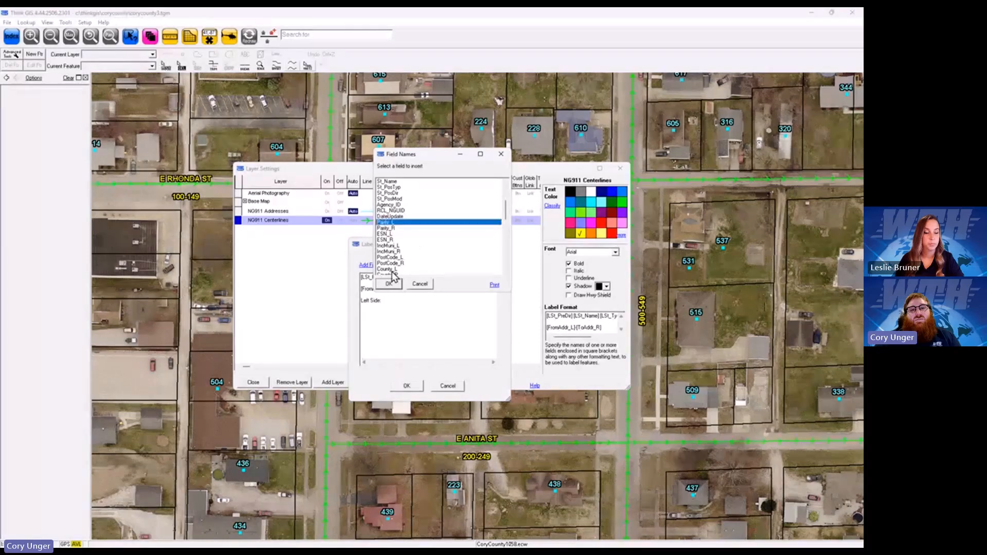
left_click(389, 283)
left_click(406, 386)
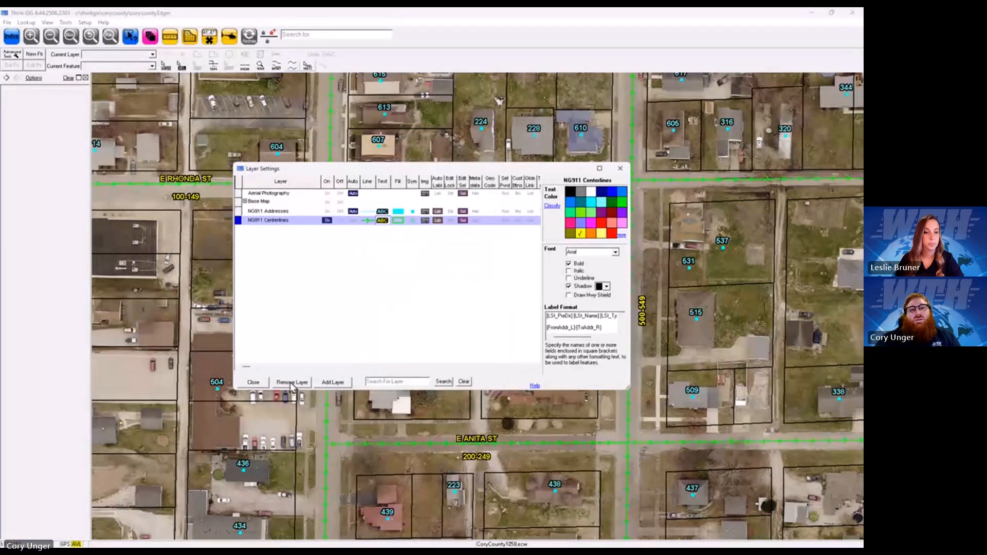
left_click(253, 382)
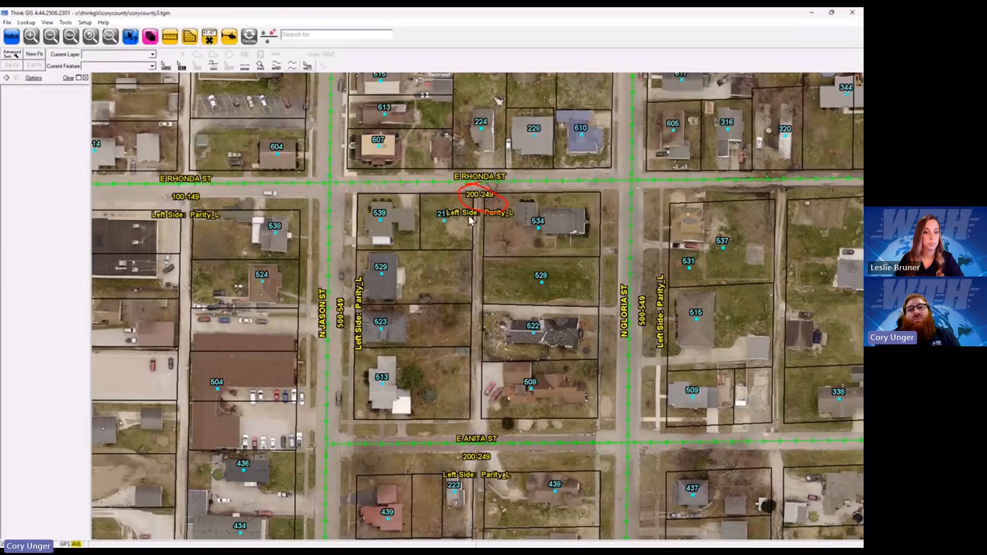
- Check the 200-249 East Rhonda Street centerline record, then replace the address range line in the centerline label format with "Left Side: [Parity_L]"
left_click(170, 36)
left_click(504, 184)
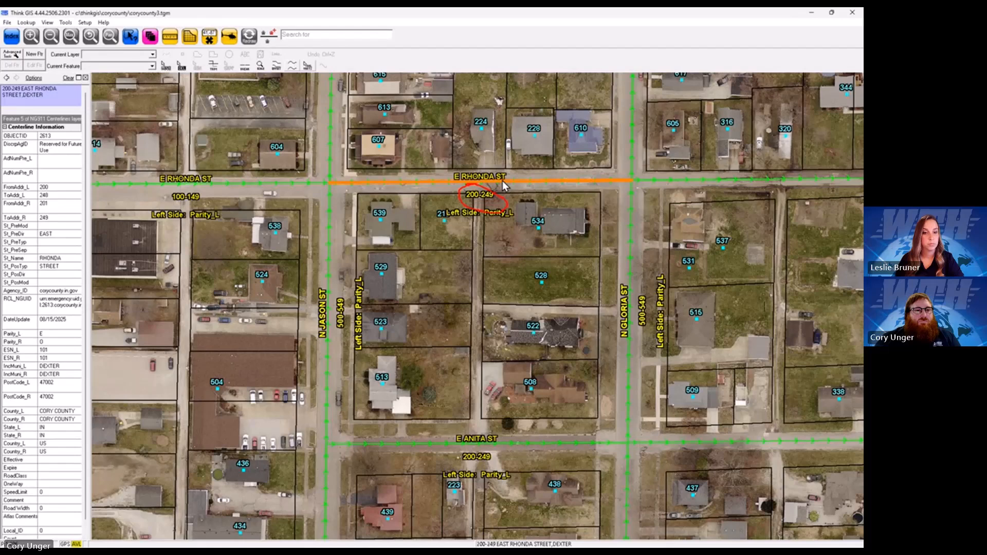
left_click(150, 36)
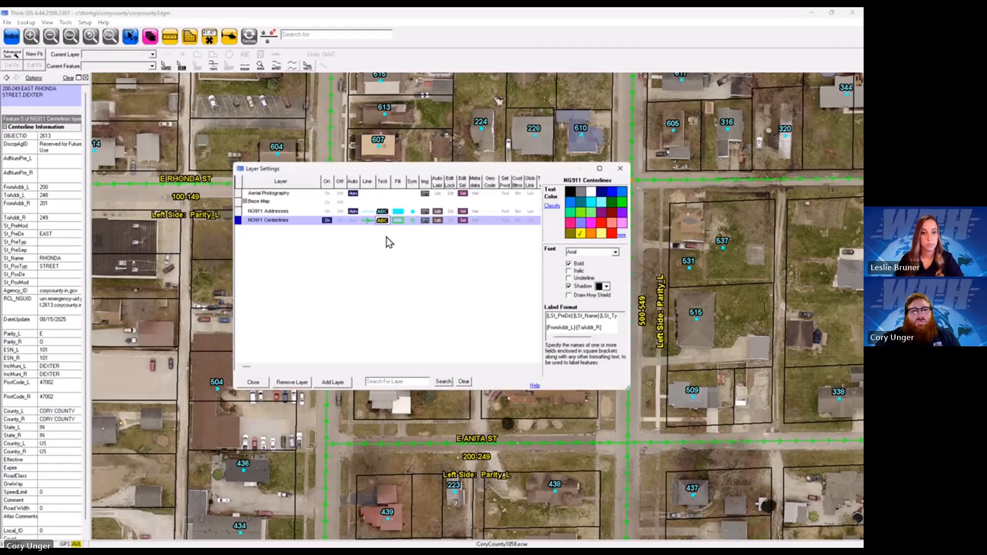
left_click(608, 328)
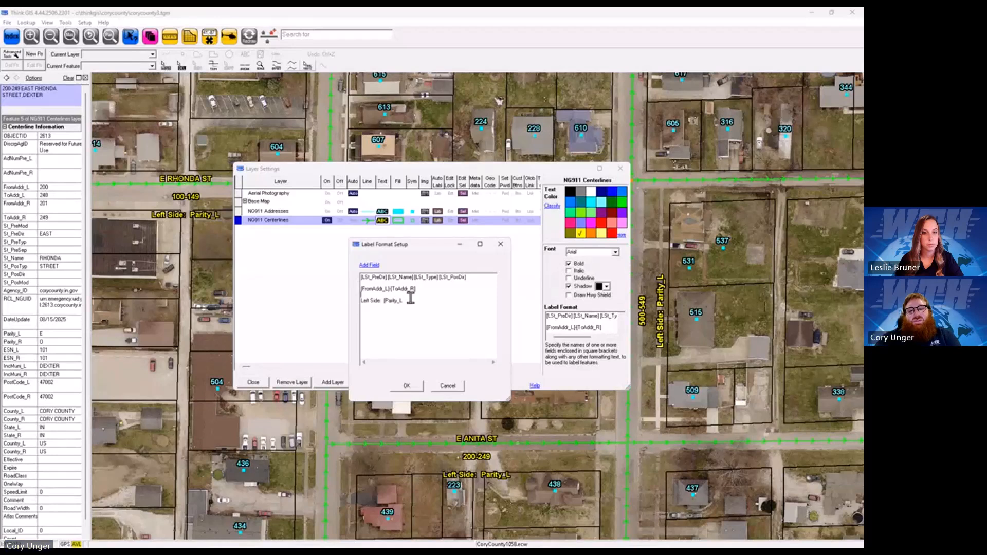
key("BackSpace")
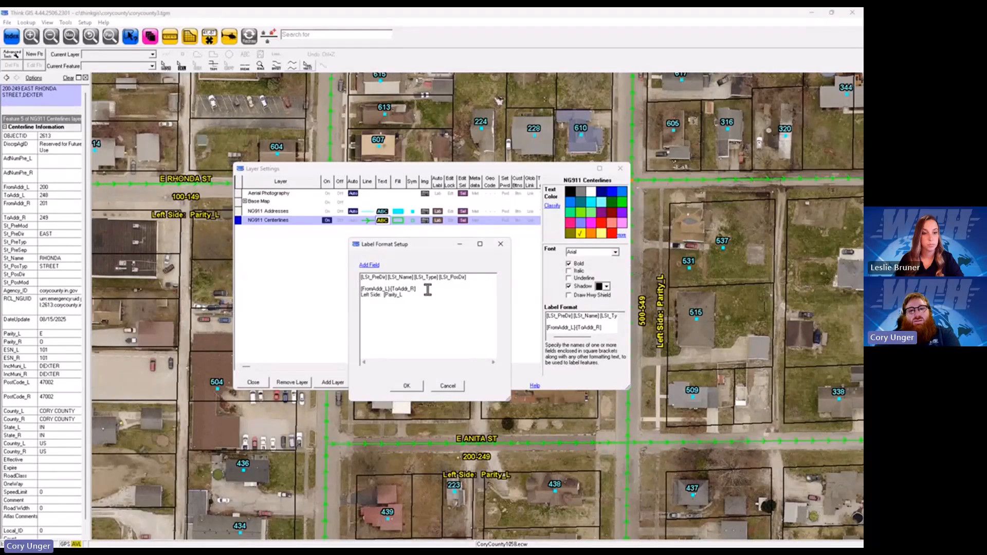
left_click_drag(427, 289, 356, 289)
key("BackSpace")
key("BackSpace")
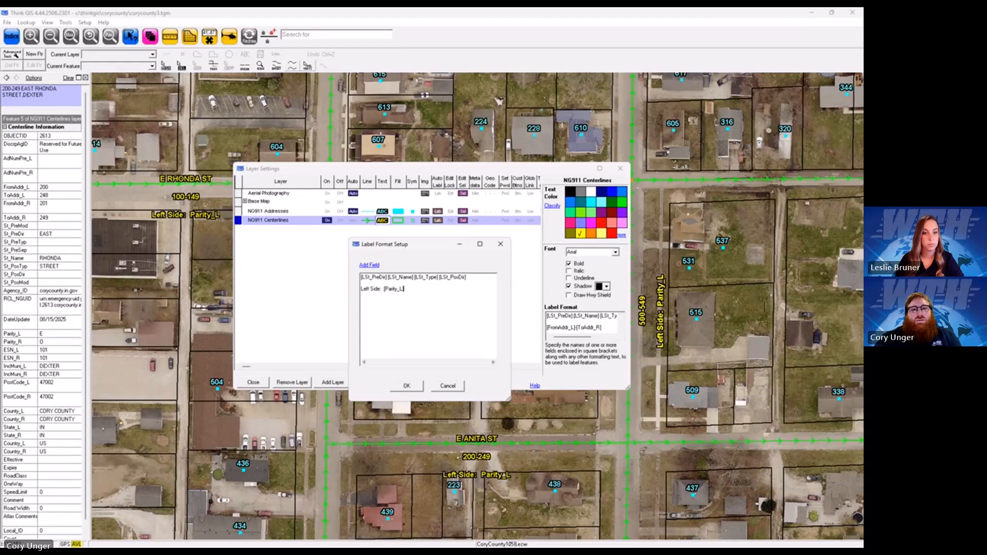
left_click(407, 385)
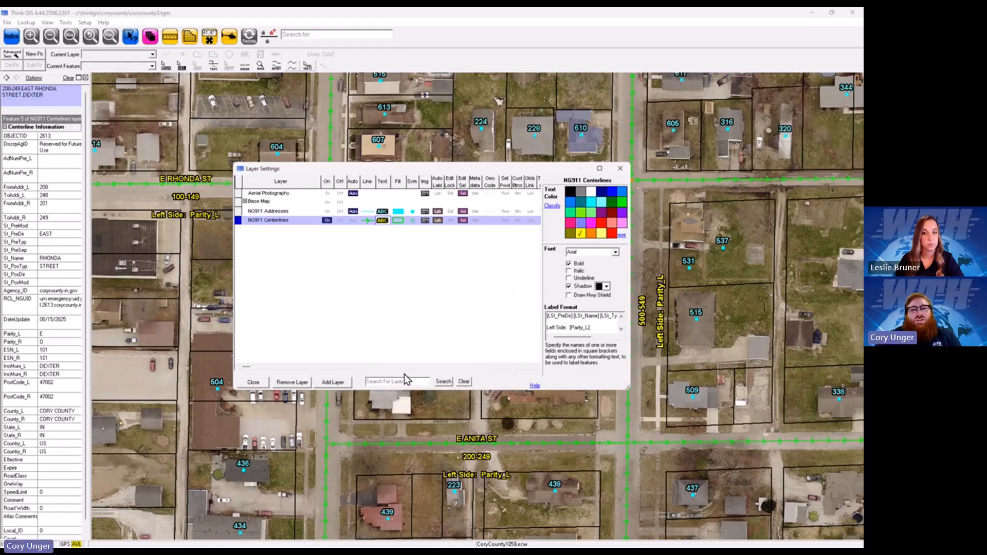
left_click(253, 381)
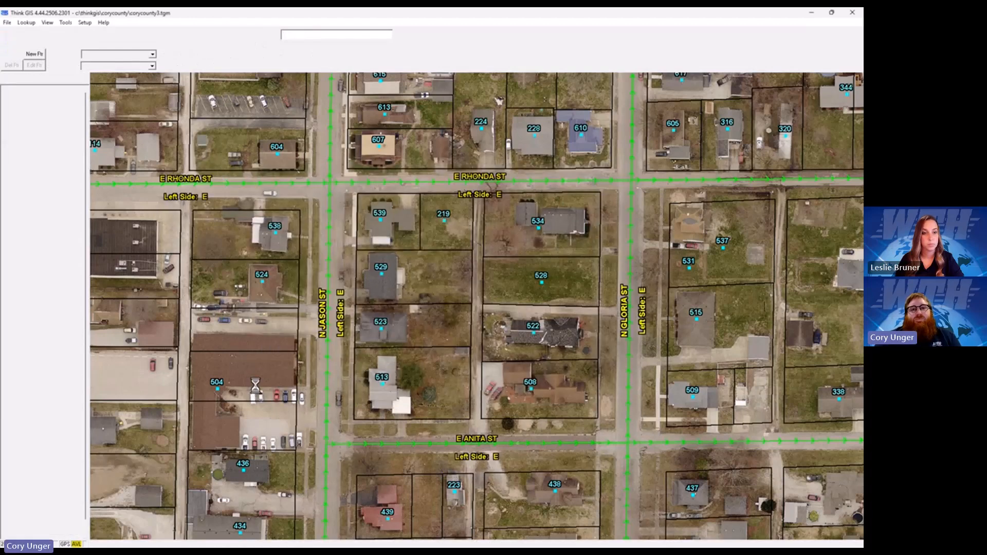
- In the Leslie Ct area, mark the REX TRL parity label and road in red, review the Steve Circle centerline record, and clear the markup
left_click(490, 228)
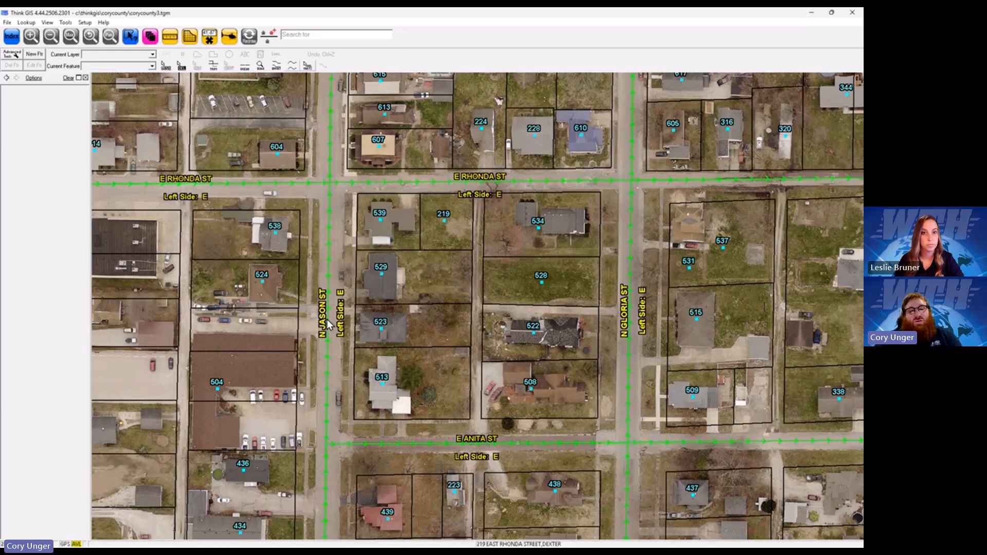
key("F2")
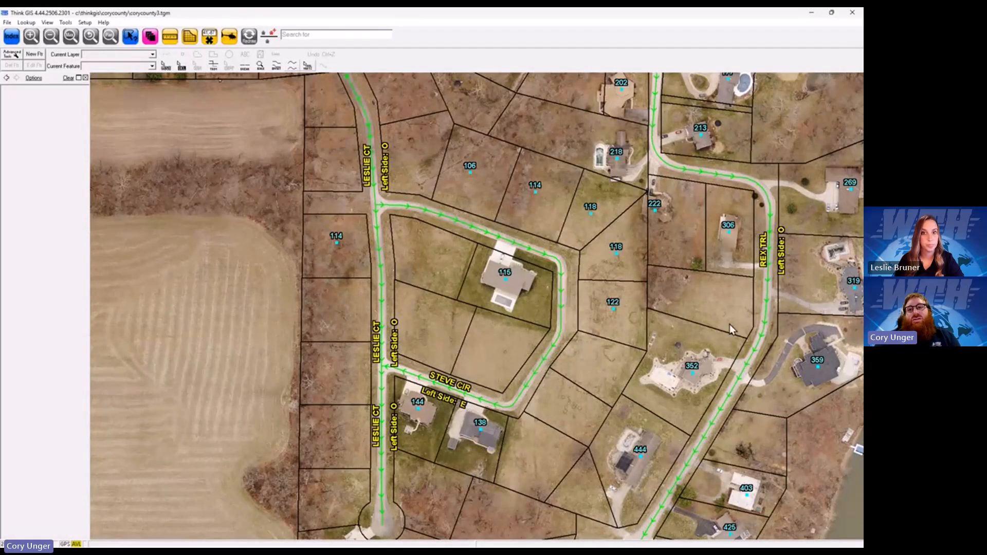
mouse_move(789, 210)
left_mouse_down()
mouse_move(745, 282)
mouse_move(815, 227)
mouse_move(796, 206)
left_mouse_up()
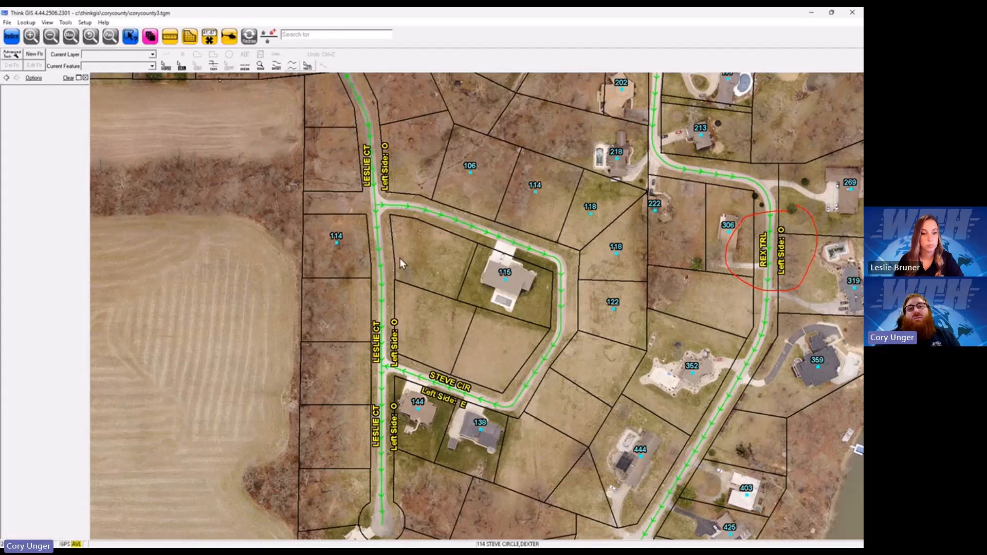
left_click(452, 218)
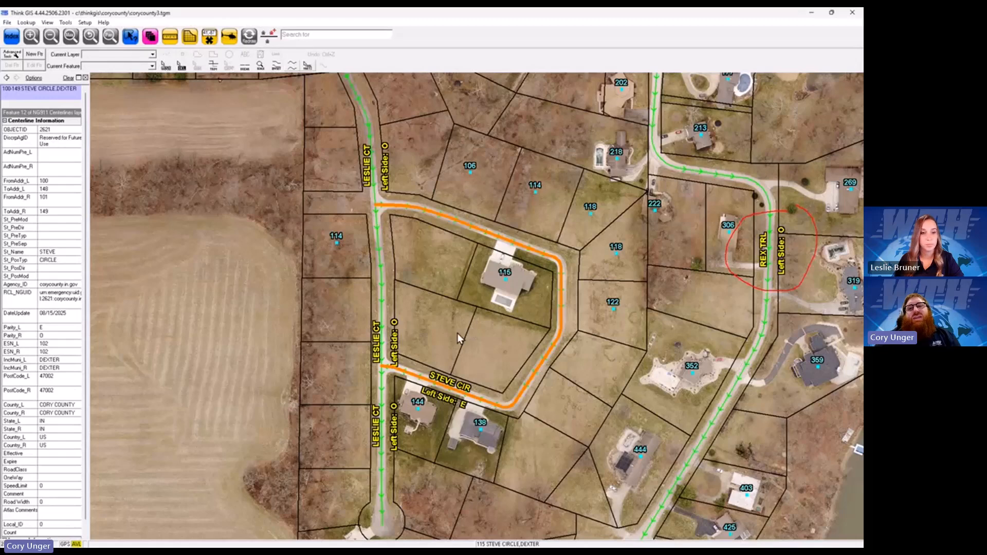
mouse_move(658, 100)
left_mouse_down()
mouse_move(761, 204)
mouse_move(688, 436)
left_mouse_up()
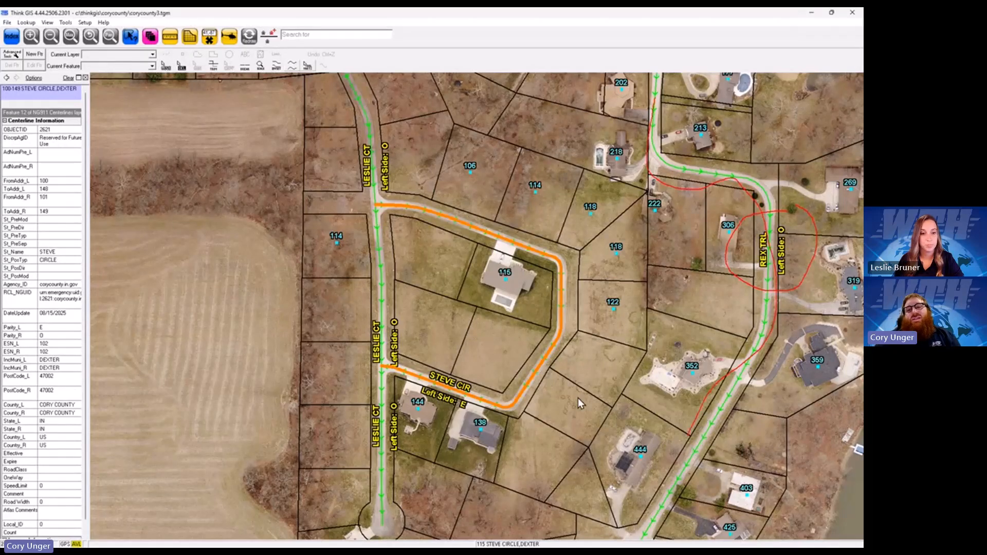
key("Escape")
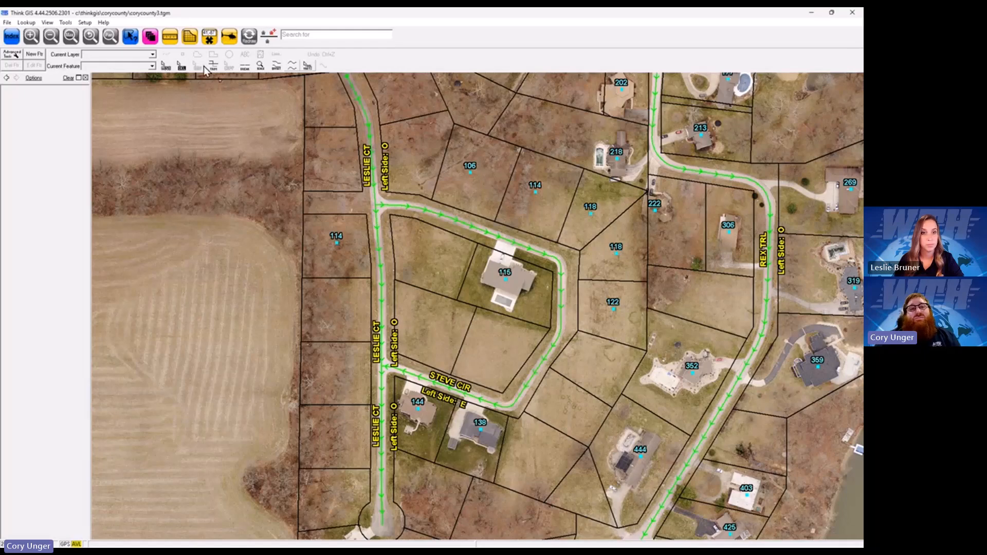
- Review the NG911 Centerlines label format in the layer settings and close them
left_click(151, 36)
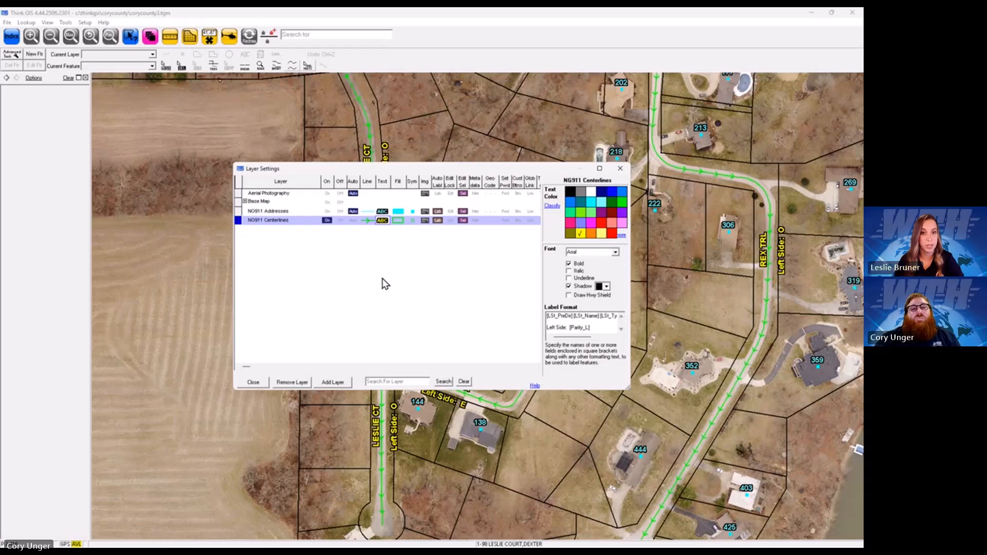
left_click(620, 170)
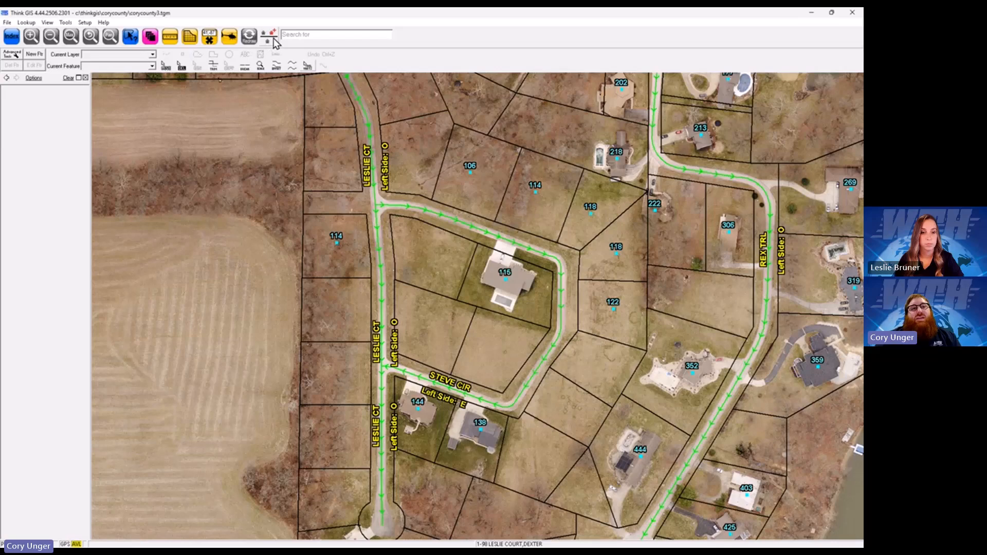
- Add a custom toolbar button that runs the New Address Wizard in the workstation settings and save the change
left_click(84, 22)
left_click(118, 52)
left_click(359, 378)
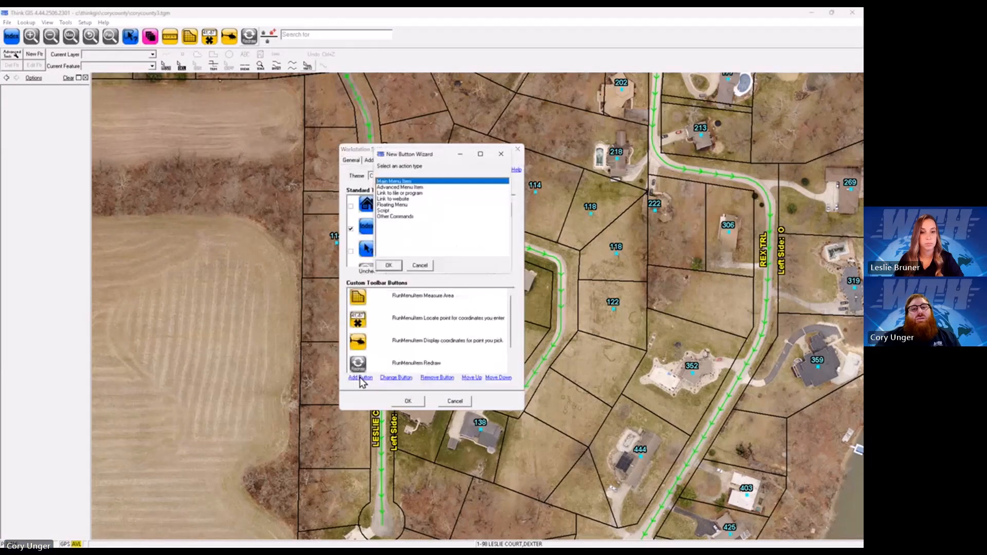
double_click(393, 205)
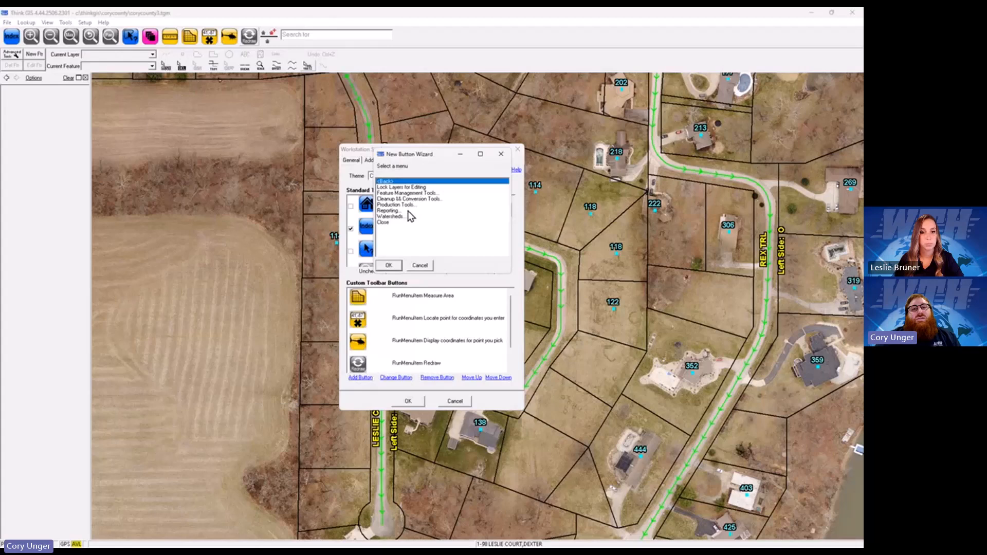
double_click(406, 205)
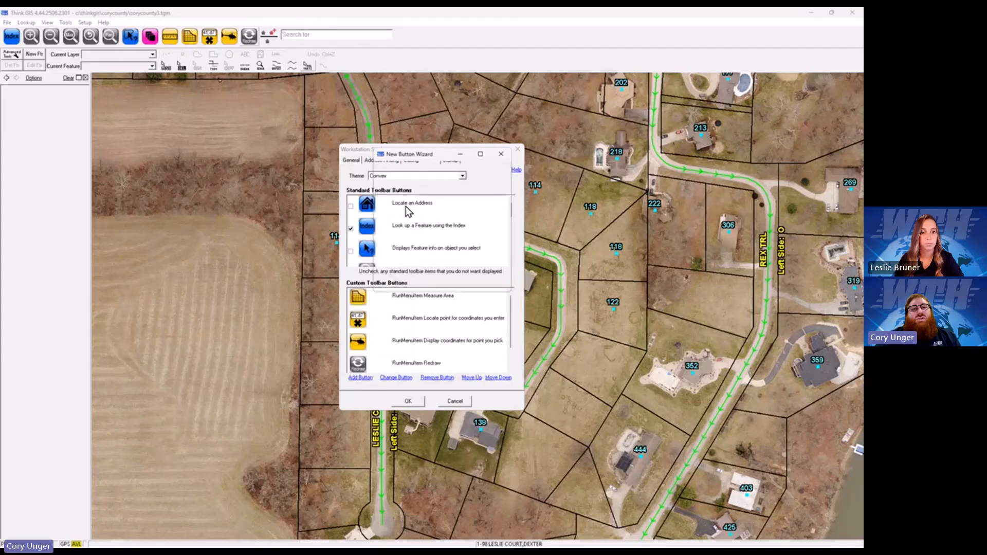
left_click(390, 188)
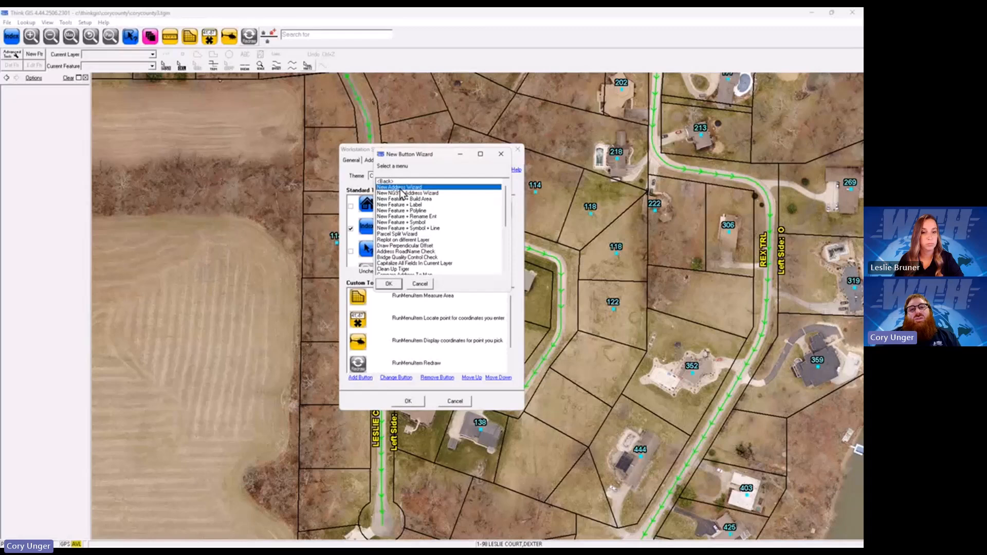
left_click(389, 284)
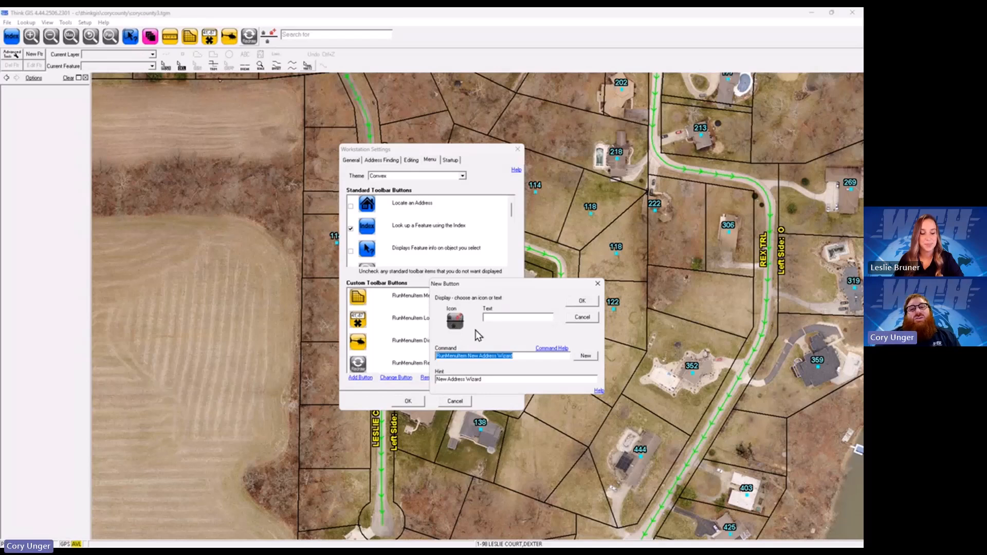
left_click(582, 301)
left_click(403, 402)
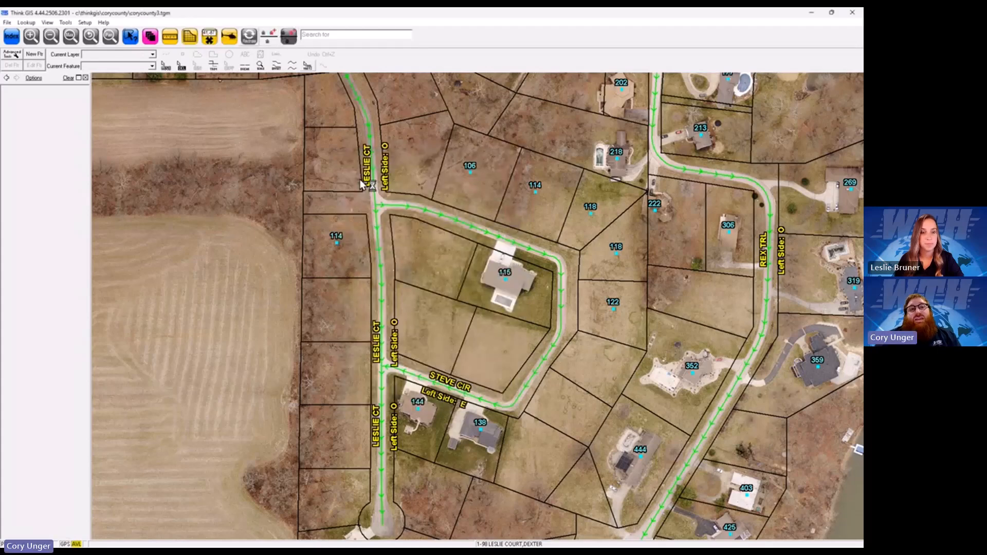
- Review the custom button defined on the Button layer under Base Map, then close the layer settings
left_click(149, 38)
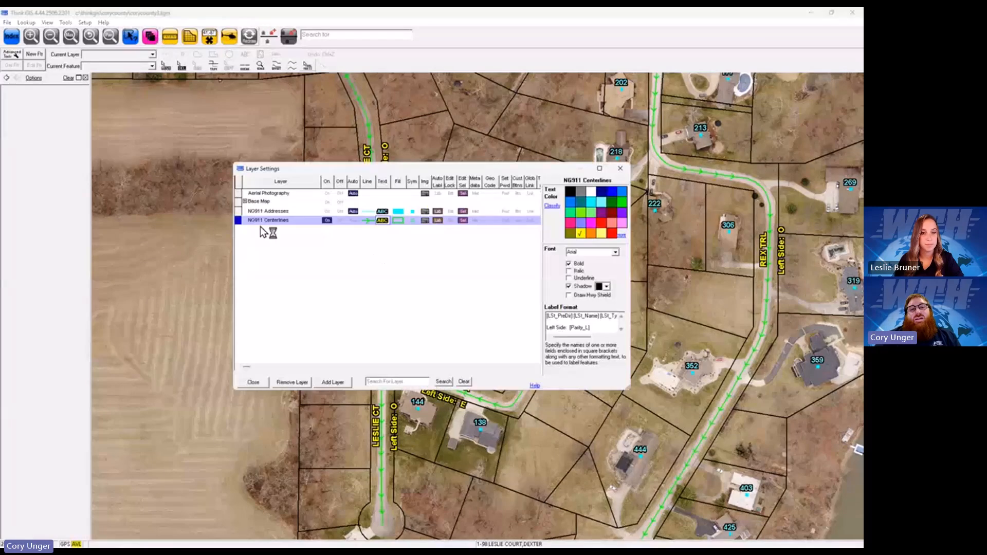
left_click(245, 202)
left_click(261, 211)
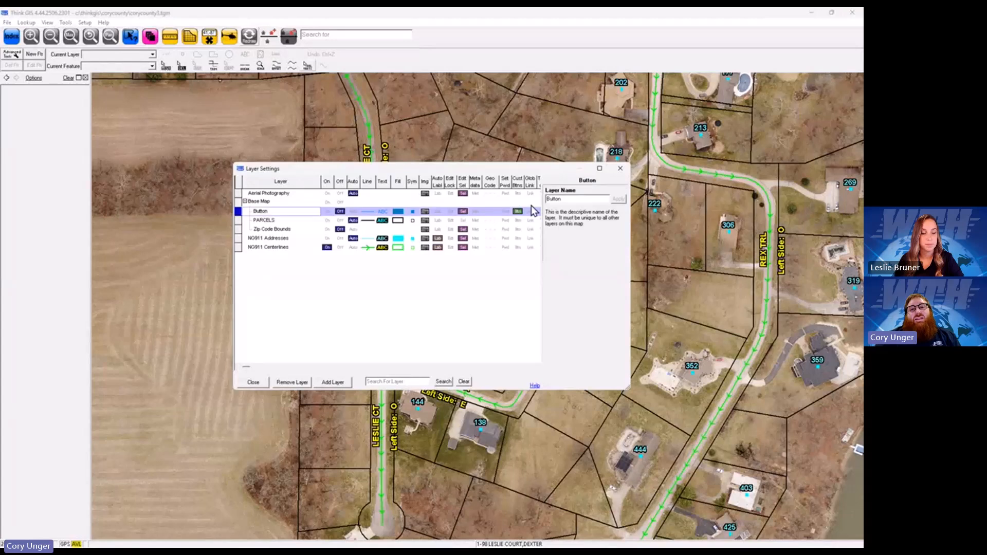
left_click(519, 212)
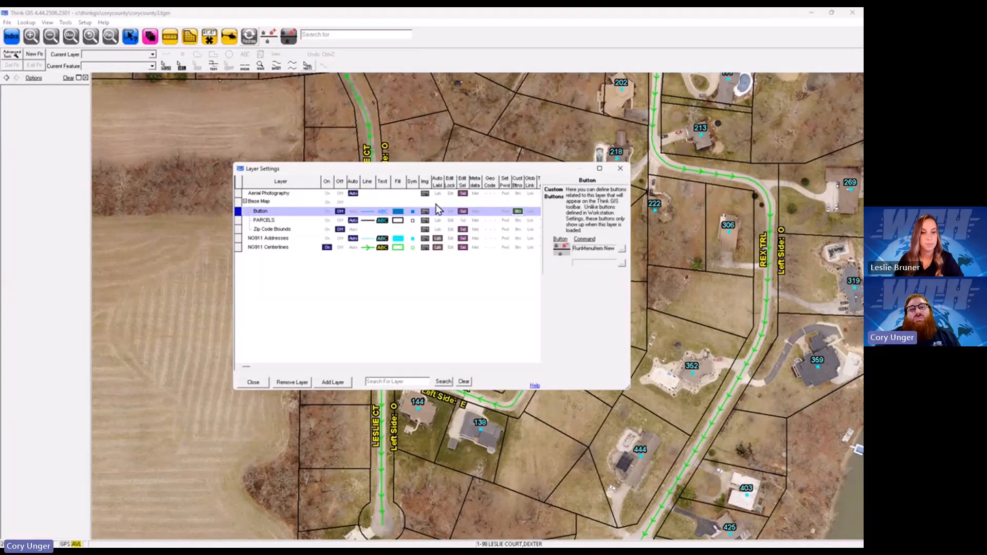
left_click(245, 202)
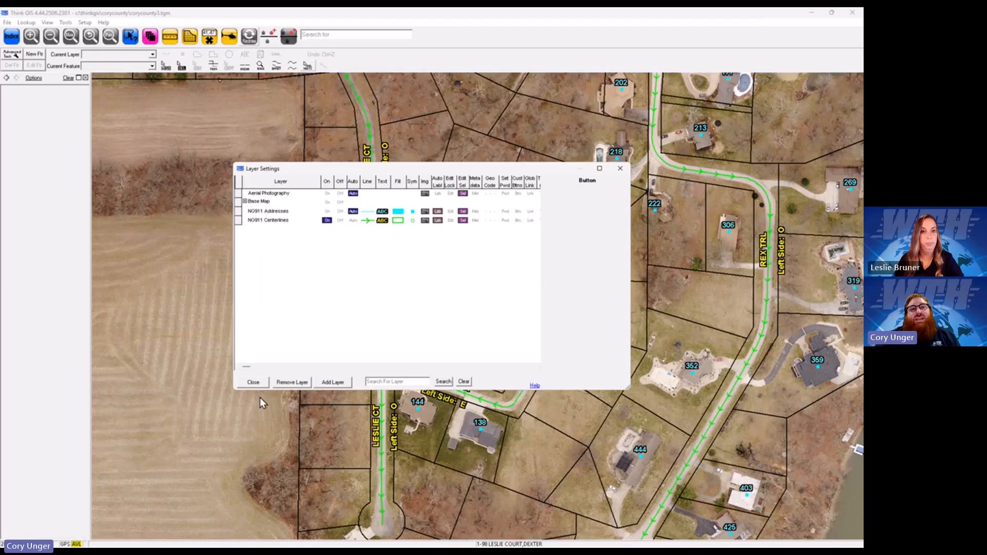
left_click(257, 384)
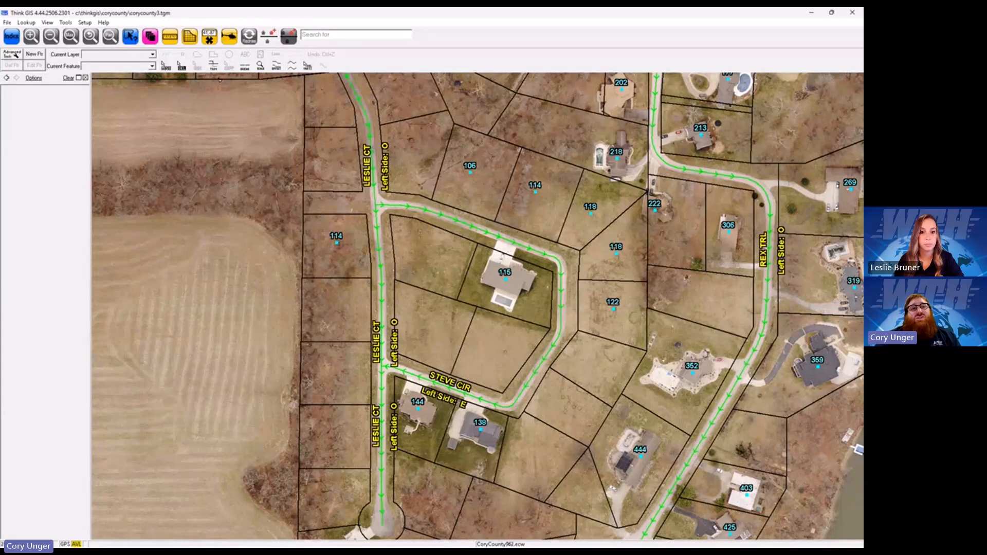
- Give the New Address Wizard custom toolbar button the text label "NG911" and save the workstation settings
left_click(85, 23)
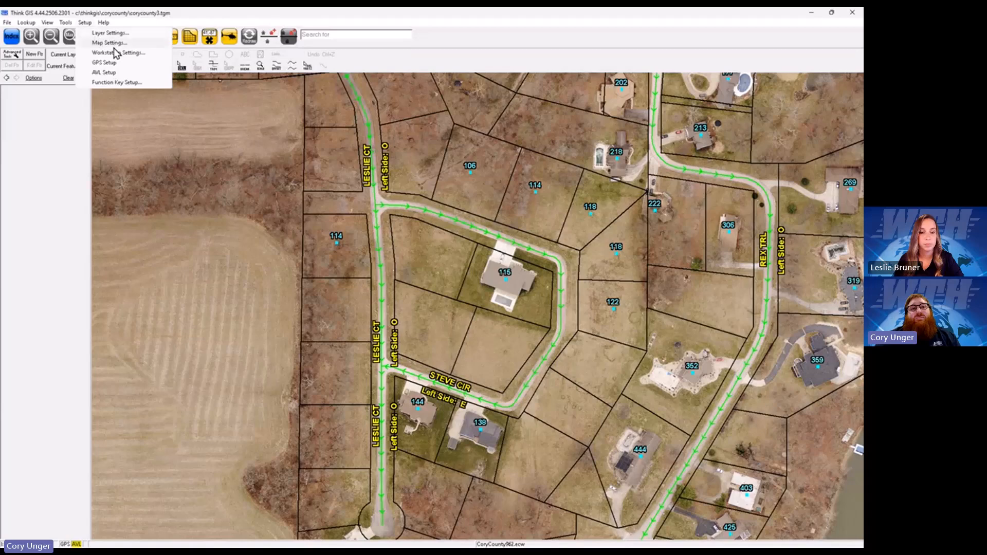
left_click(115, 50)
left_click(504, 178)
left_click(85, 23)
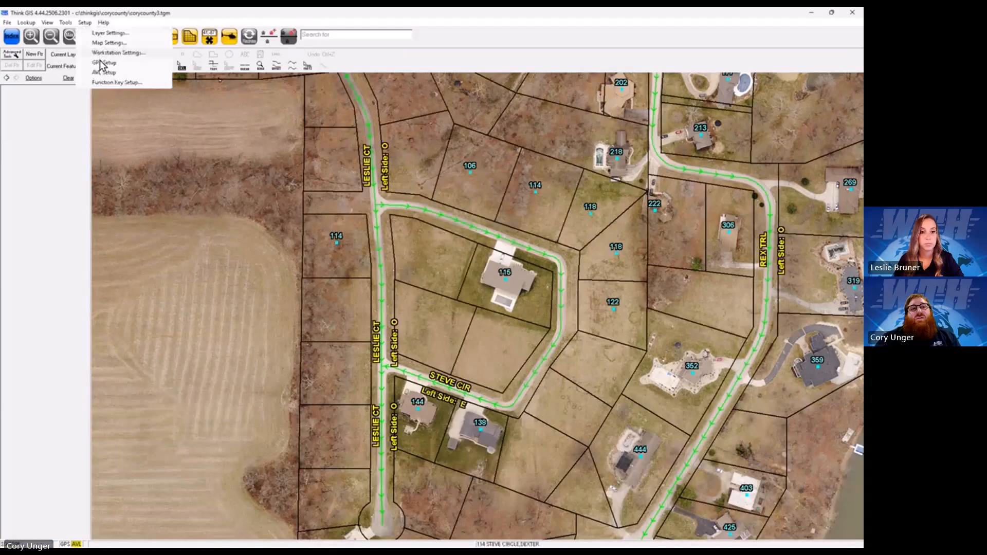
left_click(110, 63)
left_click(428, 161)
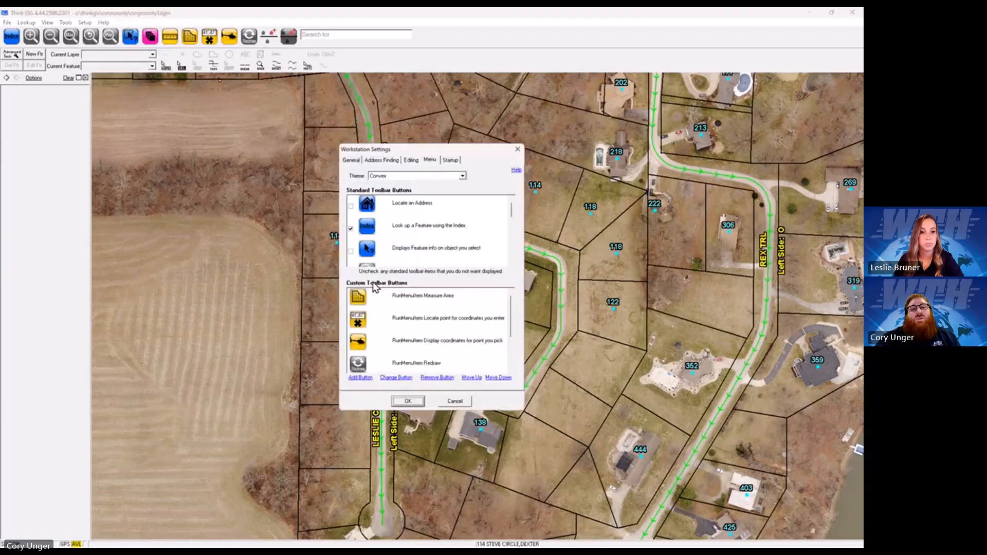
left_click(415, 348)
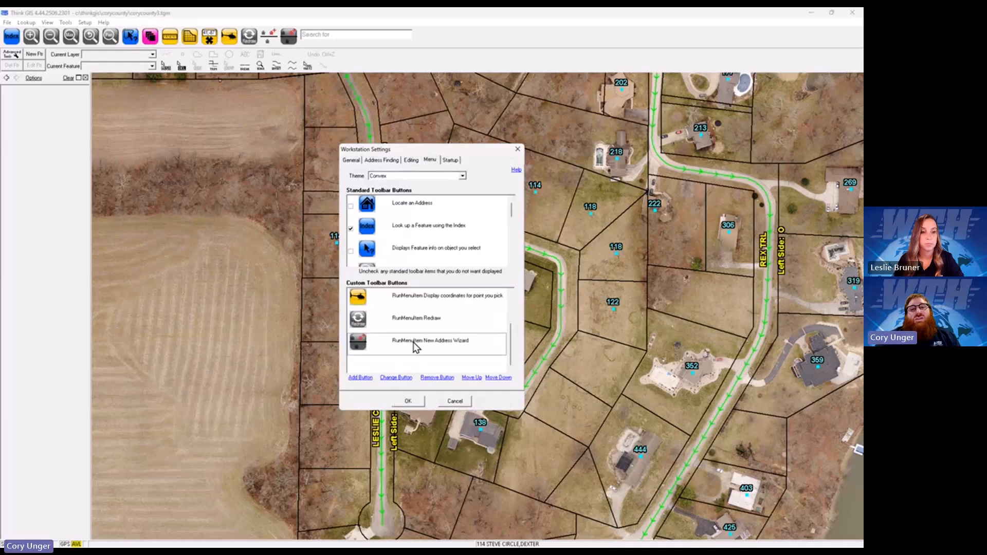
left_click(397, 378)
left_click(501, 318)
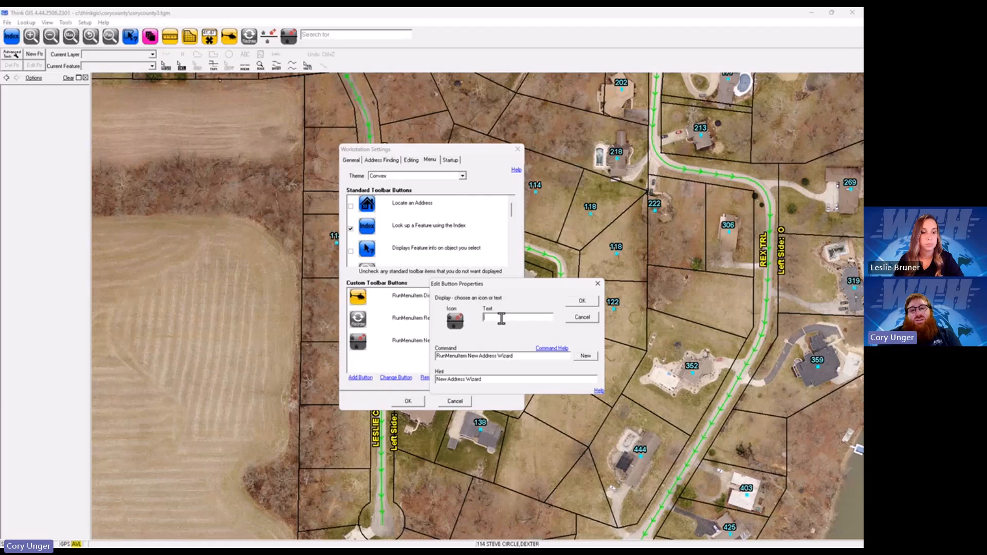
type("NG9911")
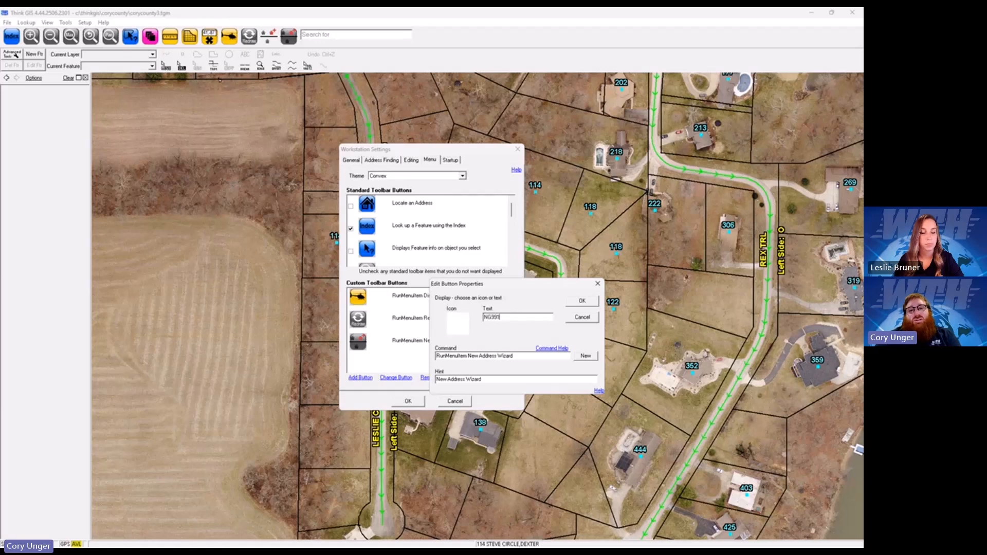
left_click(583, 301)
left_click(407, 401)
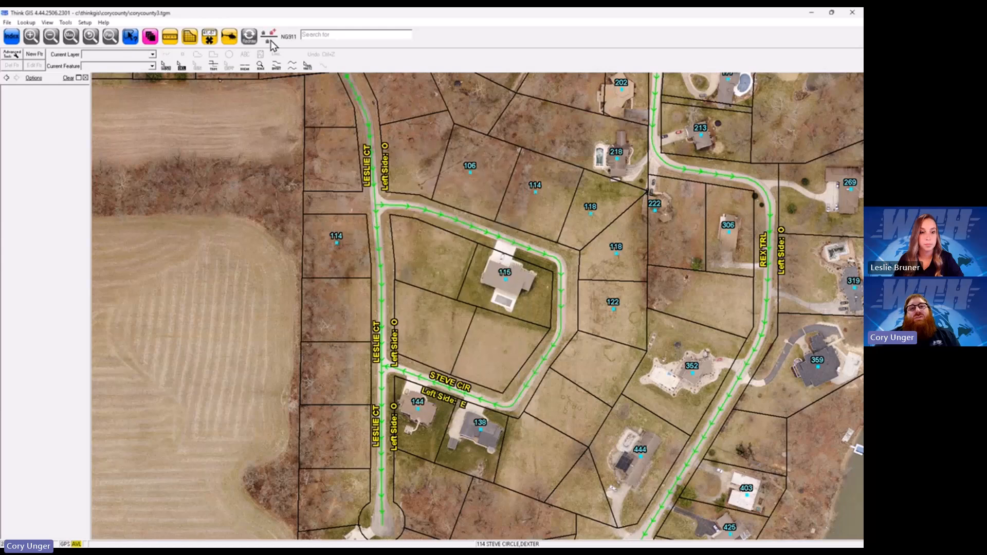
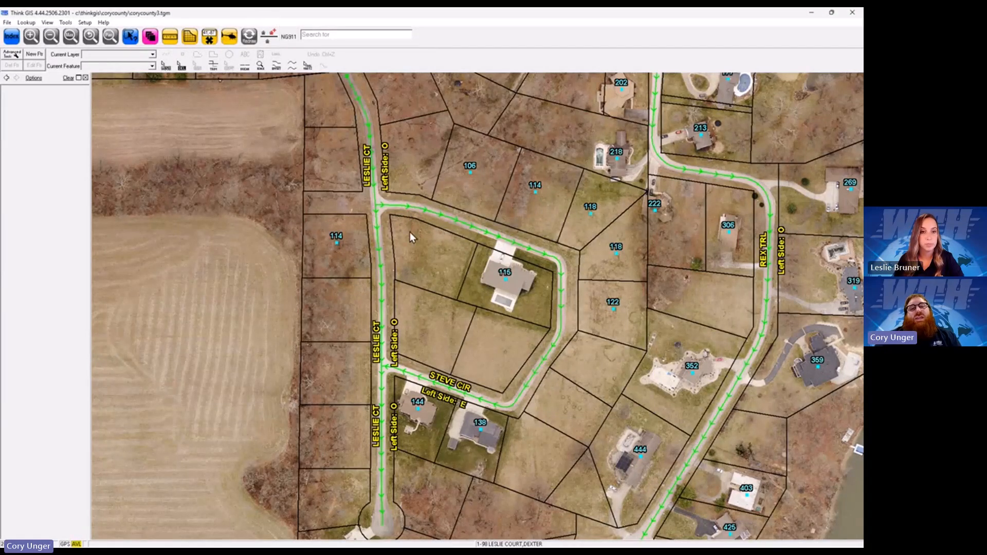
- Check the Steve Circle centerline record, then open the corycounty1 map
left_click(389, 207)
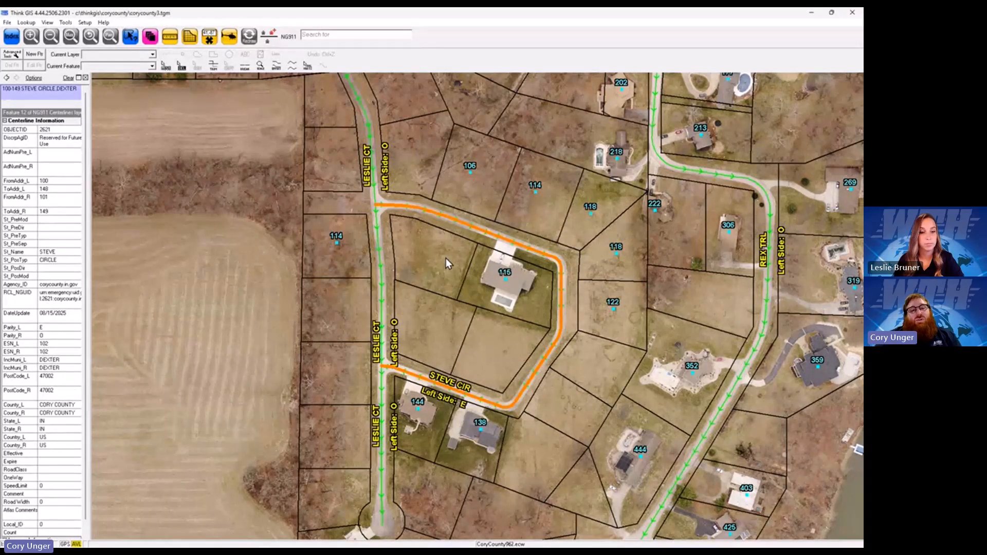
left_click(7, 23)
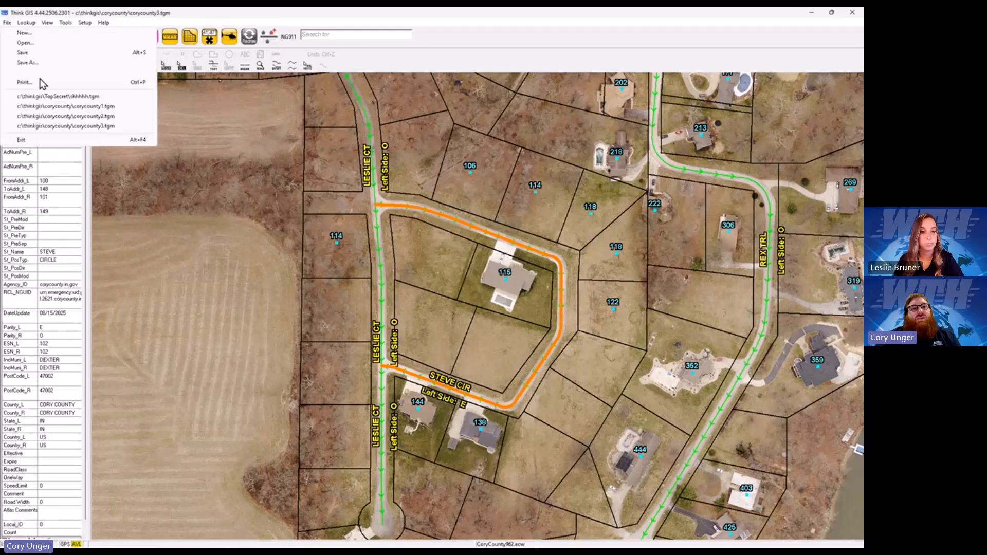
left_click(116, 106)
left_click(406, 308)
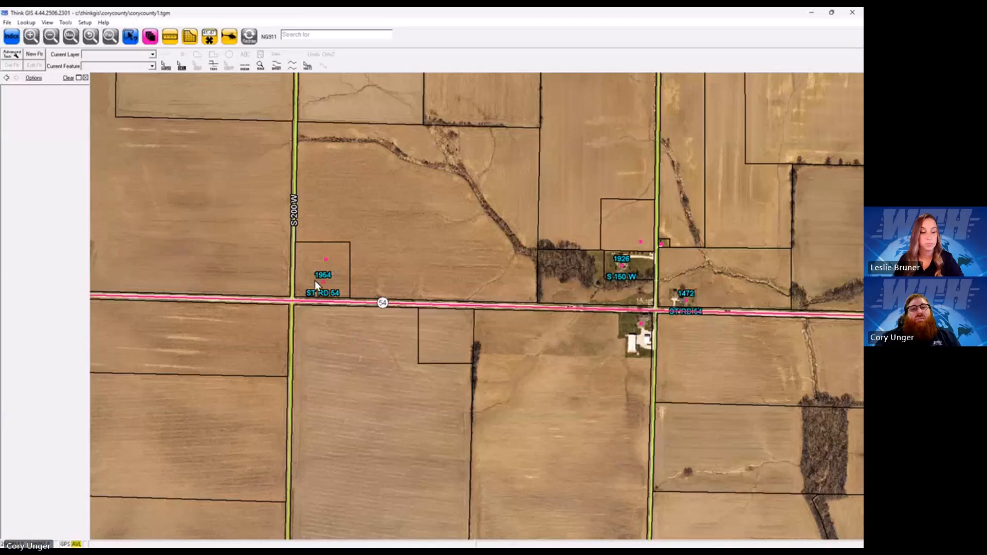
- Check the upper address point in the corner parcel at S 200 W and State Road 54, then unlock the Addresses layer for editing
left_click(325, 260)
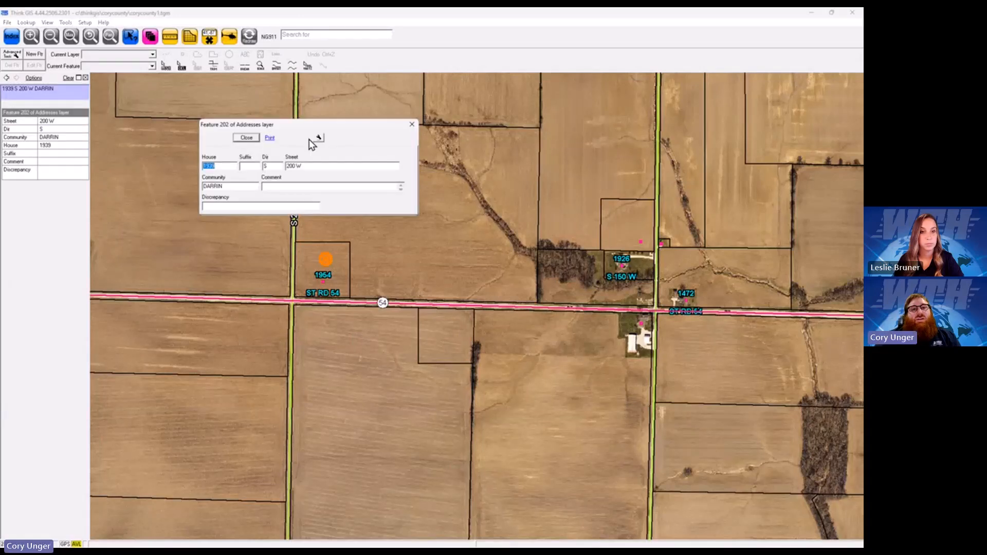
left_click(249, 136)
left_click(151, 36)
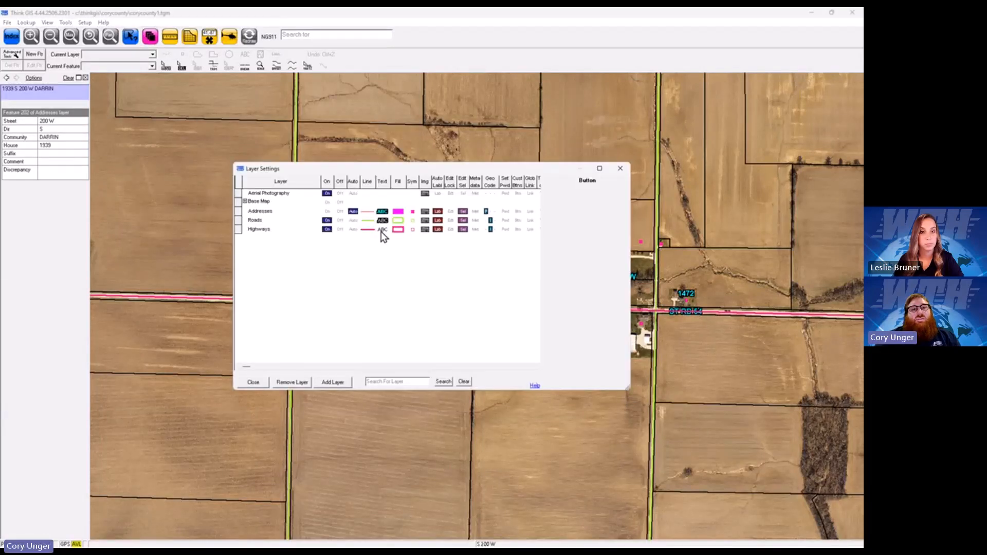
left_click(451, 212)
left_click(253, 383)
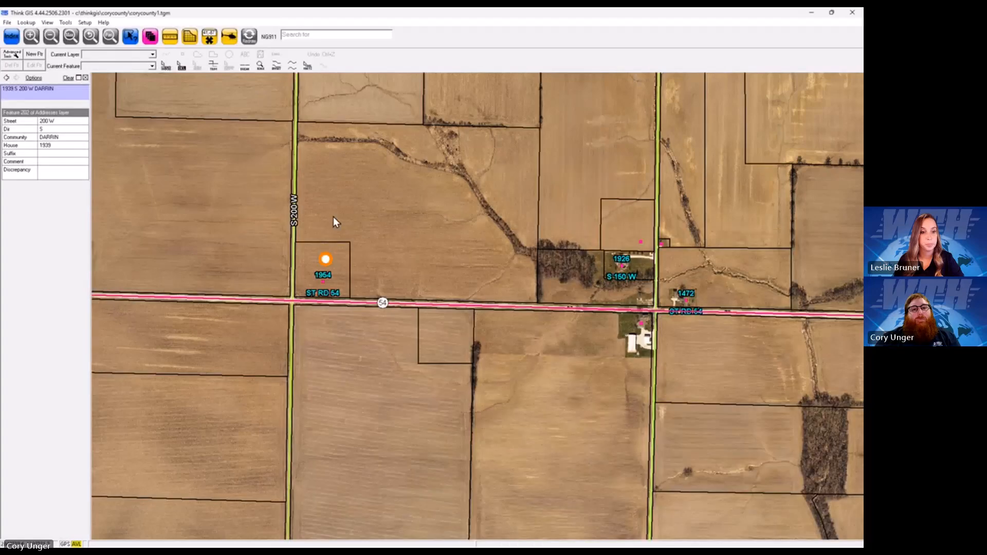
- Delete both address points in the small corner parcel at S 200 W and State Road 54
left_click(327, 258)
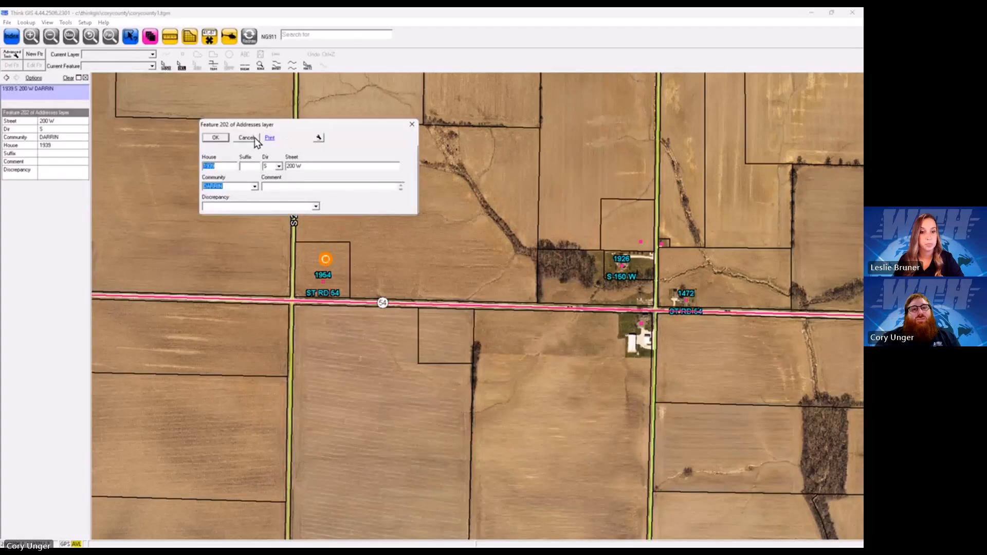
left_click(318, 137)
left_click(339, 181)
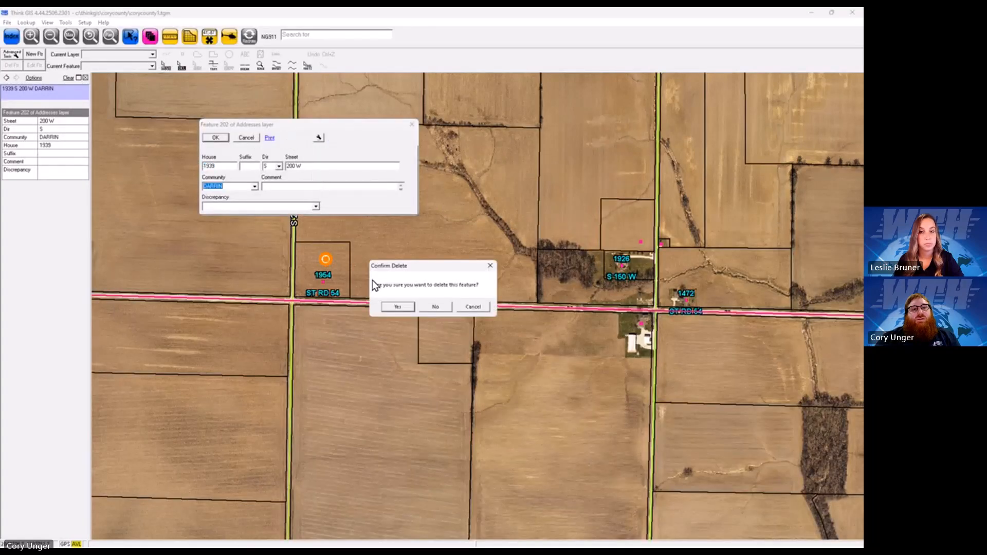
left_click(395, 306)
left_click(323, 282)
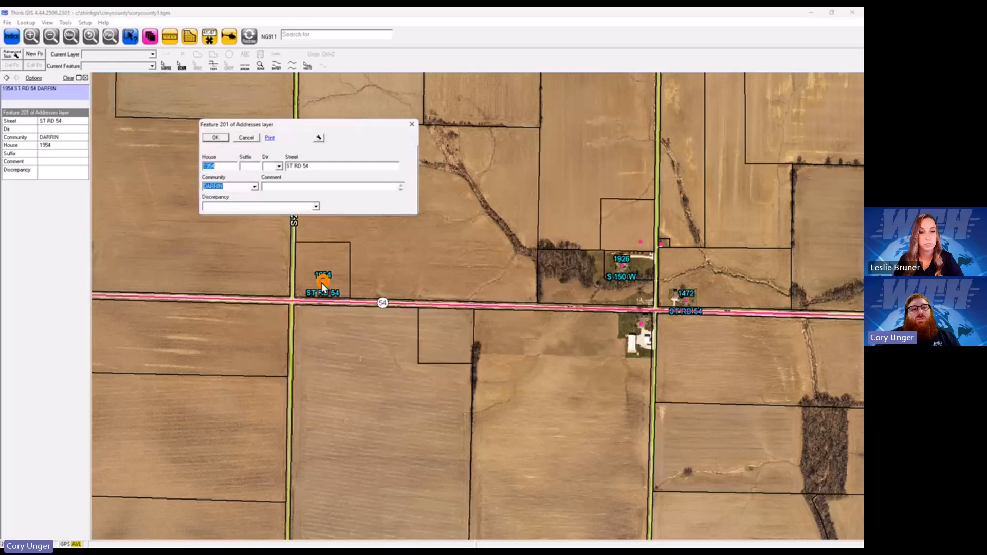
left_click(319, 138)
left_click(361, 182)
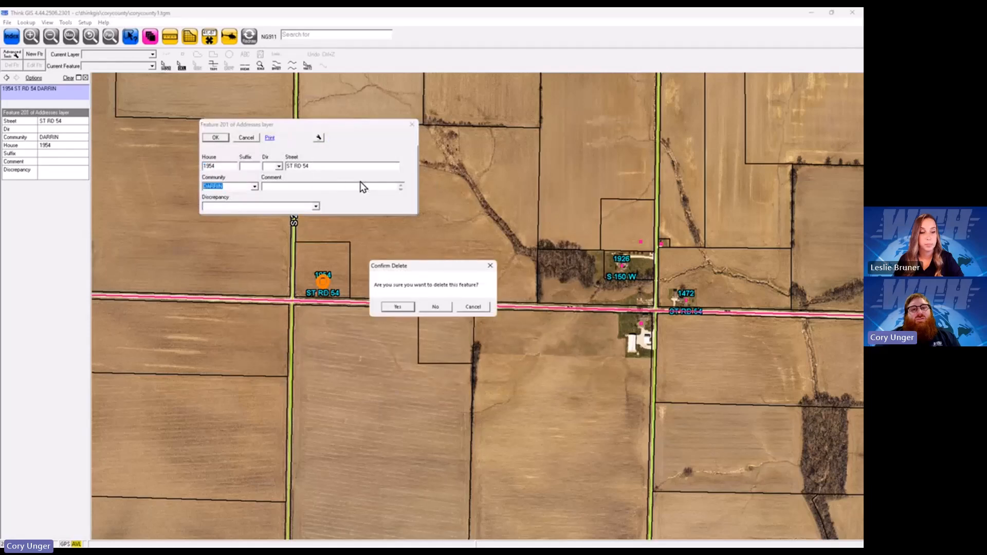
left_click(394, 309)
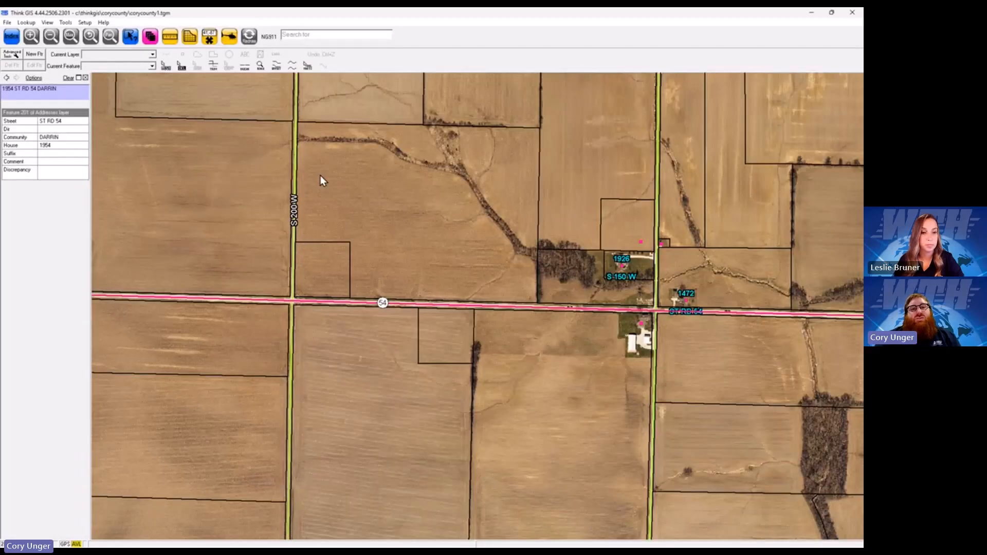
- Run the New Address Wizard for the corner parcel along S 200 W, setting reference point 1 at W 150 S to 1500
left_click_drag(319, 174, 344, 363)
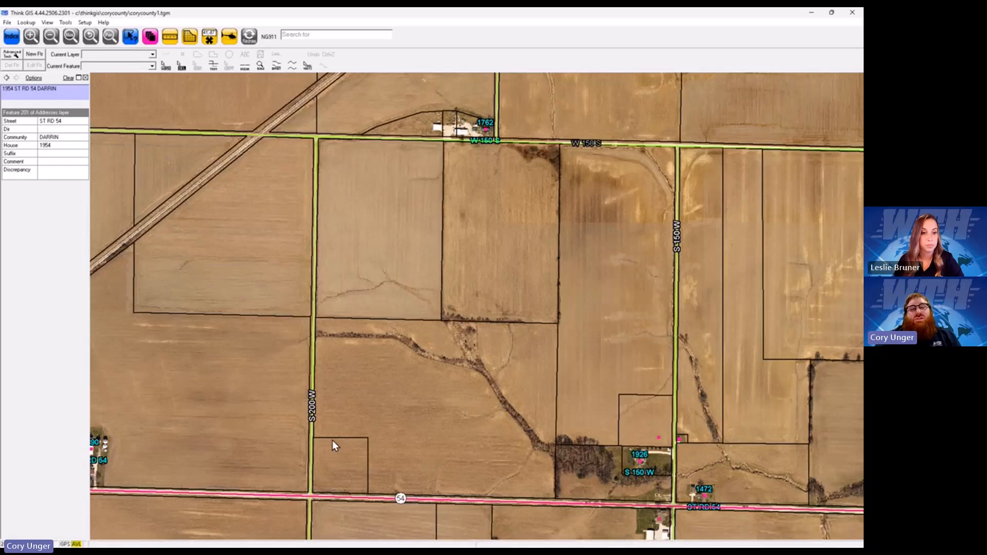
left_click(269, 38)
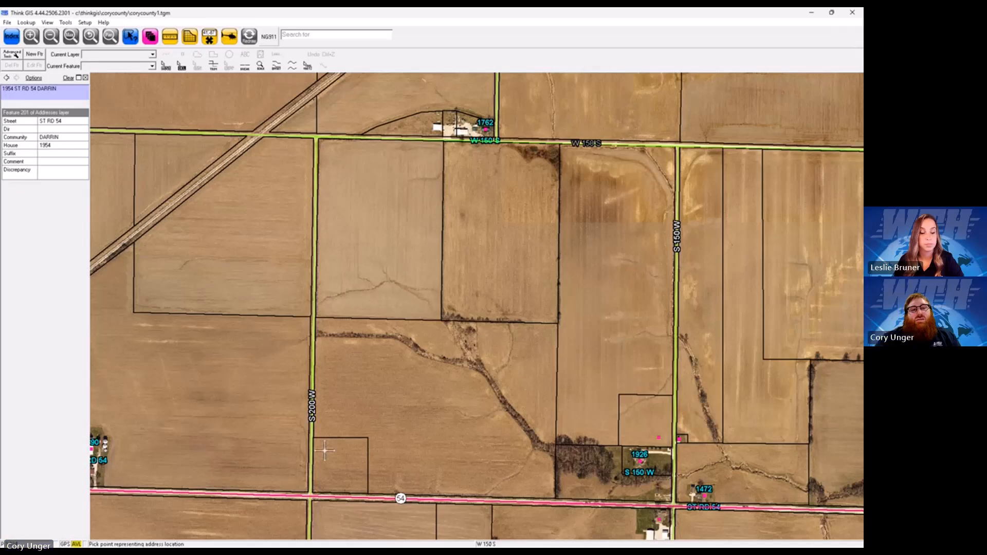
left_click(310, 469)
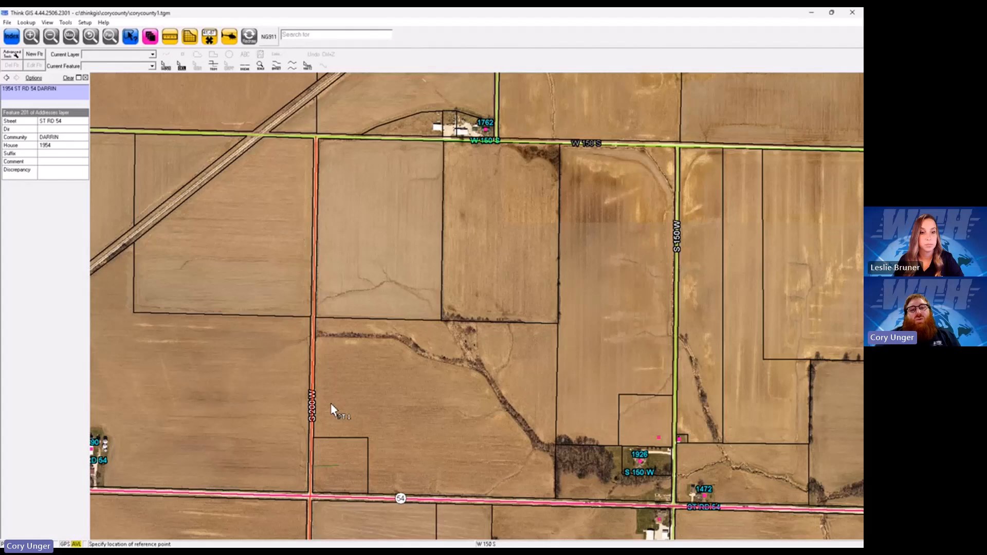
left_click(315, 137)
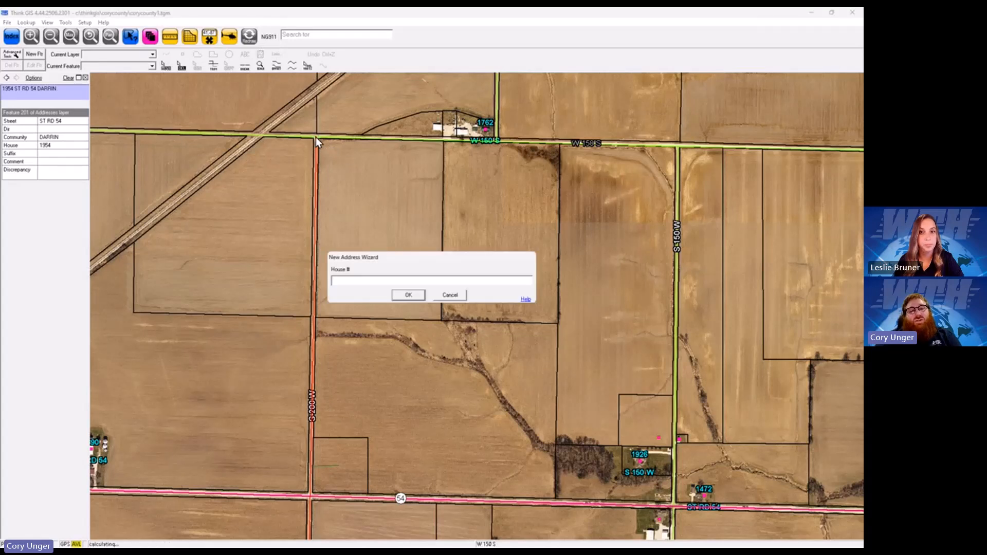
type("1500")
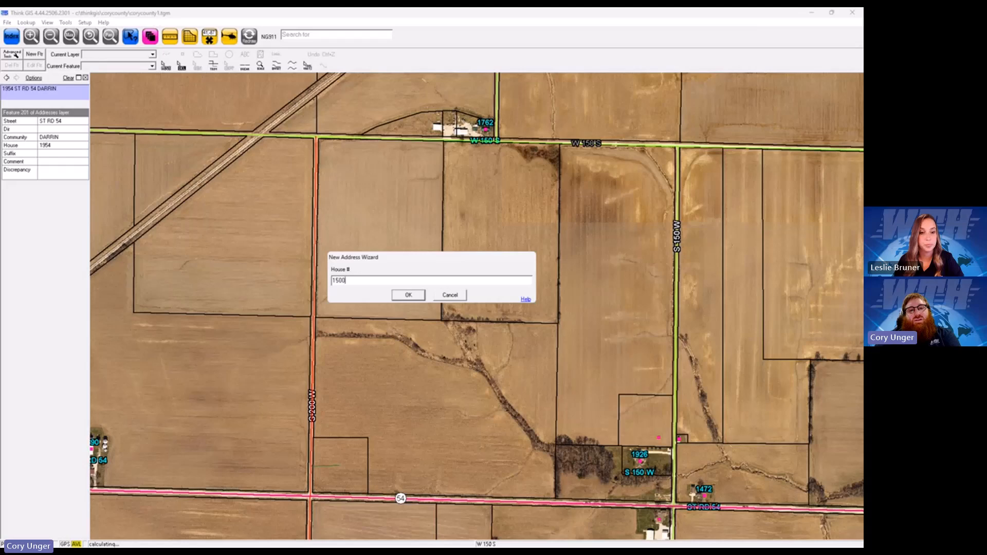
key("Return")
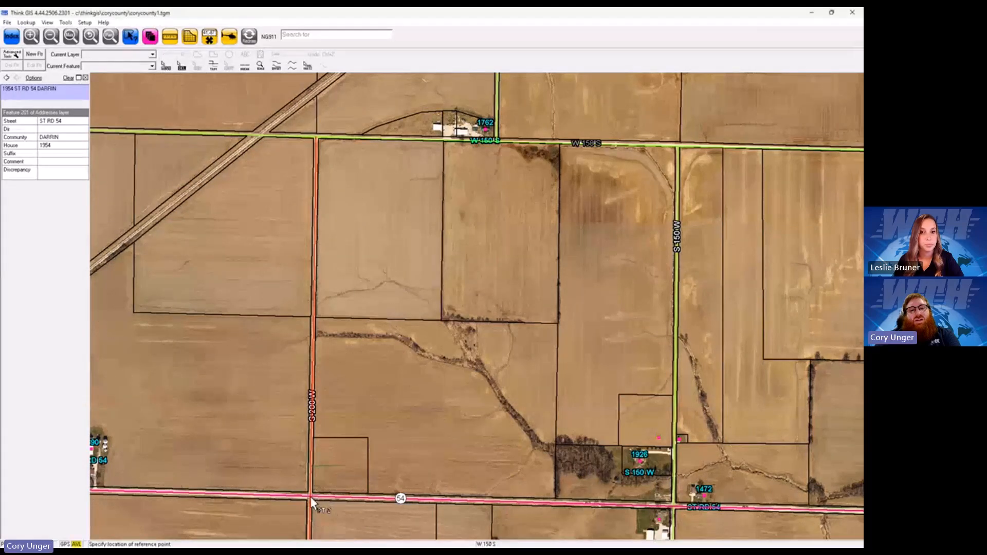
- Set the wizard's second reference point at the S 200 W and State Road 54 intersection to house number 2000
left_click(310, 496)
type("2")
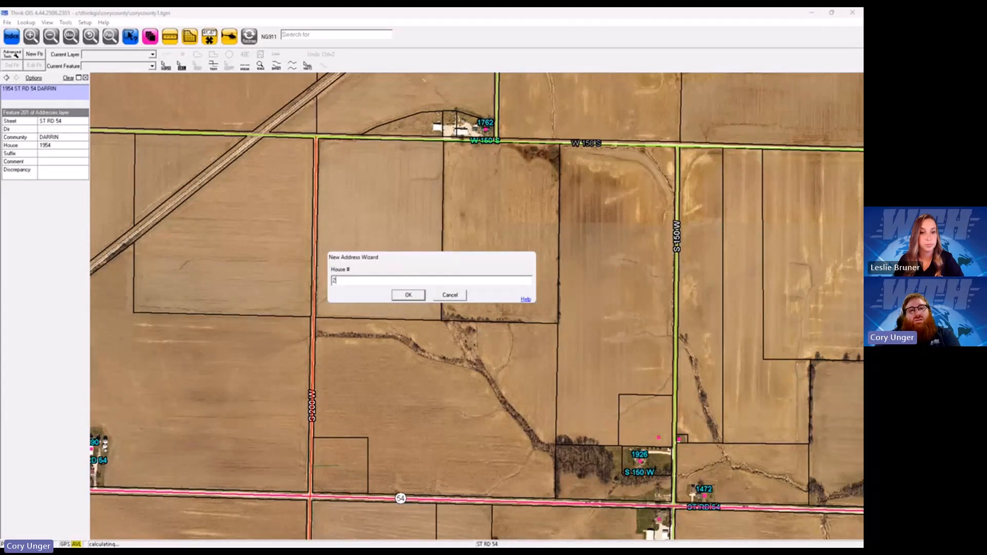
type("000")
left_click(406, 295)
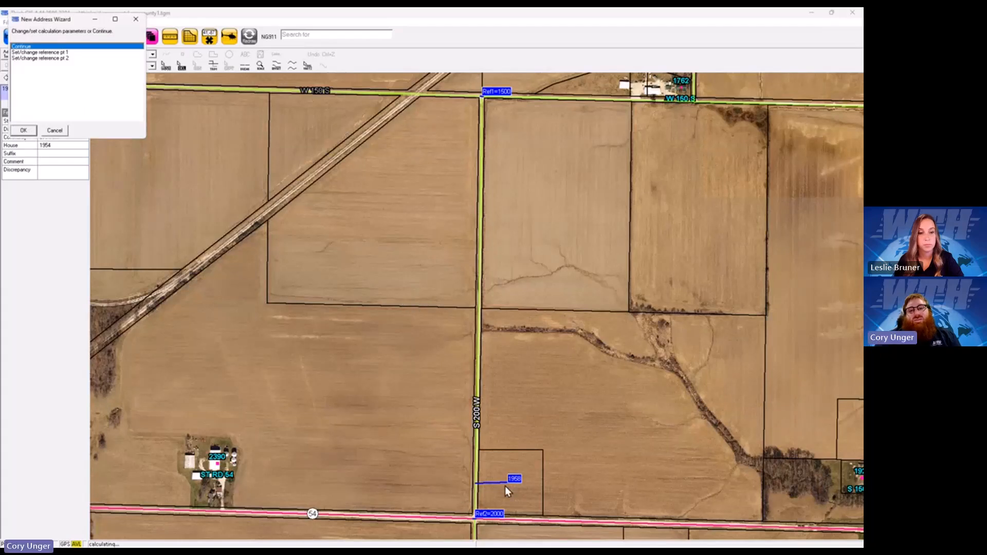
- Continue to the new Addresses feature form, compare its house number with neighbouring addresses, then cancel the form and the wizard
left_click(26, 130)
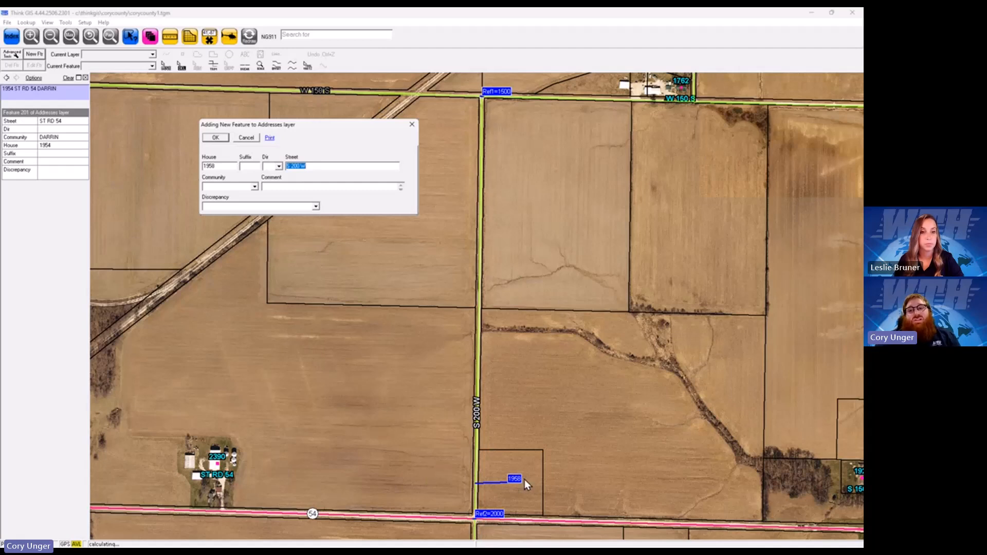
scroll(524, 480, "down", 1)
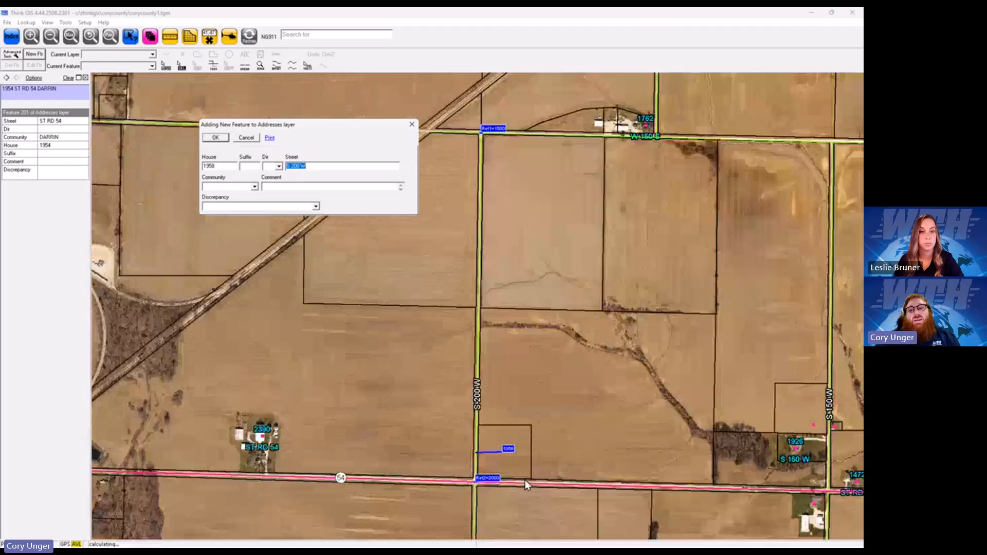
scroll(525, 479, "down", 1)
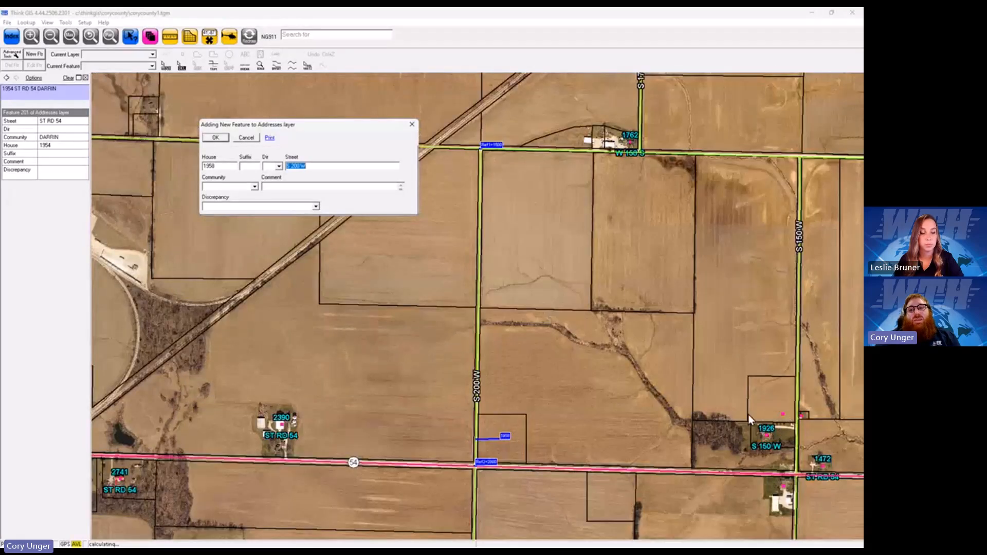
scroll(801, 417, "up", 1)
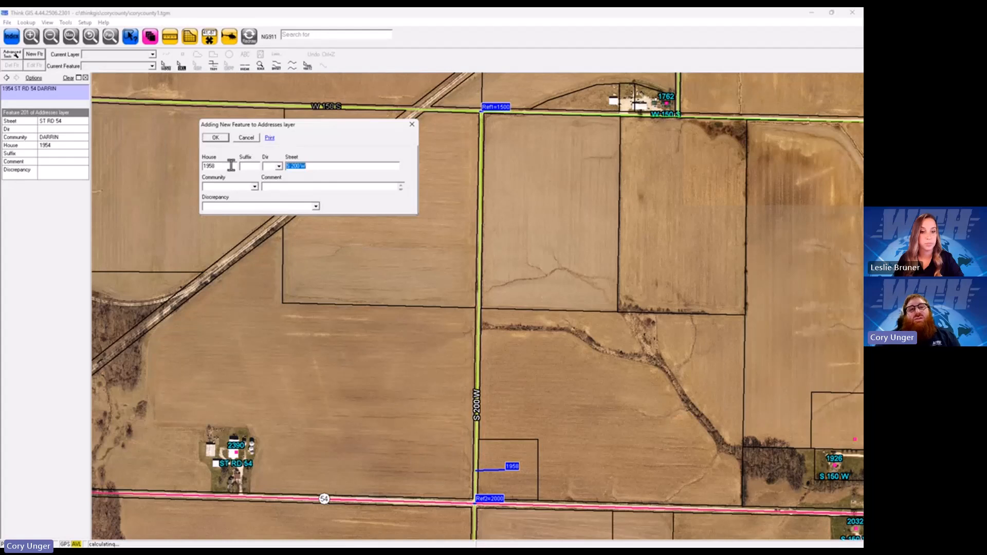
left_click_drag(231, 165, 212, 166)
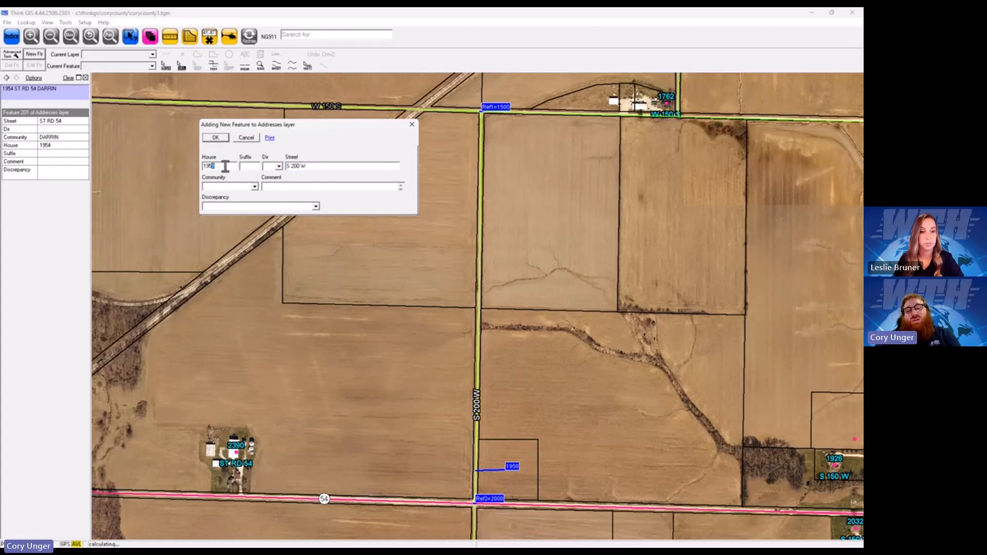
left_click(246, 138)
left_click(56, 132)
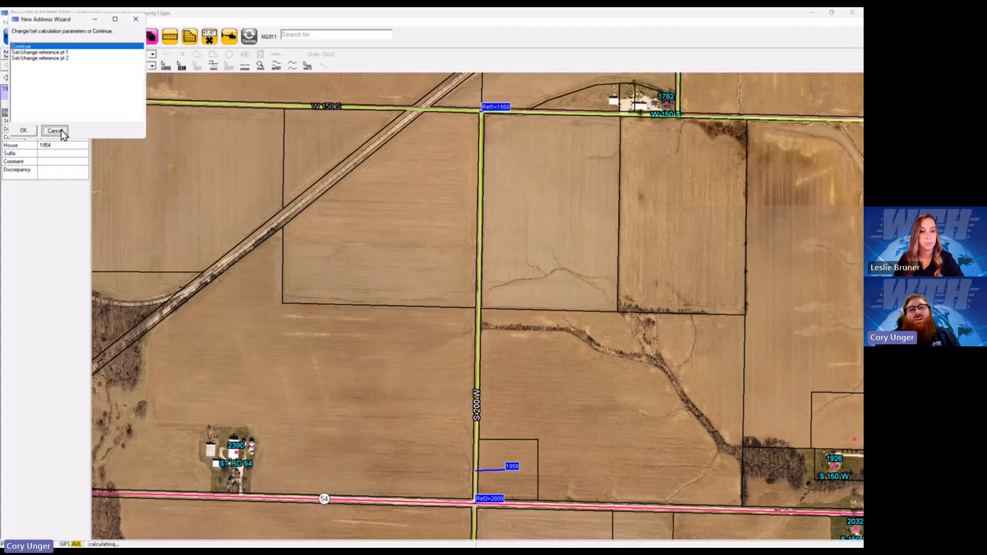
- Check the S 200 W record in the Roads layer, then open the corycounty2 map, saving the current changes
left_click(478, 196)
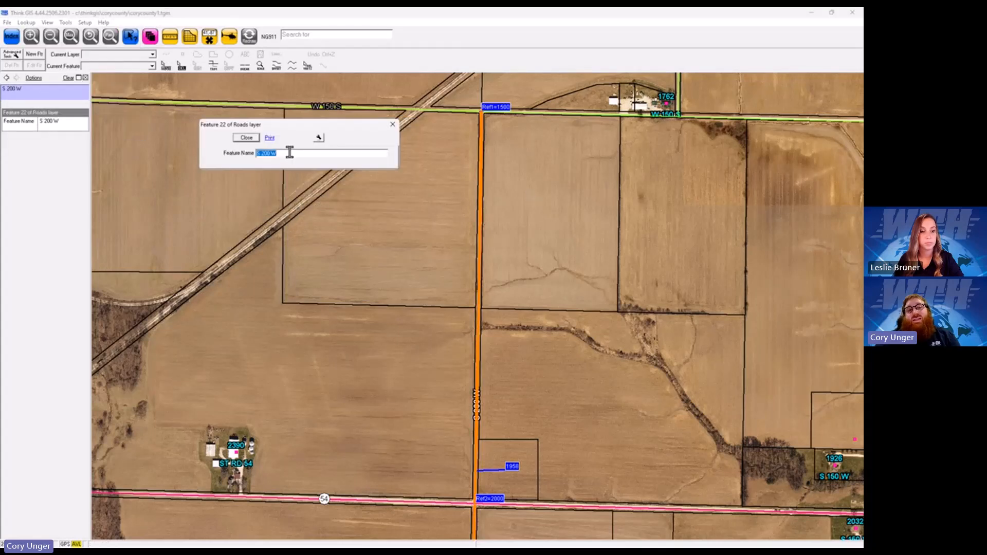
left_click(241, 138)
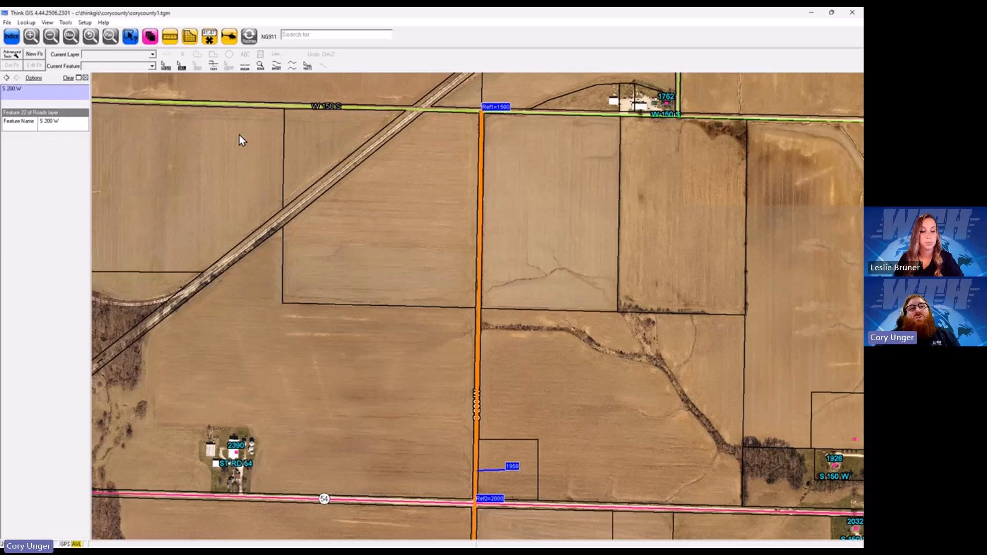
left_click(7, 22)
left_click(112, 118)
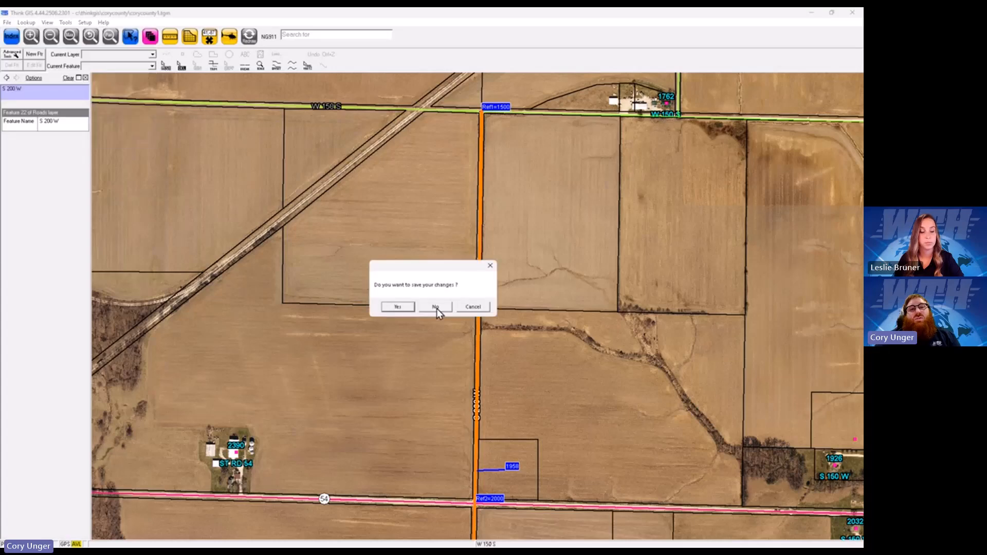
left_click(407, 306)
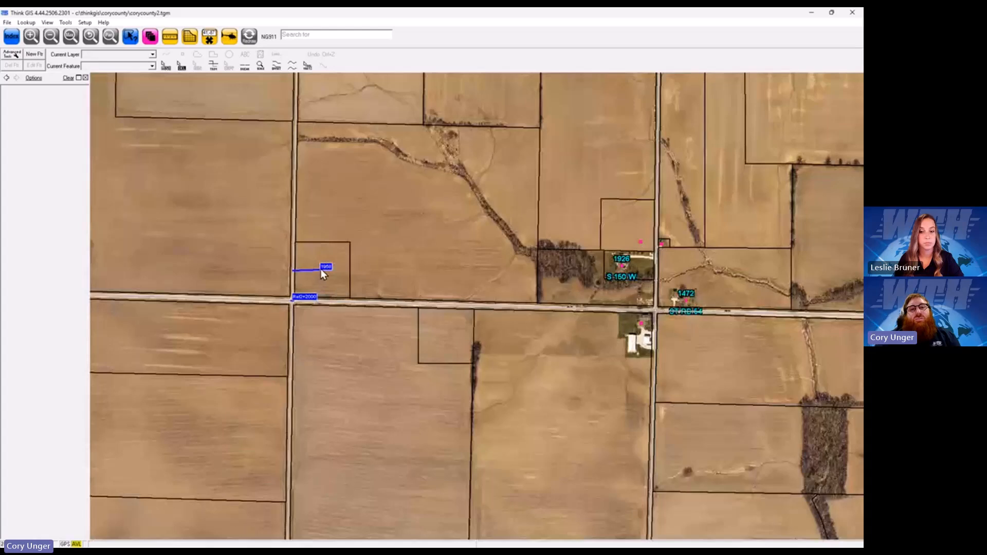
- Check the S 200 W address range record north of State Road 54, then clear the selection and the wizard's map markings
left_click(294, 246)
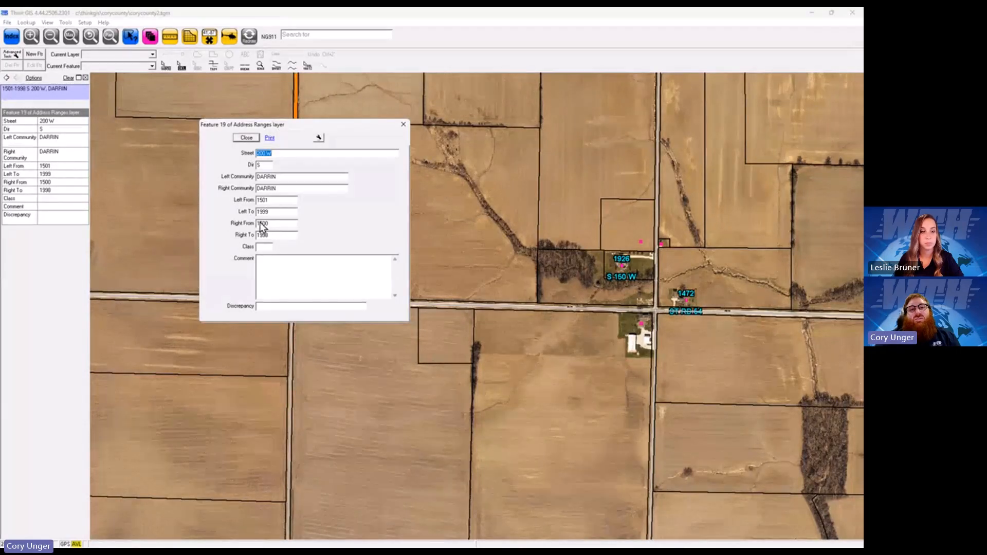
left_click(247, 137)
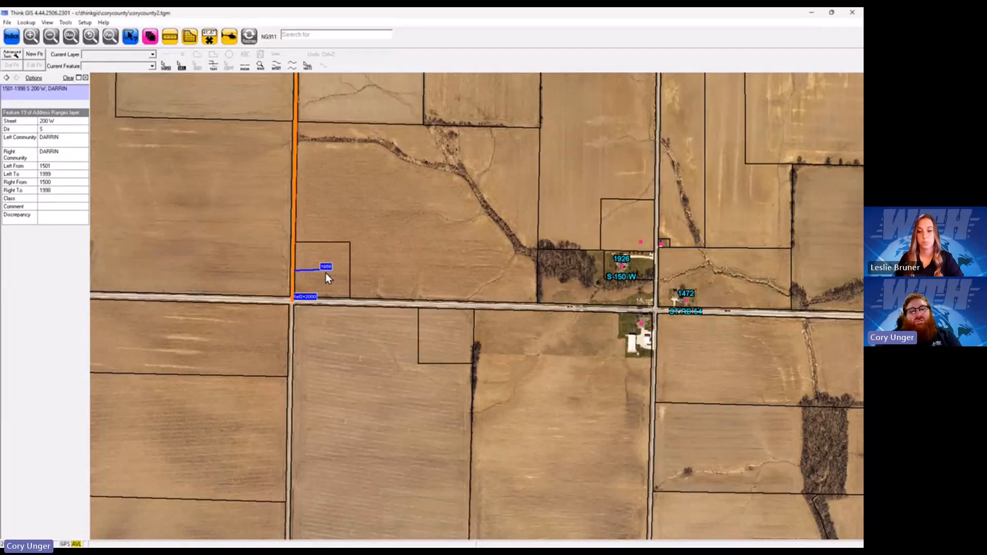
key("Escape")
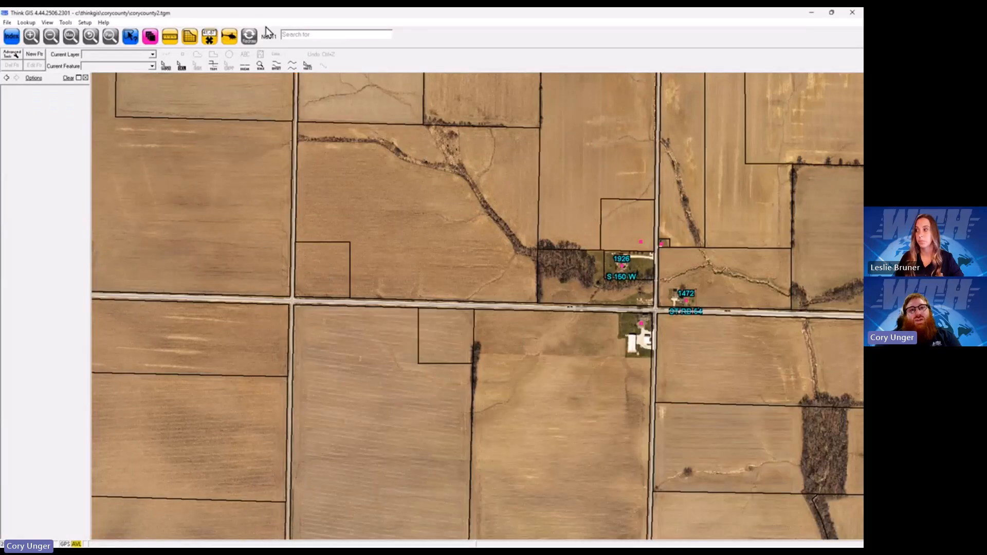
- Try the New Address Wizard on the corner parcel using the S 200 W address range, then cancel the new address
left_click(267, 34)
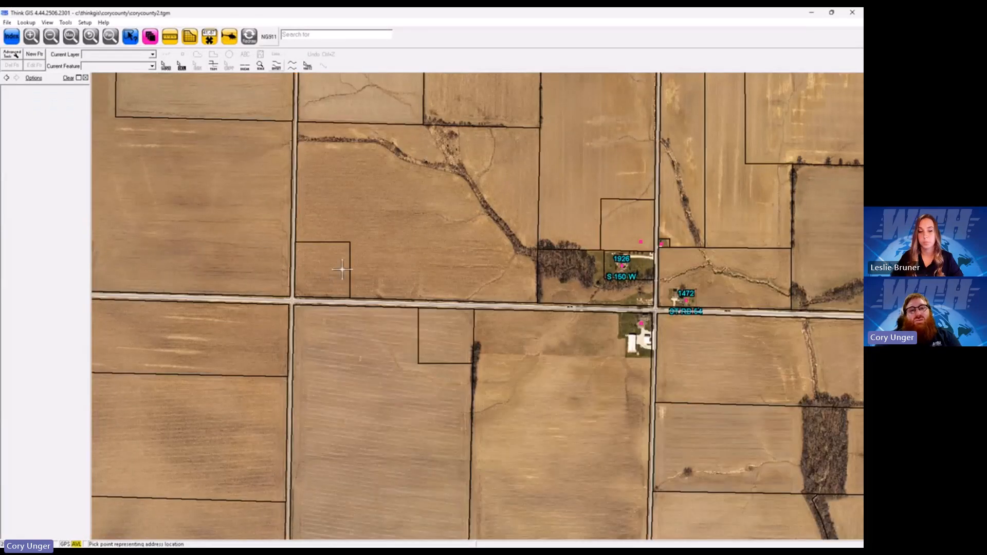
left_click(292, 270)
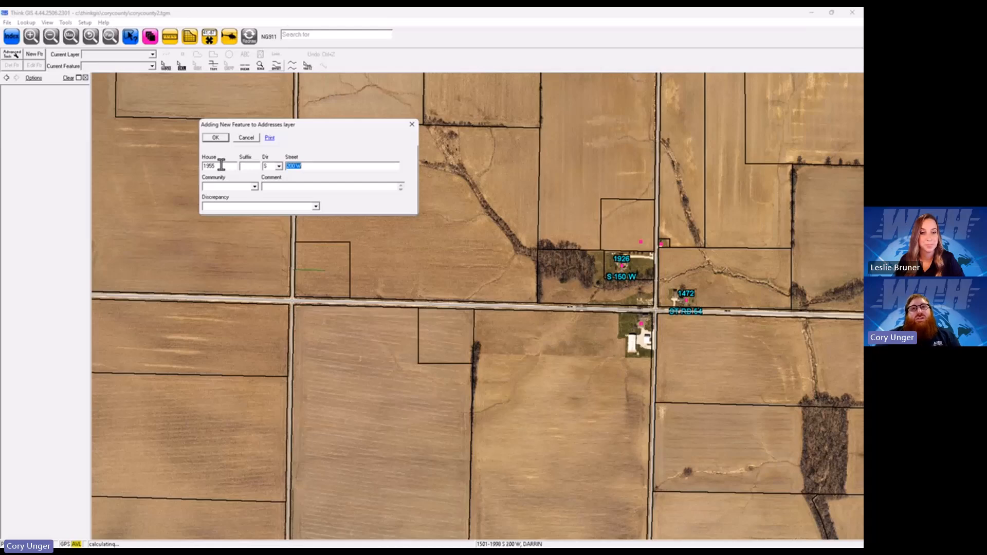
left_click(252, 138)
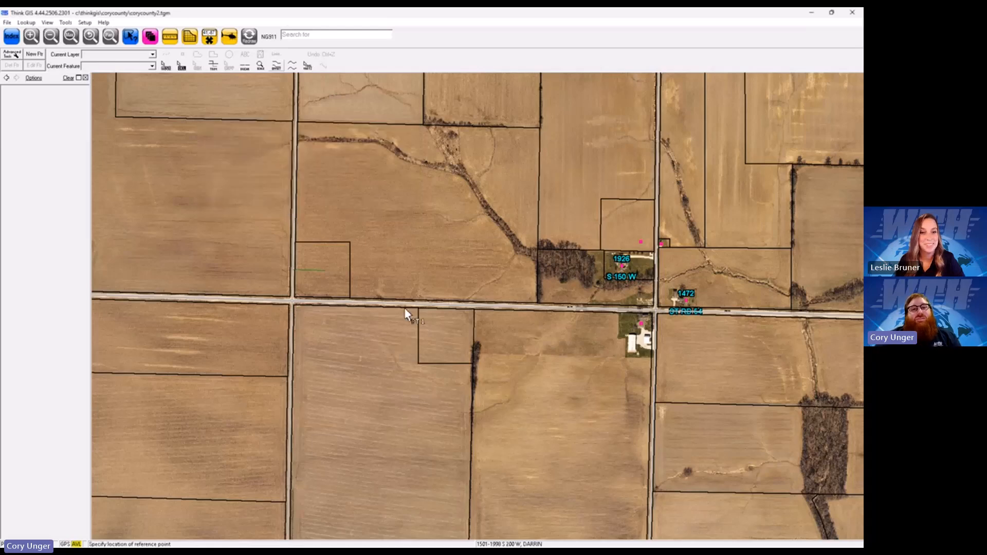
left_click(383, 275)
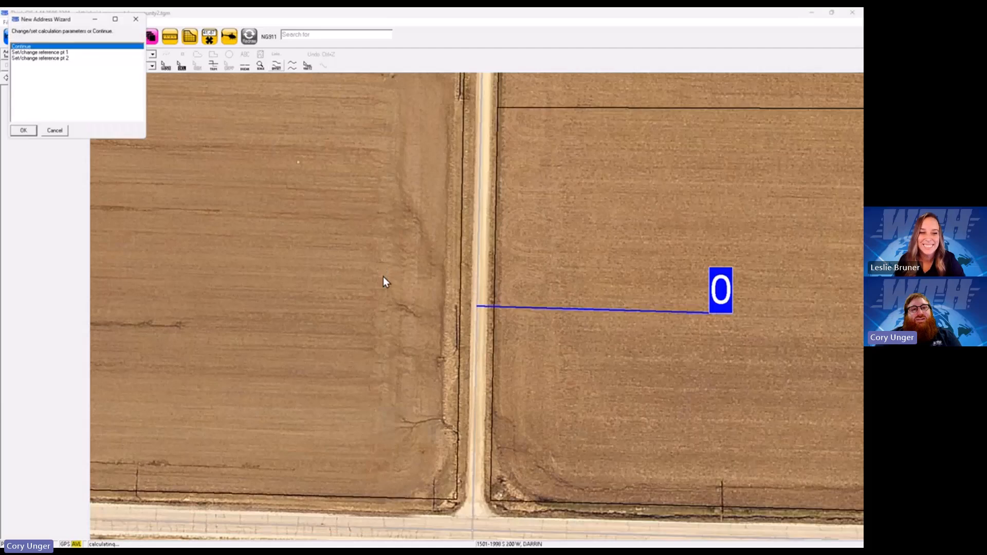
left_click(58, 132)
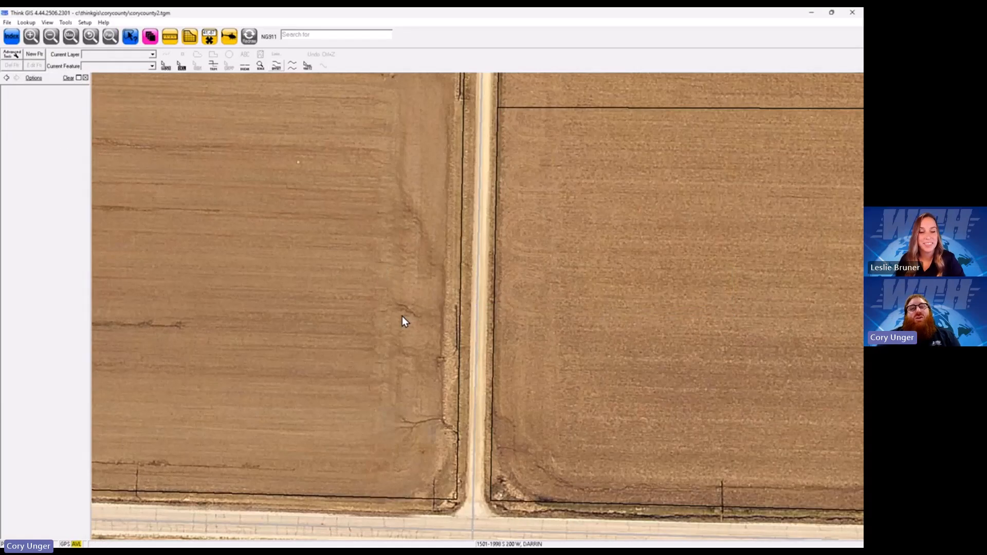
left_click(51, 36)
left_click(53, 38)
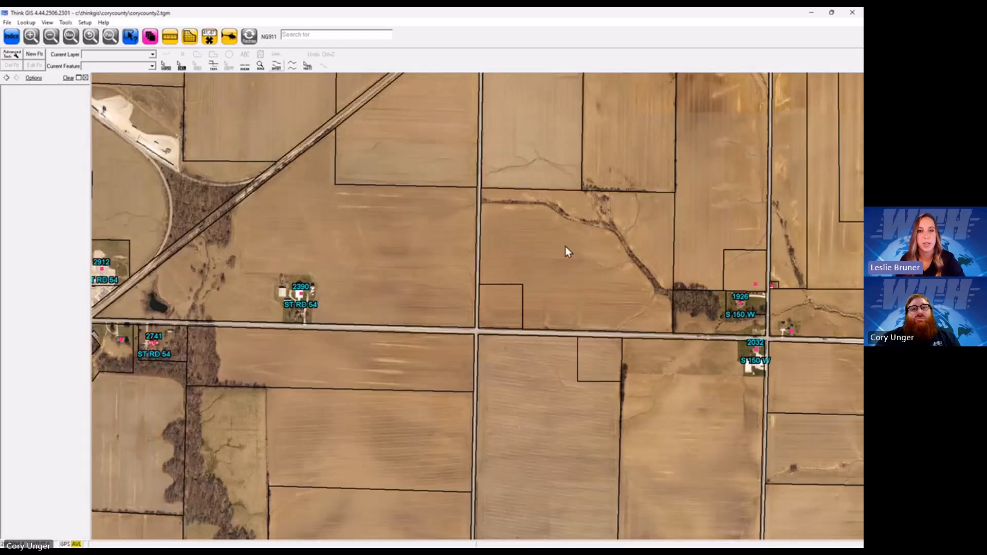
left_click(622, 212)
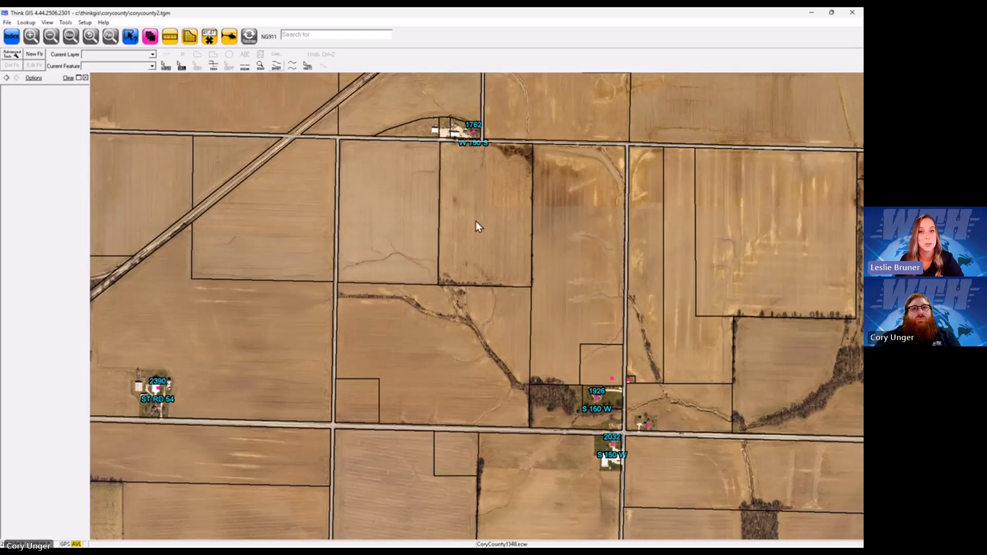
key("alt+Tab")
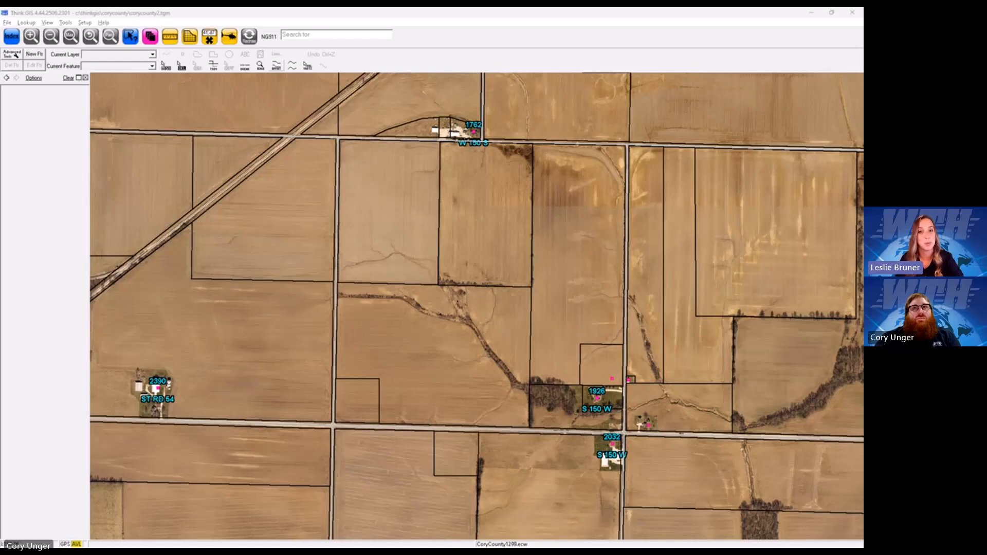